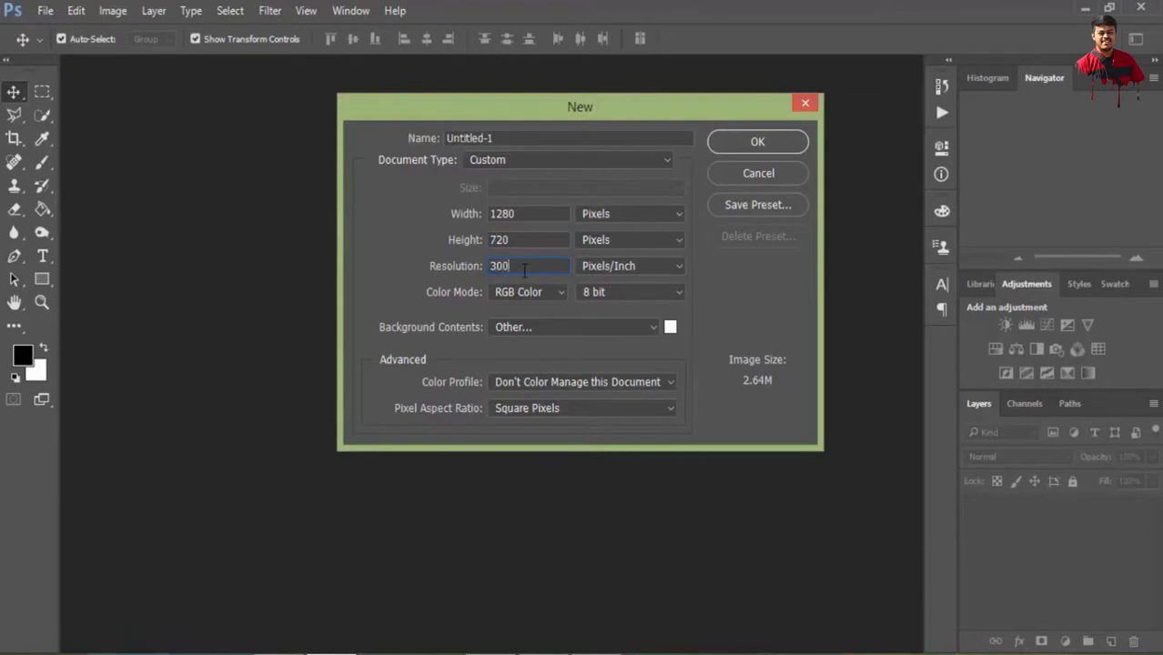
Create a new 1280 x 720 pixel document at 300 pixels/inch in RGB Color with a white ffffff background
{"action": "left_click", "coordinate": [670, 327]}
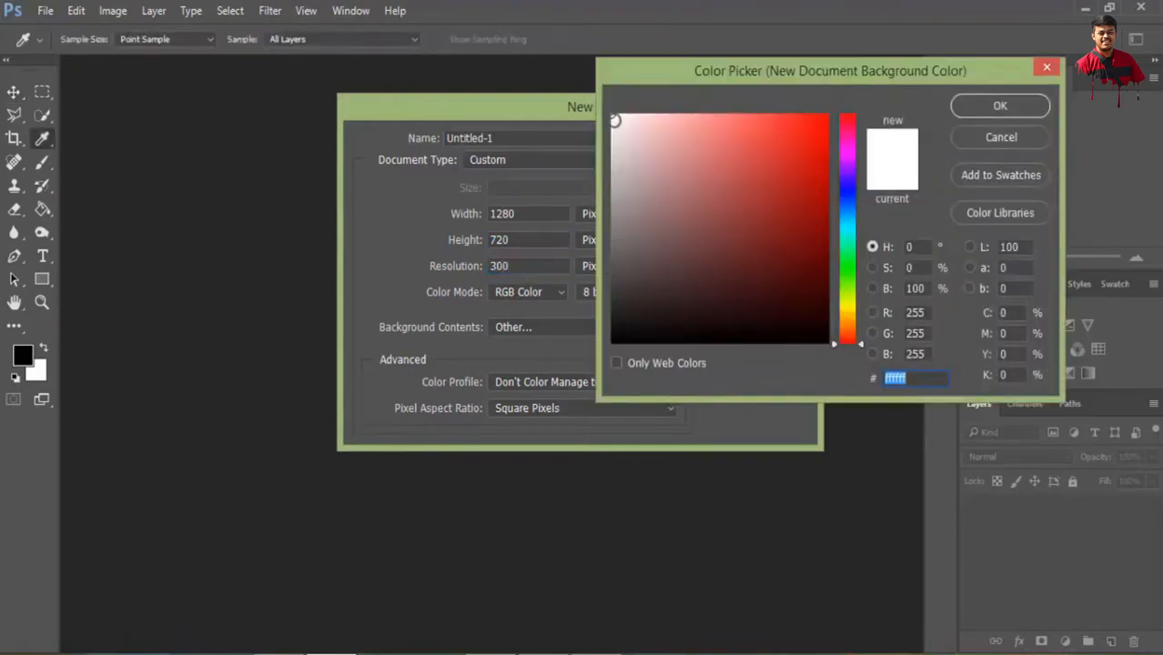
{"action": "left_click", "coordinate": [1001, 106]}
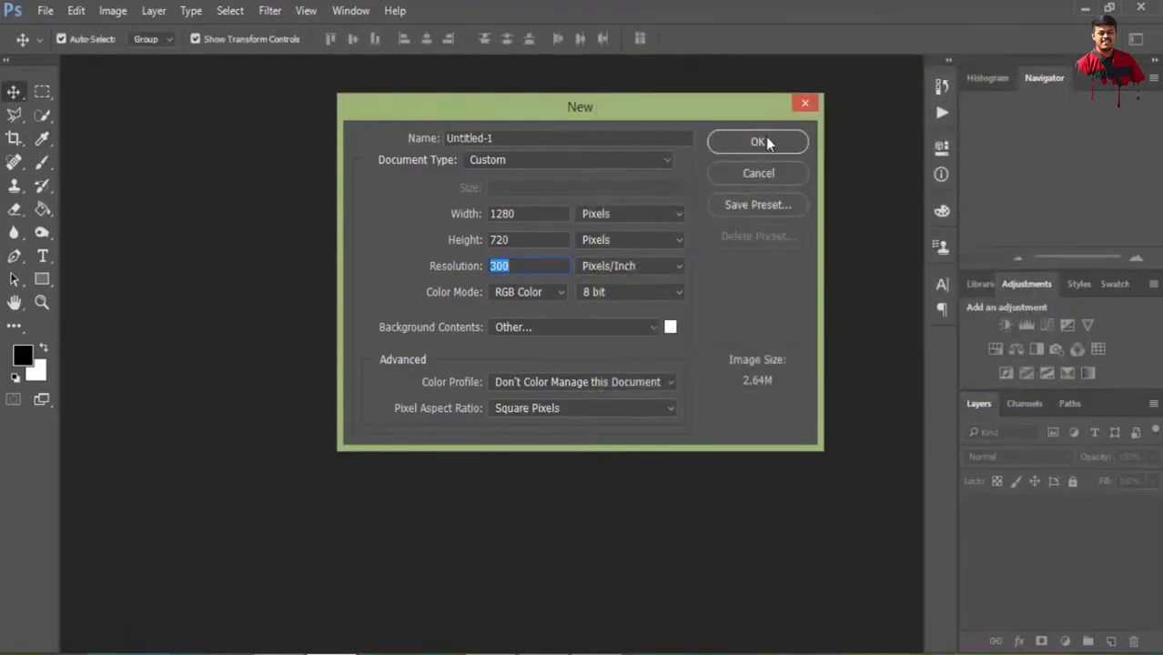
{"action": "left_click", "coordinate": [761, 142]}
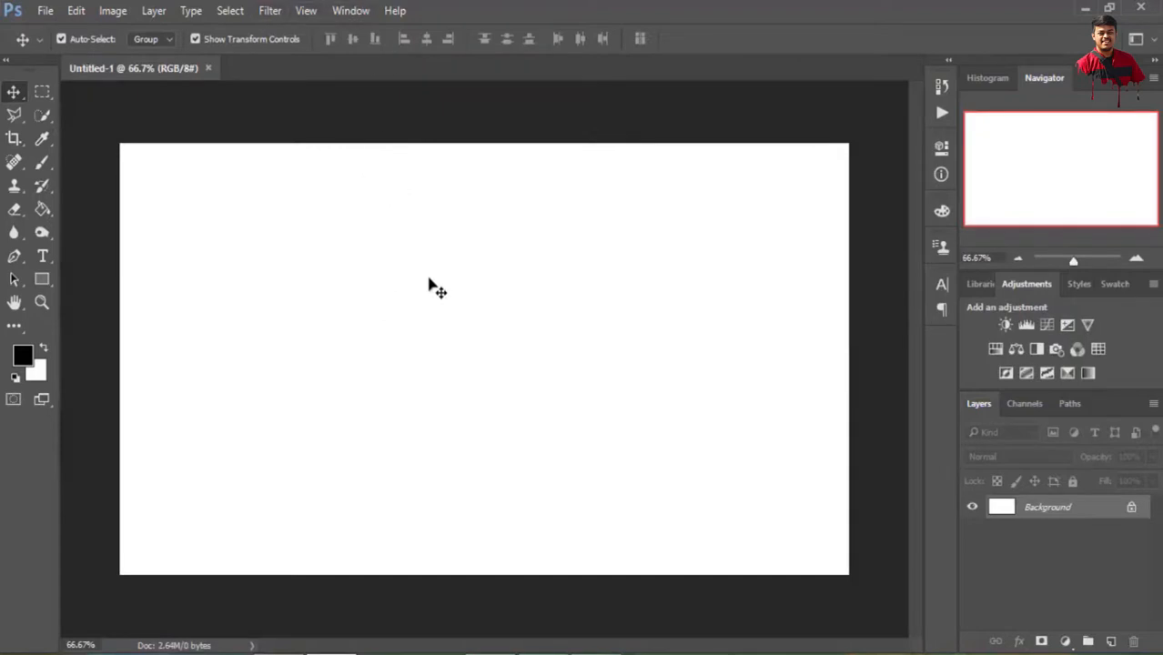
Show the rulers and set their units to centimeters
{"action": "left_click", "coordinate": [305, 13]}
{"action": "left_click", "coordinate": [346, 335]}
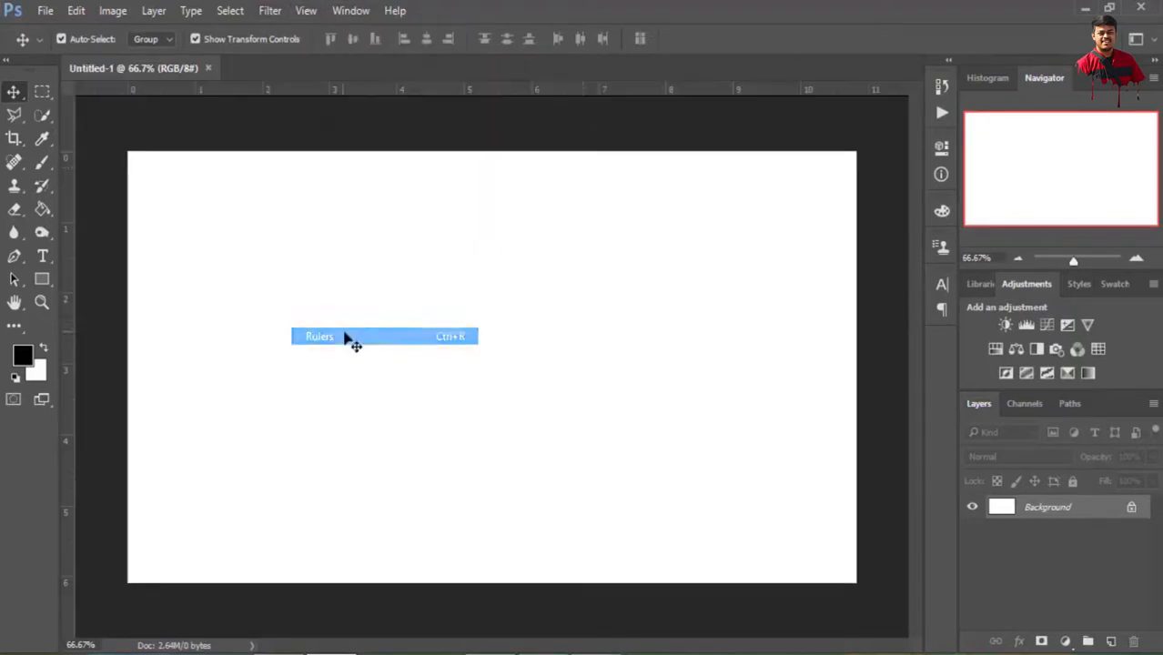
{"action": "right_click", "coordinate": [449, 93]}
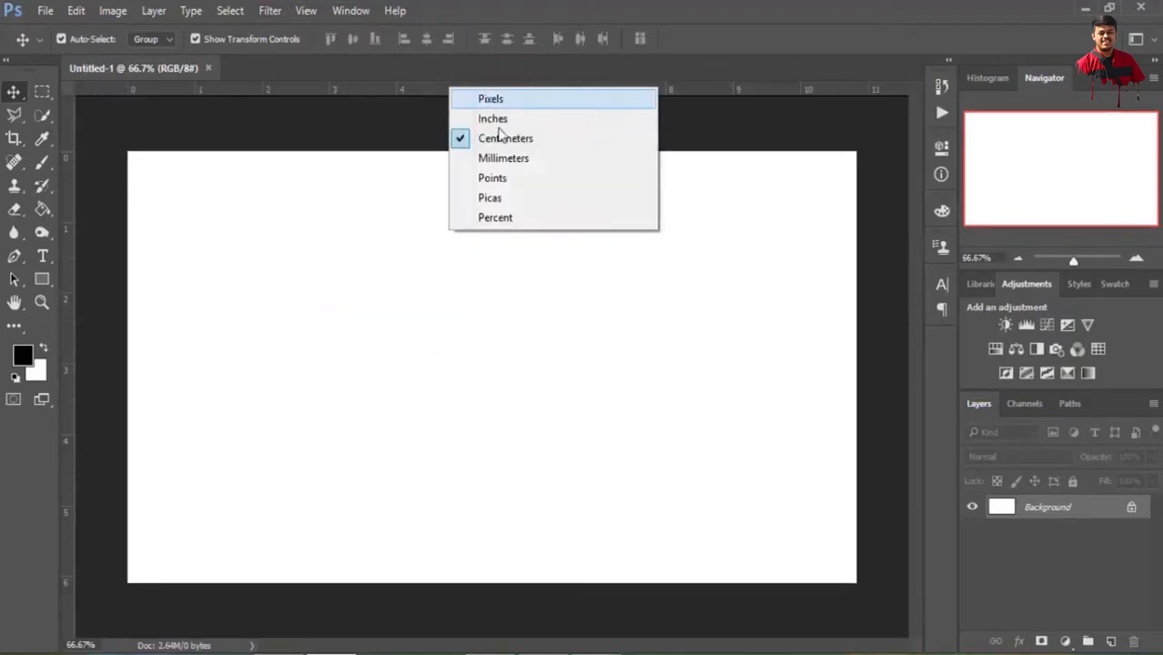
{"action": "left_click", "coordinate": [508, 139]}
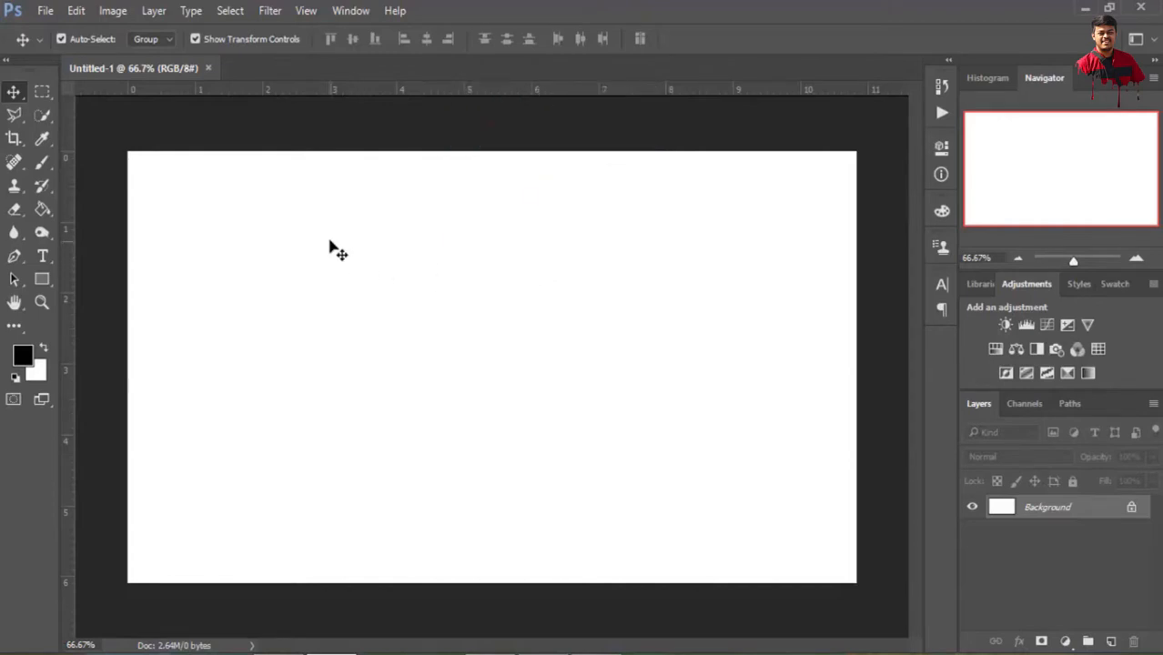
Place three vertical guides at about 5 cm, 6.8 cm and 3.3 cm on the canvas
{"action": "left_click_drag", "start_coordinate": [68, 264], "coordinate": [465, 270]}
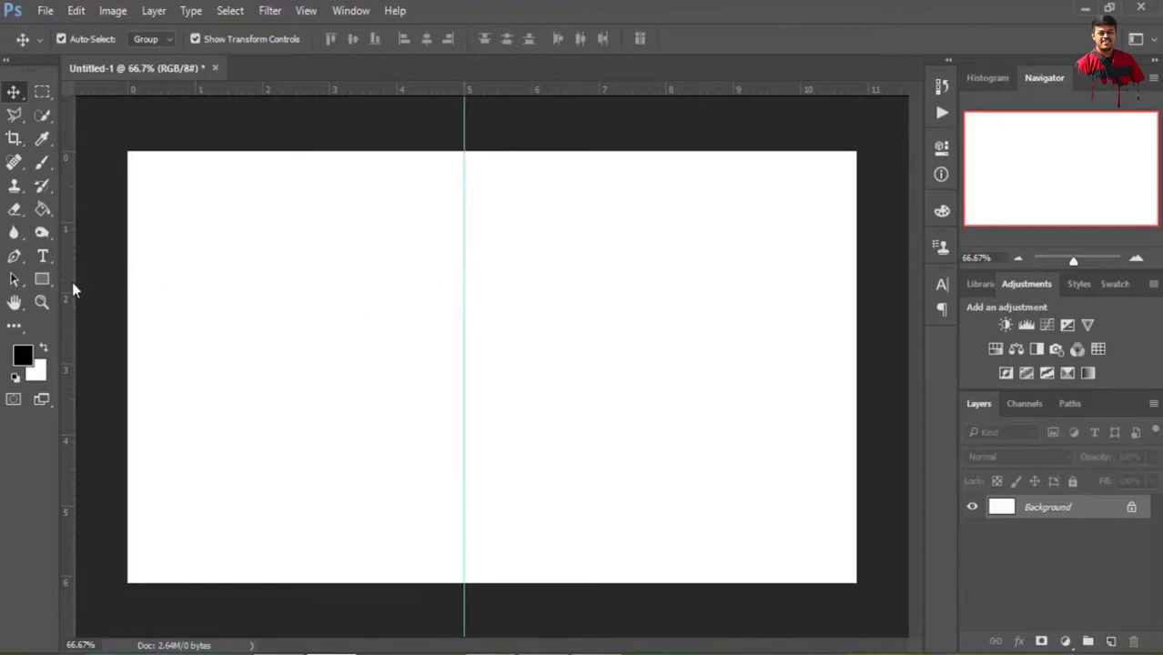
{"action": "scroll", "coordinate": [167, 290], "scroll_direction": "up", "scroll_amount": 1}
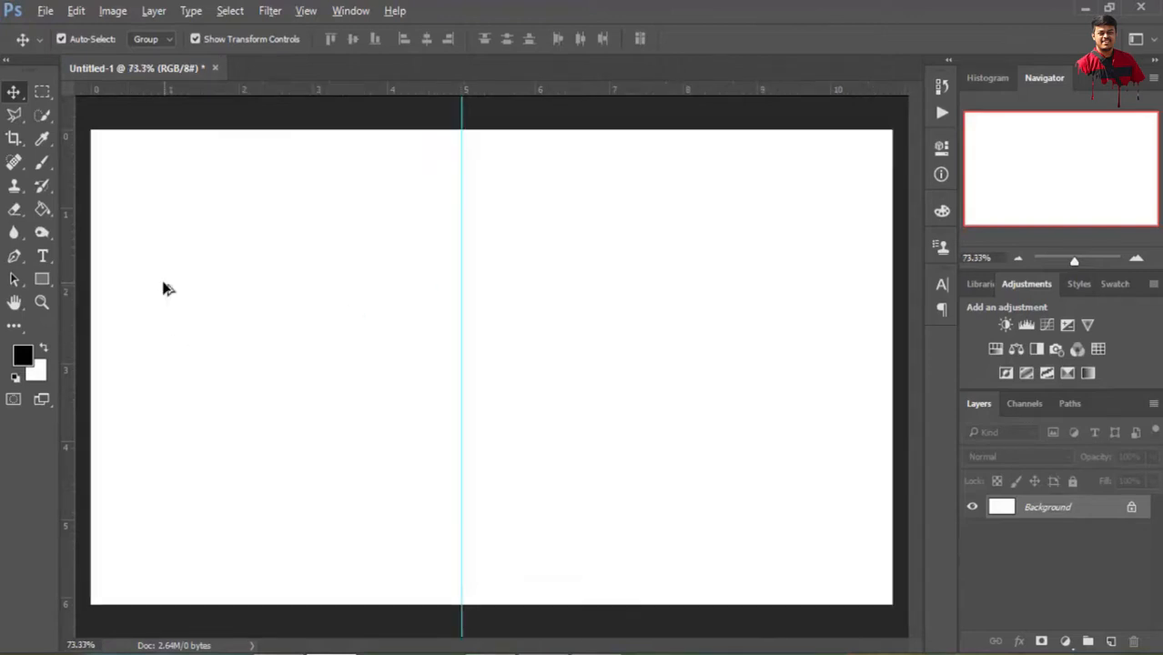
{"action": "left_click_drag", "start_coordinate": [68, 274], "coordinate": [594, 276]}
{"action": "left_click_drag", "start_coordinate": [68, 303], "coordinate": [333, 295]}
Add horizontal guides at about 4 cm and 1 cm, plus a vertical guide at 5.30 cm
{"action": "left_click_drag", "start_coordinate": [338, 90], "coordinate": [314, 443]}
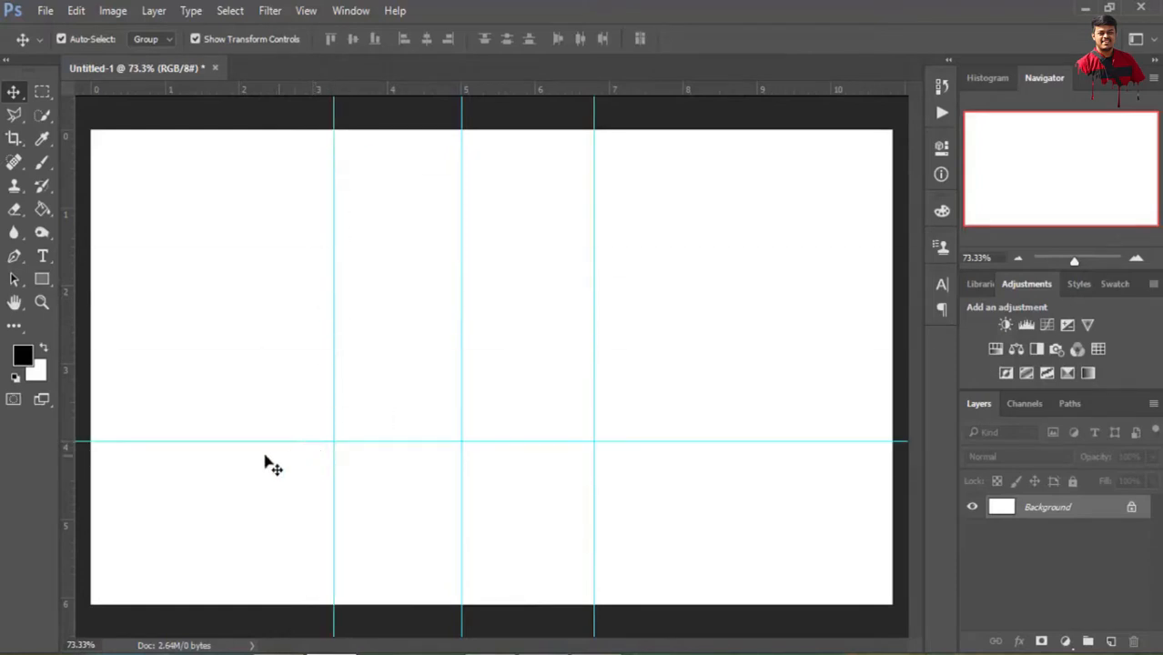
{"action": "left_click_drag", "start_coordinate": [436, 91], "coordinate": [407, 210]}
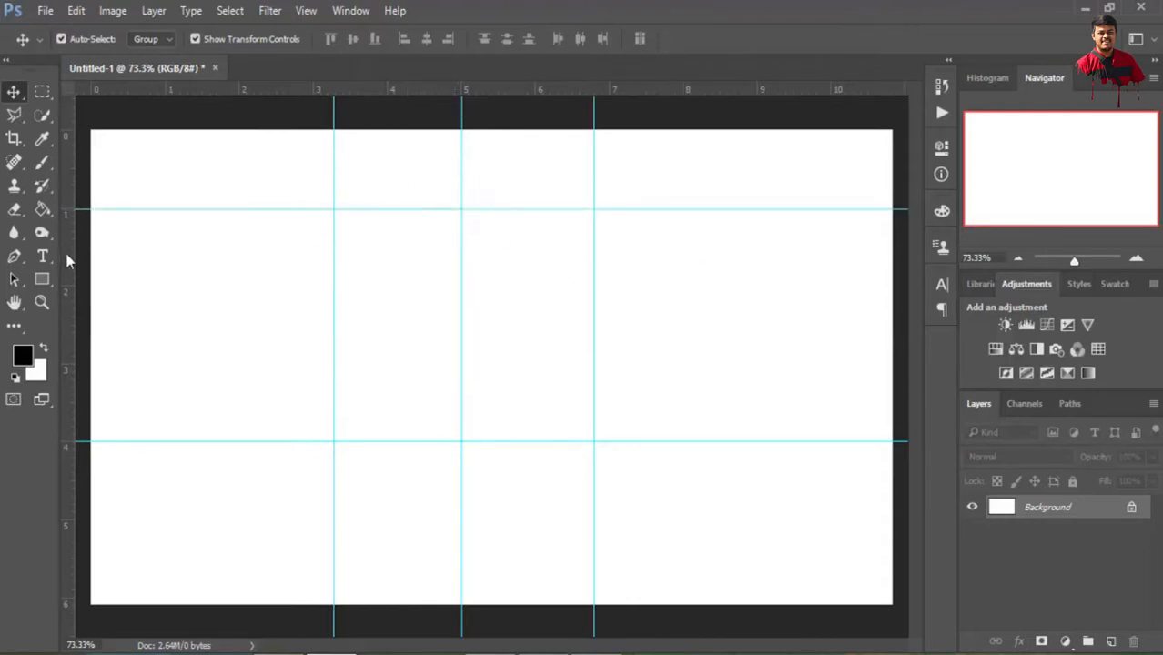
{"action": "left_click_drag", "start_coordinate": [66, 261], "coordinate": [482, 222]}
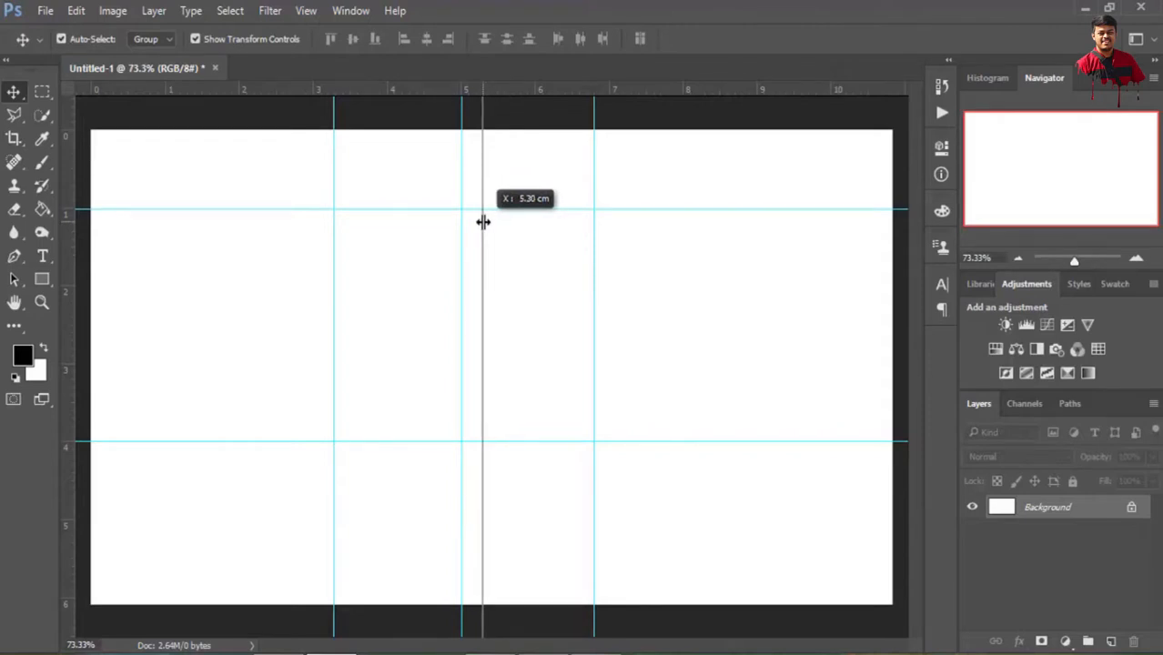
{"action": "left_click_drag", "start_coordinate": [483, 222], "coordinate": [483, 222]}
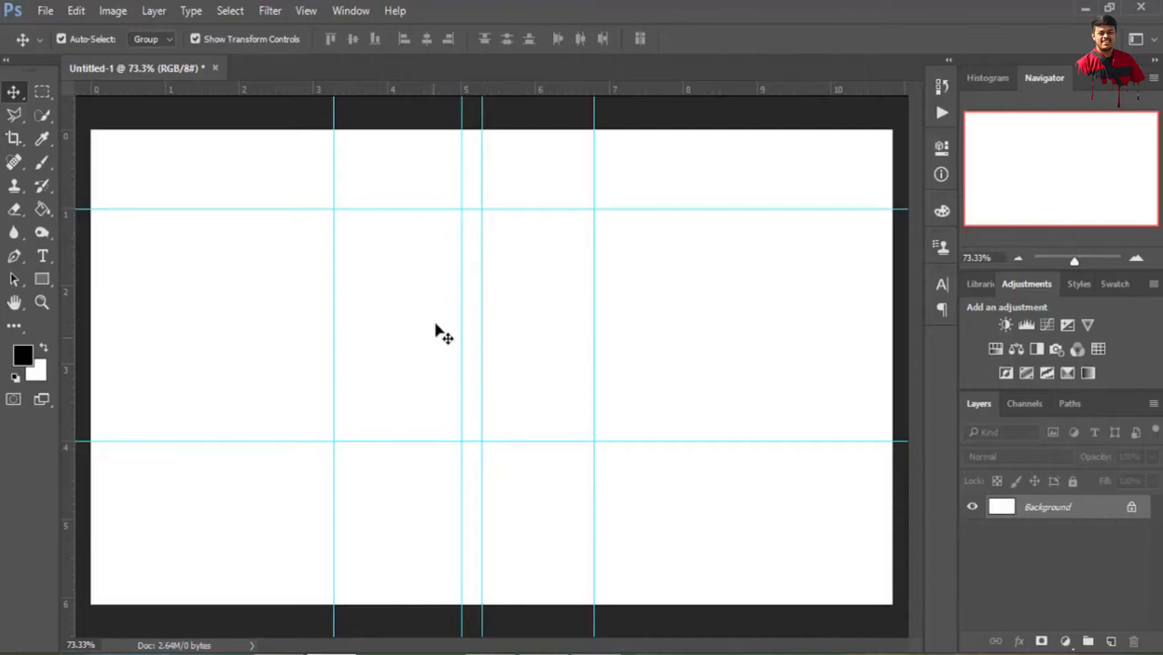
Draw a horizontal rectangle shape about 627 x 74 px across the vertical guides, just above the lower horizontal guide
{"action": "left_click", "coordinate": [42, 280]}
{"action": "left_click", "coordinate": [109, 283]}
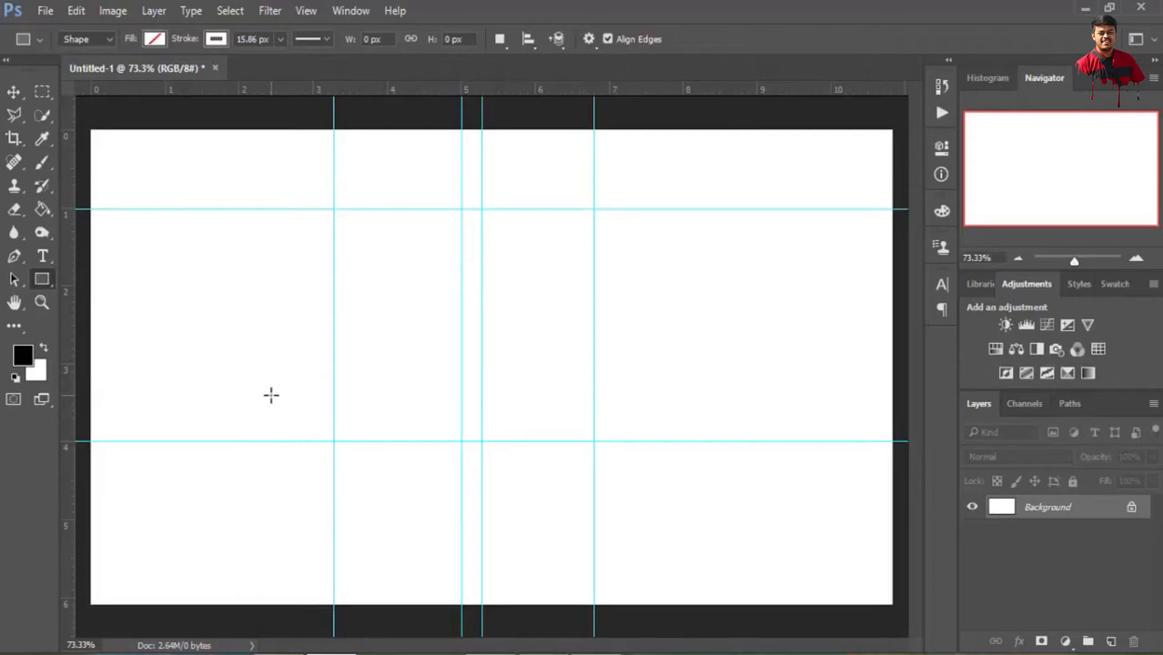
{"action": "left_click_drag", "start_coordinate": [275, 398], "coordinate": [664, 445]}
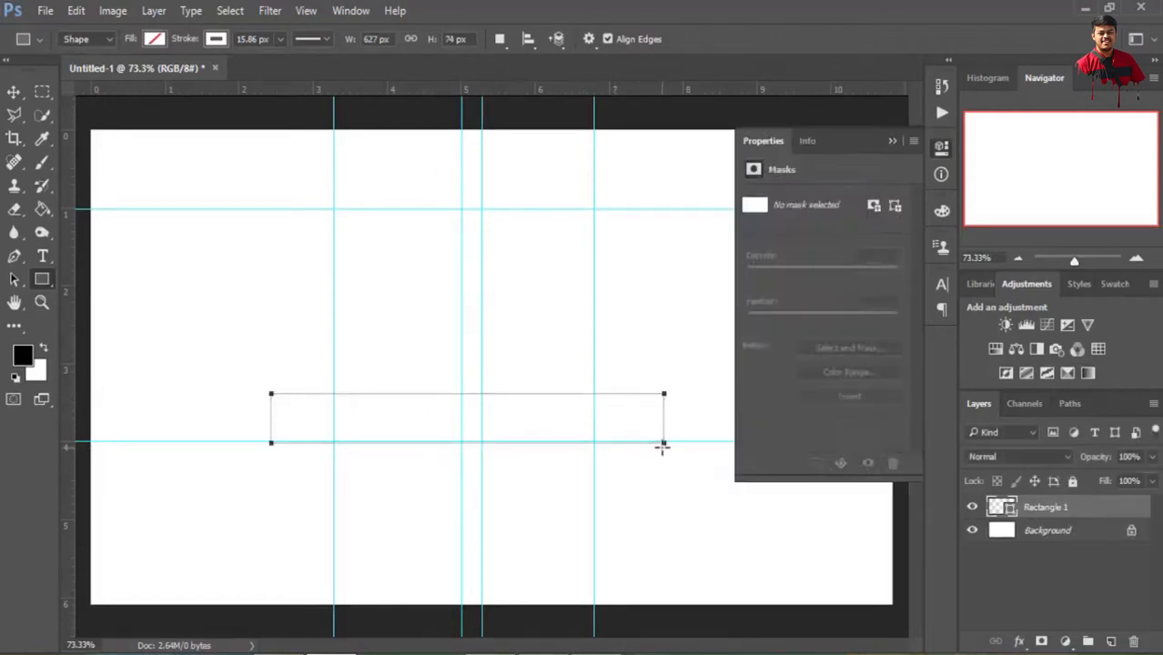
Give the rectangle a black fill and remove its stroke
{"action": "left_click", "coordinate": [760, 255]}
{"action": "left_click", "coordinate": [779, 347]}
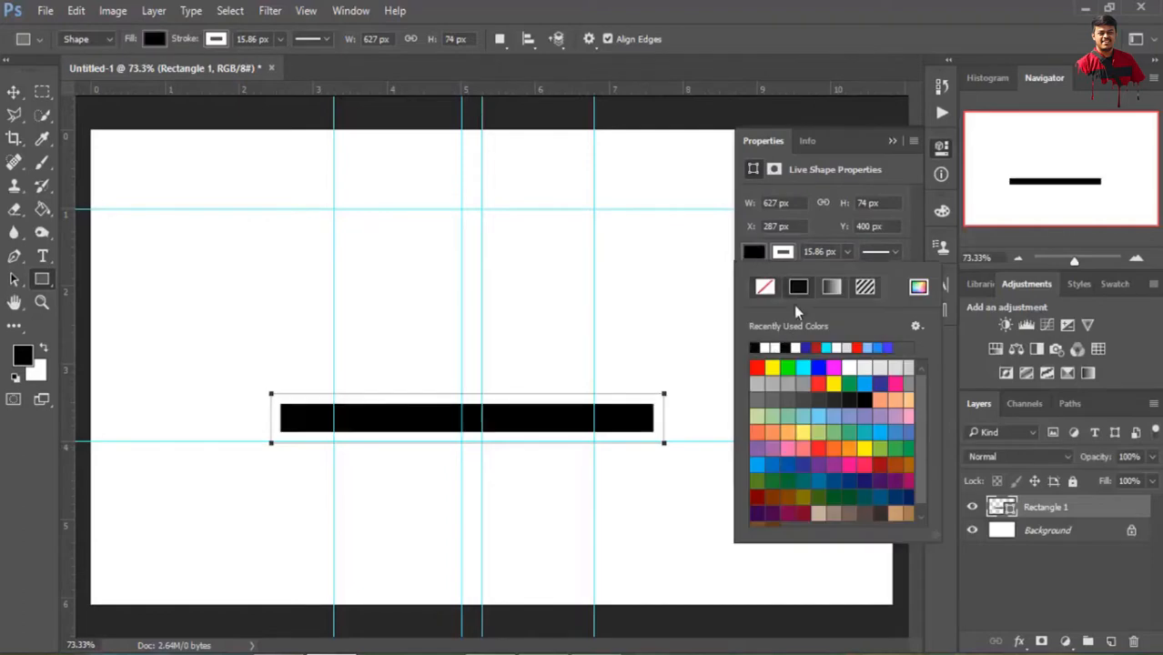
{"action": "left_click", "coordinate": [783, 253]}
{"action": "left_click", "coordinate": [797, 347]}
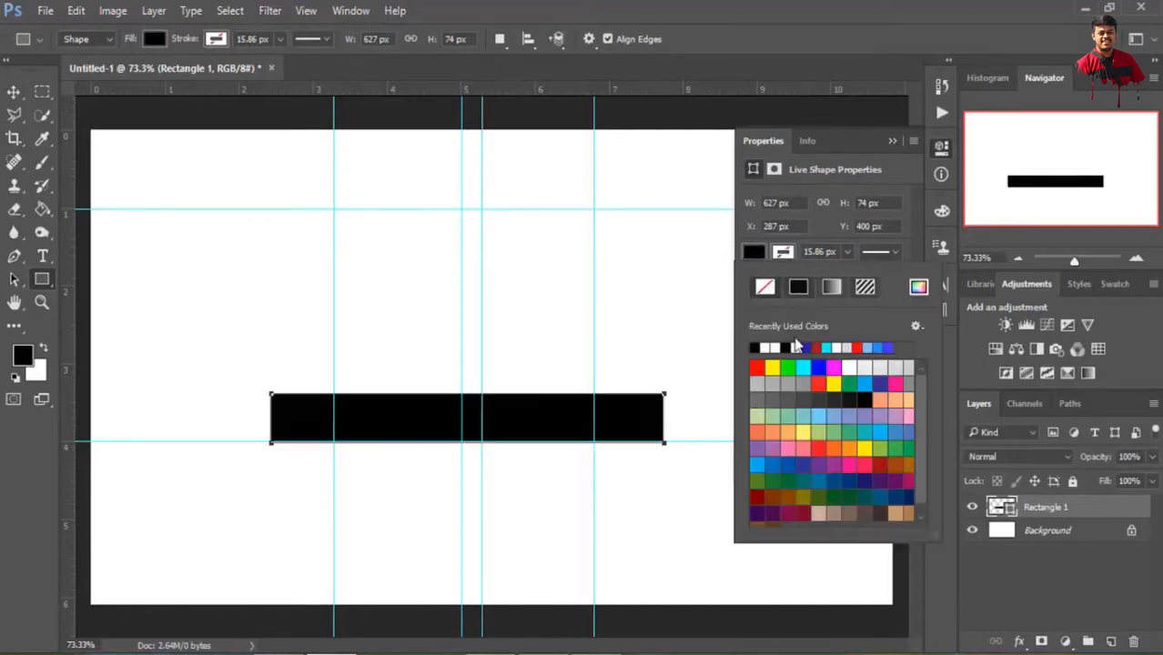
{"action": "left_click", "coordinate": [892, 141]}
Free-transform the bar, rotating it about 62° clockwise and moving its centre to about X 706 px, Y 360 px
{"action": "left_click", "coordinate": [75, 10]}
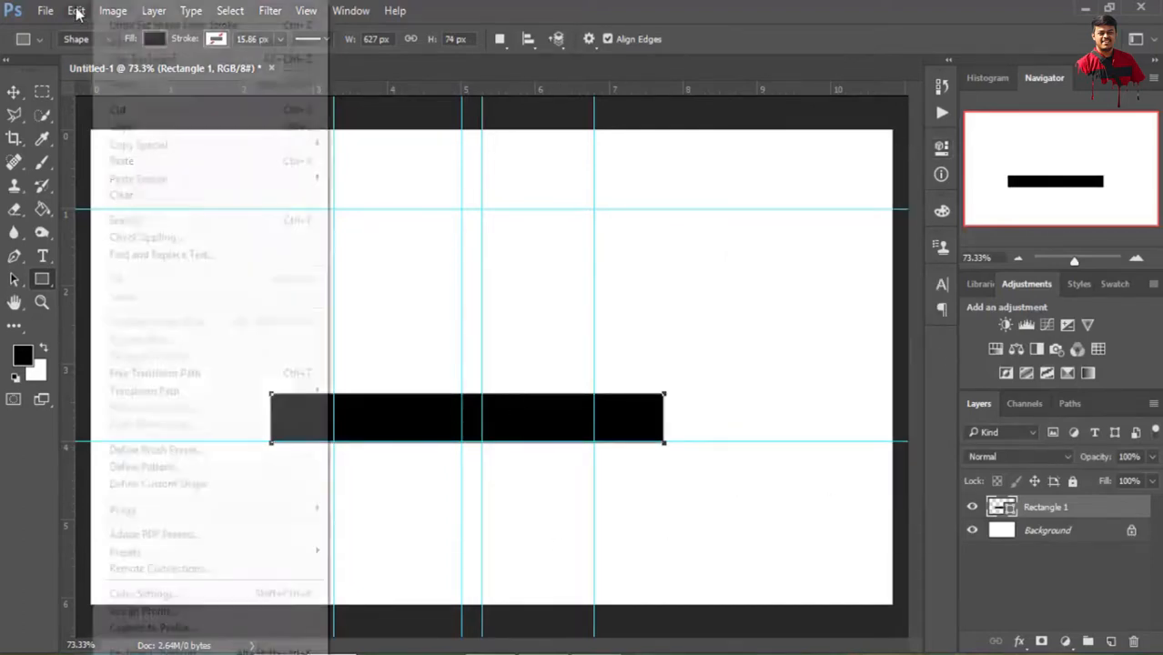
{"action": "left_click", "coordinate": [151, 377]}
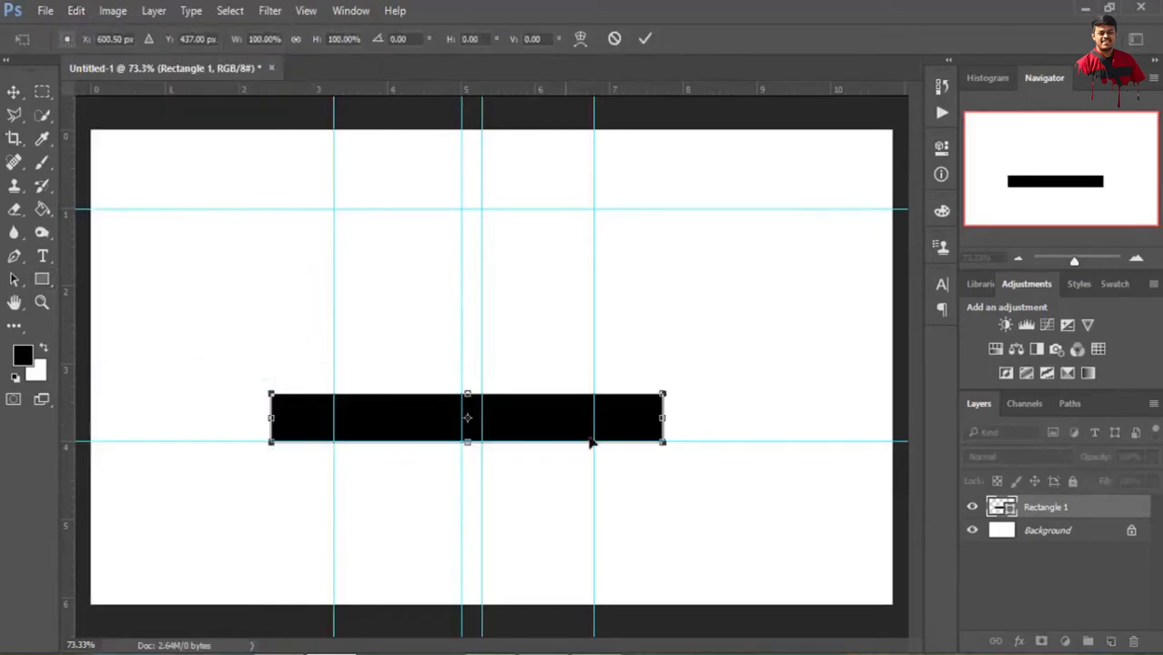
{"action": "left_click_drag", "start_coordinate": [692, 447], "coordinate": [557, 591]}
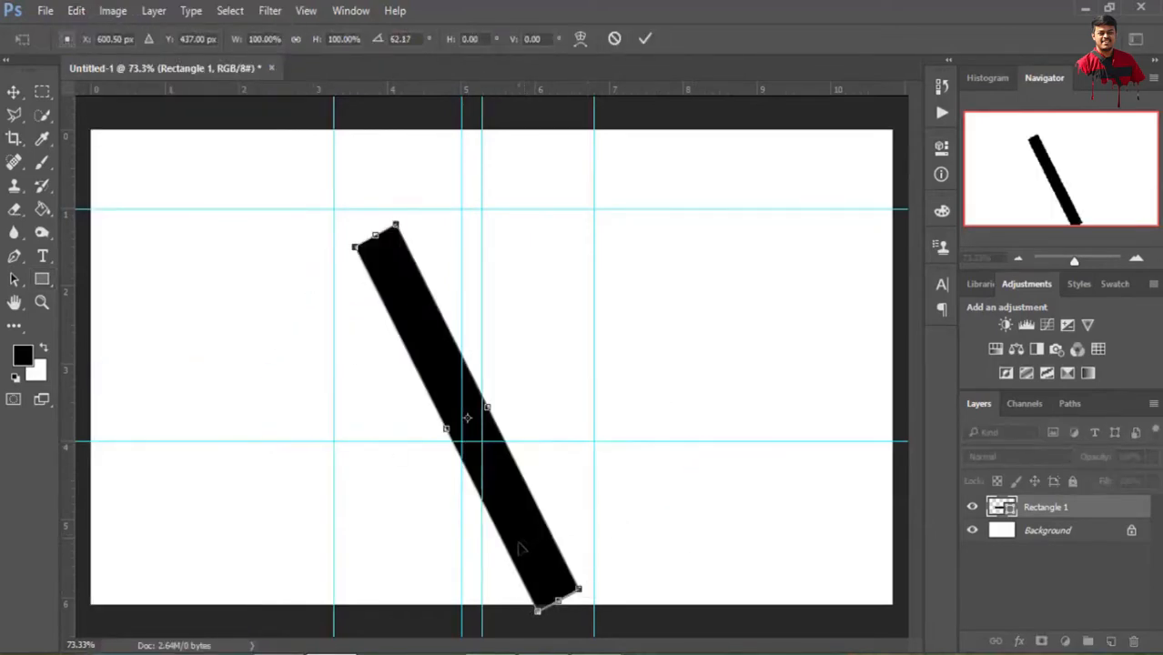
{"action": "left_click_drag", "start_coordinate": [520, 548], "coordinate": [586, 492]}
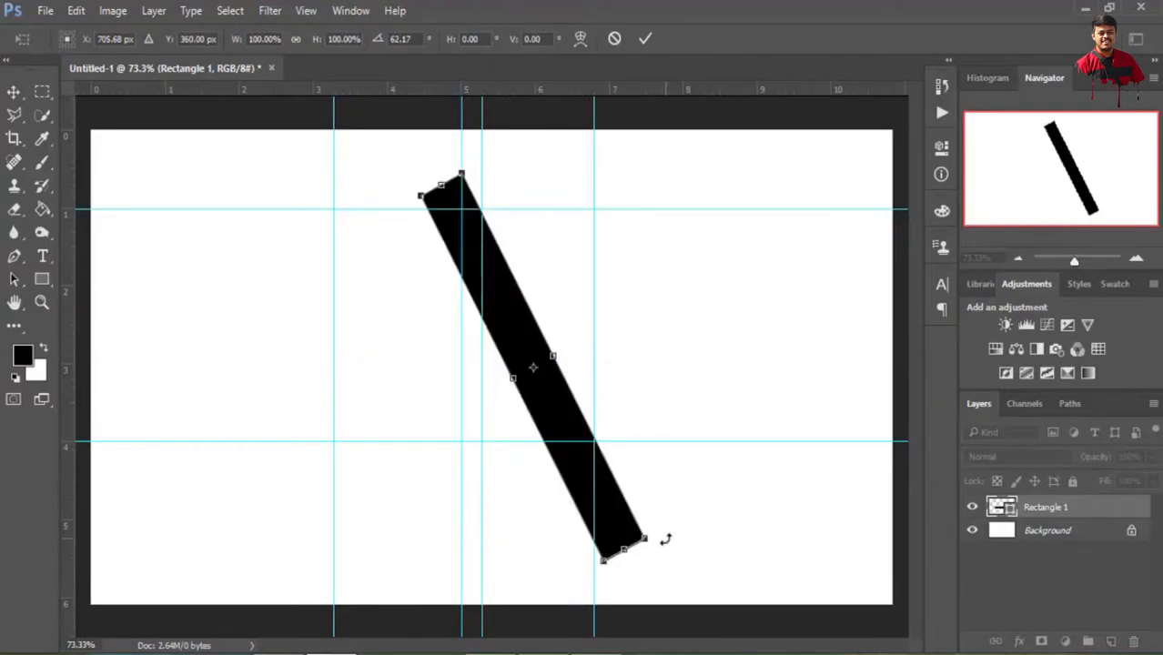
Fine-tune the bar's rotation to about 63°, nudge it slightly left so its right edge meets the guide intersections, and apply the transform
{"action": "left_click_drag", "start_coordinate": [666, 540], "coordinate": [664, 543]}
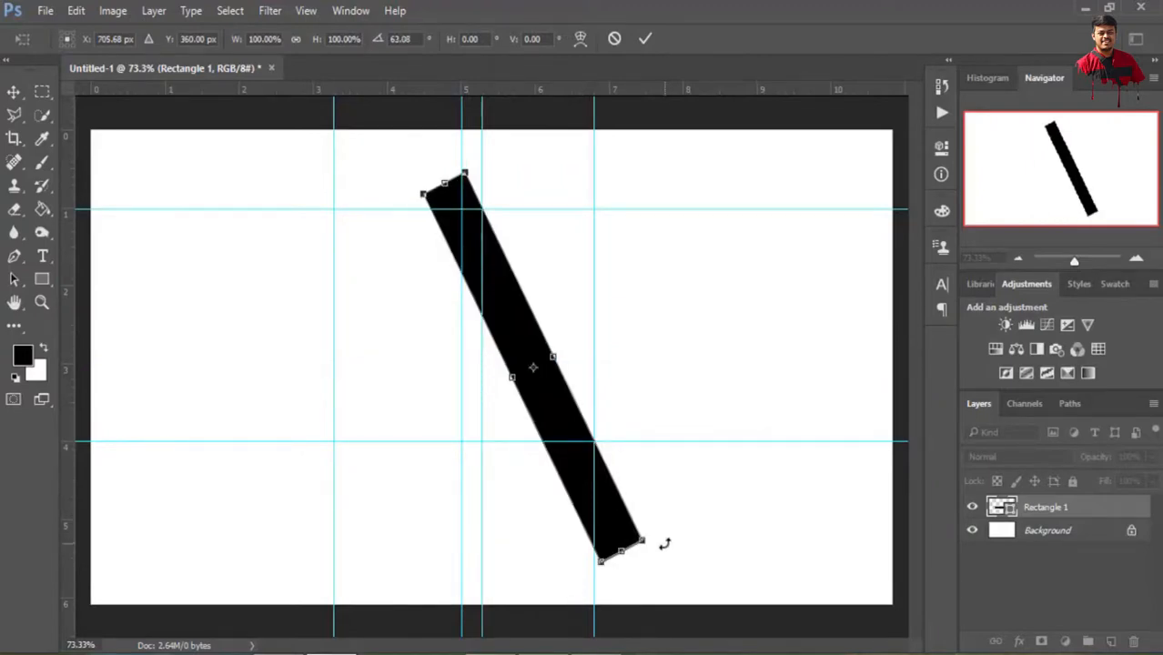
{"action": "key", "text": "Left"}
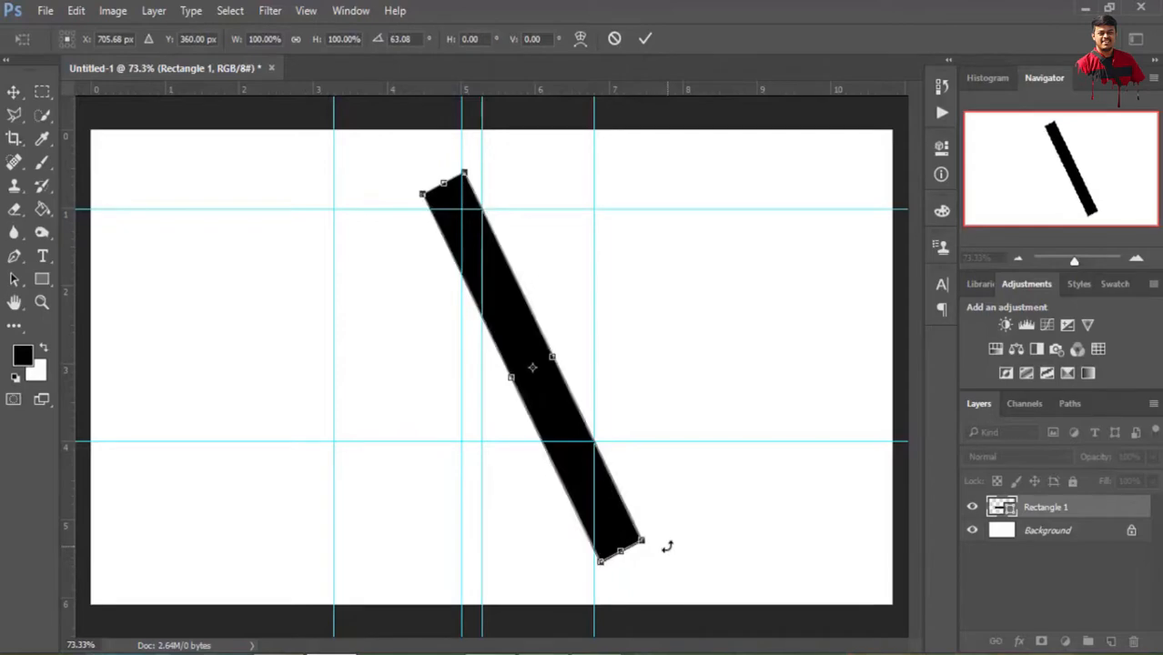
{"action": "scroll", "coordinate": [661, 435], "scroll_direction": "up", "scroll_amount": 3}
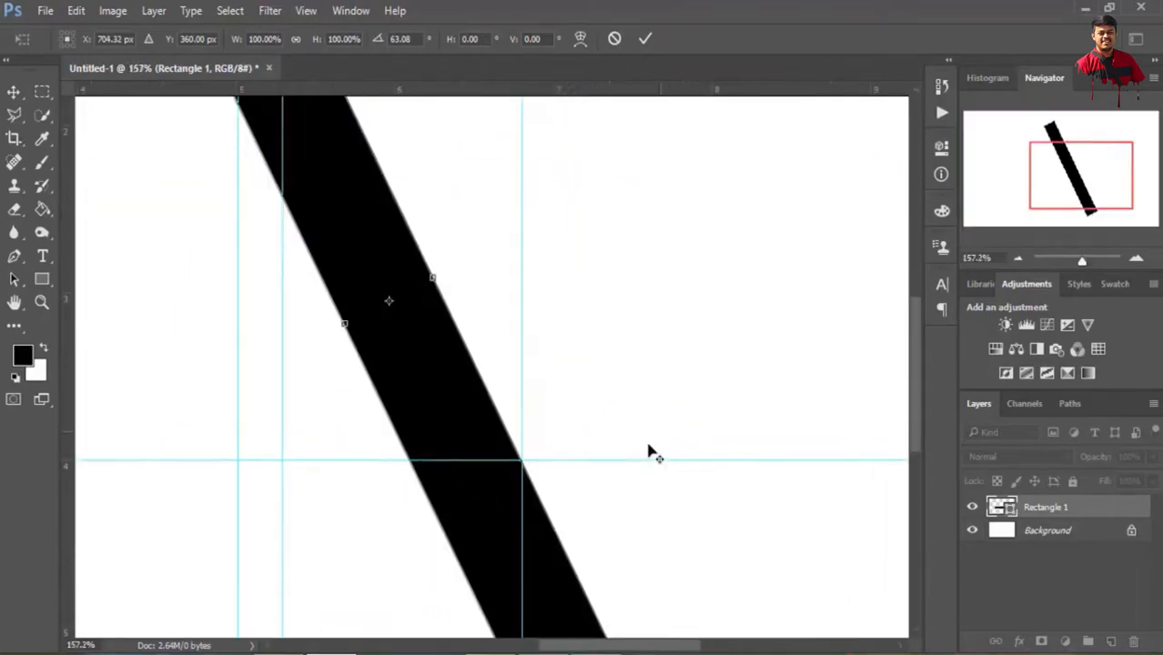
{"action": "scroll", "coordinate": [646, 451], "scroll_direction": "down", "scroll_amount": 3}
{"action": "scroll", "coordinate": [453, 217], "scroll_direction": "up", "scroll_amount": 3}
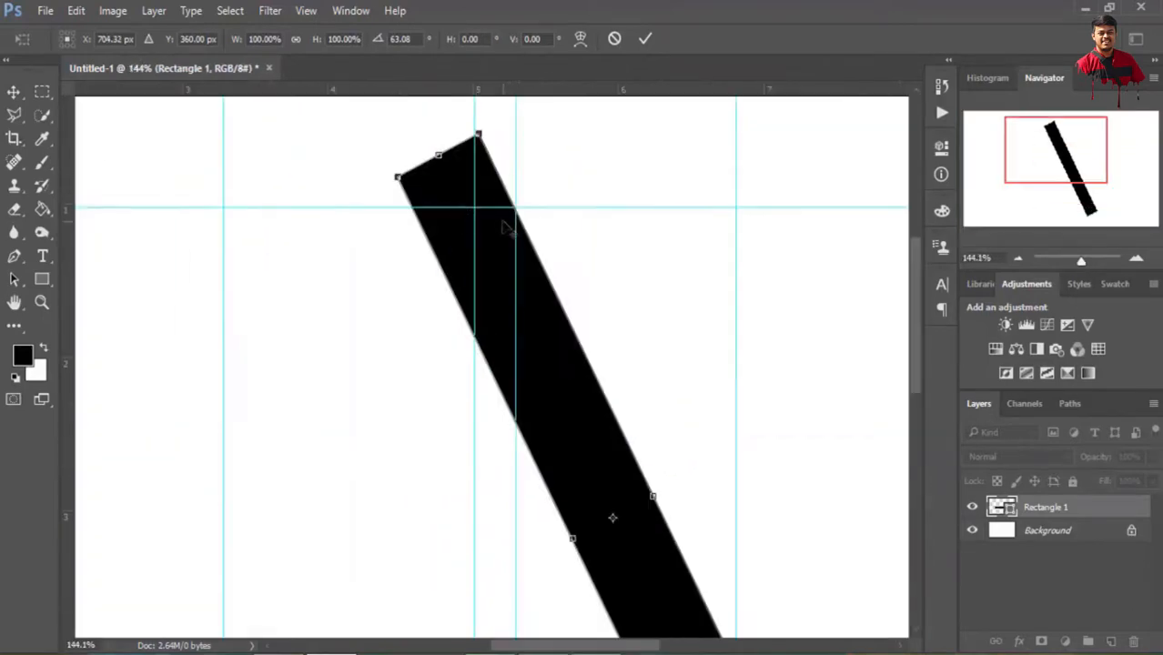
{"action": "scroll", "coordinate": [509, 227], "scroll_direction": "down", "scroll_amount": 3}
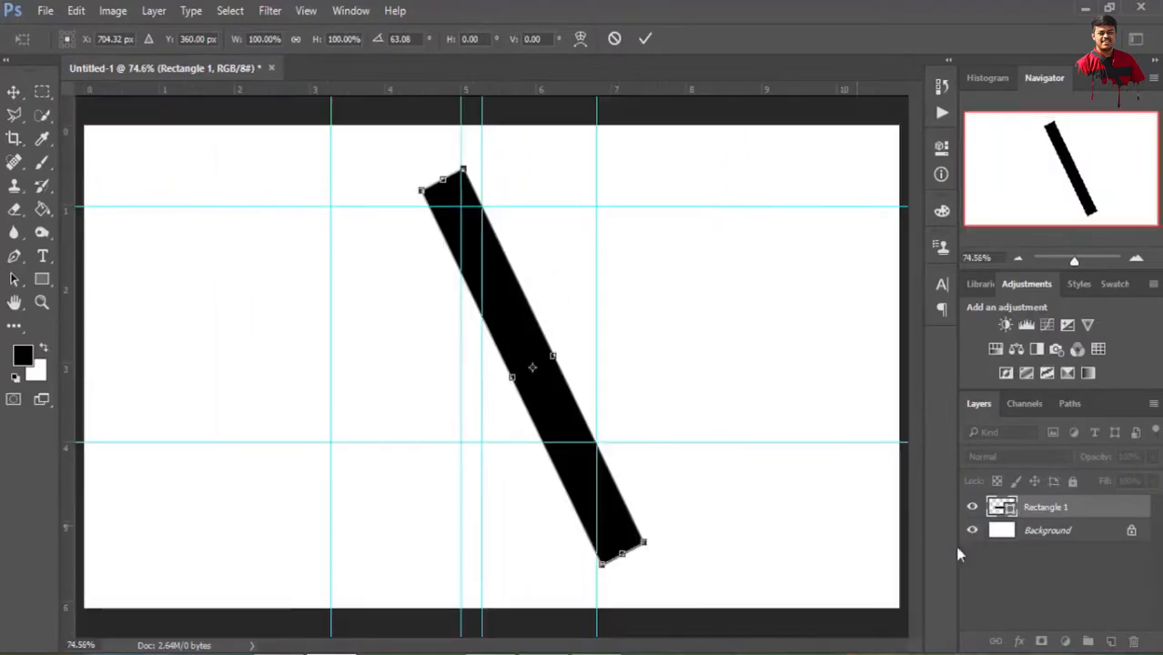
{"action": "left_click", "coordinate": [645, 41]}
{"action": "left_click", "coordinate": [513, 266]}
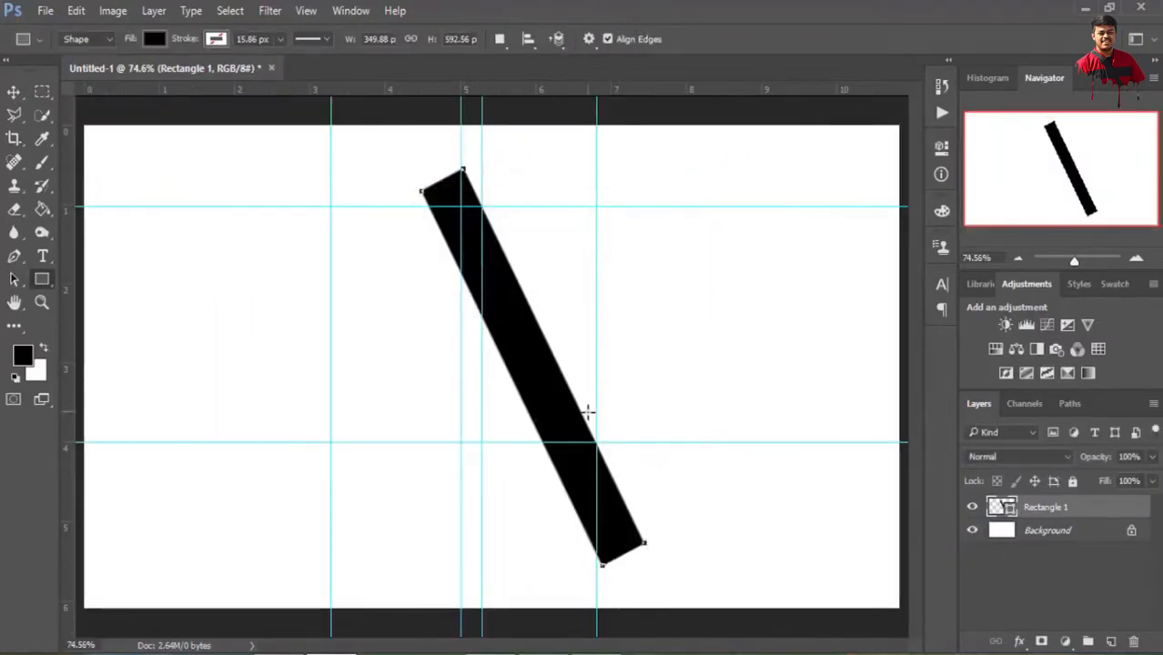
Rasterize the Rectangle 1 layer and duplicate it as Rectangle 1 copy
{"action": "right_click", "coordinate": [1038, 513]}
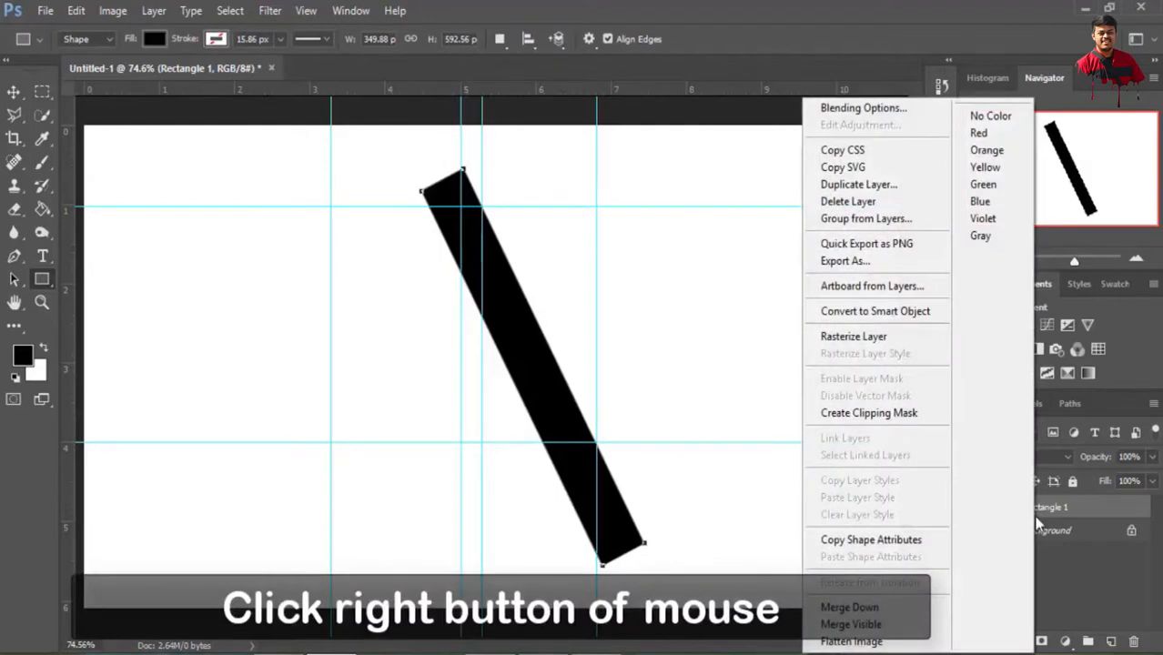
{"action": "left_click", "coordinate": [863, 339]}
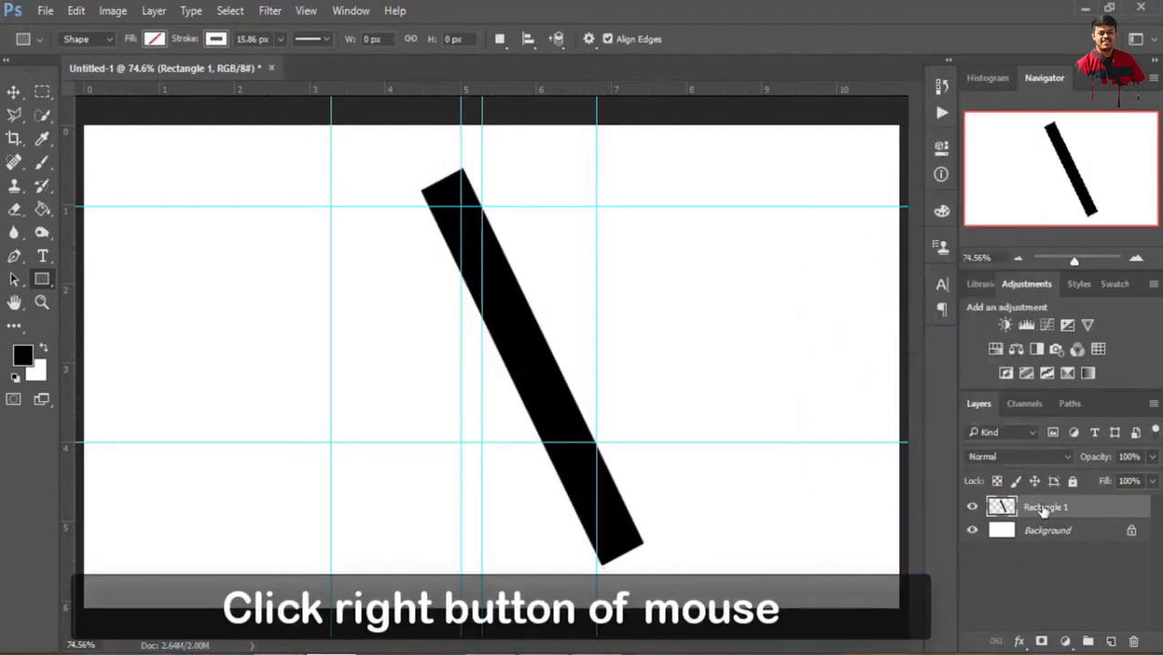
{"action": "right_click", "coordinate": [1044, 512]}
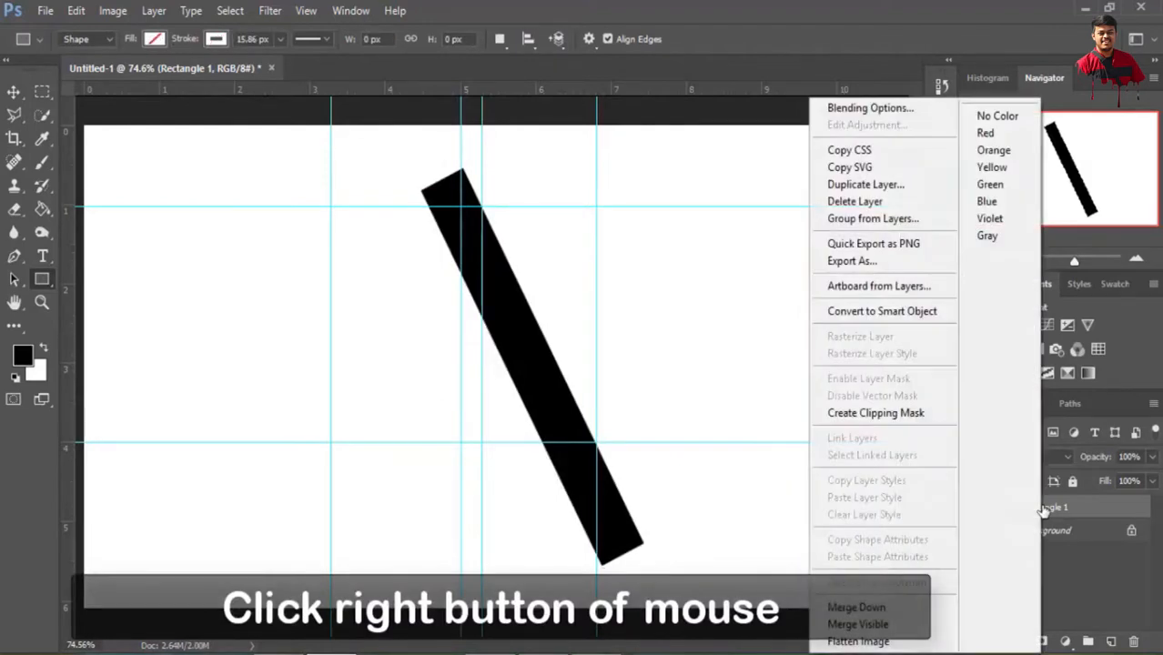
{"action": "left_click", "coordinate": [865, 185]}
{"action": "left_click", "coordinate": [730, 197]}
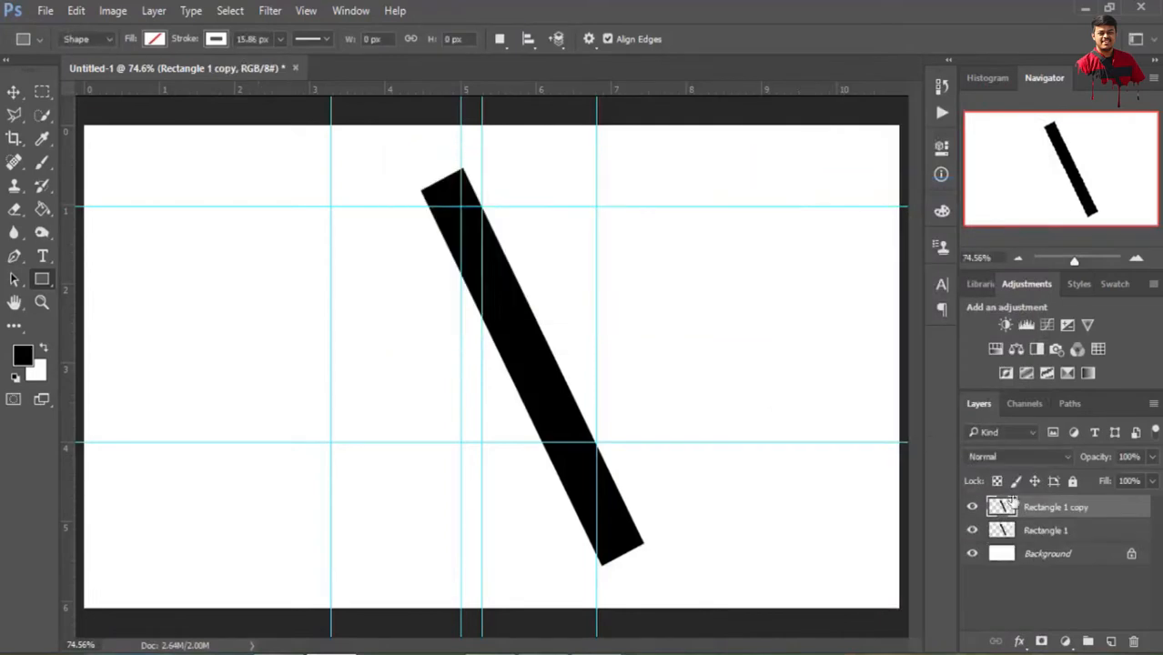
Free-transform the Rectangle 1 copy bar and flip it horizontally
{"action": "left_click", "coordinate": [75, 10]}
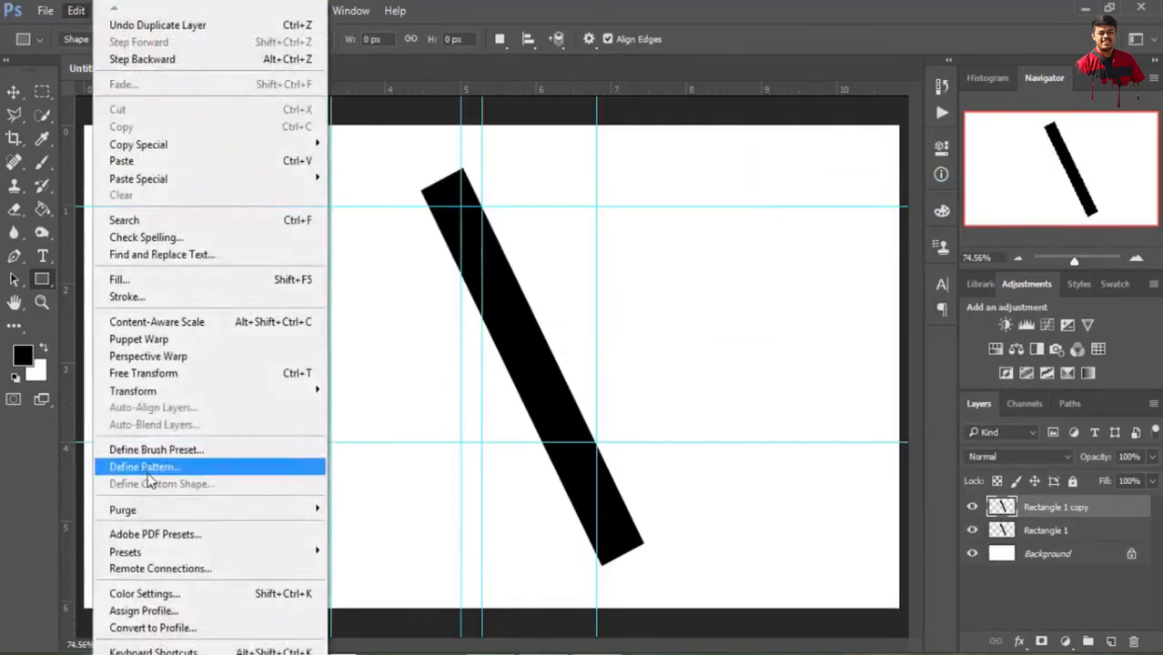
{"action": "left_click", "coordinate": [155, 373]}
{"action": "right_click", "coordinate": [549, 390]}
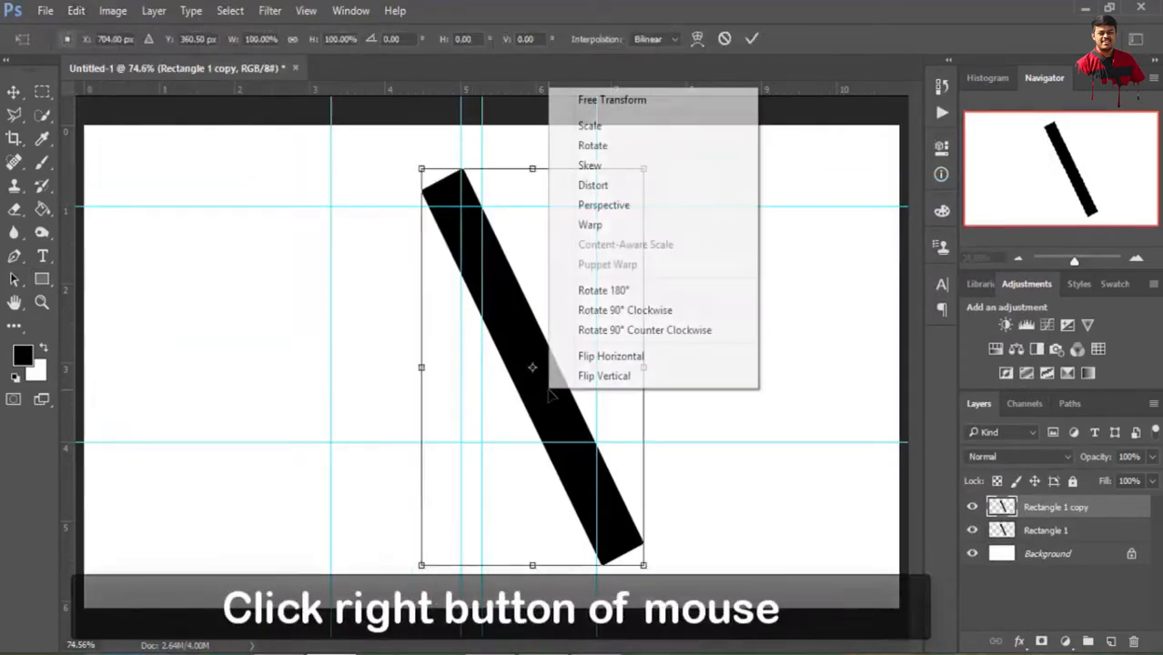
{"action": "left_click", "coordinate": [612, 357]}
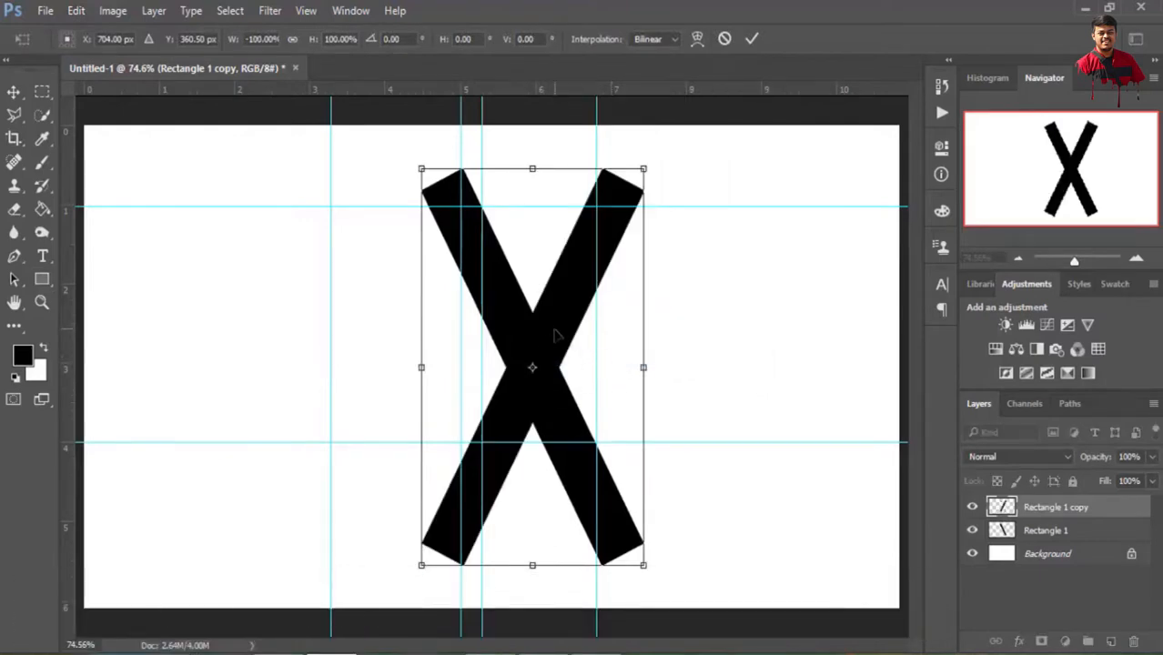
Move the flipped bar to X 487 px, Y 360.5 px so its outer edge meets the lower-left guide intersection, and apply the transform
{"action": "left_click_drag", "start_coordinate": [555, 337], "coordinate": [425, 318]}
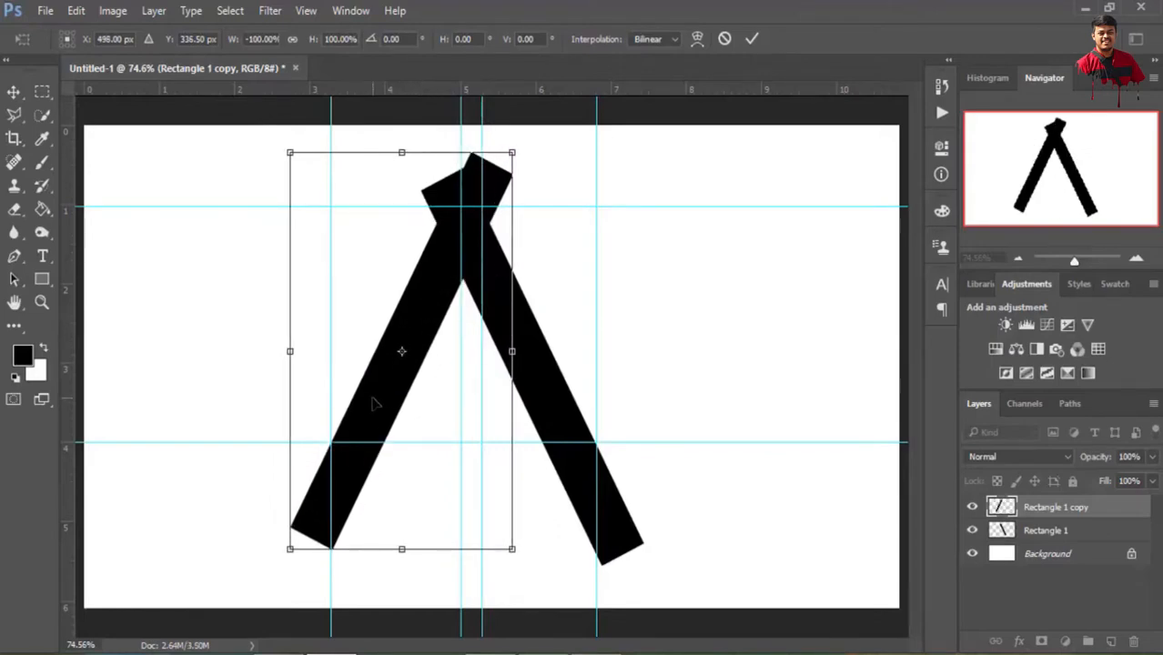
{"action": "left_click_drag", "start_coordinate": [428, 330], "coordinate": [423, 340]}
{"action": "scroll", "coordinate": [374, 422], "scroll_direction": "up", "scroll_amount": 4}
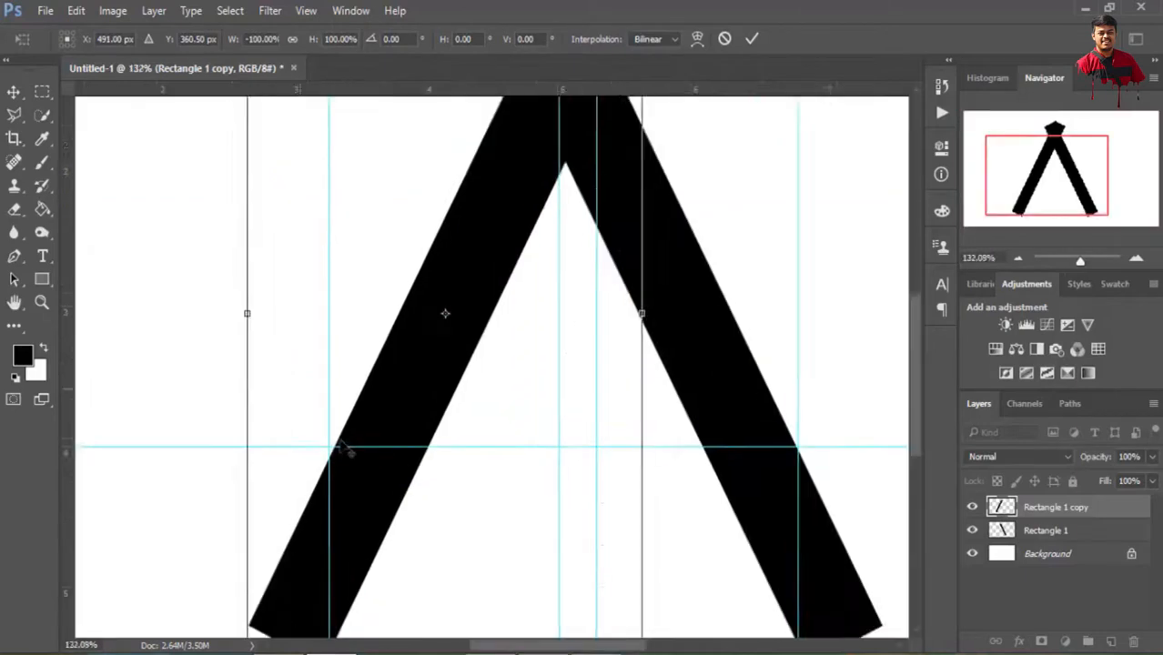
{"action": "key", "text": "Left"}
{"action": "key", "text": "Left"}
{"action": "key", "text": "Left"}
{"action": "key", "text": "Left"}
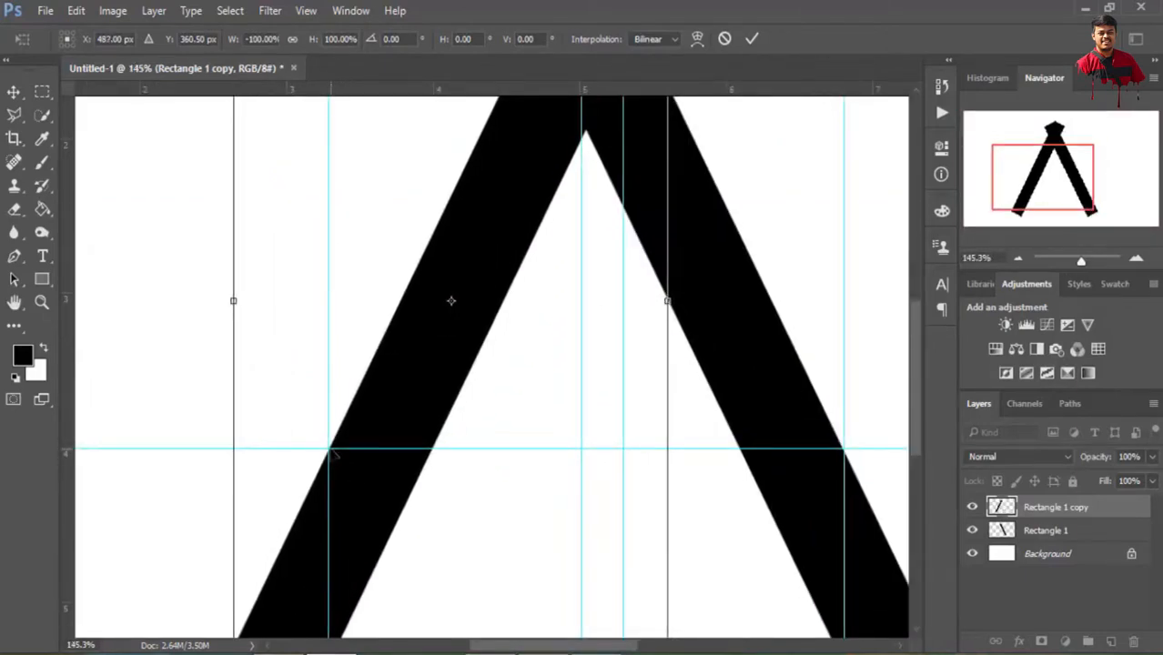
{"action": "scroll", "coordinate": [332, 455], "scroll_direction": "down", "scroll_amount": 5}
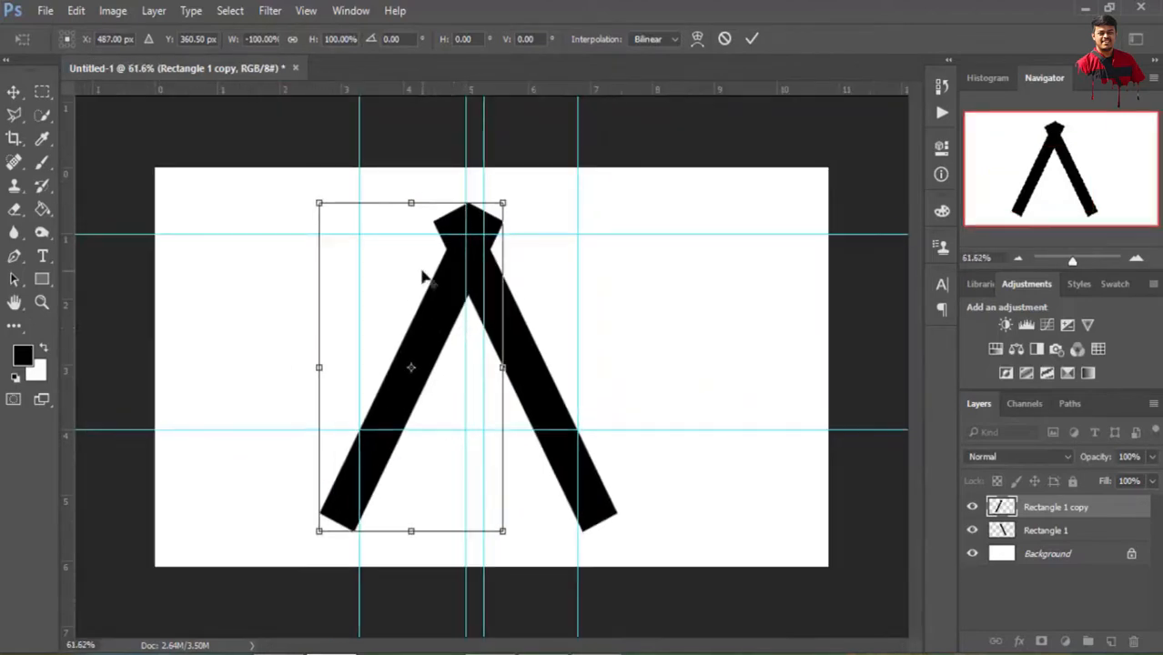
{"action": "left_click", "coordinate": [753, 39]}
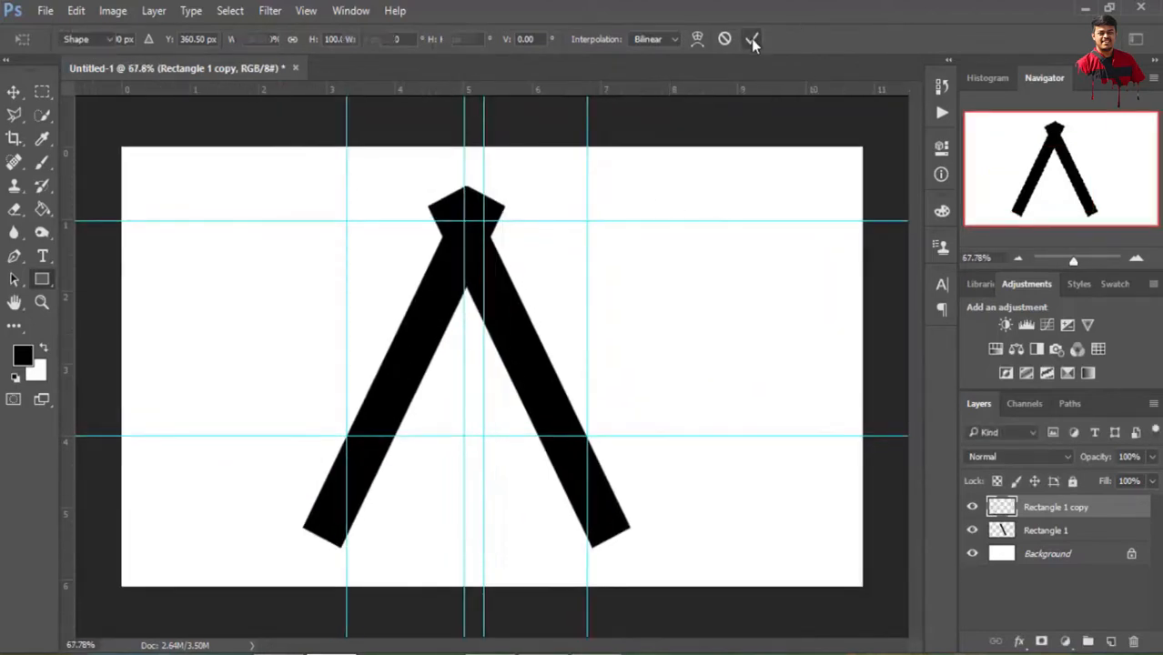
Select the area above the upper horizontal guide with the Rectangular Marquee and delete it from both bar layers
{"action": "left_click", "coordinate": [42, 92]}
{"action": "left_click_drag", "start_coordinate": [311, 148], "coordinate": [588, 216]}
{"action": "key", "text": "Delete"}
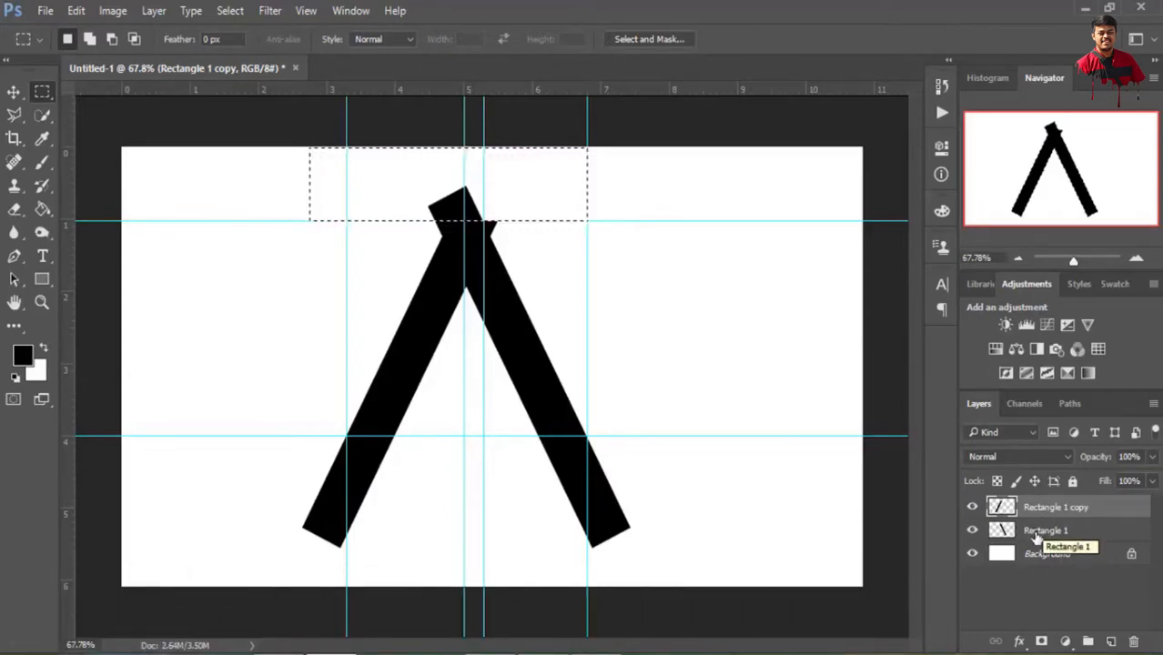
{"action": "left_click", "coordinate": [1047, 532]}
{"action": "key", "text": "Delete"}
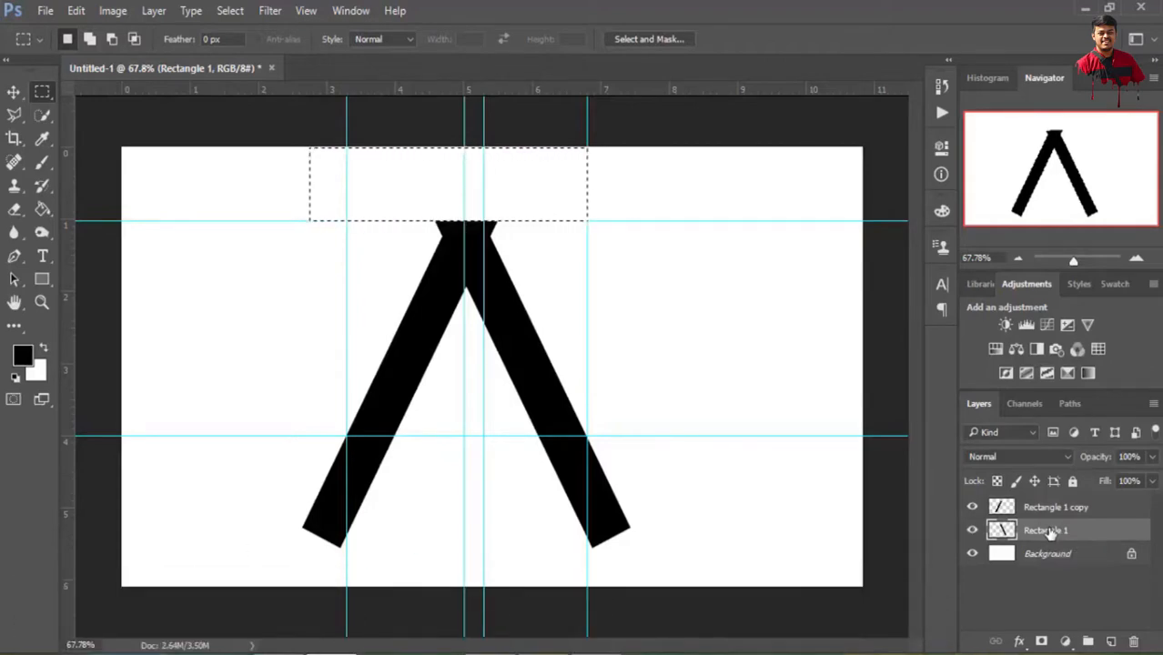
Select the area below the lower horizontal guide, delete it from both bar layers, and deselect
{"action": "left_click_drag", "start_coordinate": [284, 436], "coordinate": [694, 560]}
{"action": "key", "text": "Delete"}
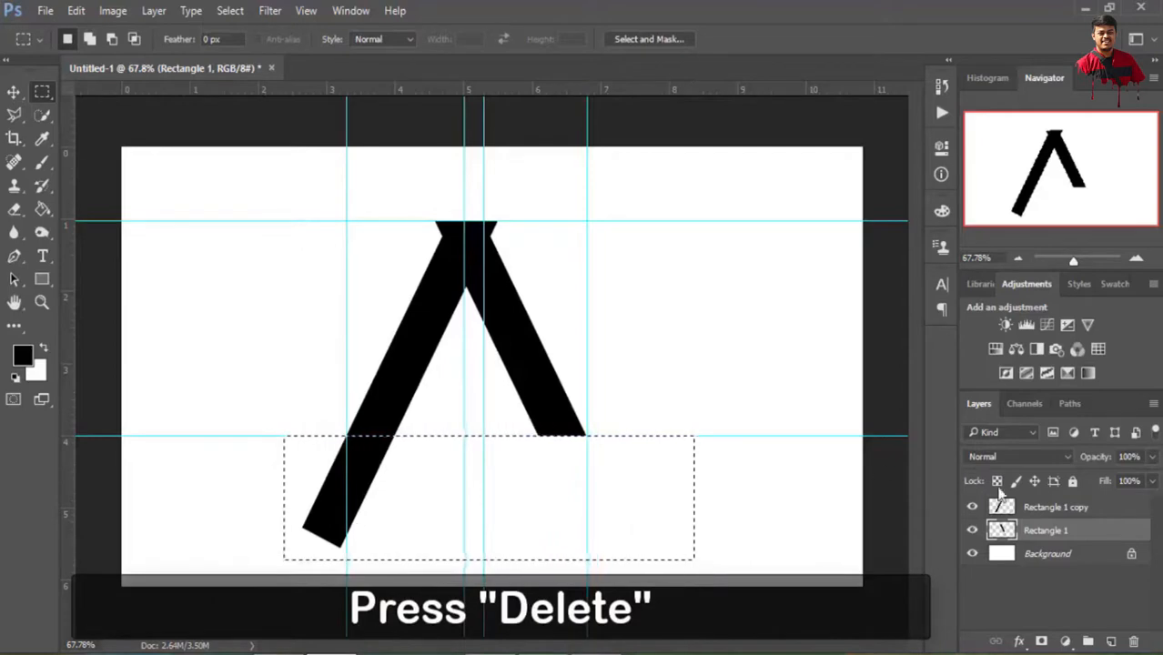
{"action": "left_click", "coordinate": [1035, 514]}
{"action": "key", "text": "Delete"}
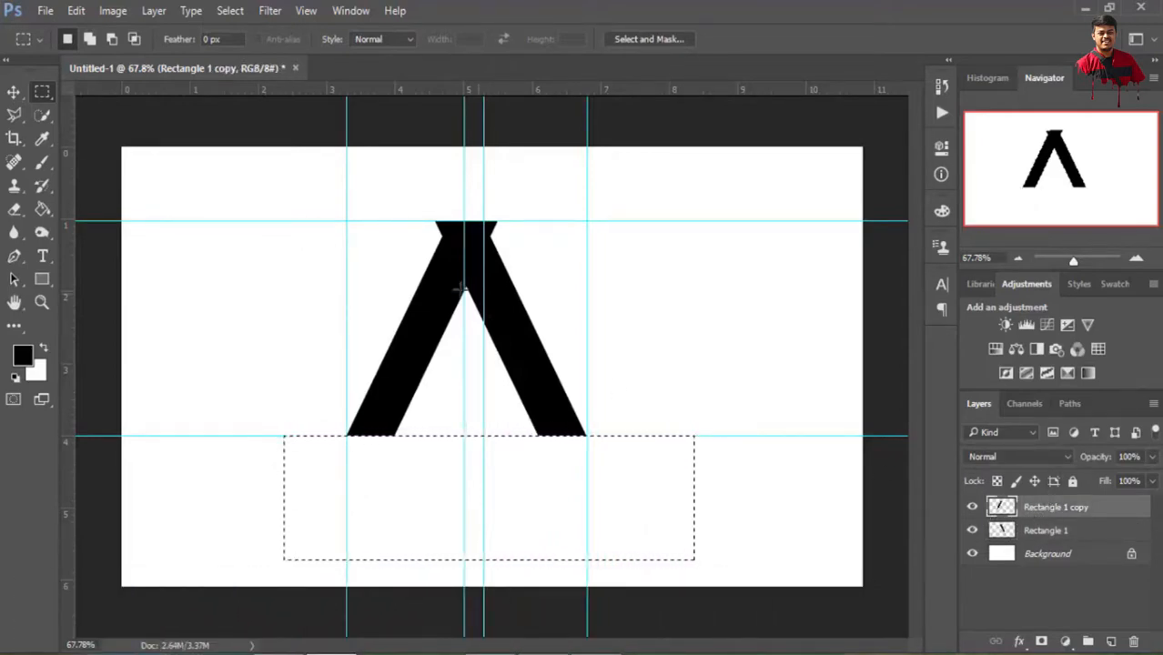
{"action": "key", "text": "ctrl+d"}
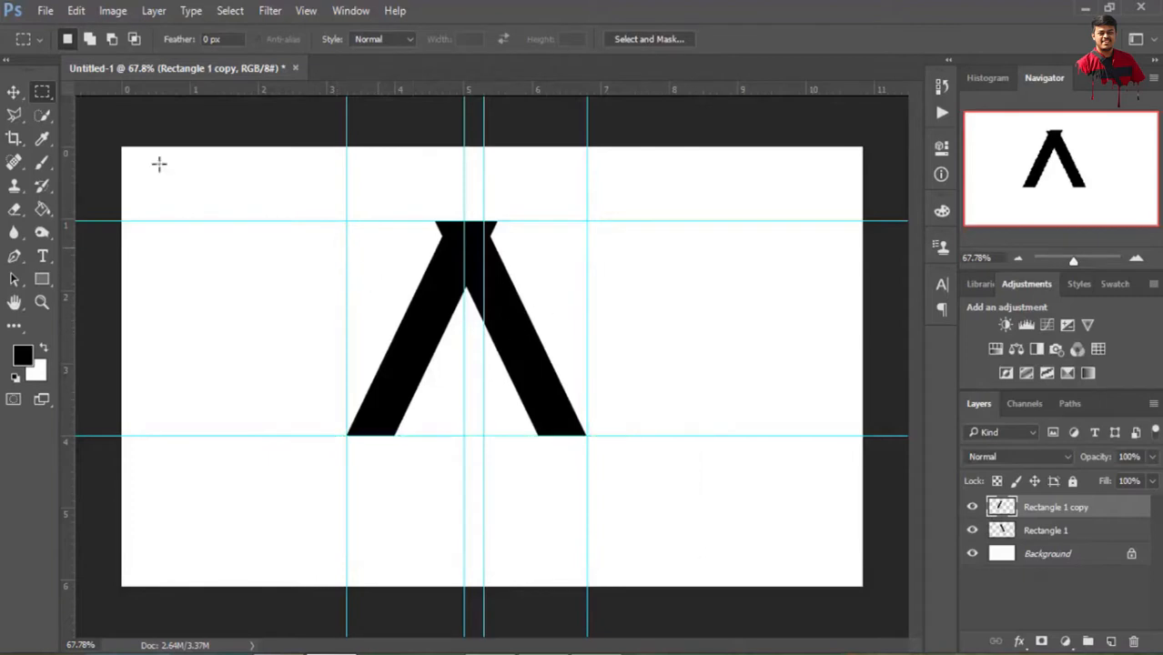
Nudge the Rectangle 1 copy bar left until its top-right corner coincides with the top corner of the other bar
{"action": "left_click", "coordinate": [14, 93]}
{"action": "scroll", "coordinate": [442, 275], "scroll_direction": "up", "scroll_amount": 1}
{"action": "key", "text": "Left"}
{"action": "key", "text": "Left"}
{"action": "key", "text": "Left"}
{"action": "key", "text": "Left"}
{"action": "key", "text": "Left"}
{"action": "key", "text": "Left"}
{"action": "key", "text": "Left"}
{"action": "key", "text": "Left"}
{"action": "key", "text": "Left"}
{"action": "key", "text": "Left"}
{"action": "key", "text": "Left"}
{"action": "key", "text": "Left"}
{"action": "key", "text": "Left"}
{"action": "key", "text": "Left"}
{"action": "key", "text": "Left"}
{"action": "key", "text": "Left"}
{"action": "key", "text": "Left"}
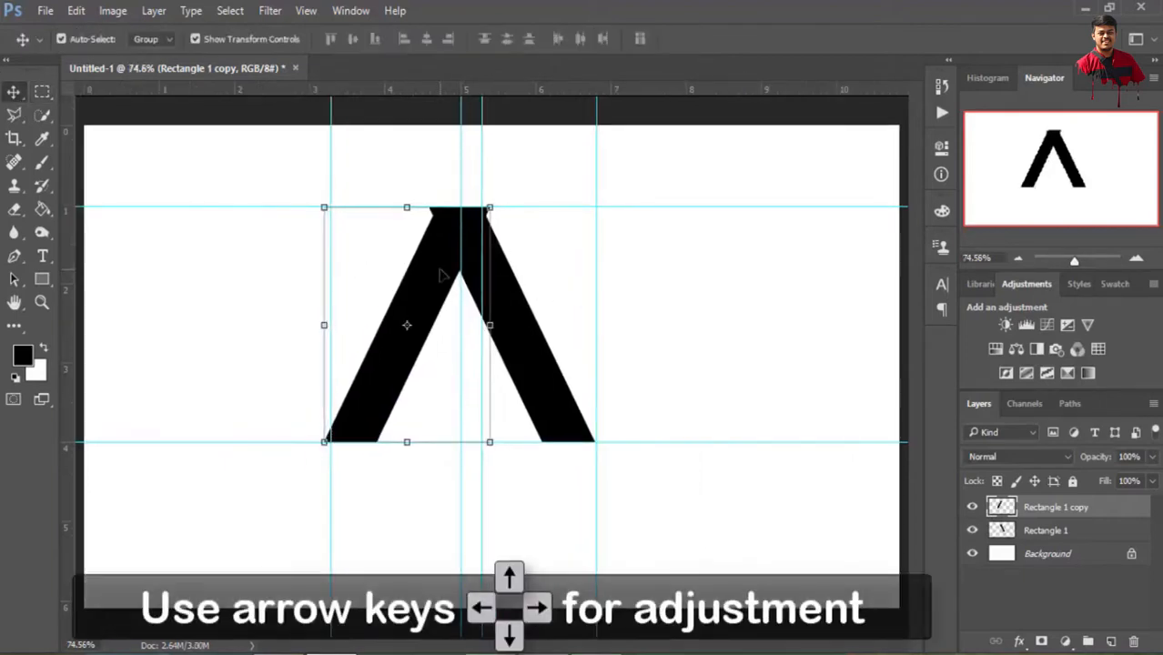
{"action": "key", "text": "Left"}
{"action": "key", "text": "Left"}
{"action": "key", "text": "Left"}
{"action": "key", "text": "Left"}
{"action": "key", "text": "Left"}
{"action": "key", "text": "Left"}
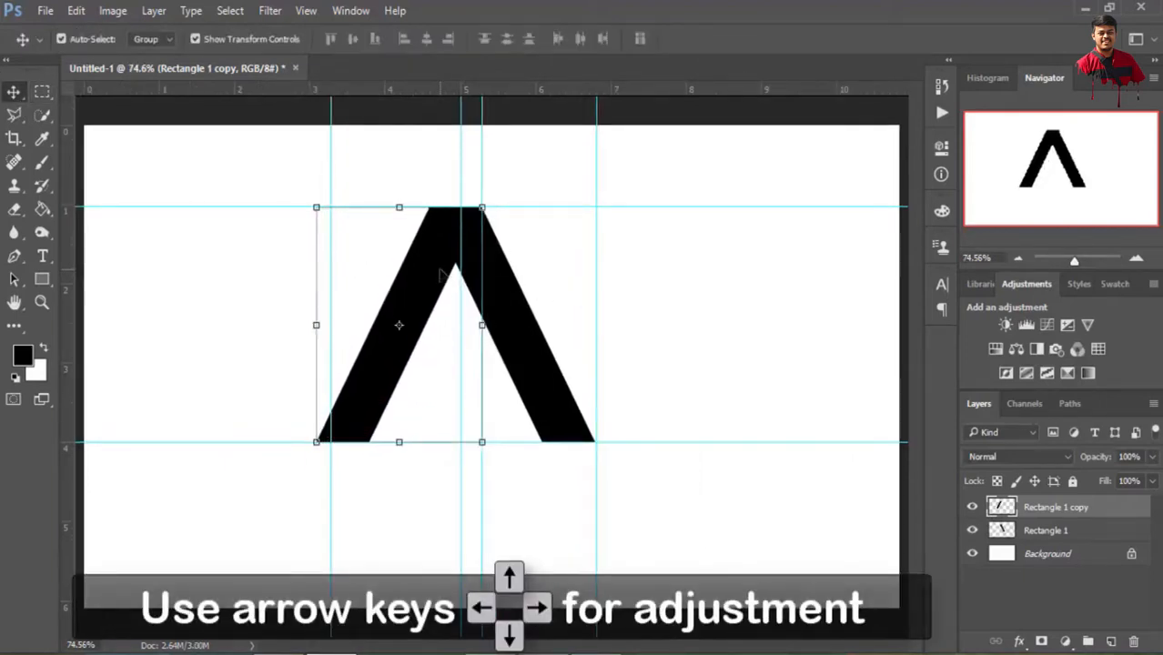
{"action": "key", "text": "Left"}
{"action": "key", "text": "Left"}
{"action": "key", "text": "Left"}
{"action": "key", "text": "Left"}
{"action": "key", "text": "Left"}
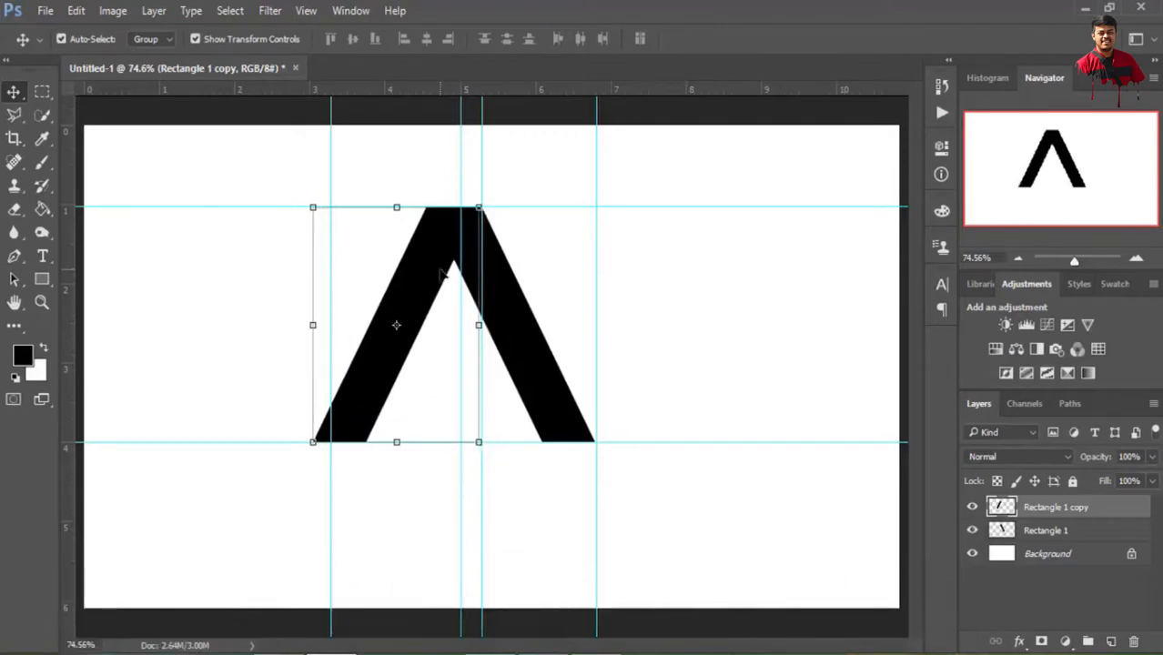
{"action": "key", "text": "Right"}
{"action": "scroll", "coordinate": [496, 196], "scroll_direction": "up", "scroll_amount": 5}
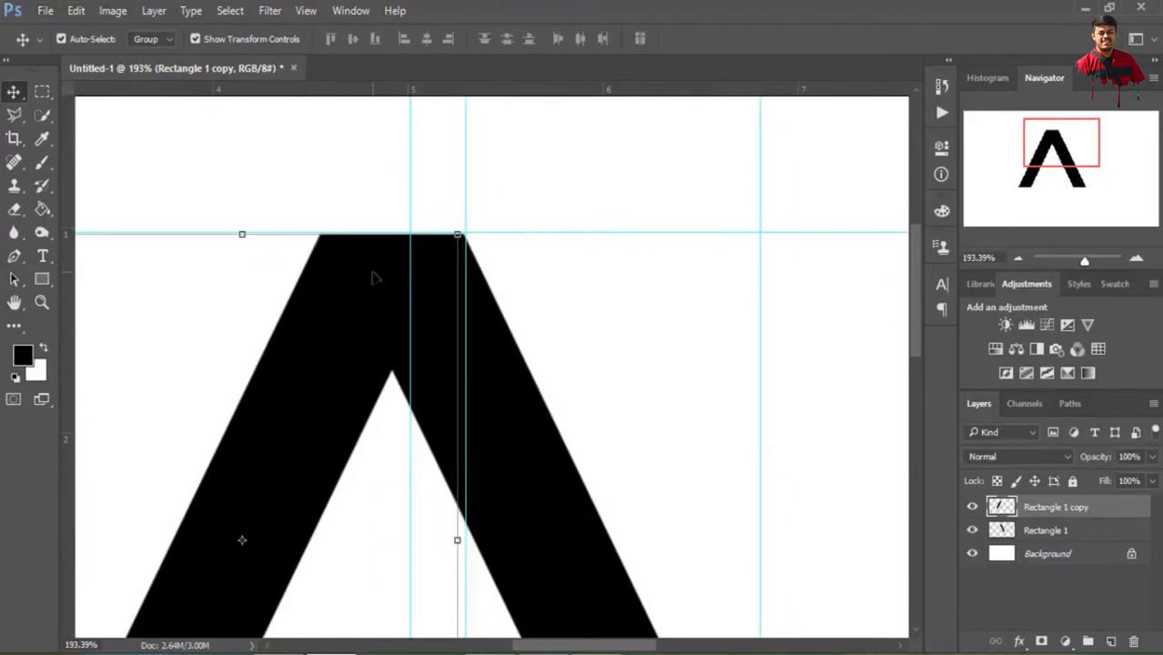
{"action": "key", "text": "Right"}
{"action": "key", "text": "Right"}
{"action": "key", "text": "Right"}
{"action": "key", "text": "Right"}
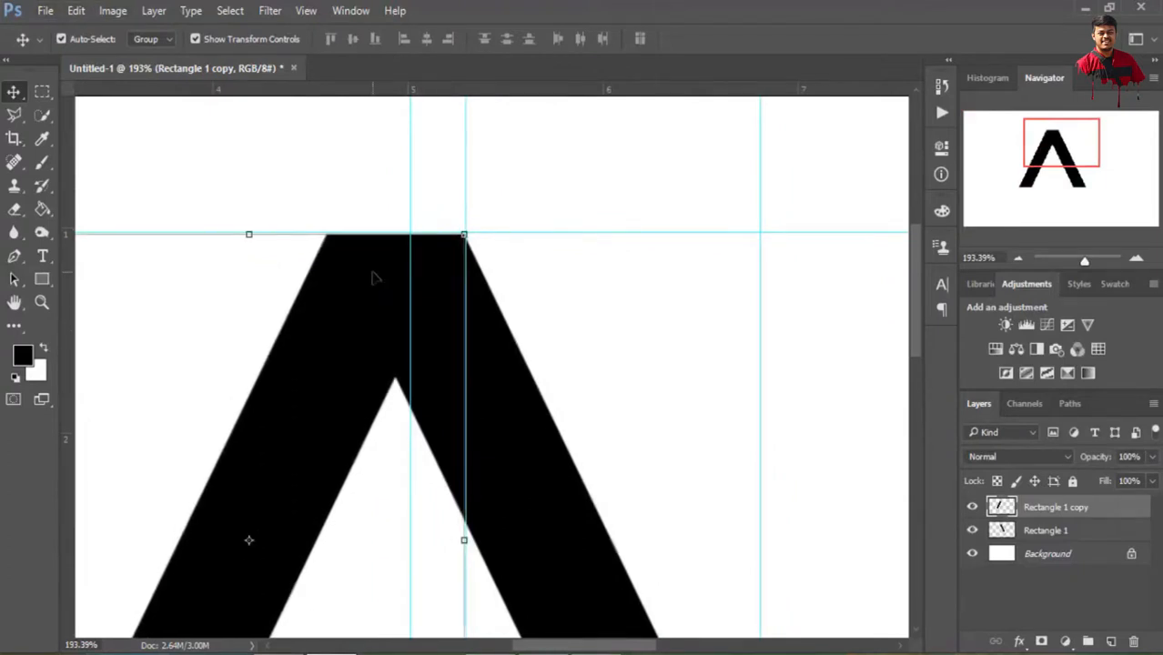
{"action": "scroll", "coordinate": [373, 278], "scroll_direction": "down", "scroll_amount": 8}
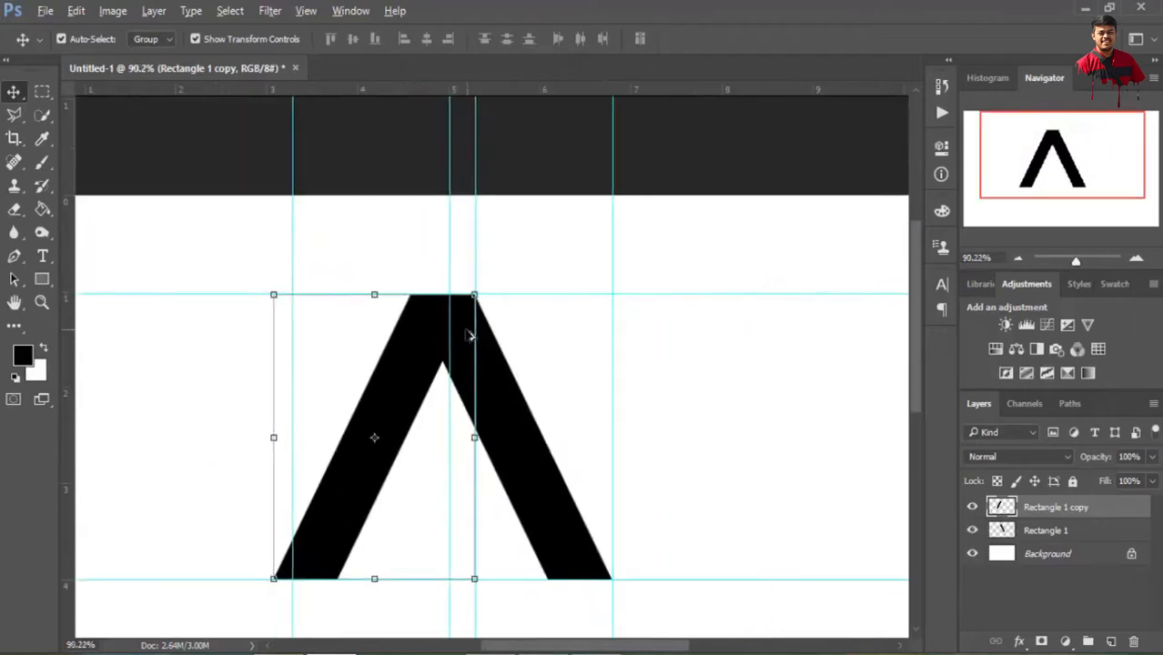
Remove all vertical and horizontal guides from the canvas
{"action": "scroll", "coordinate": [447, 283], "scroll_direction": "up", "scroll_amount": 5}
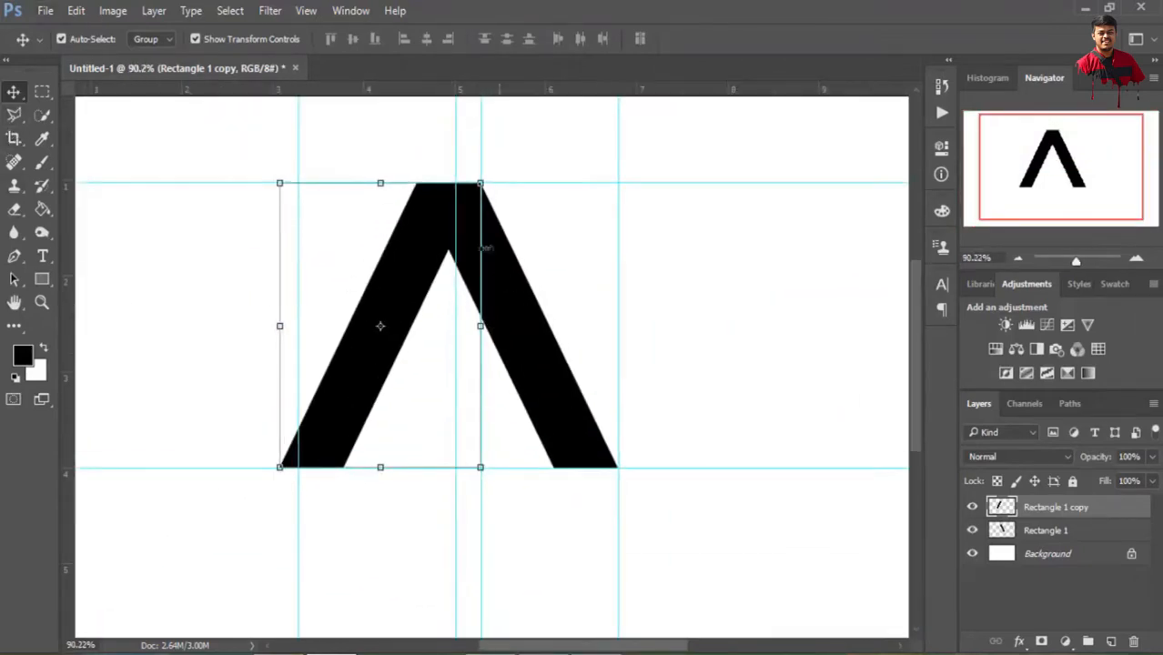
{"action": "left_click_drag", "start_coordinate": [456, 277], "coordinate": [57, 304]}
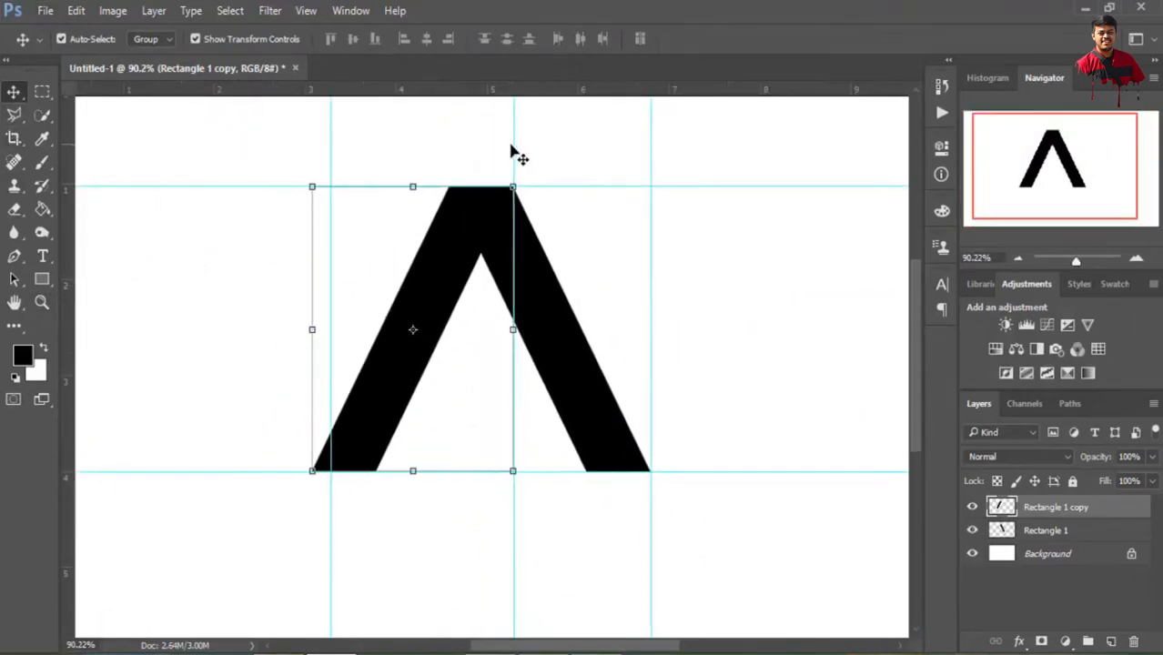
{"action": "left_click_drag", "start_coordinate": [514, 149], "coordinate": [910, 130]}
{"action": "left_click_drag", "start_coordinate": [330, 146], "coordinate": [52, 148]}
{"action": "left_click_drag", "start_coordinate": [649, 150], "coordinate": [54, 193]}
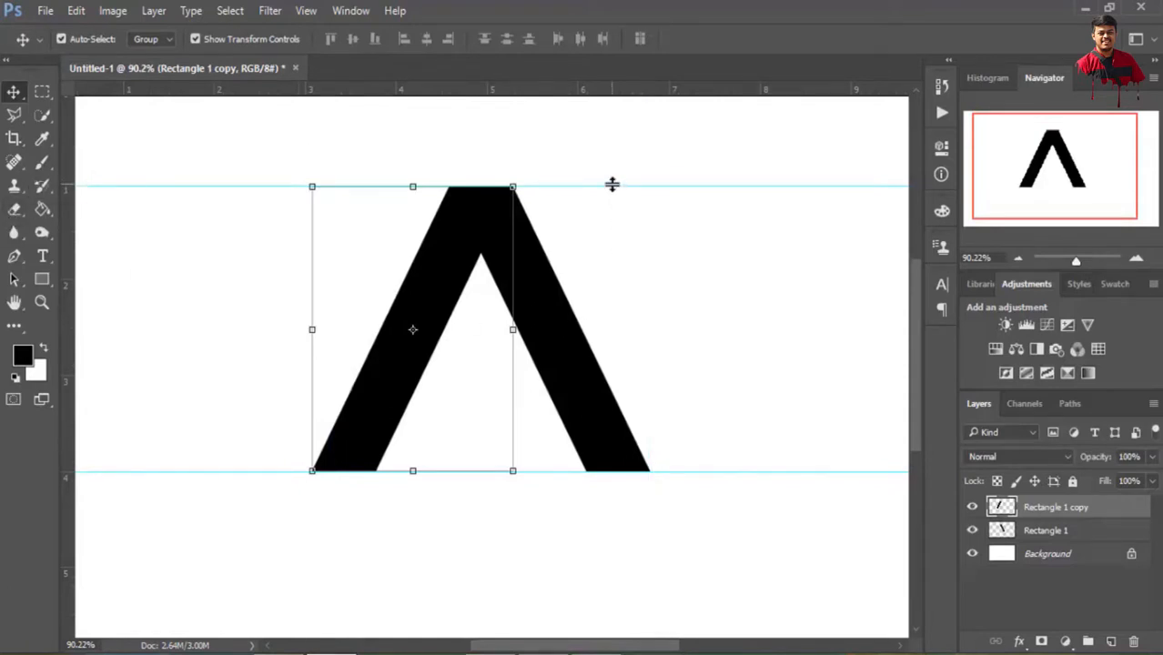
{"action": "left_click_drag", "start_coordinate": [612, 185], "coordinate": [622, 40]}
{"action": "left_click_drag", "start_coordinate": [566, 469], "coordinate": [573, 90]}
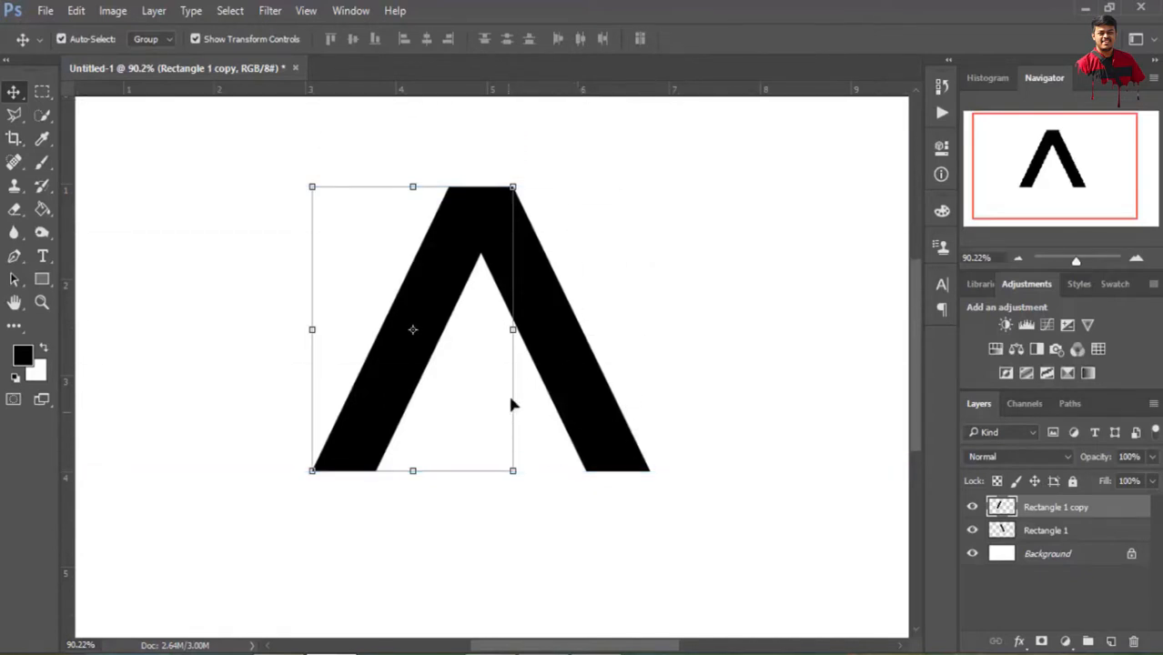
Draw an ellipse shape about 484 x 325 px over the lower end of the A's left leg
{"action": "scroll", "coordinate": [475, 346], "scroll_direction": "down", "scroll_amount": 4}
{"action": "scroll", "coordinate": [473, 337], "scroll_direction": "up", "scroll_amount": 2}
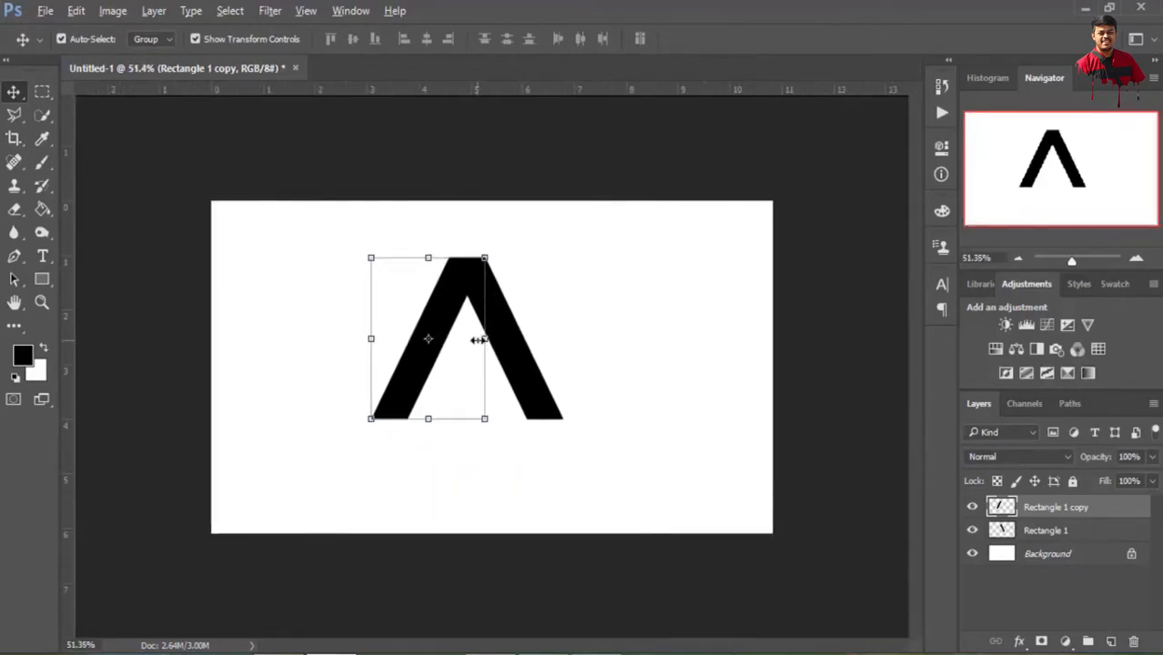
{"action": "scroll", "coordinate": [478, 339], "scroll_direction": "up", "scroll_amount": 1}
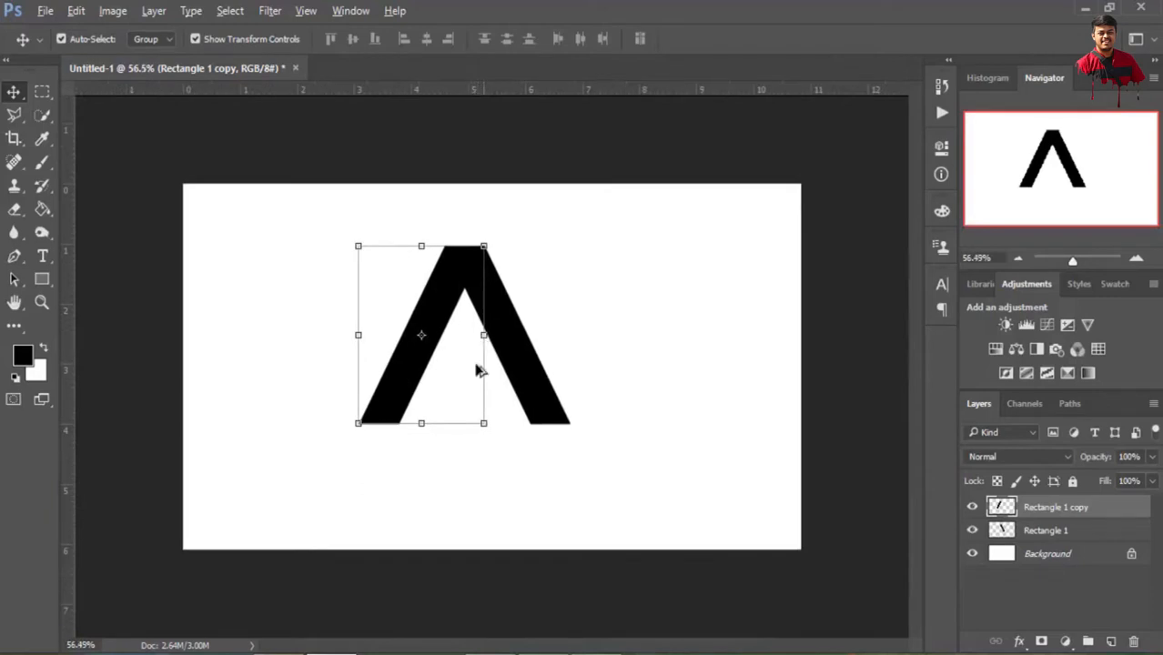
{"action": "left_click", "coordinate": [43, 280]}
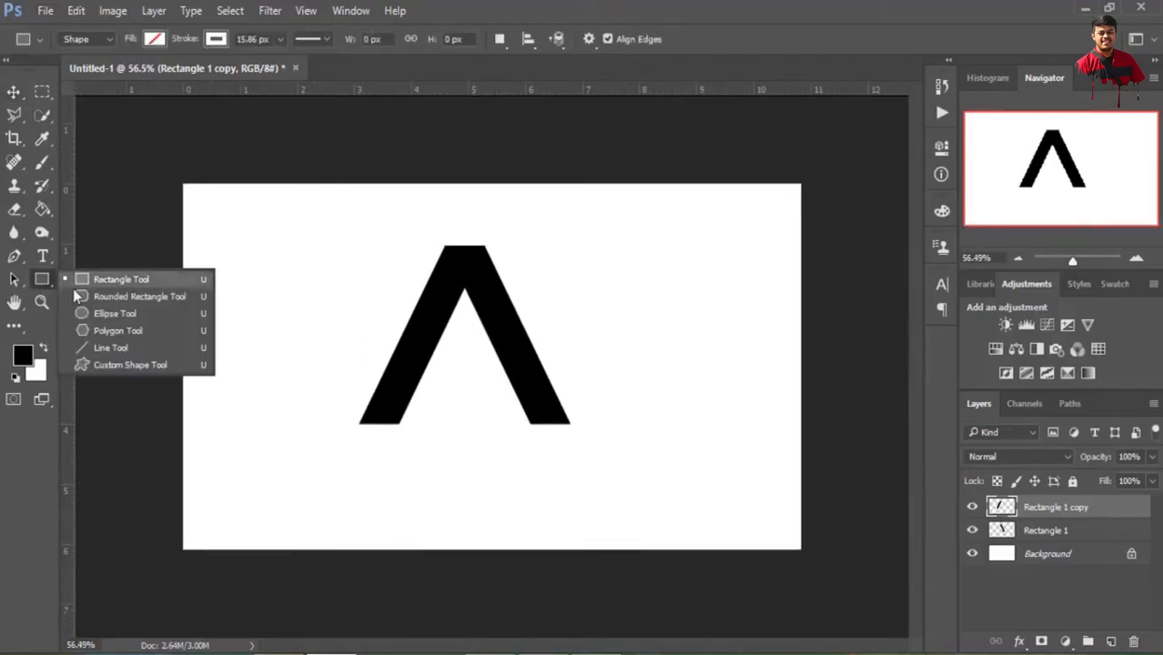
{"action": "left_click", "coordinate": [107, 313]}
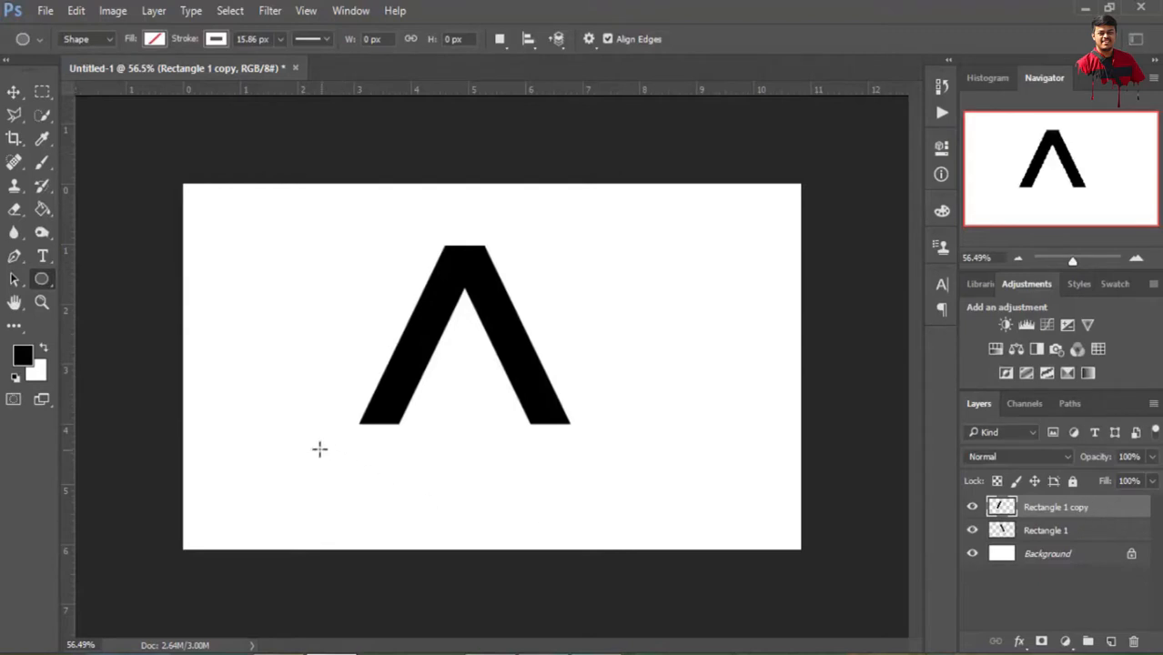
{"action": "left_click_drag", "start_coordinate": [277, 374], "coordinate": [509, 537]}
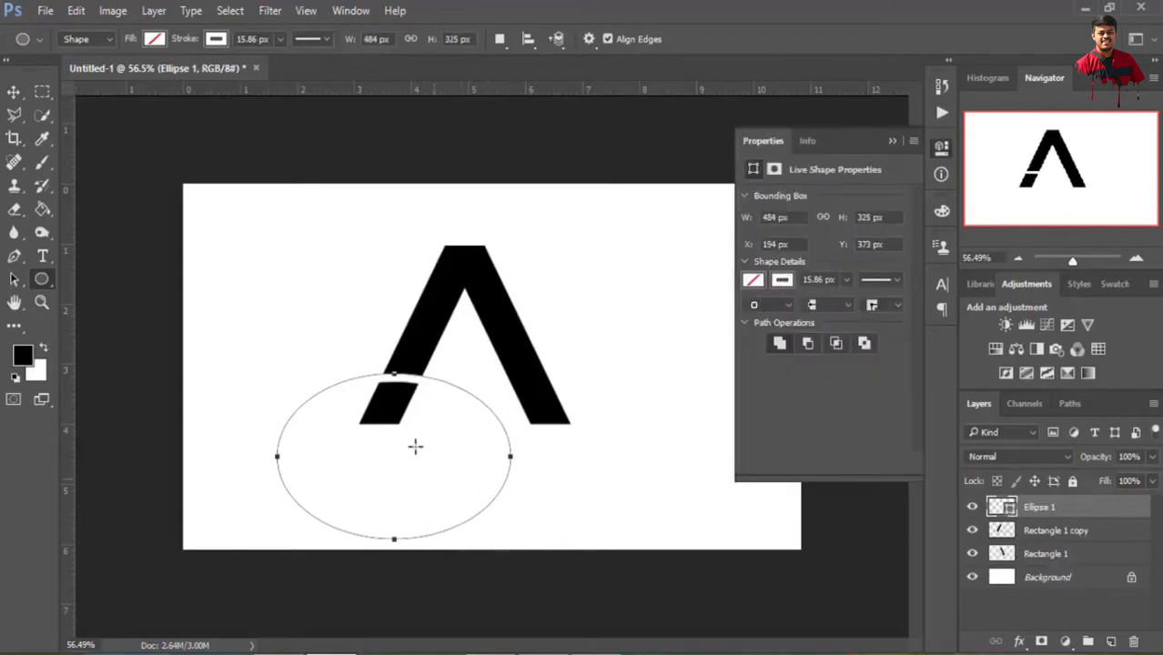
Give the ellipse a red fill and remove its stroke
{"action": "left_click", "coordinate": [753, 281]}
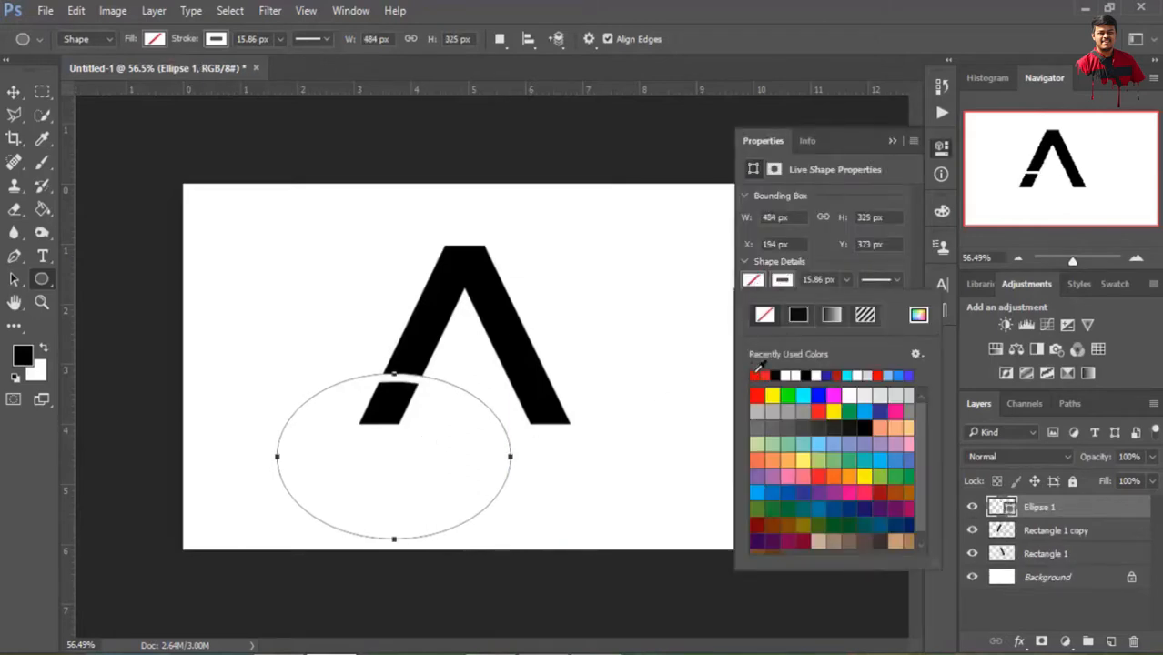
{"action": "left_click", "coordinate": [757, 374]}
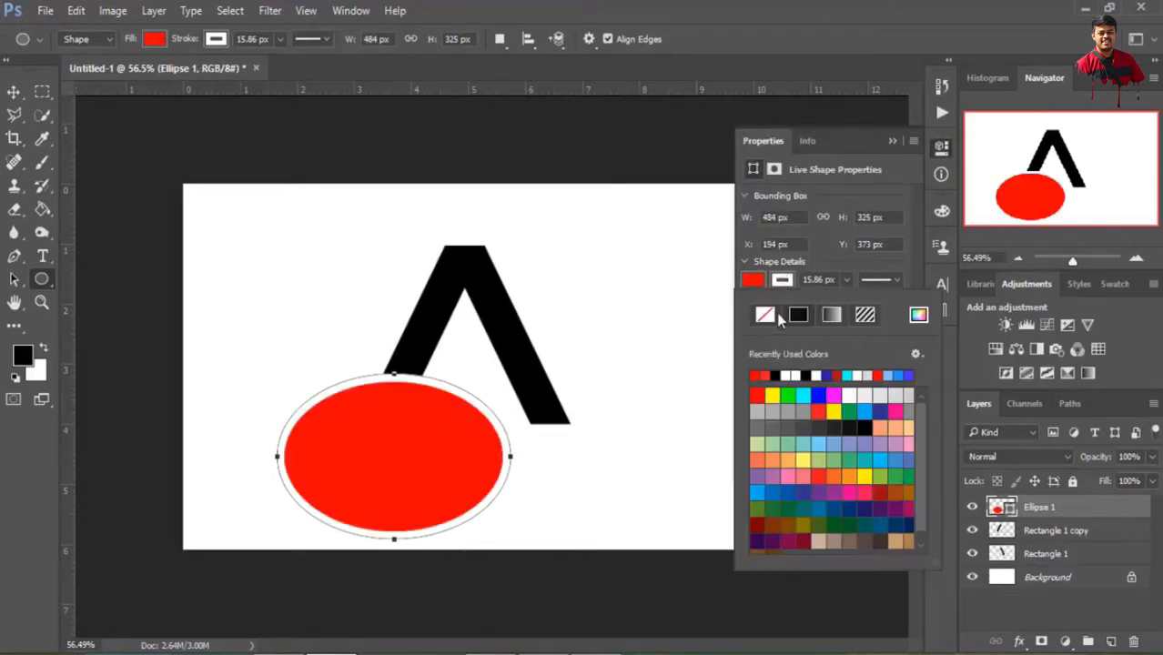
{"action": "left_click", "coordinate": [892, 142]}
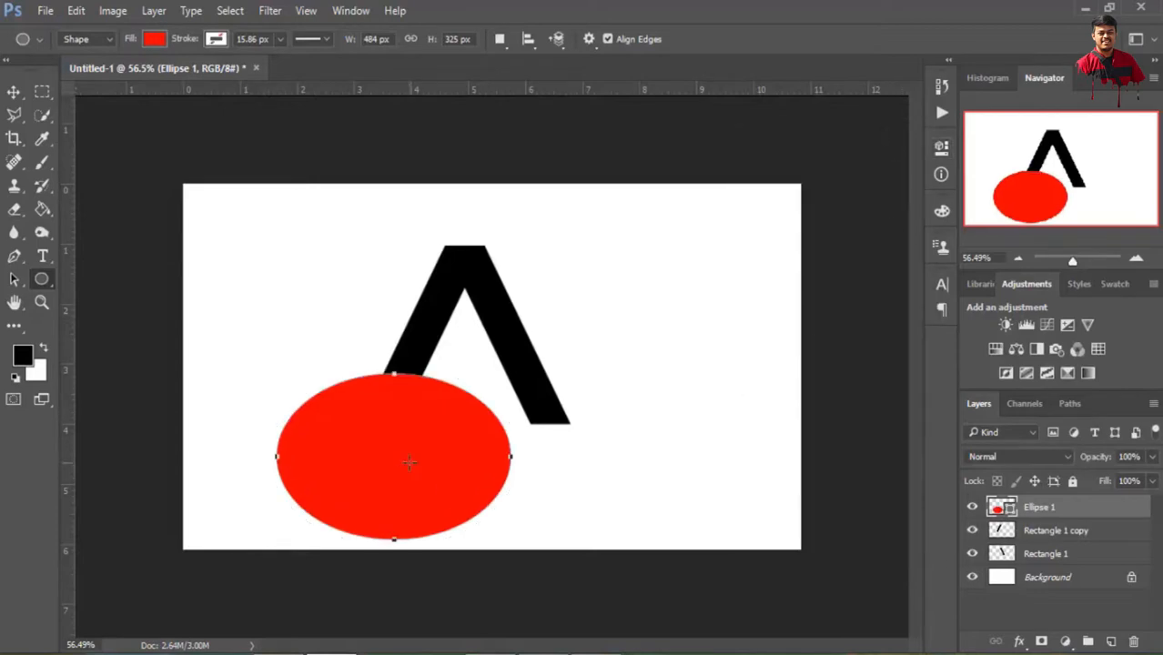
Free-transform the ellipse, moving it over both legs of the A and scaling it to about 78% width and 83% height
{"action": "left_click", "coordinate": [79, 11]}
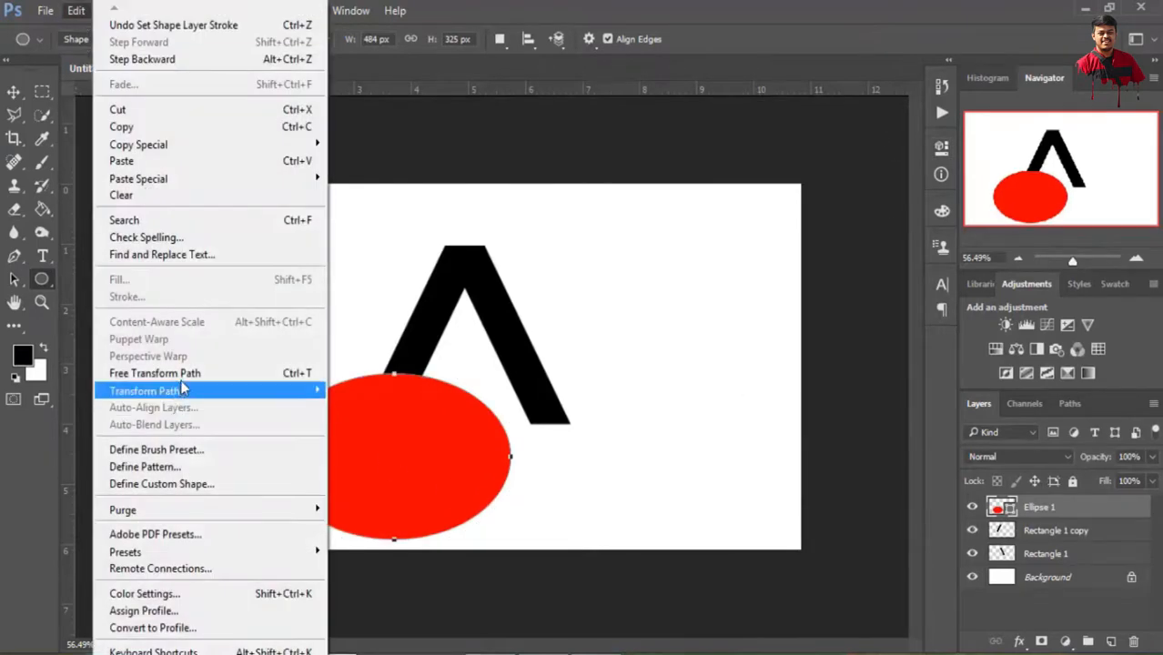
{"action": "left_click", "coordinate": [177, 373]}
{"action": "left_click_drag", "start_coordinate": [436, 455], "coordinate": [551, 412]}
{"action": "left_click_drag", "start_coordinate": [609, 306], "coordinate": [558, 317]}
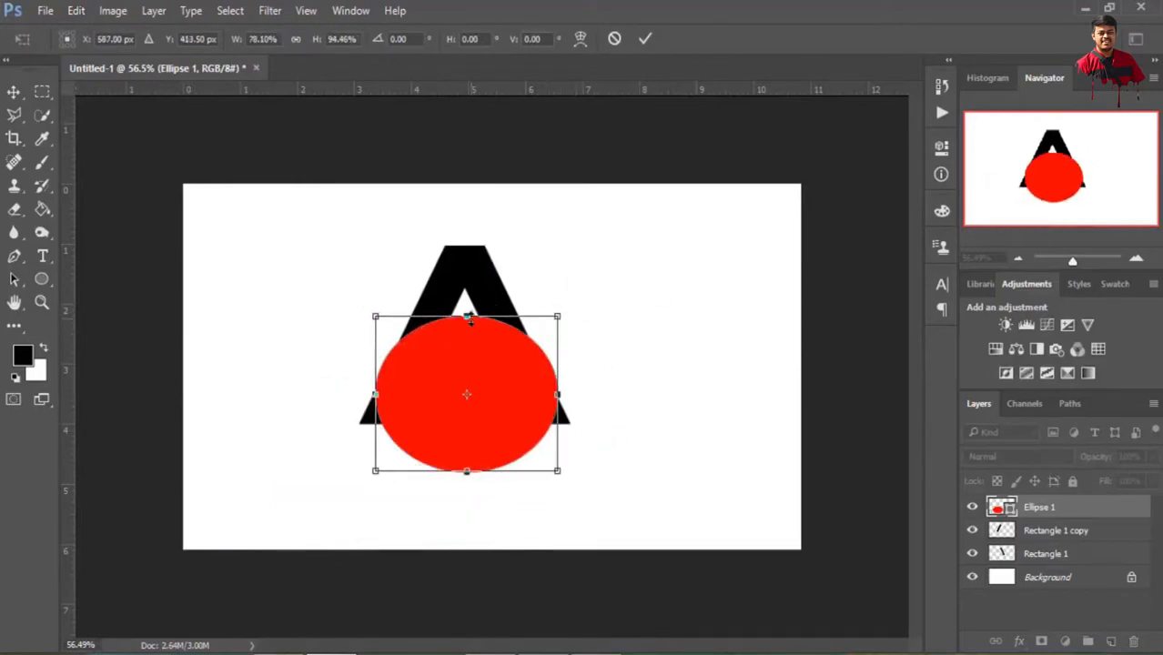
{"action": "left_click_drag", "start_coordinate": [471, 318], "coordinate": [470, 336]}
Tilt the red ellipse to about -7.8° and scale it to about 95% width and 94% height across the A's legs, converting it to a regular path
{"action": "left_click_drag", "start_coordinate": [587, 334], "coordinate": [558, 322]}
{"action": "mouse_move", "coordinate": [505, 412]}
{"action": "left_mouse_down"}
{"action": "mouse_move", "coordinate": [503, 397]}
{"action": "mouse_move", "coordinate": [491, 399]}
{"action": "left_mouse_up"}
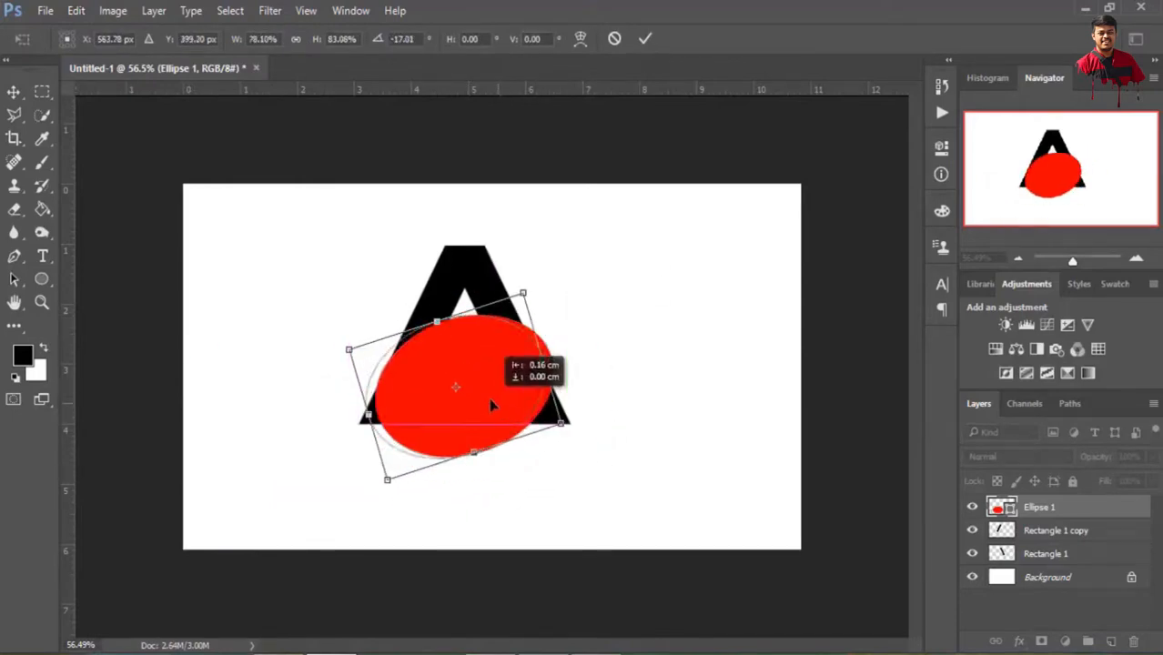
{"action": "left_click_drag", "start_coordinate": [543, 358], "coordinate": [569, 350]}
{"action": "left_click_drag", "start_coordinate": [561, 257], "coordinate": [579, 275]}
{"action": "left_click_drag", "start_coordinate": [528, 394], "coordinate": [531, 400]}
{"action": "left_click_drag", "start_coordinate": [524, 394], "coordinate": [538, 391]}
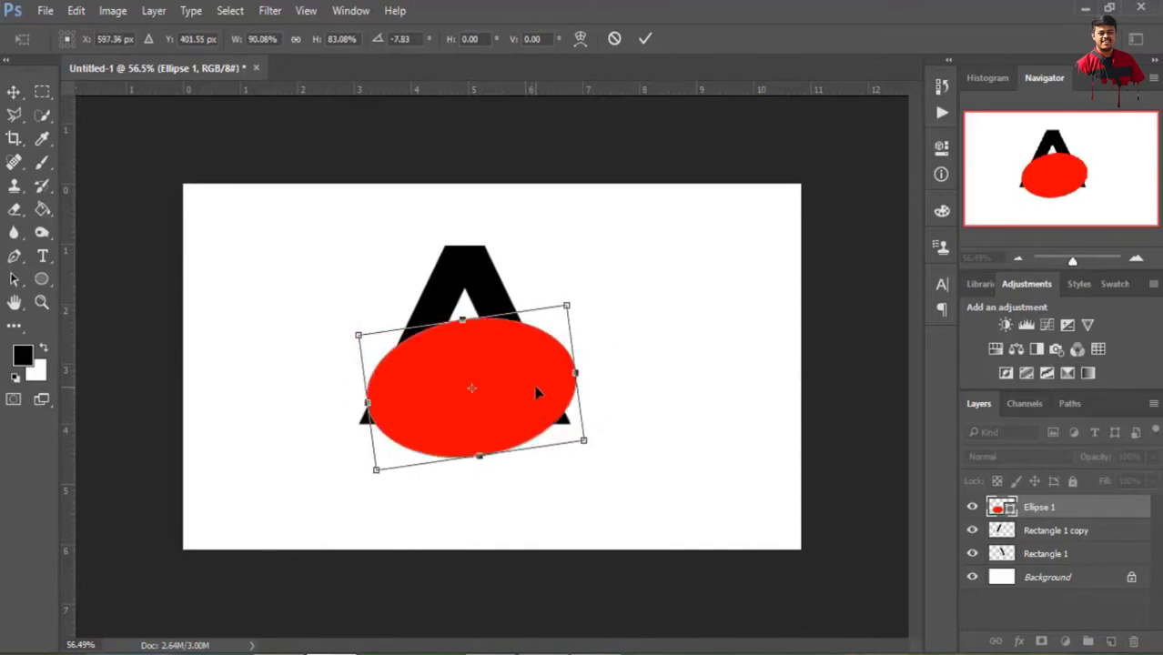
{"action": "left_click_drag", "start_coordinate": [462, 319], "coordinate": [465, 314]}
{"action": "left_click_drag", "start_coordinate": [578, 370], "coordinate": [590, 367]}
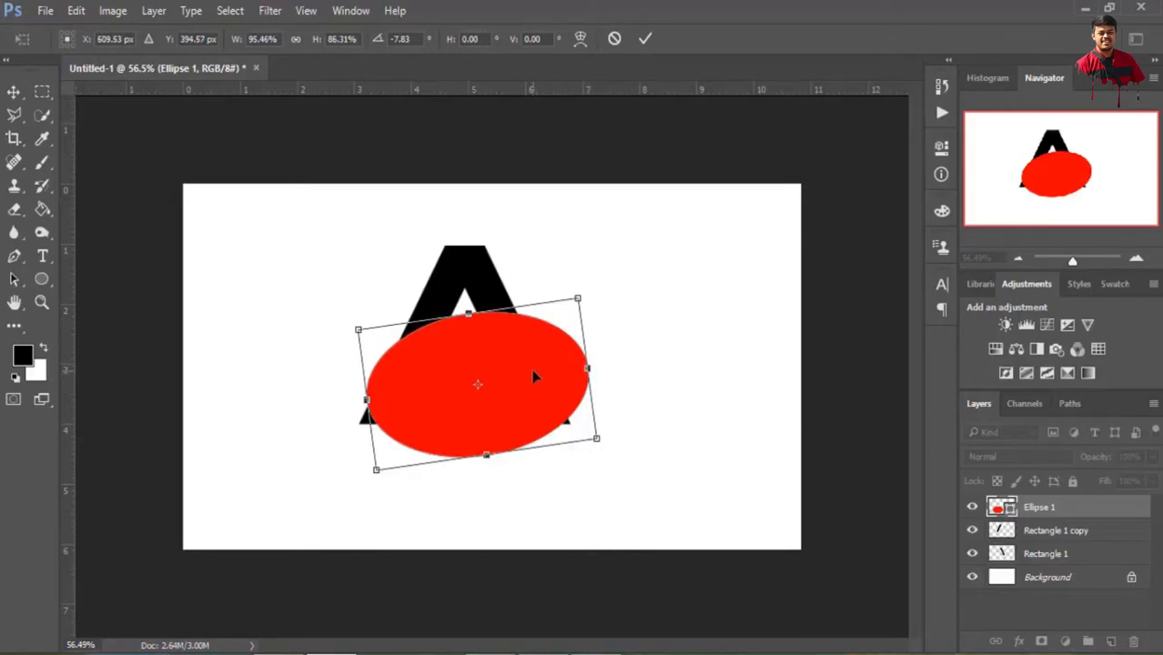
{"action": "left_click_drag", "start_coordinate": [486, 455], "coordinate": [488, 466]}
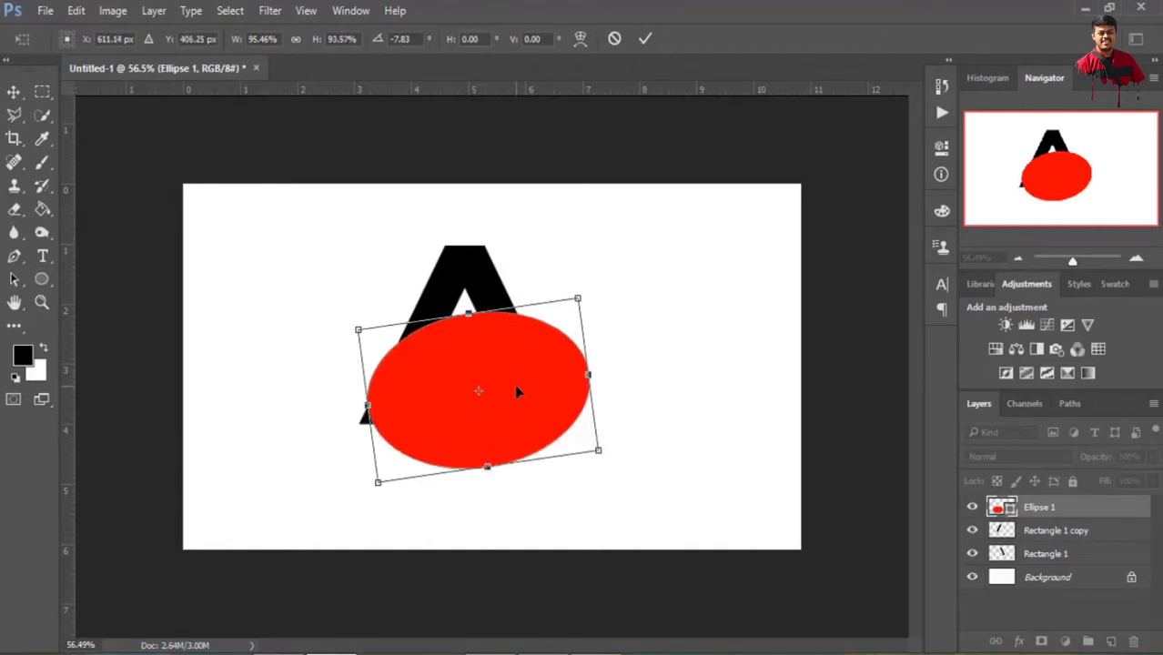
{"action": "left_click", "coordinate": [647, 41]}
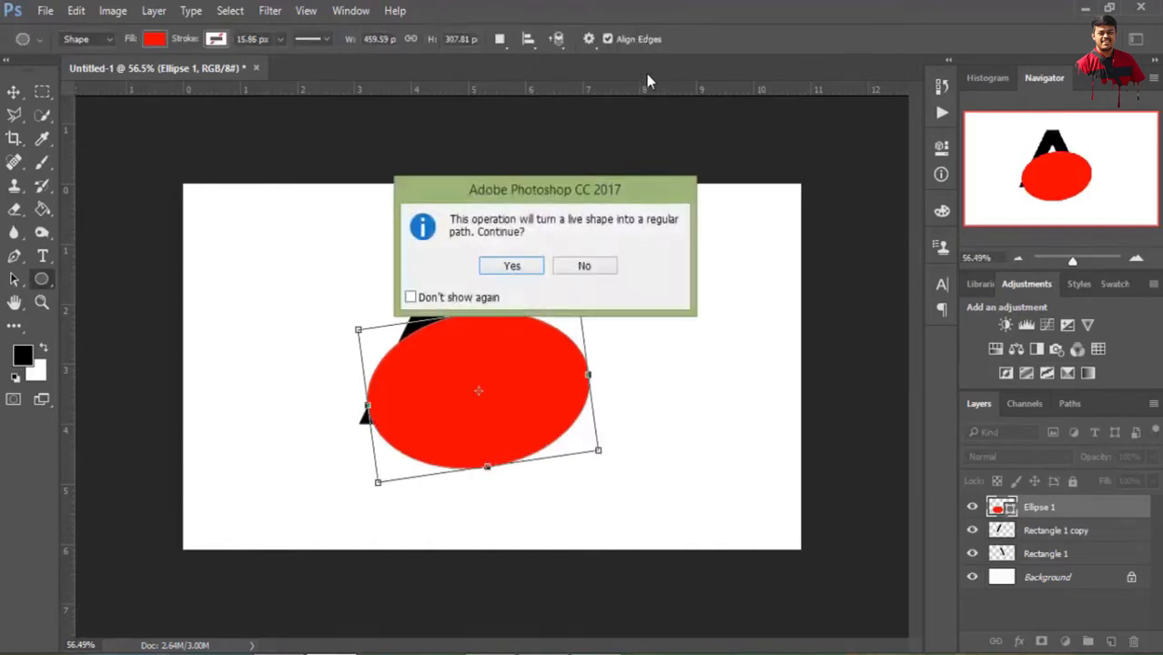
{"action": "left_click", "coordinate": [516, 264]}
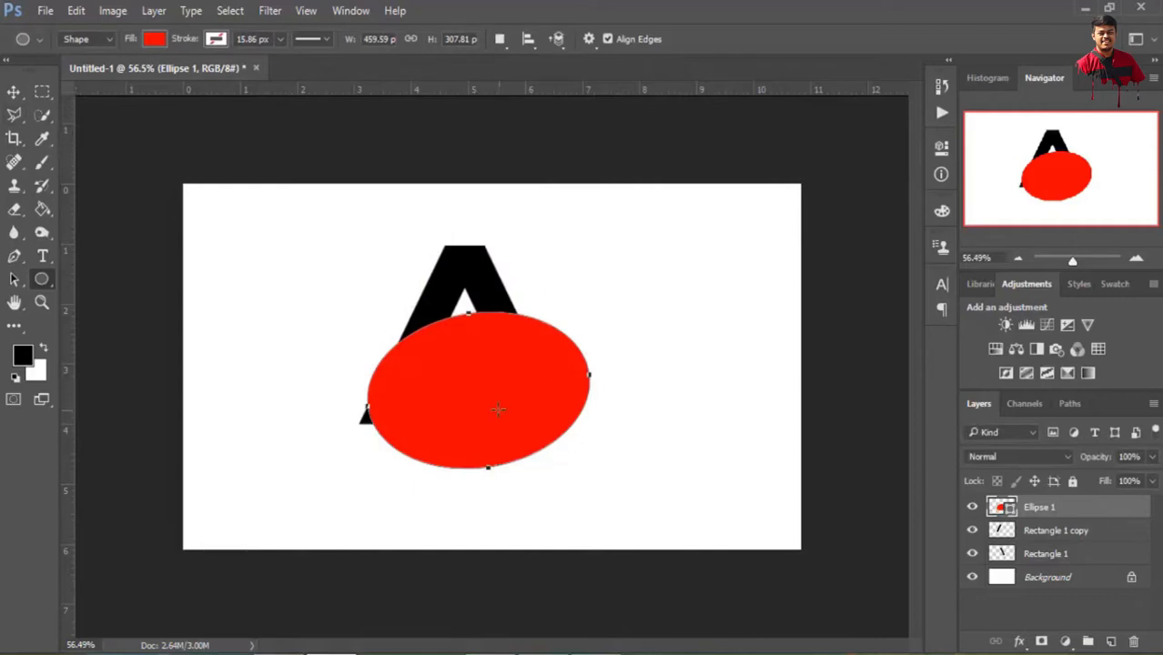
Duplicate the red ellipse layer under its default name
{"action": "right_click", "coordinate": [1040, 513]}
{"action": "left_click", "coordinate": [874, 185]}
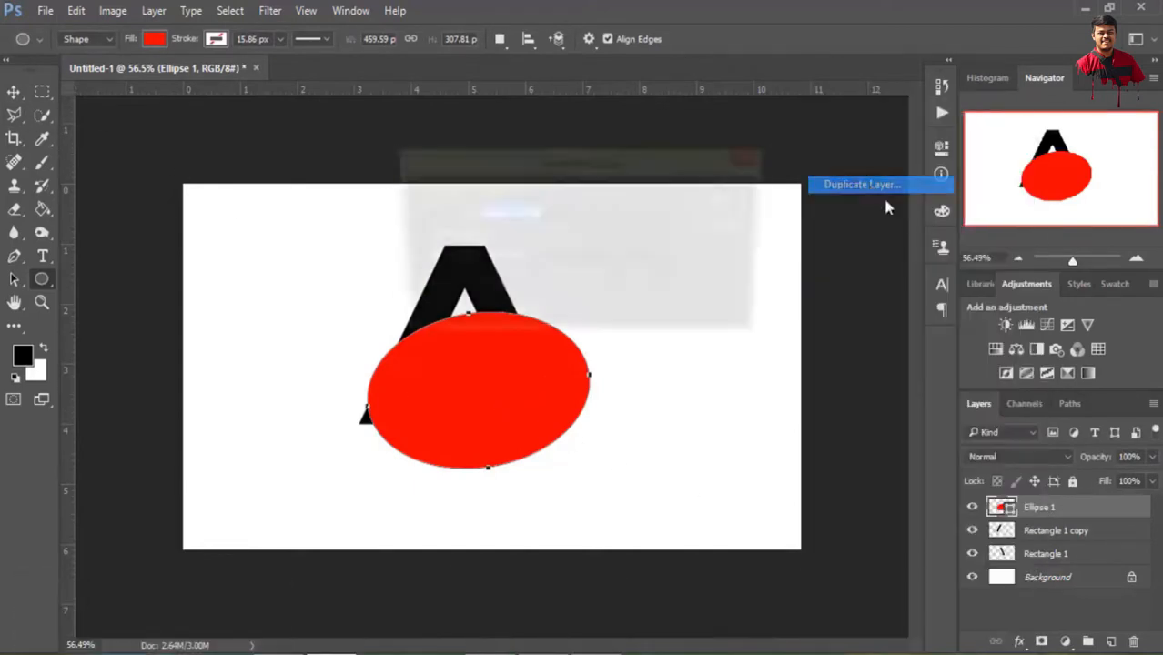
{"action": "left_click", "coordinate": [741, 202]}
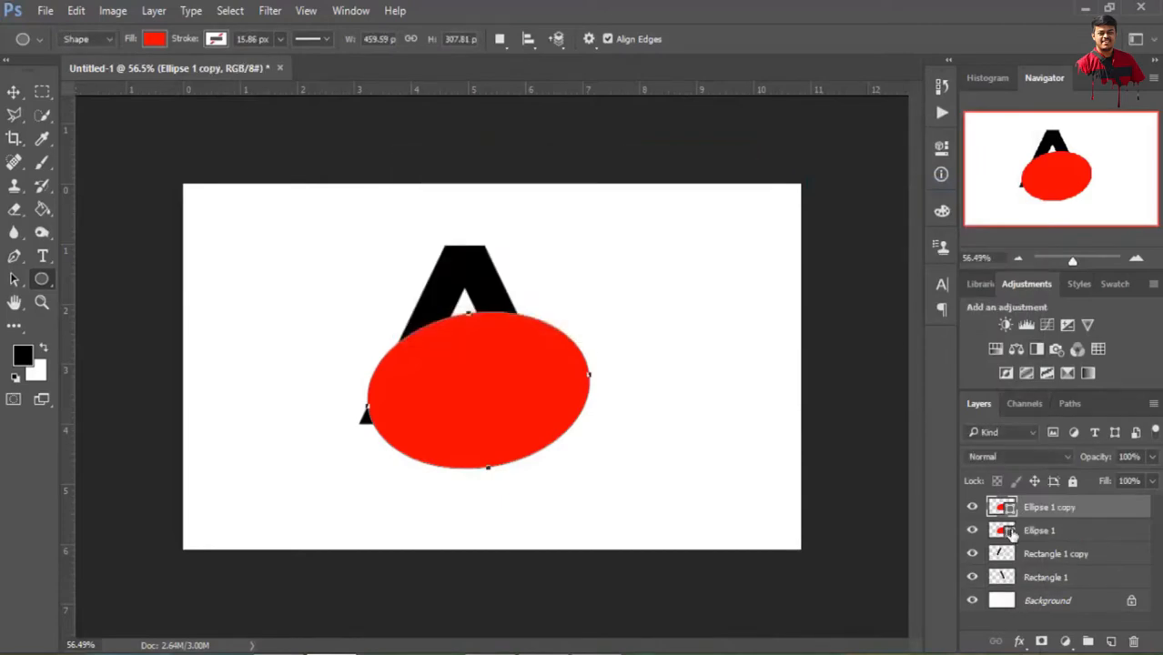
Recolor the original Ellipse 1 shape to blue #0072ff and move its layer above the red copy
{"action": "double_click", "coordinate": [1008, 532]}
{"action": "left_click", "coordinate": [853, 208]}
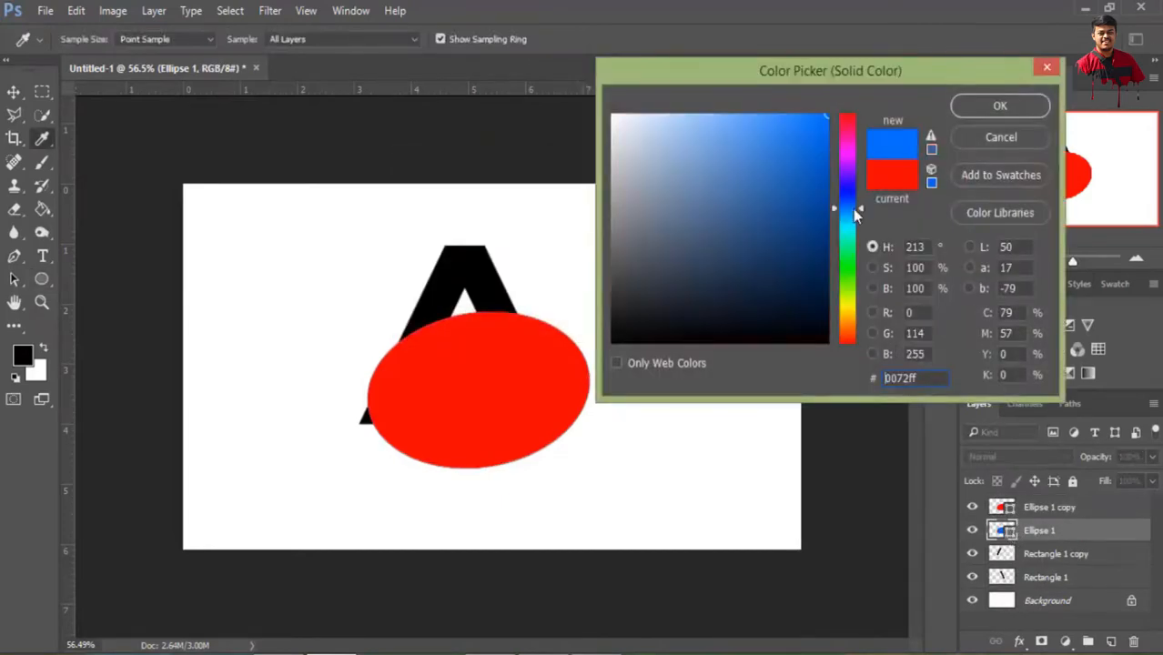
{"action": "left_click", "coordinate": [991, 108]}
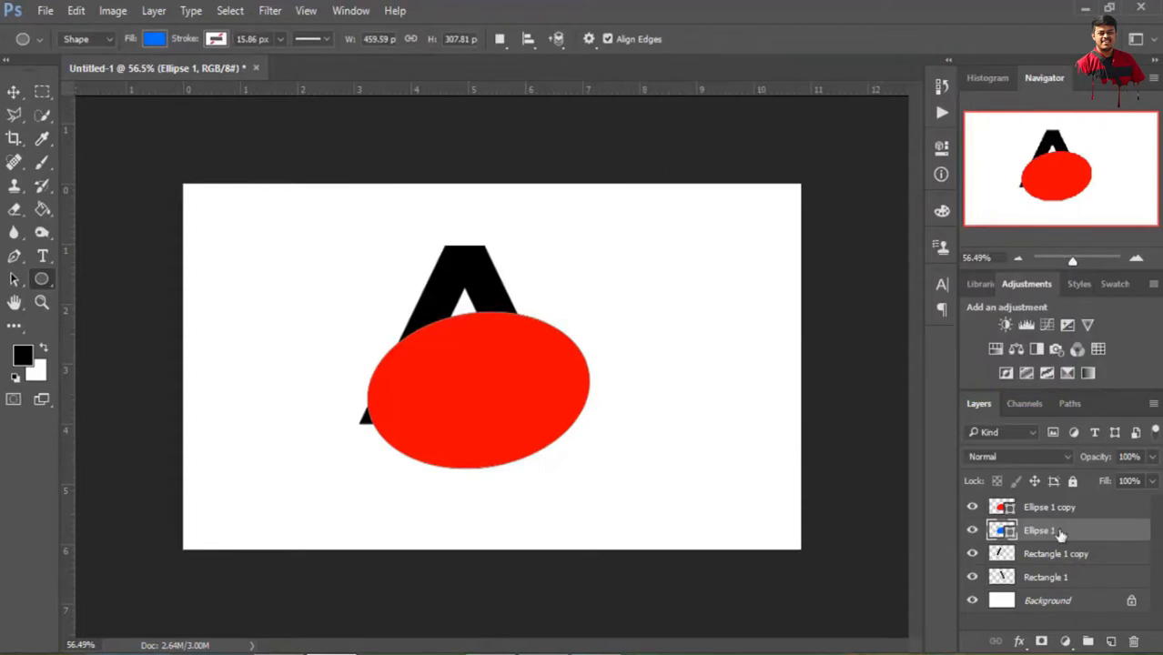
{"action": "double_click", "coordinate": [1056, 531]}
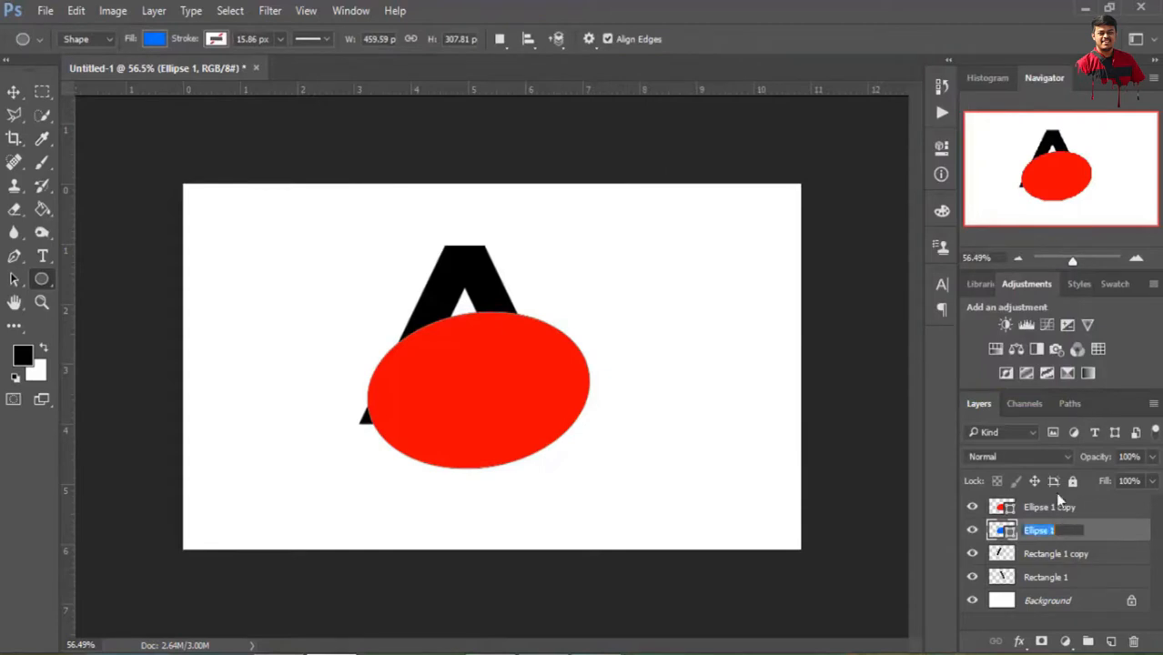
{"action": "left_click", "coordinate": [1099, 538]}
{"action": "left_click_drag", "start_coordinate": [1071, 541], "coordinate": [1047, 500]}
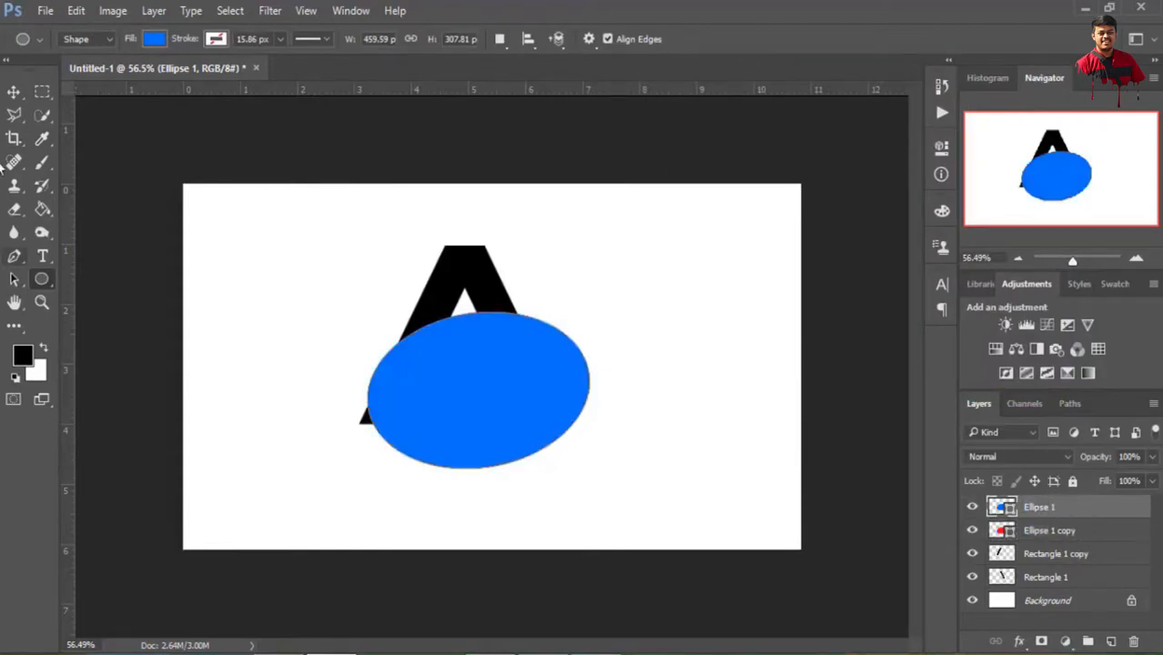
Offset the blue ellipse down and right of the red one, rotating it about 10.8° and scaling it to about 95% width and 105% height
{"action": "left_click", "coordinate": [14, 92]}
{"action": "left_click_drag", "start_coordinate": [505, 406], "coordinate": [537, 427]}
{"action": "left_click_drag", "start_coordinate": [624, 328], "coordinate": [521, 435]}
{"action": "left_click_drag", "start_coordinate": [389, 390], "coordinate": [396, 391]}
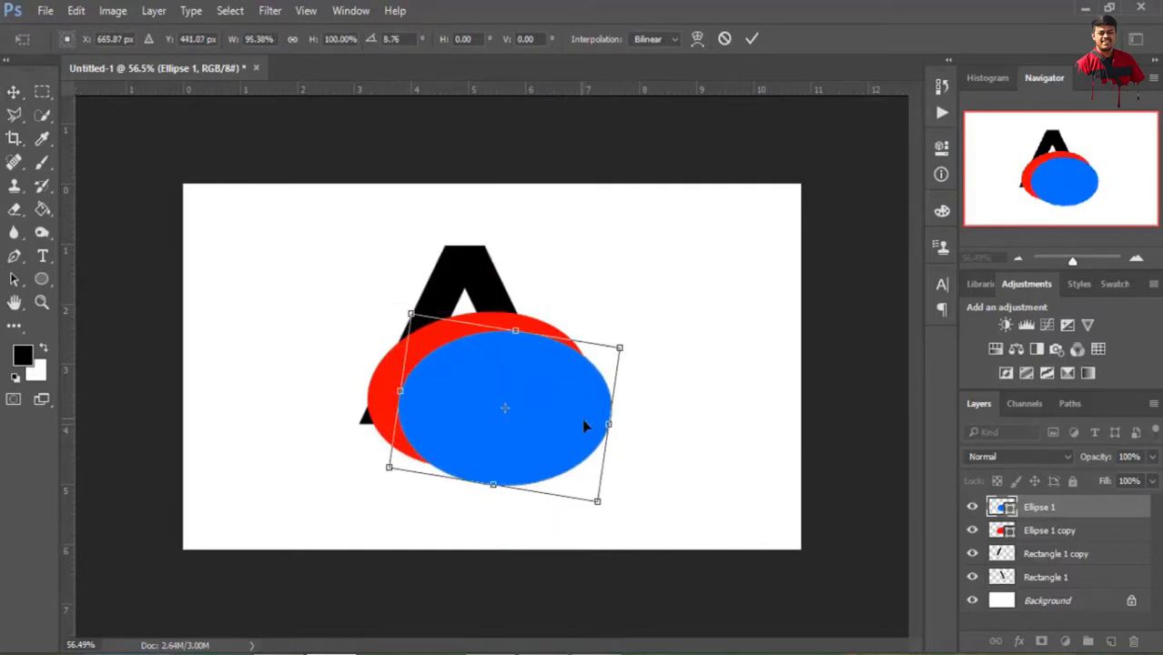
{"action": "left_click_drag", "start_coordinate": [629, 343], "coordinate": [632, 347]}
{"action": "left_click_drag", "start_coordinate": [519, 439], "coordinate": [514, 437]}
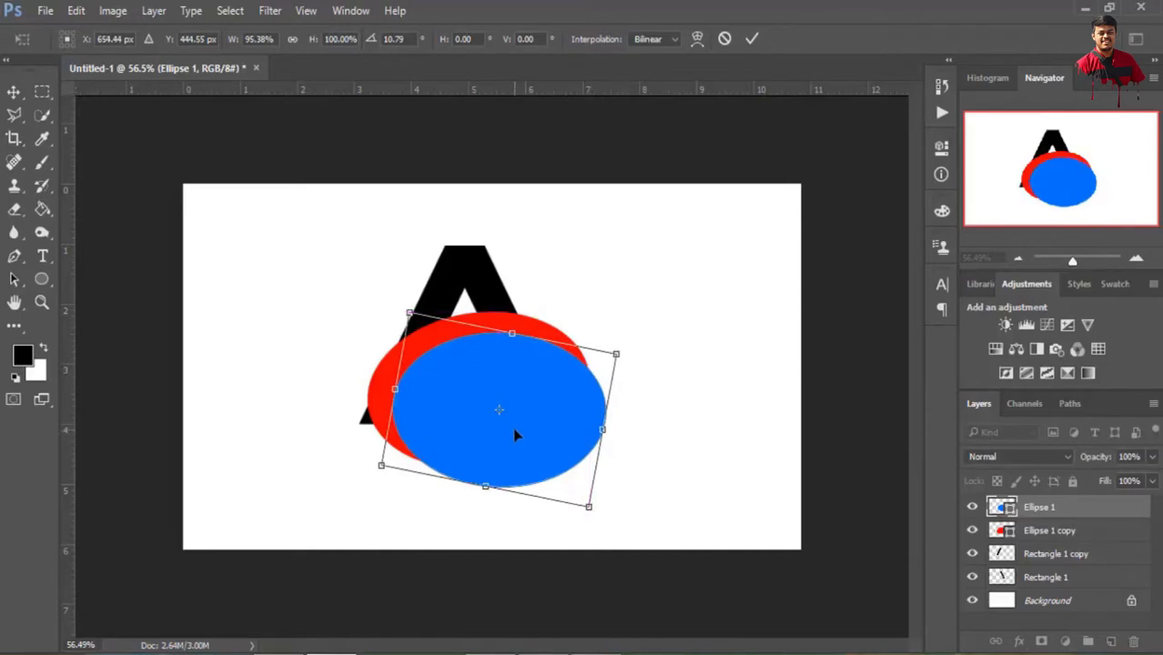
{"action": "left_click_drag", "start_coordinate": [514, 332], "coordinate": [514, 324]}
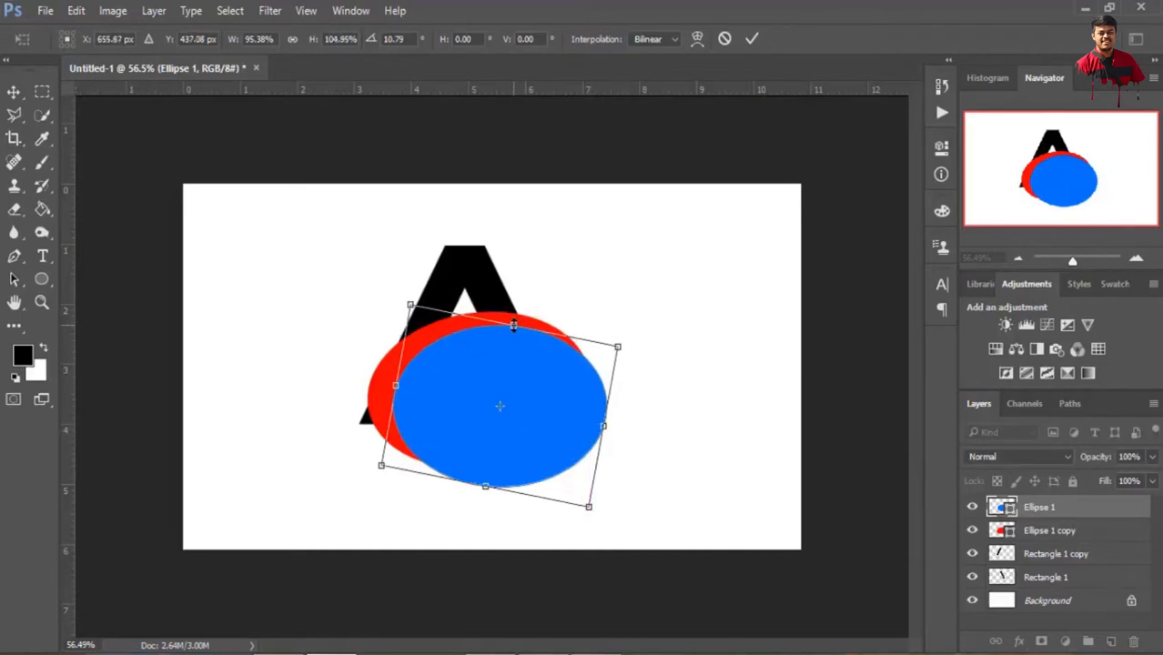
{"action": "left_click_drag", "start_coordinate": [380, 465], "coordinate": [379, 468]}
{"action": "left_click", "coordinate": [752, 39]}
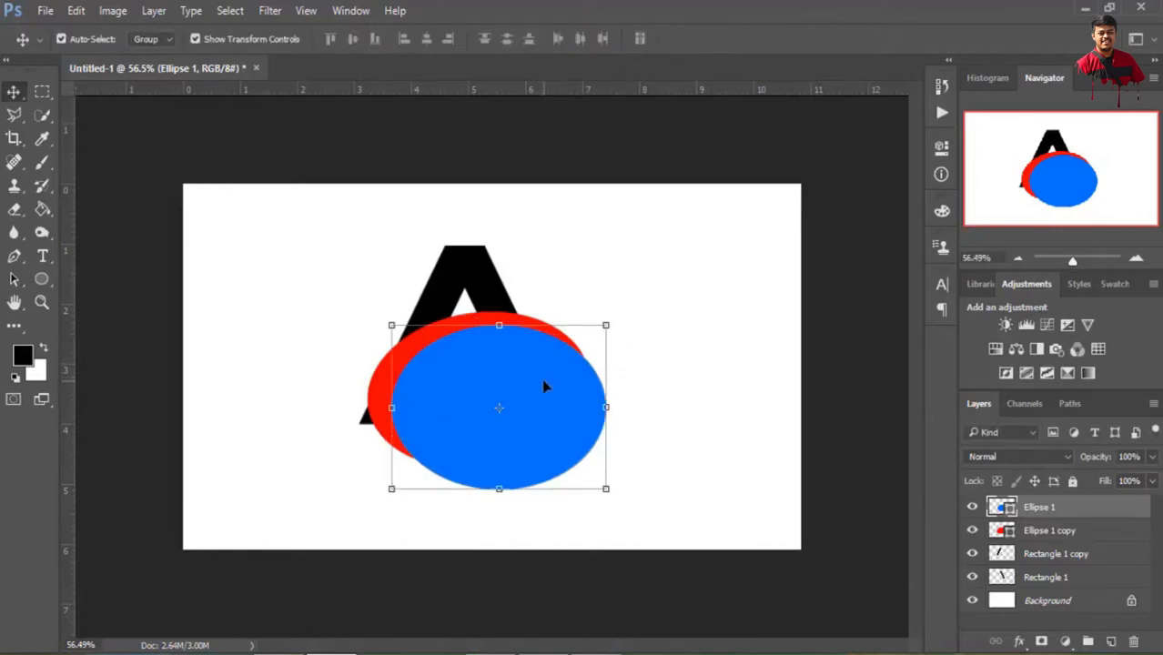
Load the blue ellipse's outline as a selection, rasterize the red ellipse copy and delete the selected area from it to leave a crescent
{"action": "left_click", "coordinate": [1002, 507], "text": "ctrl"}
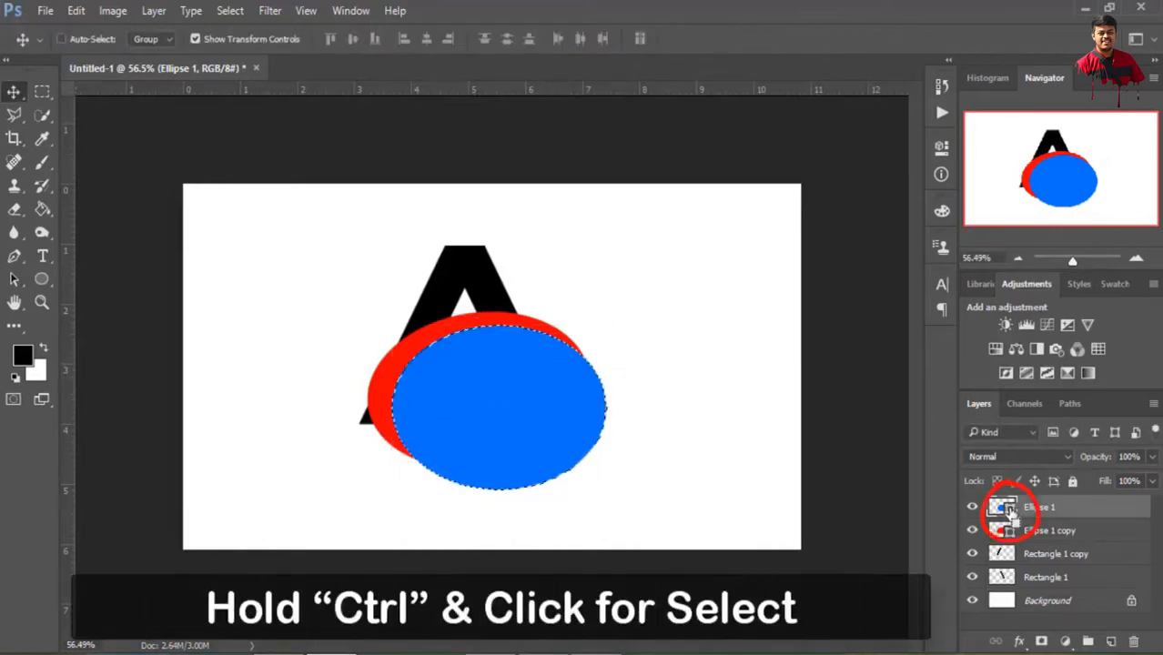
{"action": "left_click", "coordinate": [1047, 531]}
{"action": "right_click", "coordinate": [1047, 531]}
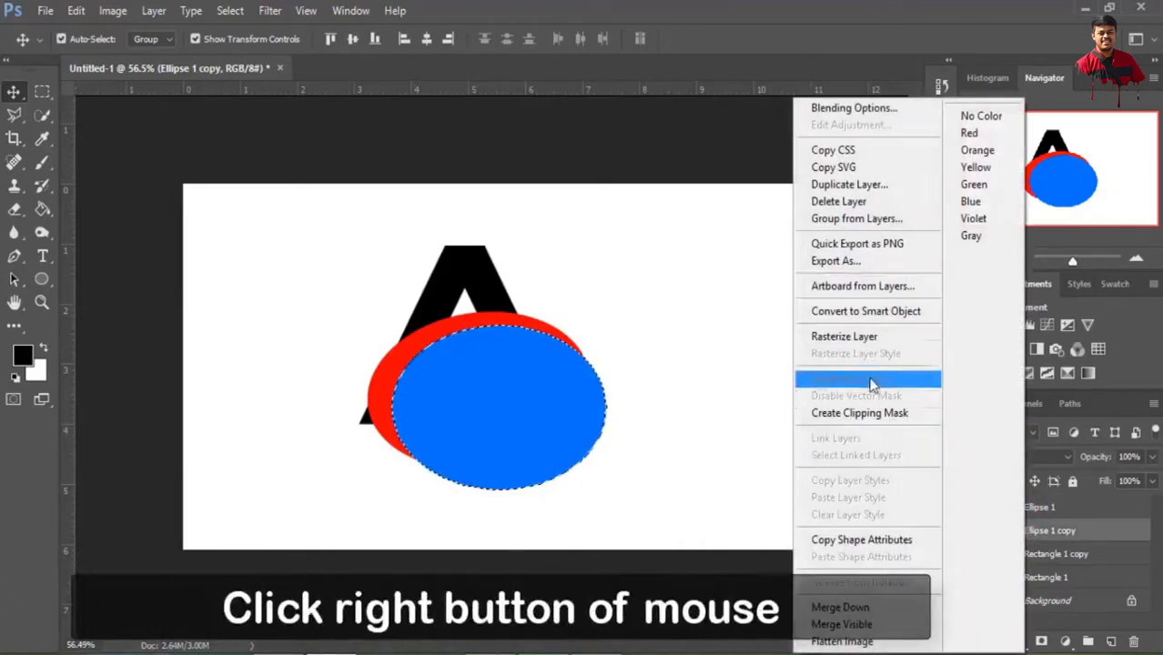
{"action": "left_click", "coordinate": [857, 342]}
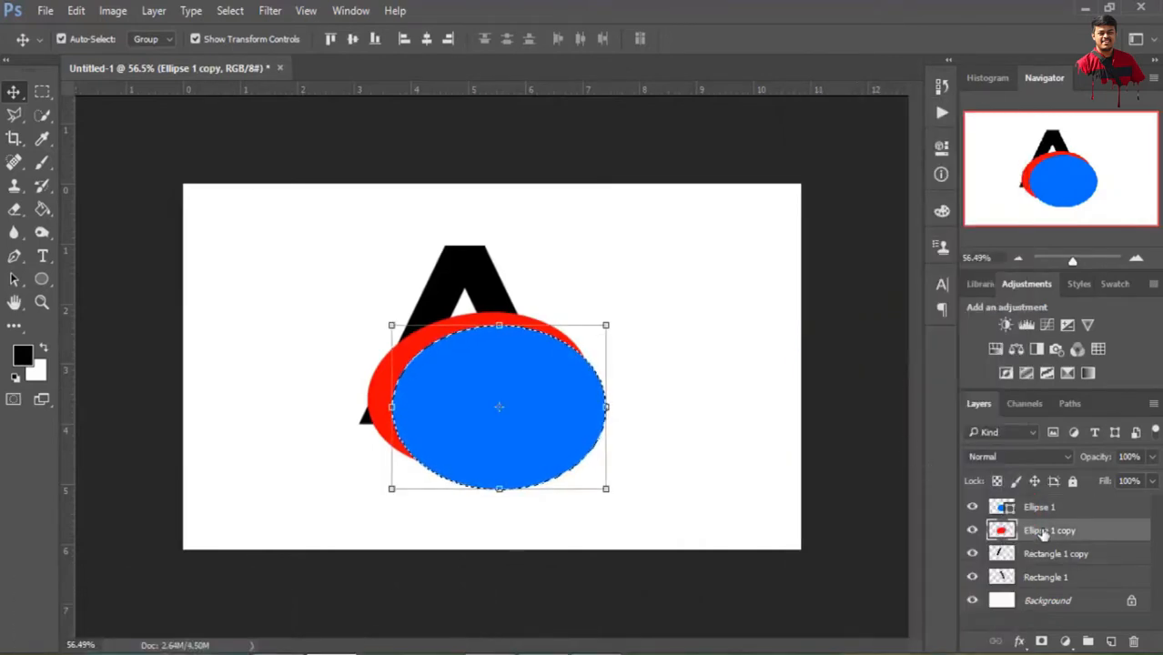
{"action": "key", "text": "Delete"}
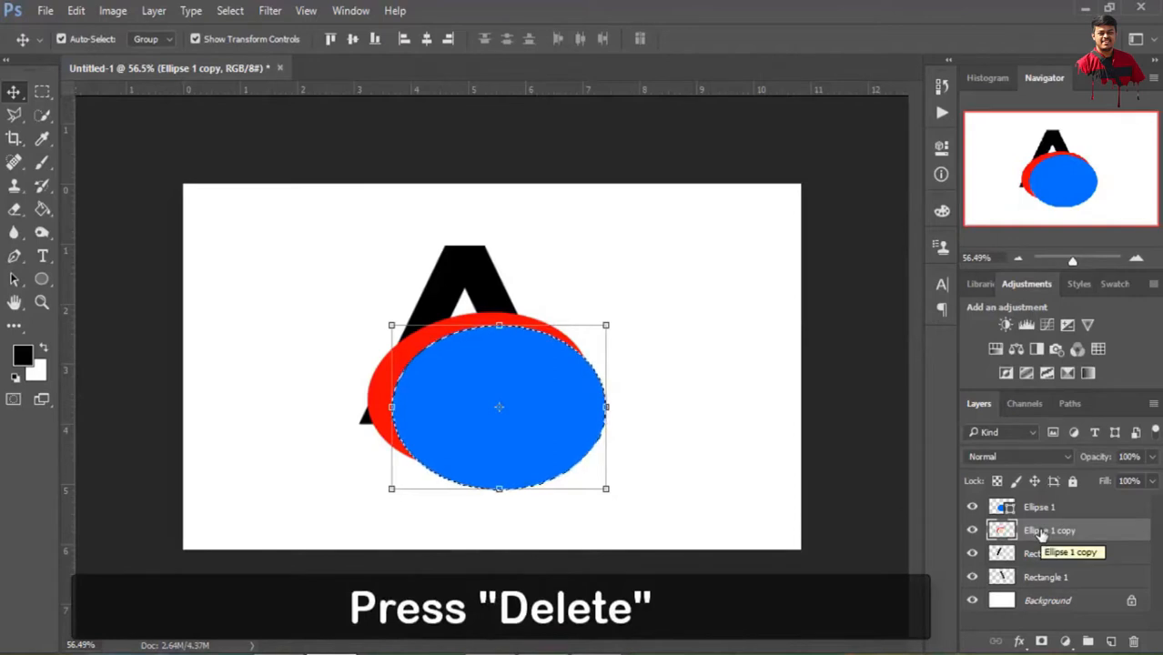
Hide the blue ellipse to check the crescent, clear the selection and delete the blue ellipse layer
{"action": "left_click", "coordinate": [973, 507]}
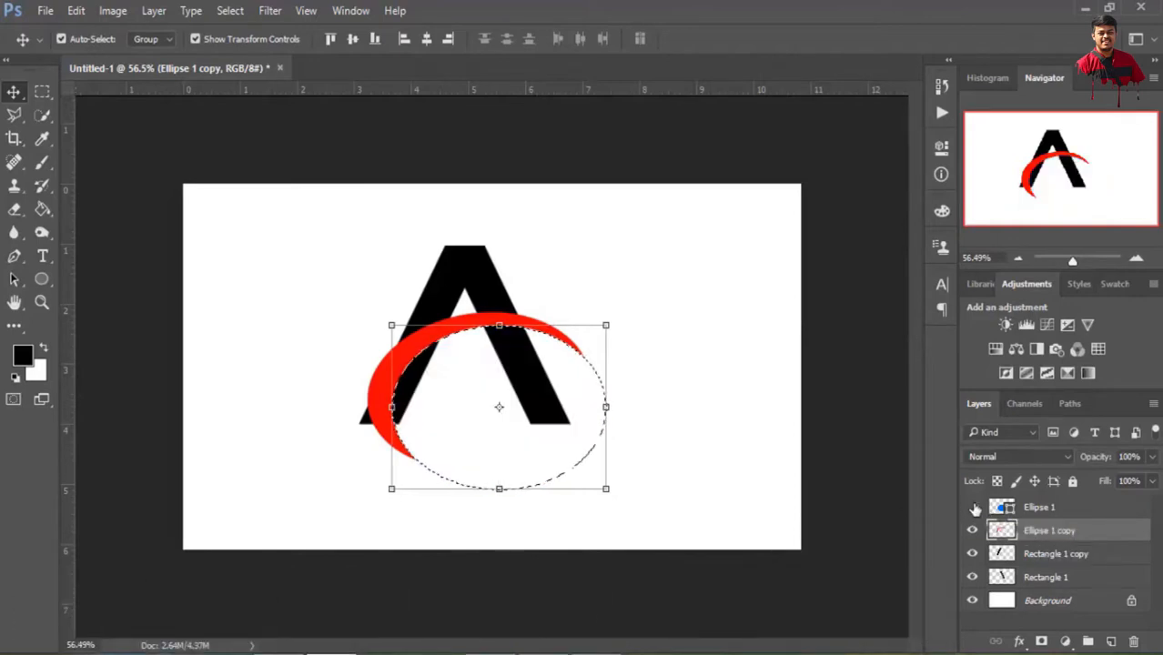
{"action": "left_click", "coordinate": [972, 507]}
{"action": "left_click", "coordinate": [972, 507]}
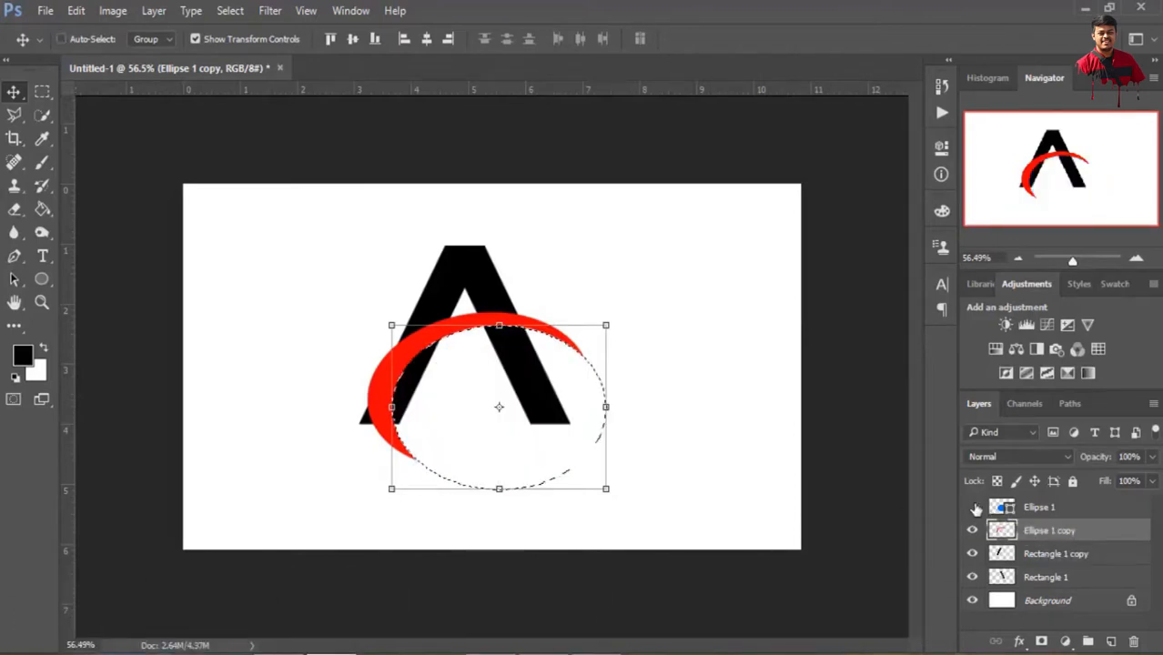
{"action": "key", "text": "ctrl+d"}
{"action": "left_click", "coordinate": [1056, 510]}
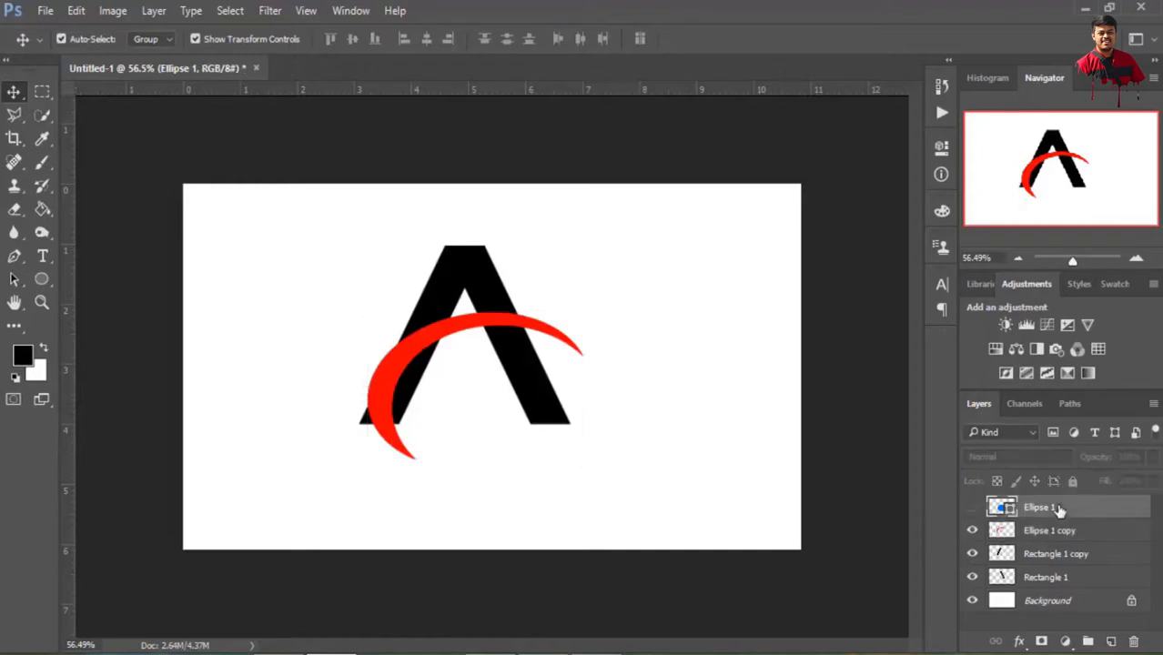
{"action": "left_click", "coordinate": [1134, 642]}
{"action": "left_click", "coordinate": [487, 266]}
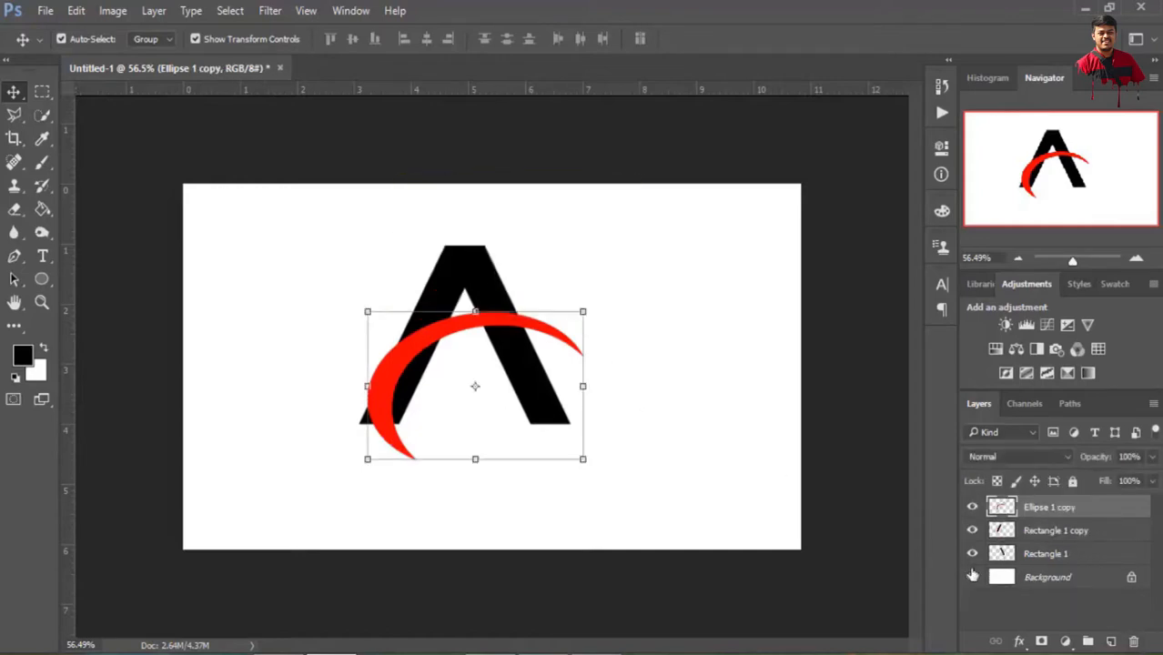
Duplicate the red crescent layer twice, creating Ellipse 1 copy 2 and Ellipse 1 copy 3
{"action": "right_click", "coordinate": [1039, 510]}
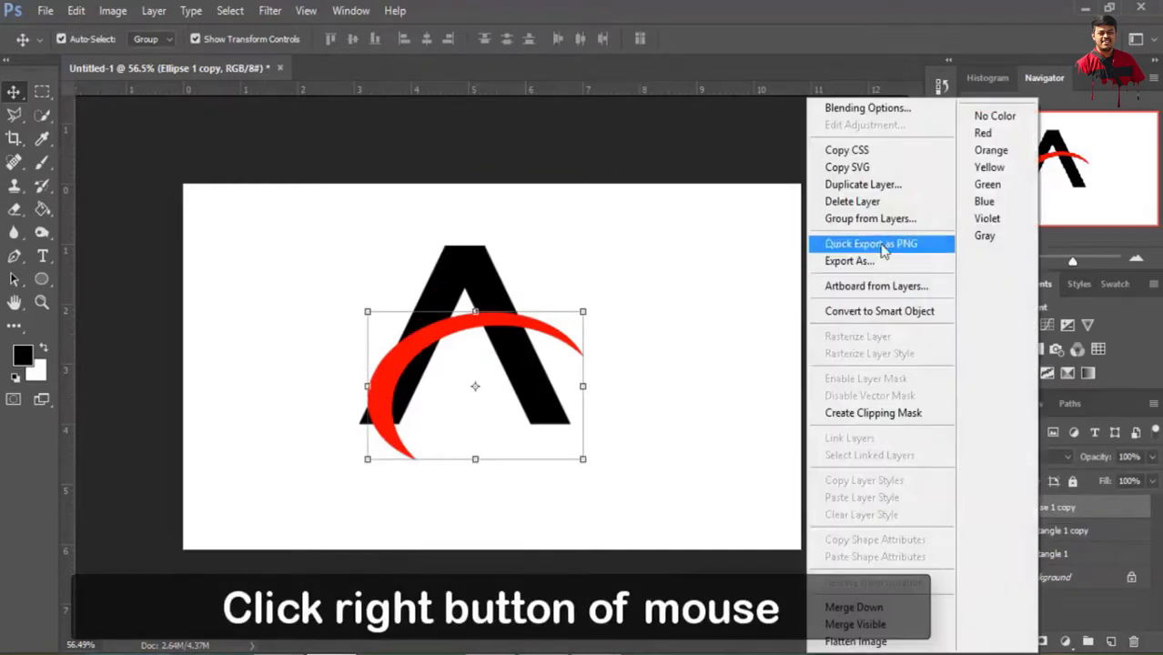
{"action": "left_click", "coordinate": [860, 184]}
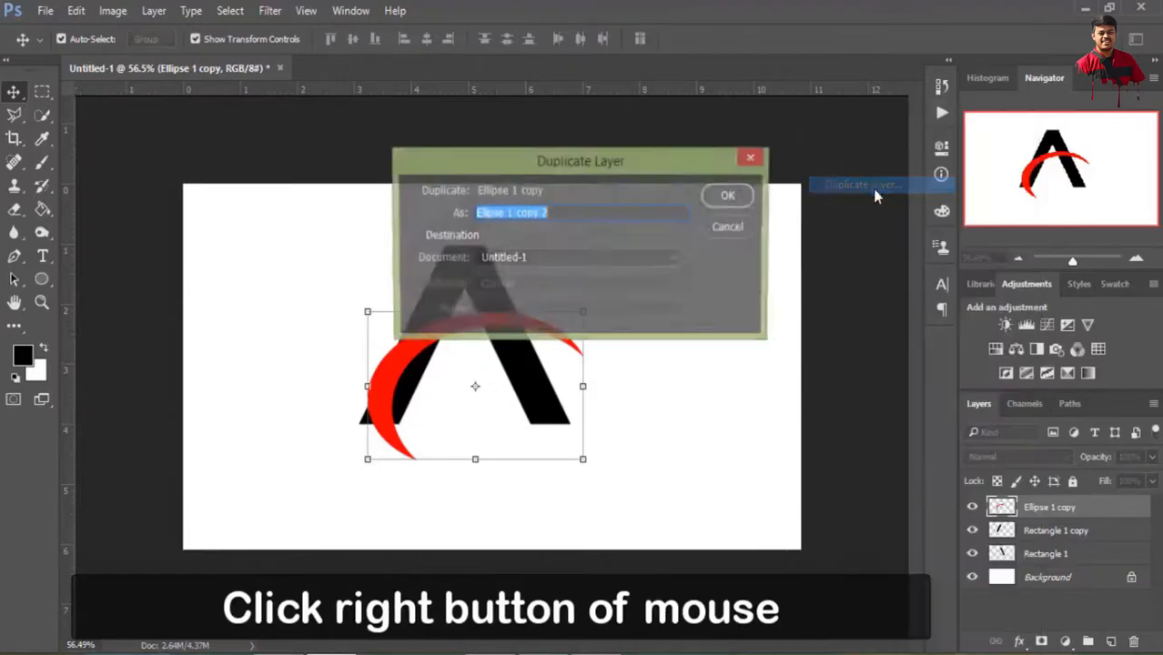
{"action": "left_click", "coordinate": [728, 198]}
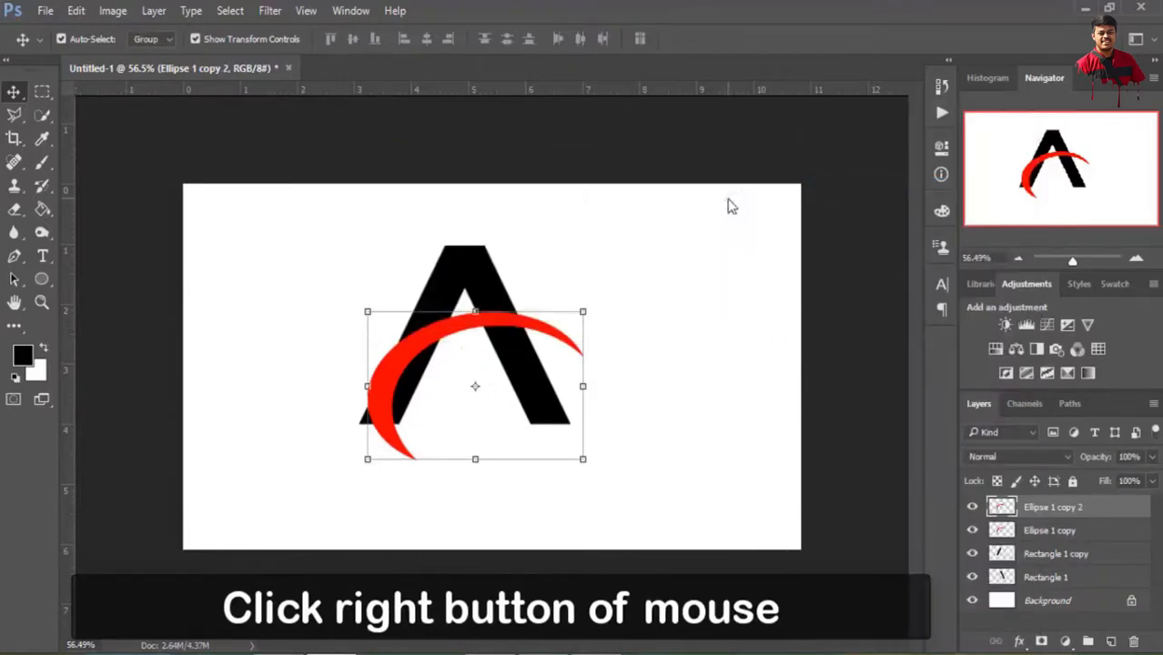
{"action": "right_click", "coordinate": [1048, 514]}
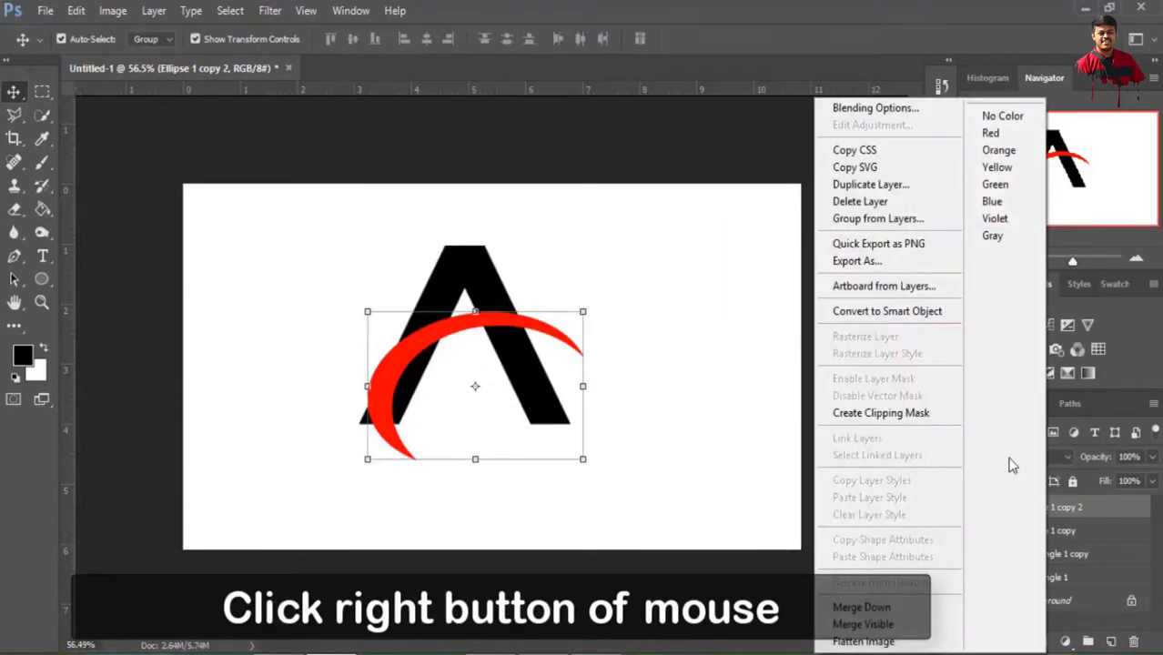
{"action": "left_click", "coordinate": [871, 190]}
{"action": "left_click", "coordinate": [728, 198]}
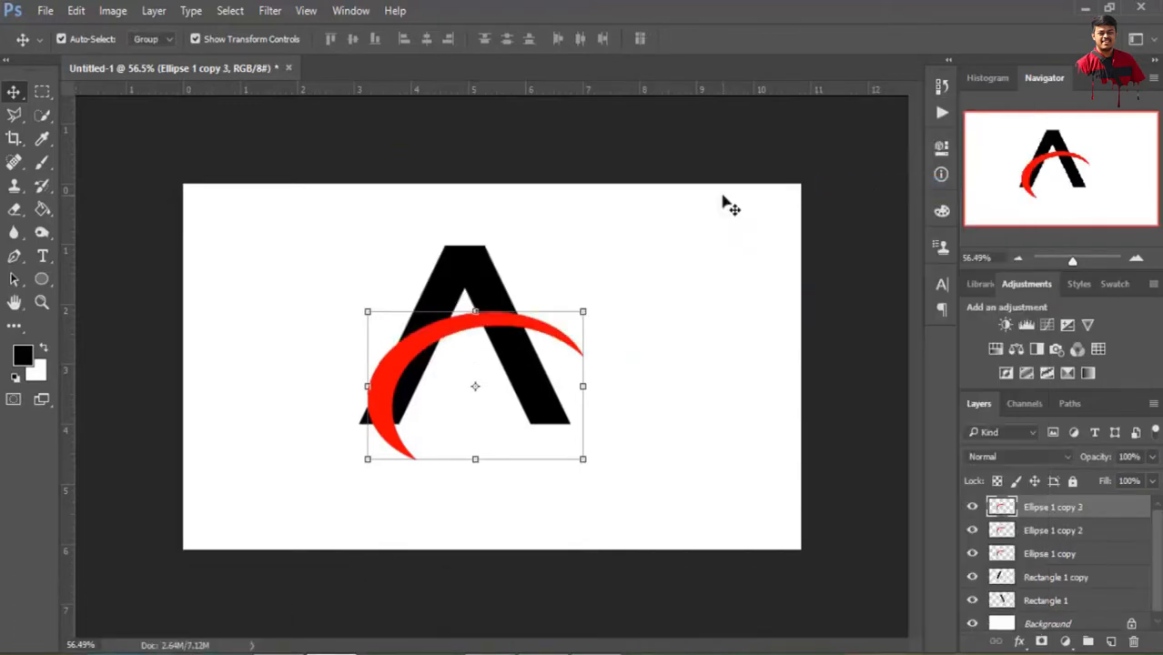
Add a white #ffffff Solid Color fill layer above Ellipse 1 copy 2 and clip it to that crescent
{"action": "left_click", "coordinate": [1056, 537]}
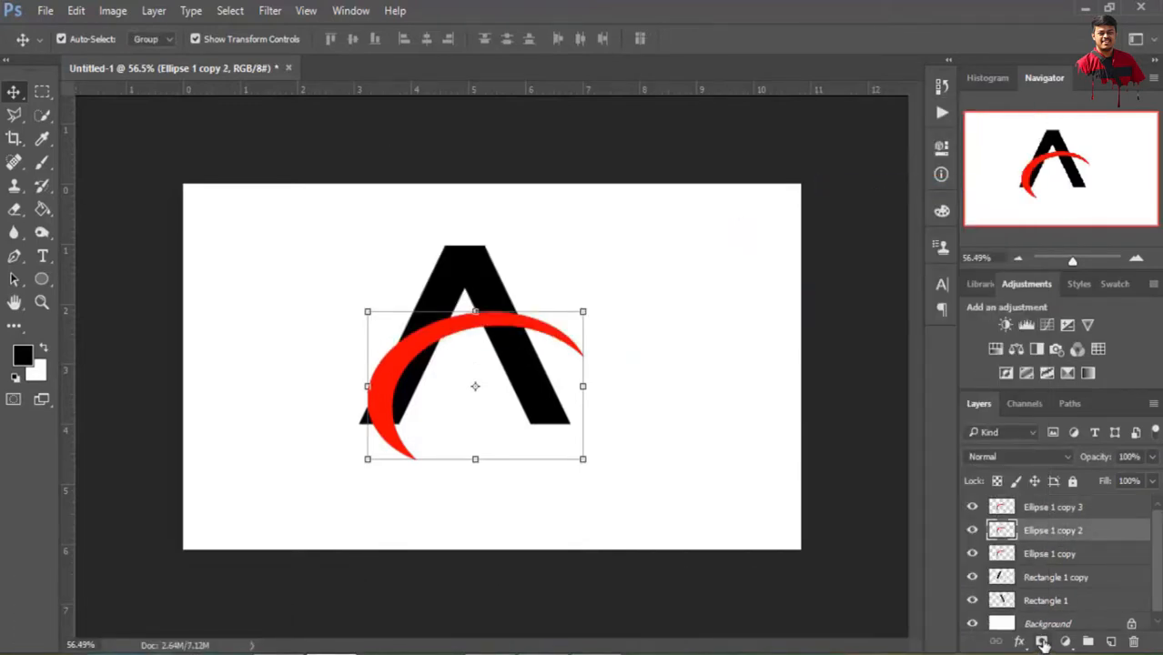
{"action": "left_click", "coordinate": [1066, 642]}
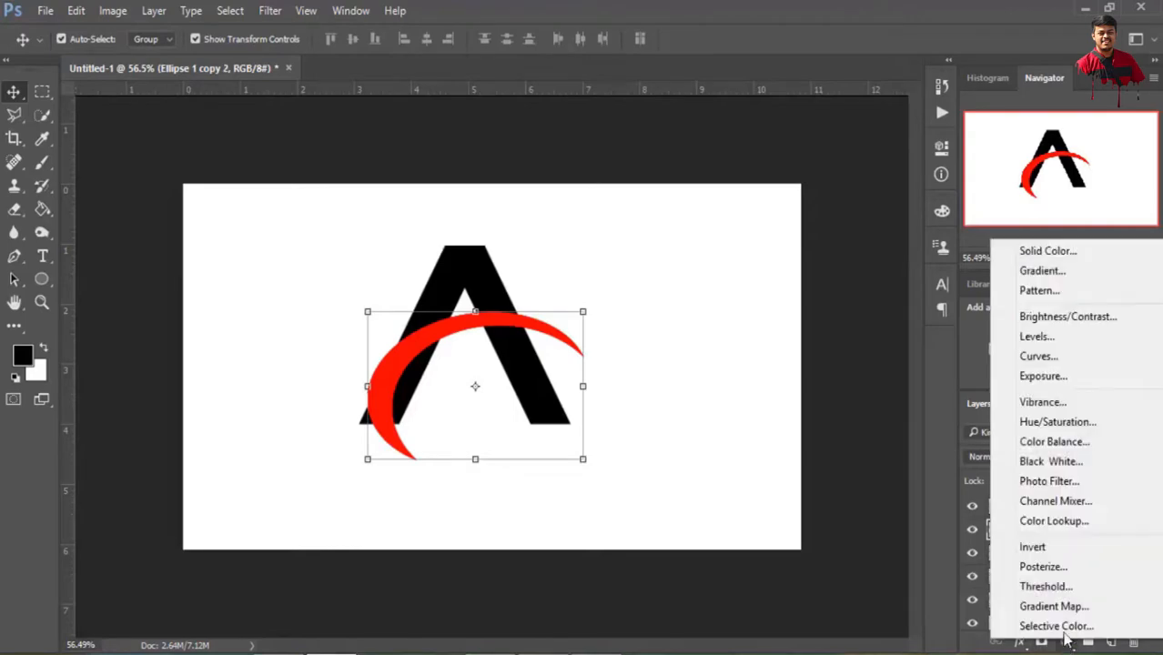
{"action": "left_click", "coordinate": [1033, 250]}
{"action": "left_click", "coordinate": [612, 114]}
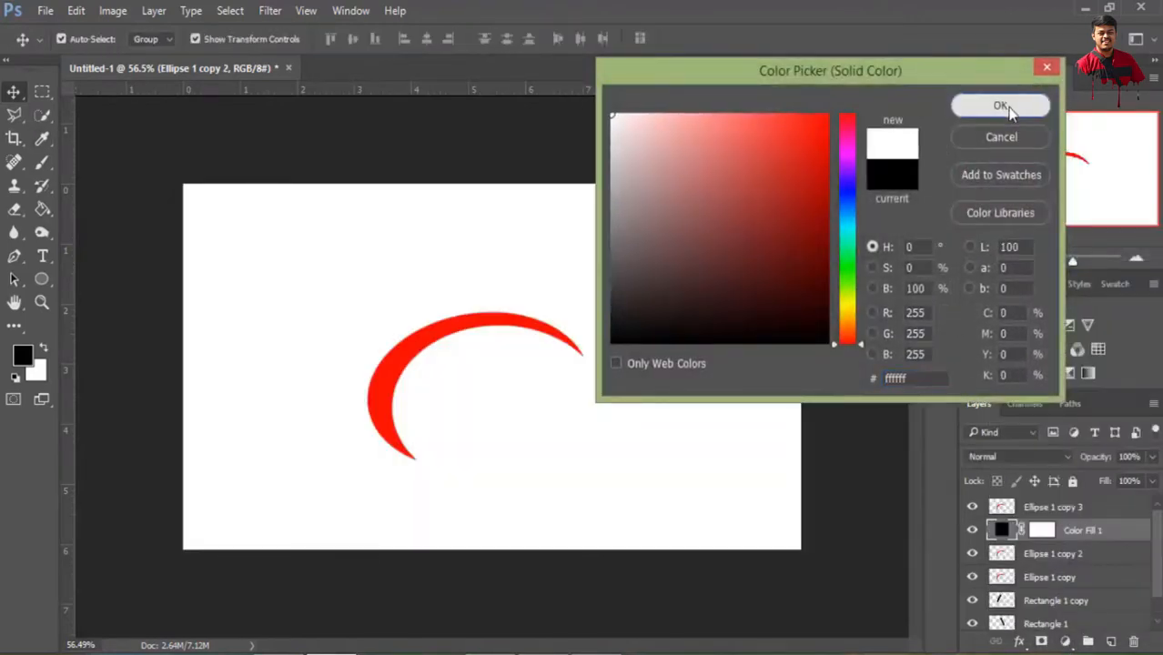
{"action": "left_click", "coordinate": [998, 107]}
{"action": "key", "text": "ctrl+alt+g"}
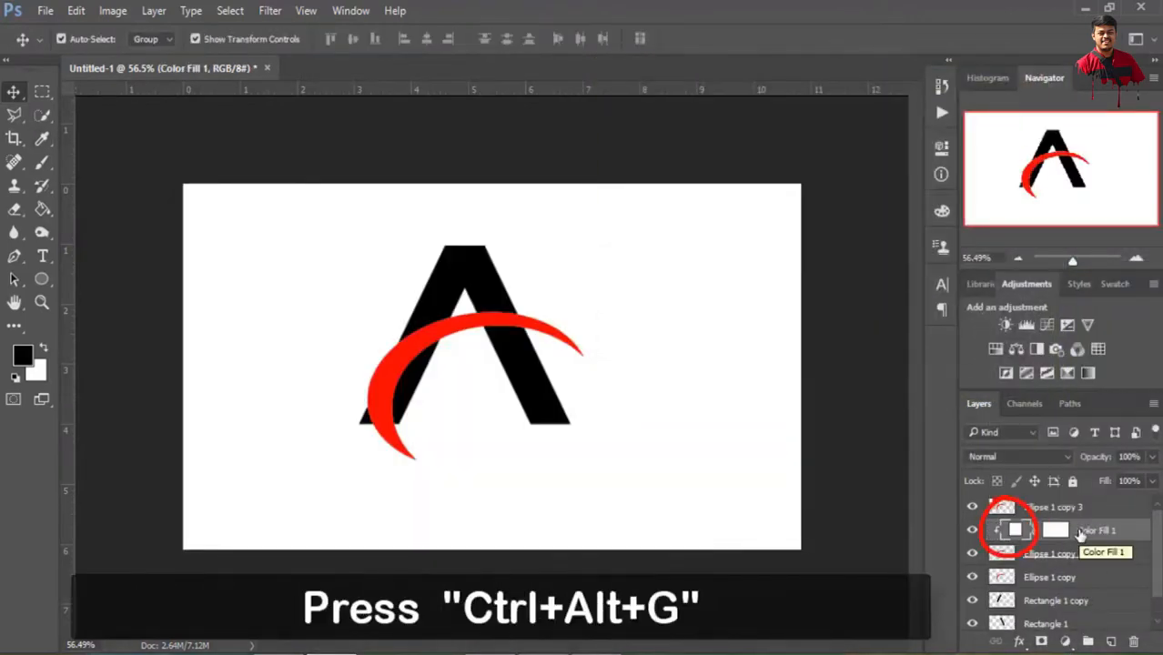
Move the Ellipse 1 copy 3 crescent down and right with Free Transform to about X 640.5 px, Y 417 px
{"action": "left_click", "coordinate": [1038, 579]}
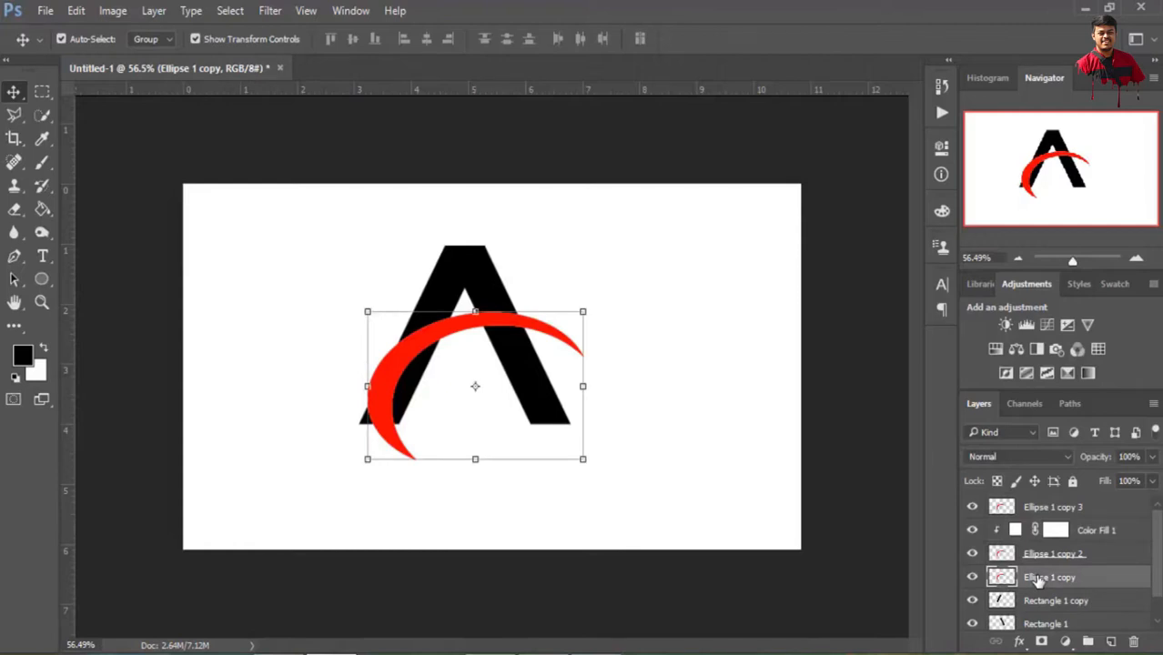
{"action": "left_click", "coordinate": [1054, 510]}
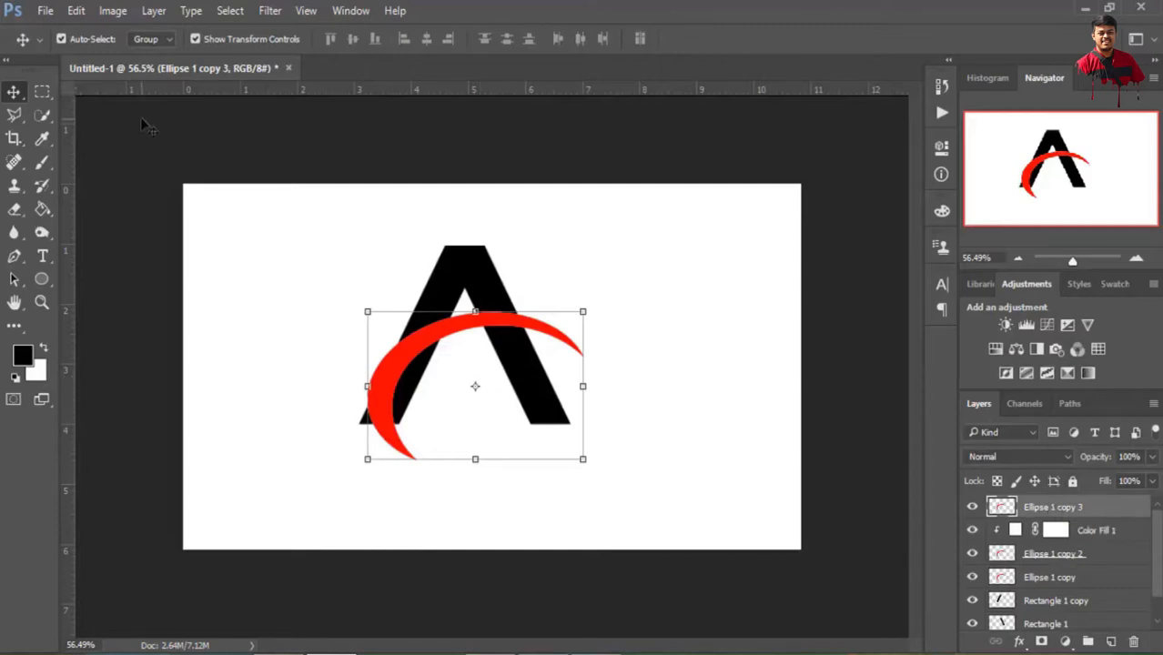
{"action": "left_click", "coordinate": [77, 11]}
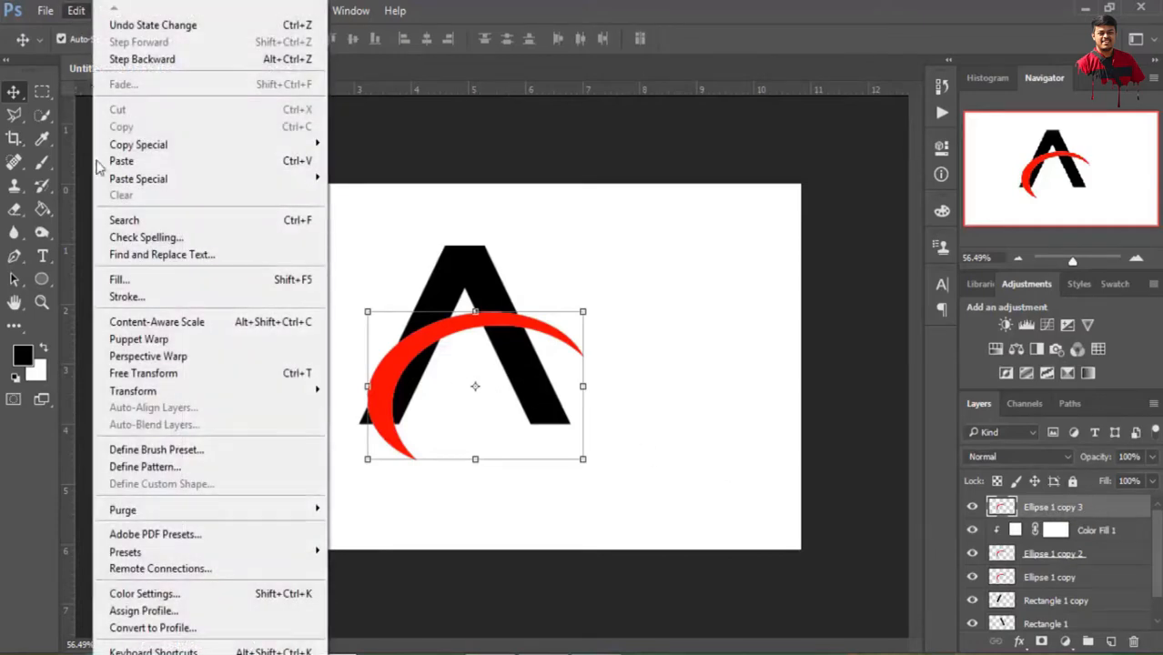
{"action": "left_click", "coordinate": [146, 373]}
{"action": "left_click_drag", "start_coordinate": [509, 390], "coordinate": [528, 400]}
{"action": "scroll", "coordinate": [483, 368], "scroll_direction": "up", "scroll_amount": 1}
{"action": "scroll", "coordinate": [480, 362], "scroll_direction": "up", "scroll_amount": 3}
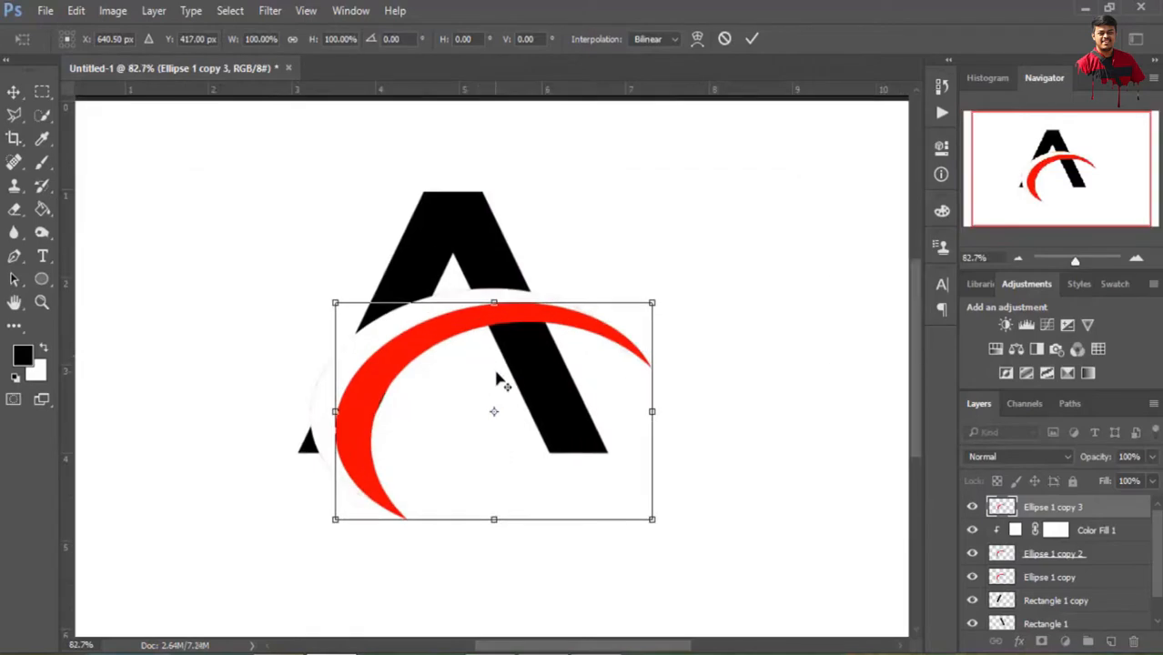
Fine-tune the Ellipse 1 copy 3 crescent's vertical position to Y 417 px and apply the transform
{"action": "key", "text": "Down"}
{"action": "key", "text": "Down"}
{"action": "key", "text": "Down"}
{"action": "key", "text": "Down"}
{"action": "key", "text": "Down"}
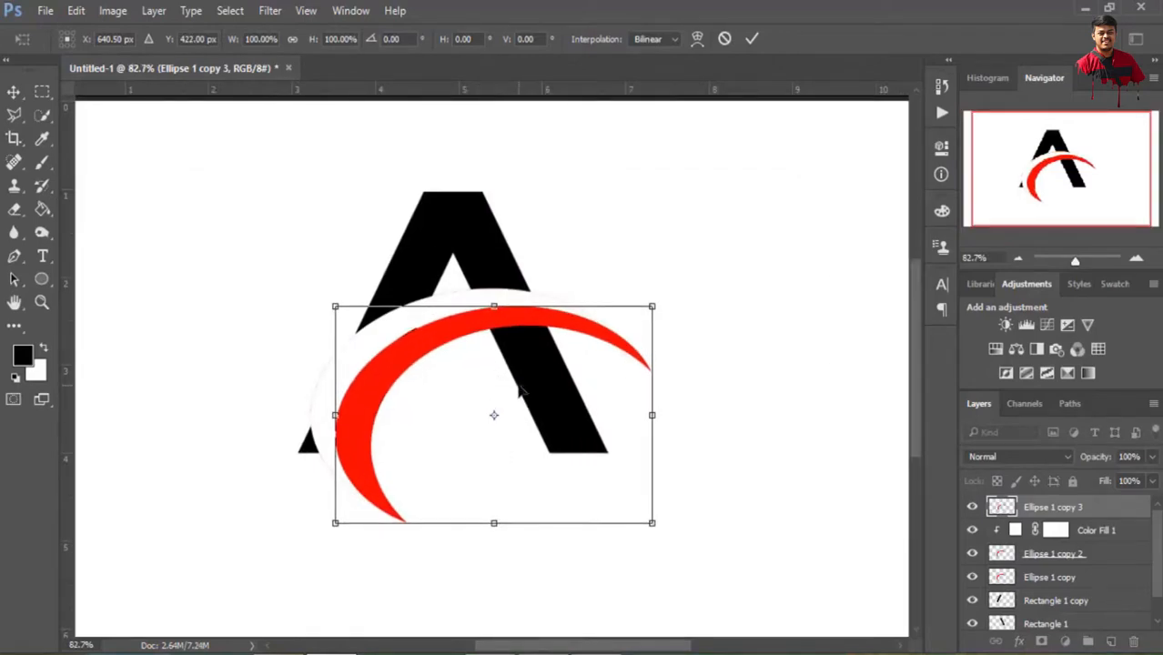
{"action": "key", "text": "Up"}
{"action": "key", "text": "Up"}
{"action": "key", "text": "Up"}
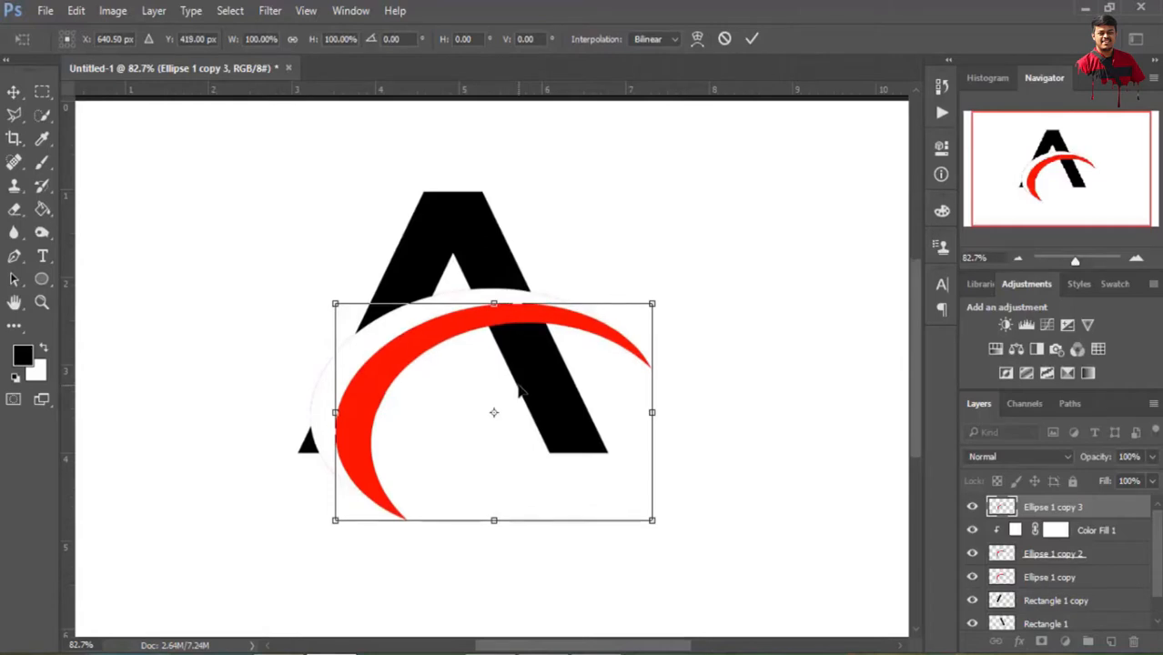
{"action": "key", "text": "Up"}
{"action": "key", "text": "Up"}
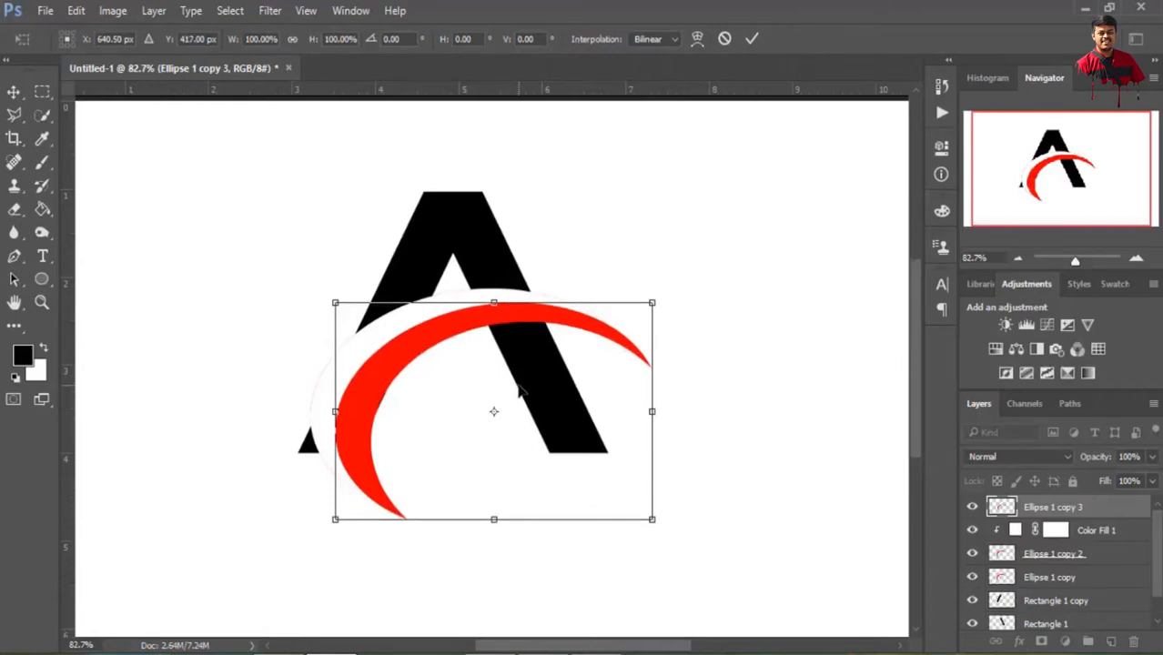
{"action": "left_click", "coordinate": [752, 39]}
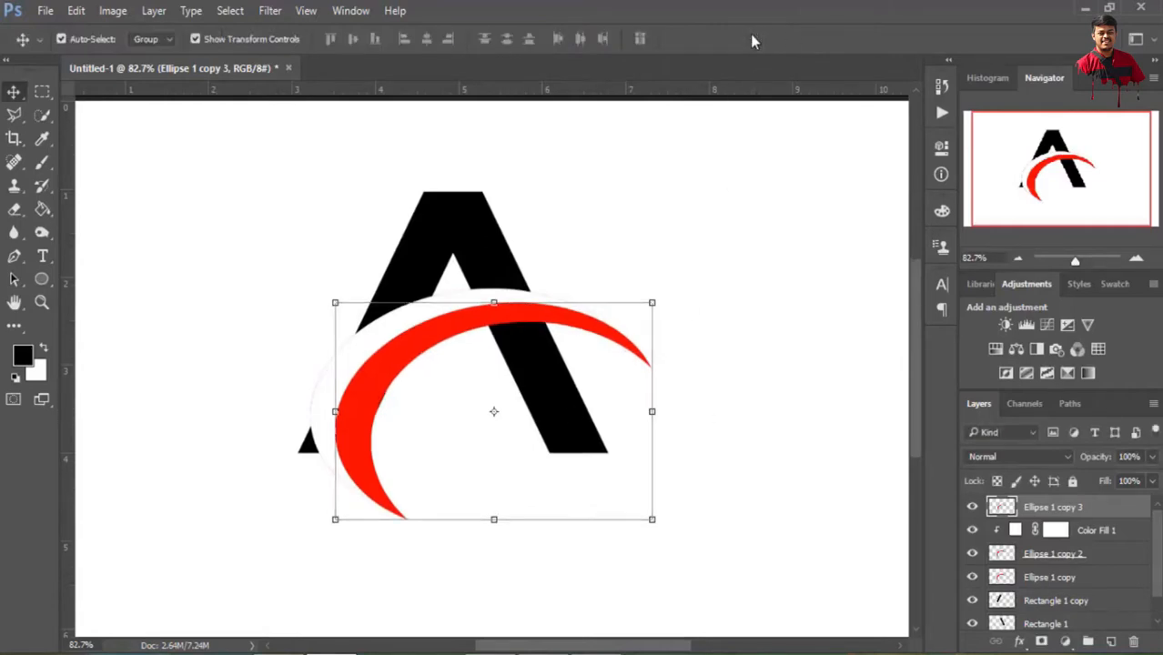
Move the Ellipse 1 copy crescent up and left with Free Transform to X 588.5 px, Y 388 px and apply it
{"action": "left_click", "coordinate": [1052, 584]}
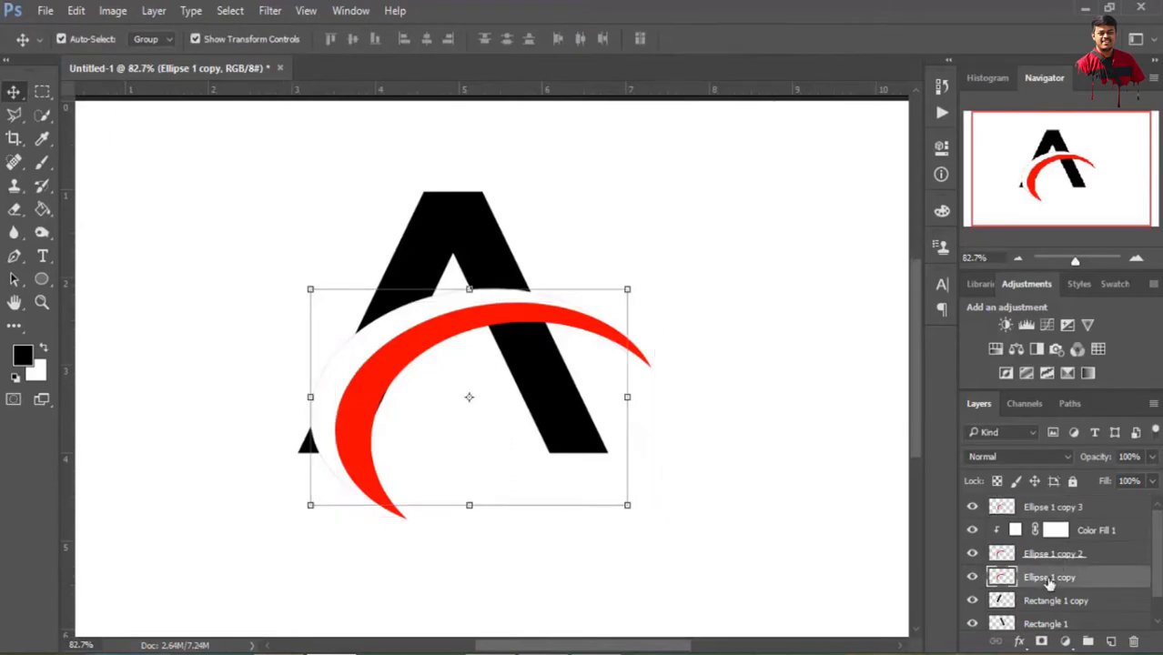
{"action": "left_click", "coordinate": [75, 12]}
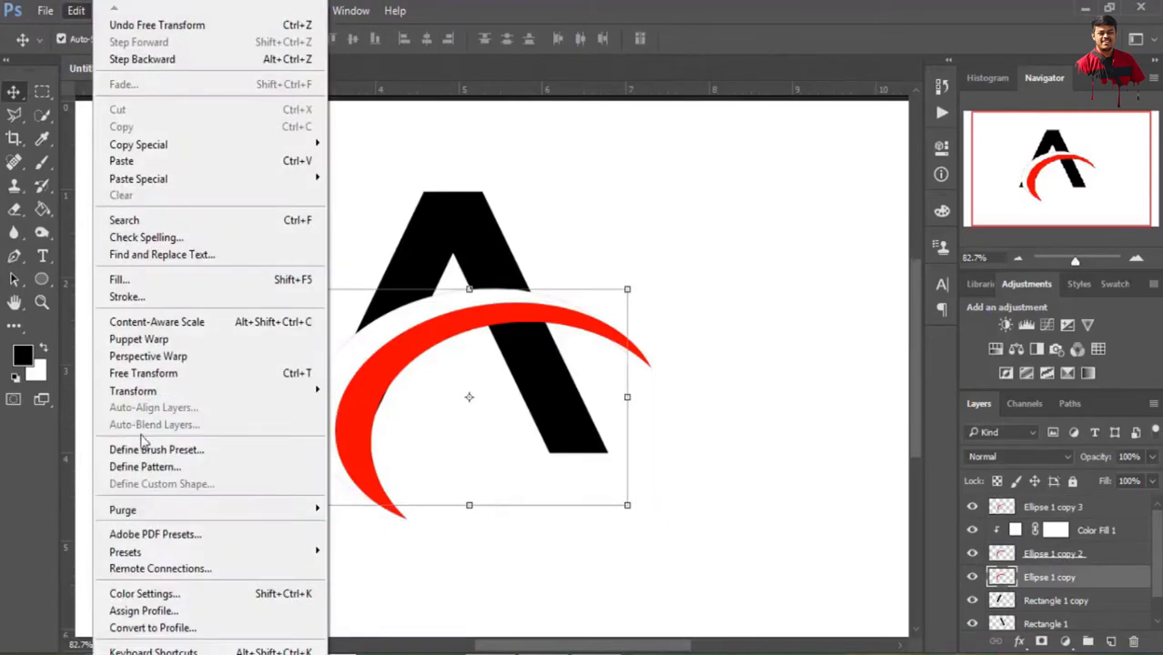
{"action": "left_click", "coordinate": [143, 373]}
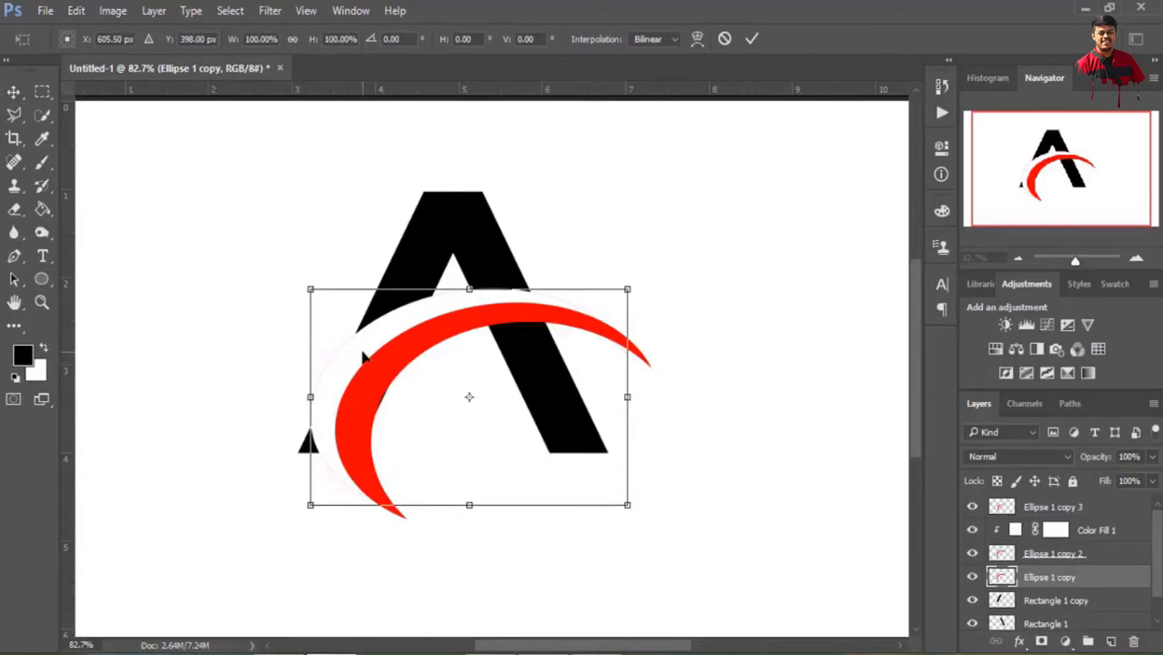
{"action": "left_click_drag", "start_coordinate": [360, 355], "coordinate": [349, 351]}
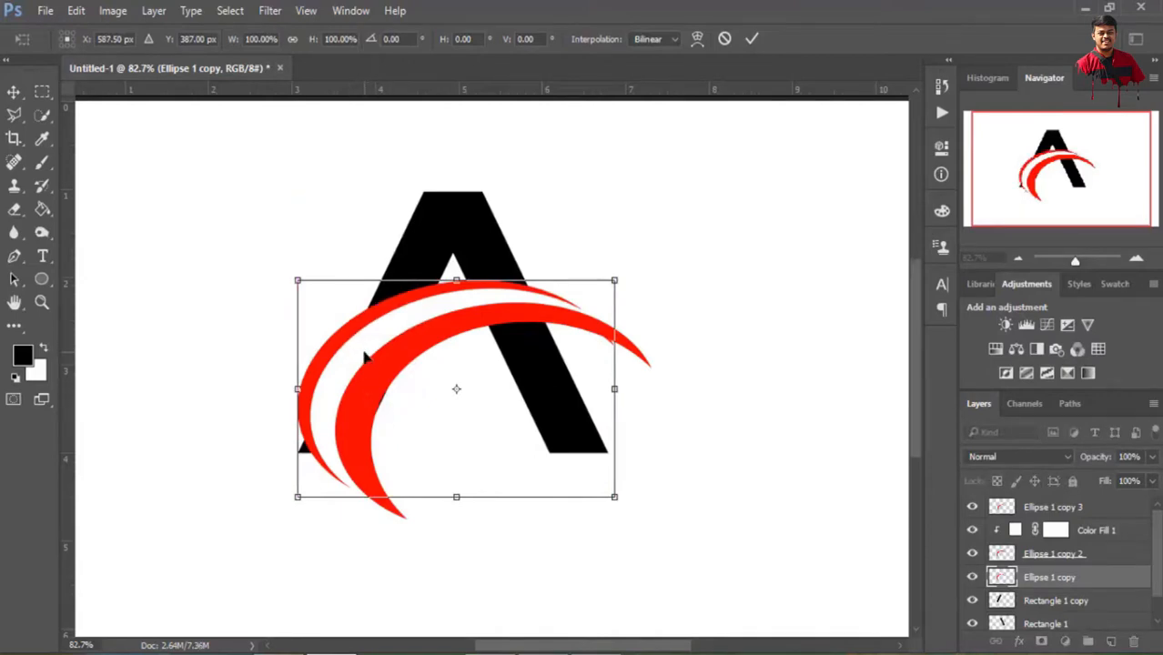
{"action": "key", "text": "Right"}
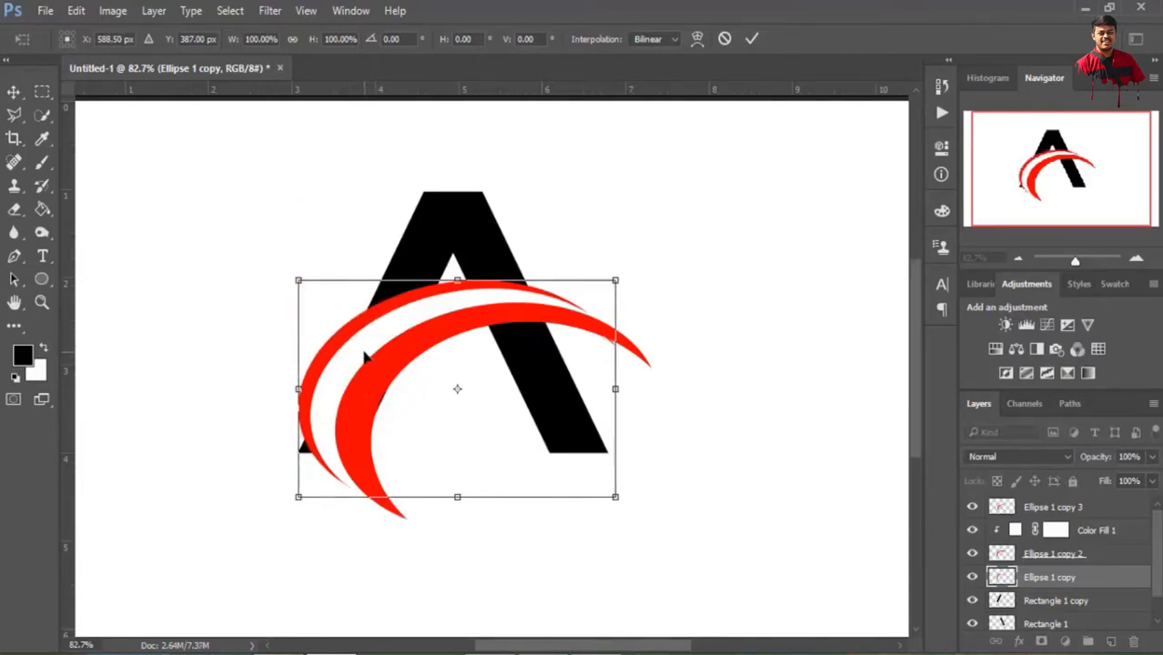
{"action": "key", "text": "Down"}
{"action": "key", "text": "Right"}
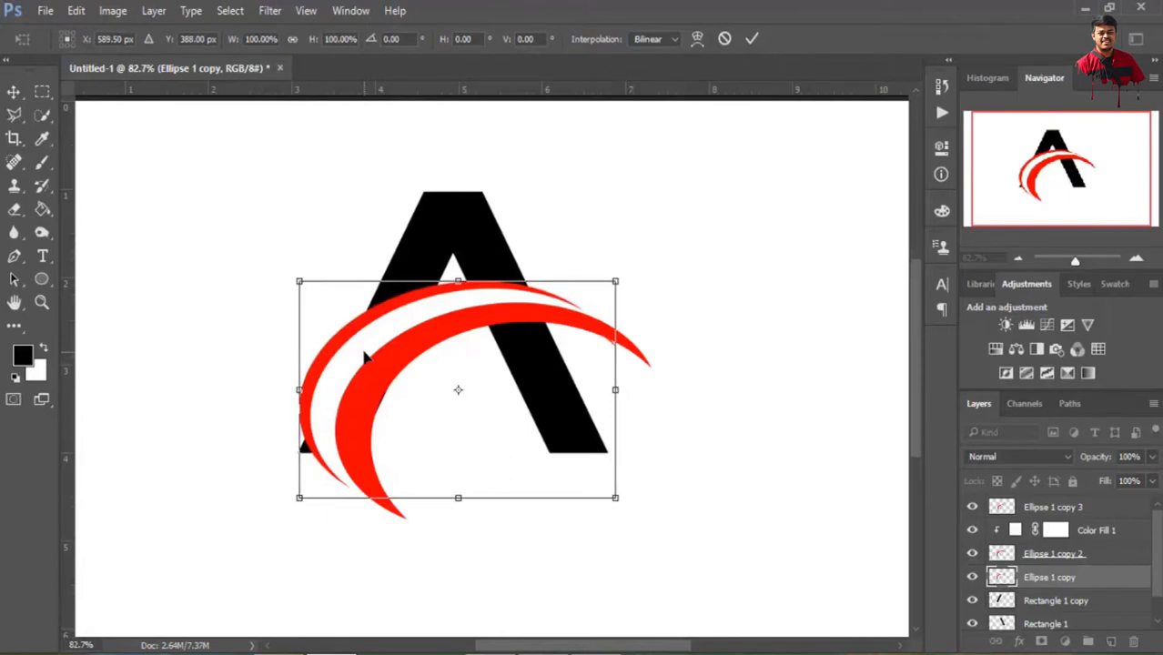
{"action": "key", "text": "Left"}
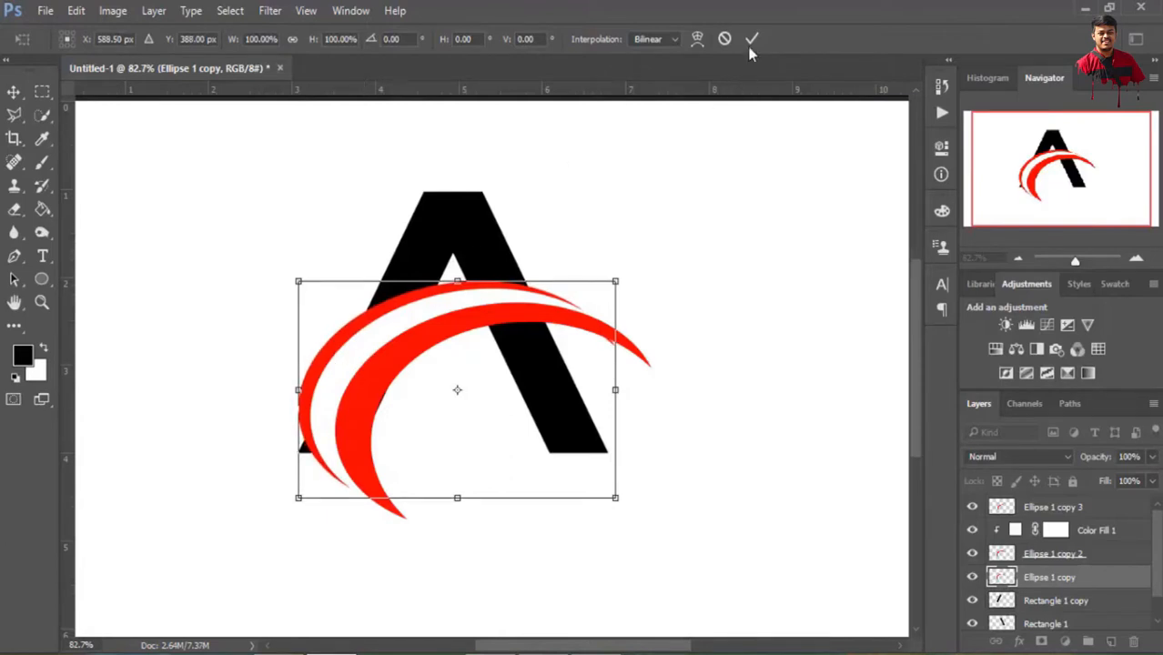
{"action": "left_click", "coordinate": [752, 40]}
Nudge the white Ellipse 1 copy 2 crescent a few pixels right and slightly down between the two red crescents
{"action": "left_click", "coordinate": [1061, 554]}
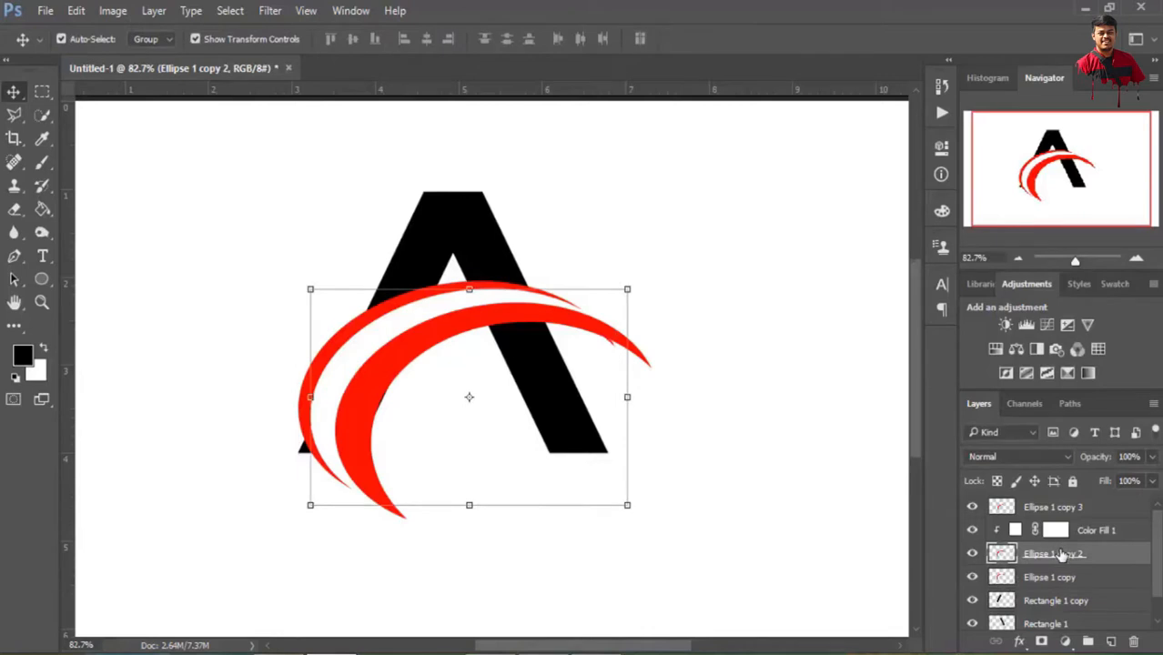
{"action": "key", "text": "Down"}
{"action": "key", "text": "Down"}
{"action": "key", "text": "Right"}
{"action": "key", "text": "Right"}
{"action": "key", "text": "Right"}
{"action": "key", "text": "Right"}
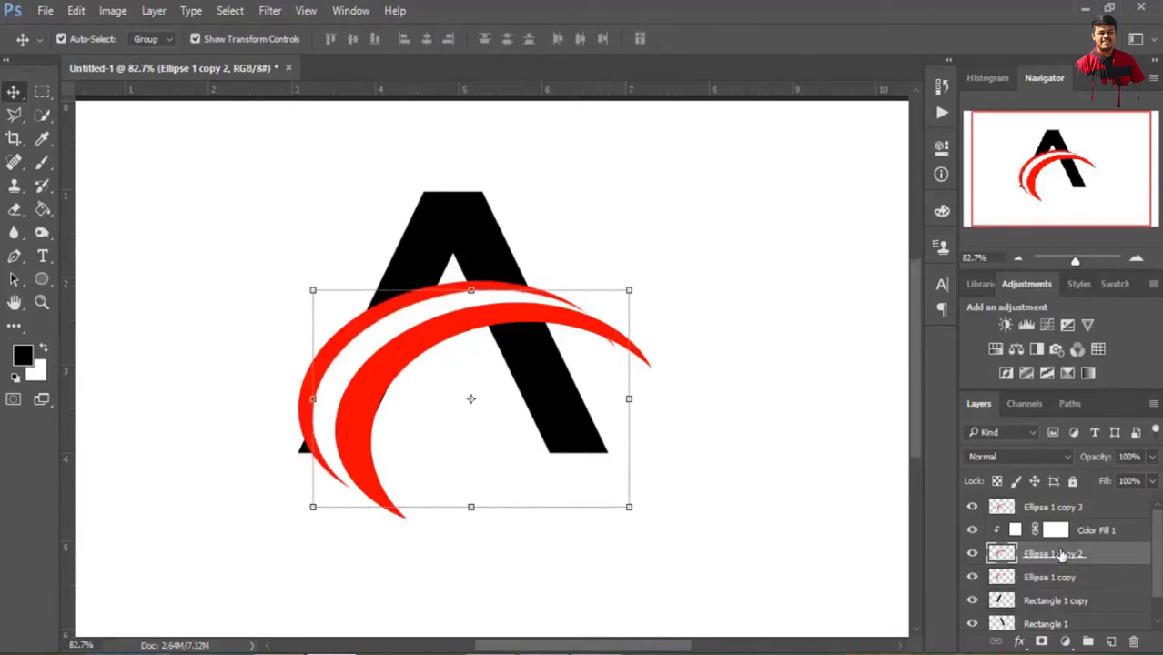
{"action": "key", "text": "Right"}
{"action": "key", "text": "Right"}
{"action": "key", "text": "Right"}
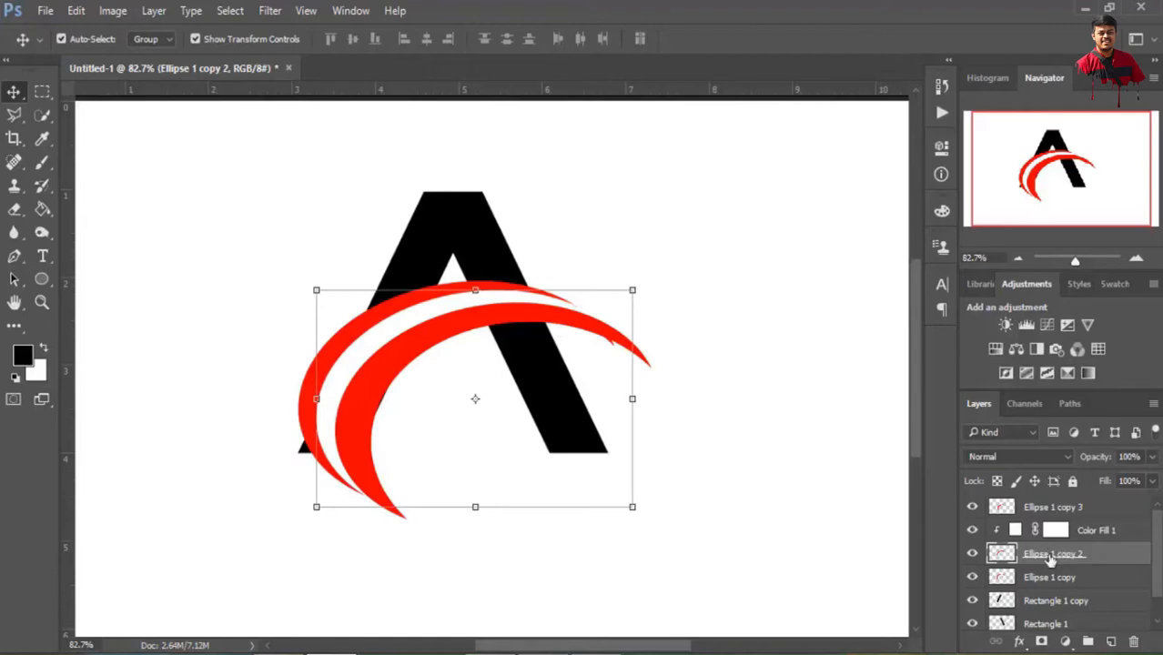
Erase the stray red sliver under the swoosh's right end on the Ellipse 1 copy layer with a 150 px eraser
{"action": "left_click", "coordinate": [14, 209]}
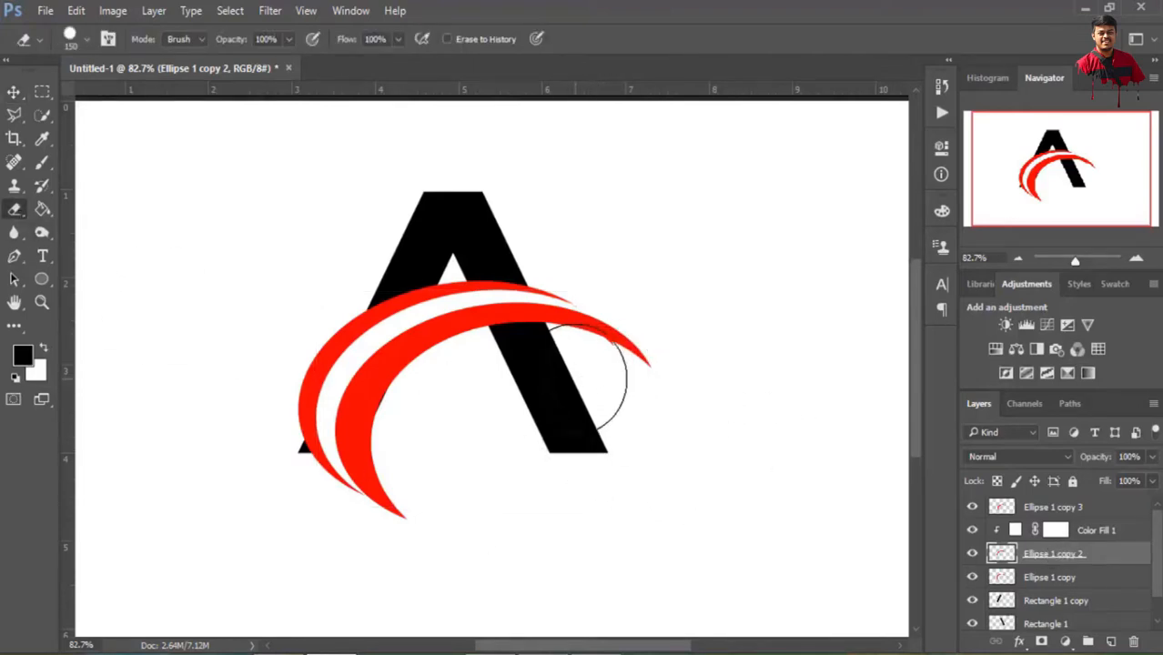
{"action": "scroll", "coordinate": [592, 378], "scroll_direction": "up", "scroll_amount": 3}
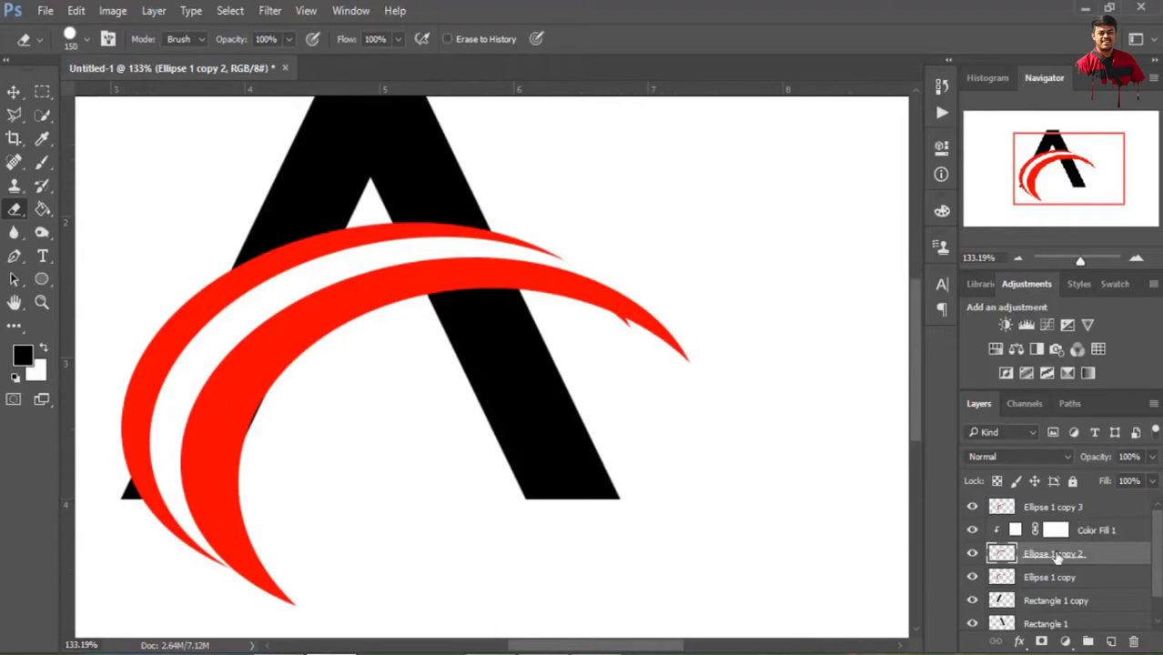
{"action": "left_click", "coordinate": [1047, 580]}
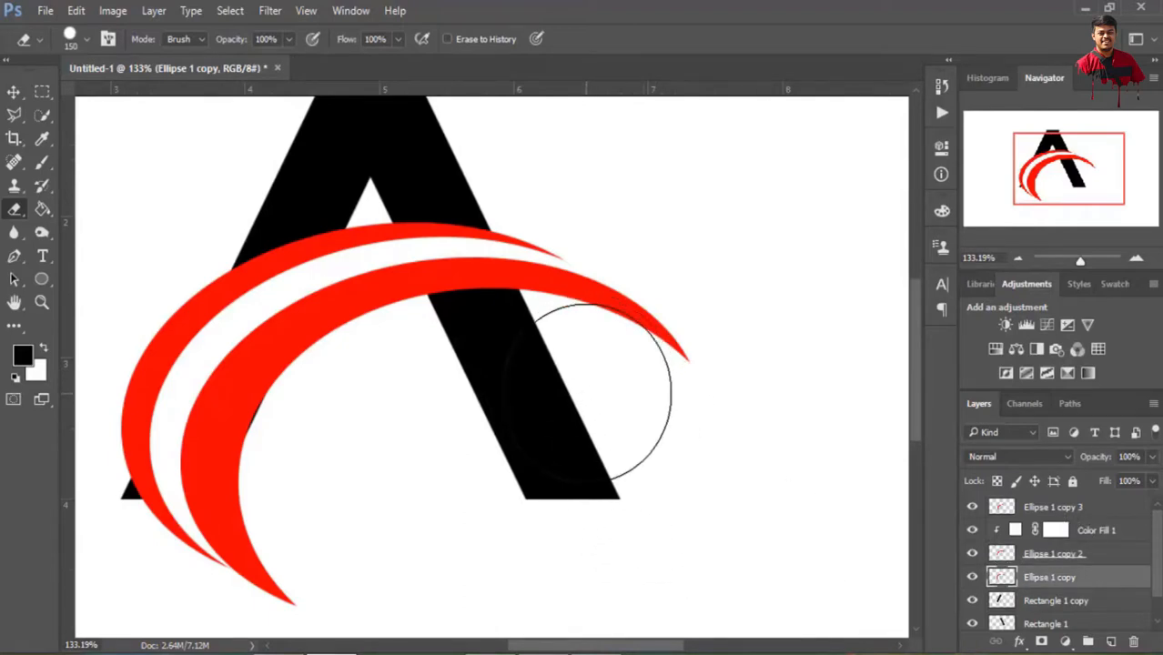
Erase the part of the A's left leg that extends below the swoosh on the Rectangle 1 copy layer
{"action": "scroll", "coordinate": [1081, 551], "scroll_direction": "down", "scroll_amount": 1}
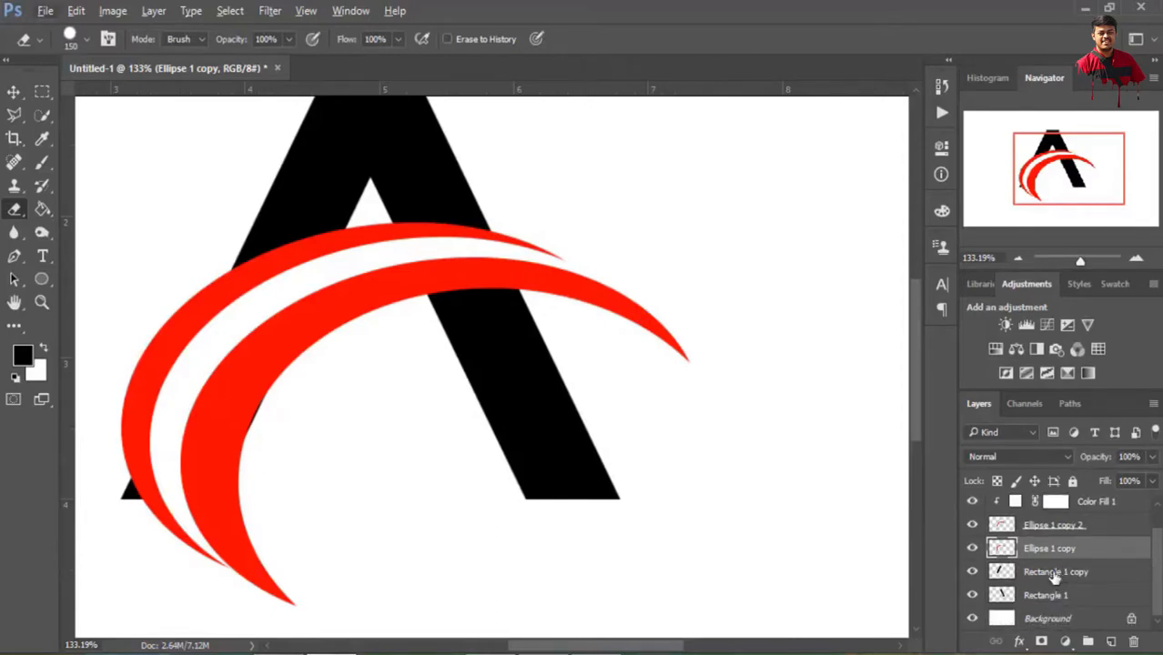
{"action": "left_click", "coordinate": [1047, 572]}
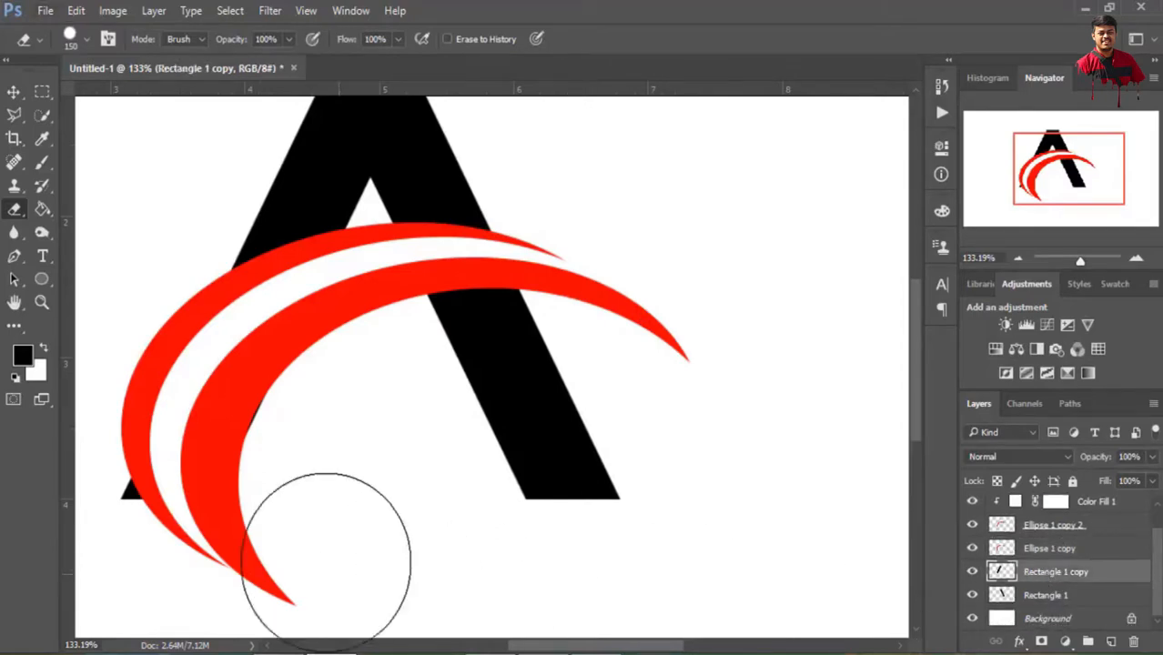
{"action": "left_click", "coordinate": [127, 532]}
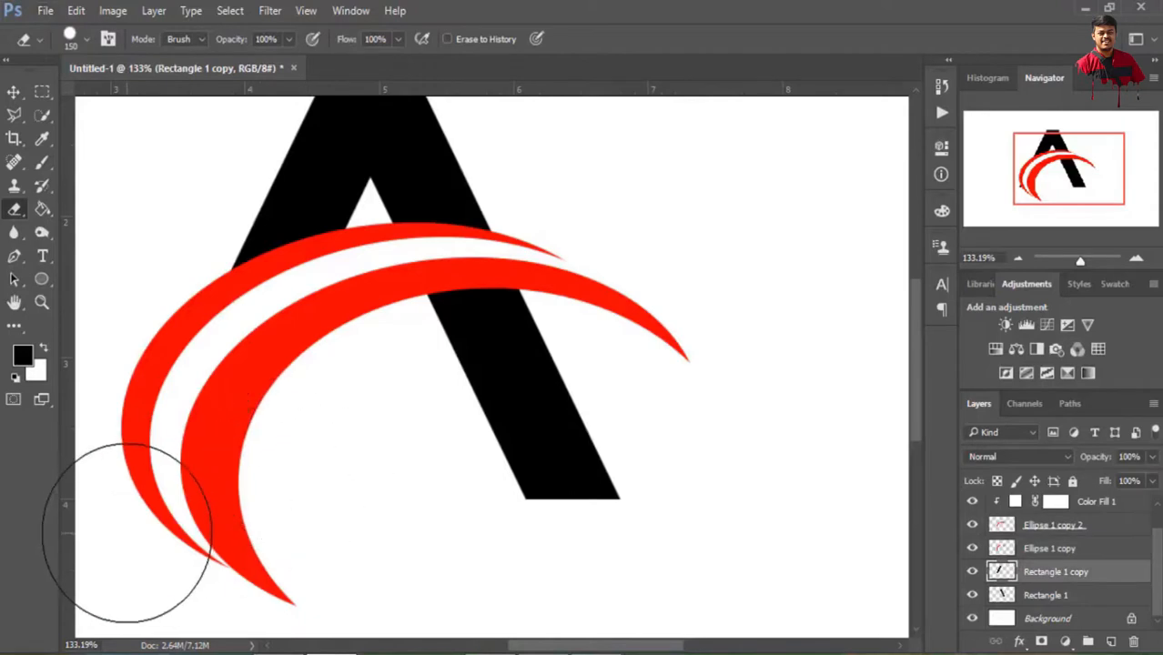
{"action": "scroll", "coordinate": [416, 530], "scroll_direction": "down", "scroll_amount": 6}
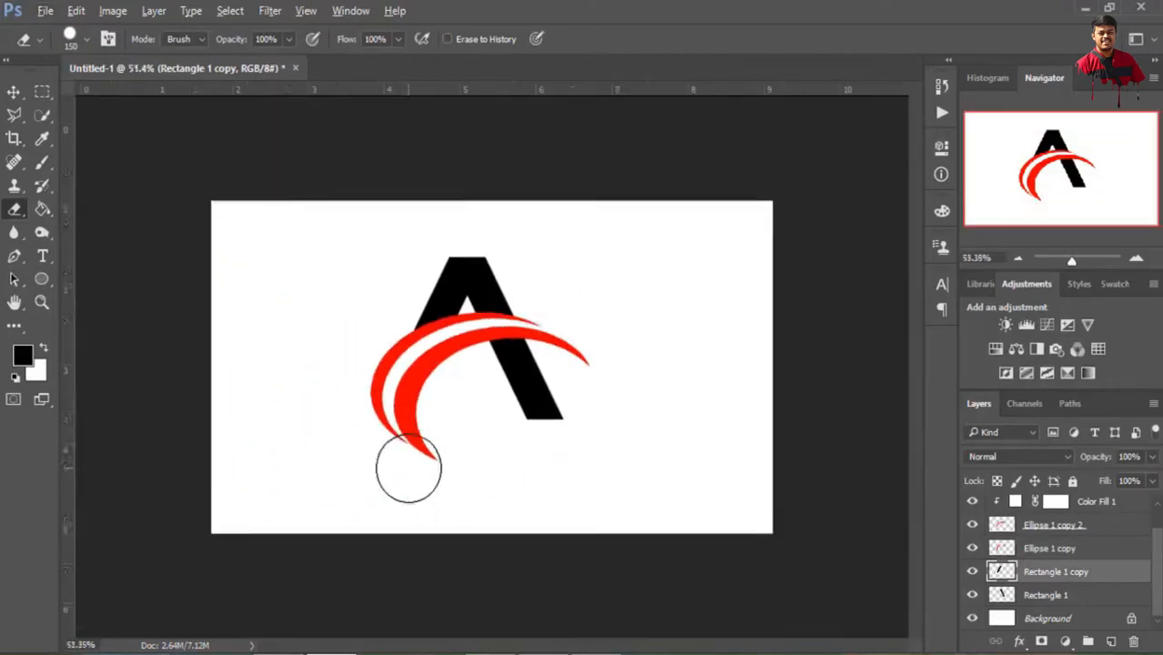
{"action": "scroll", "coordinate": [484, 390], "scroll_direction": "up", "scroll_amount": 4}
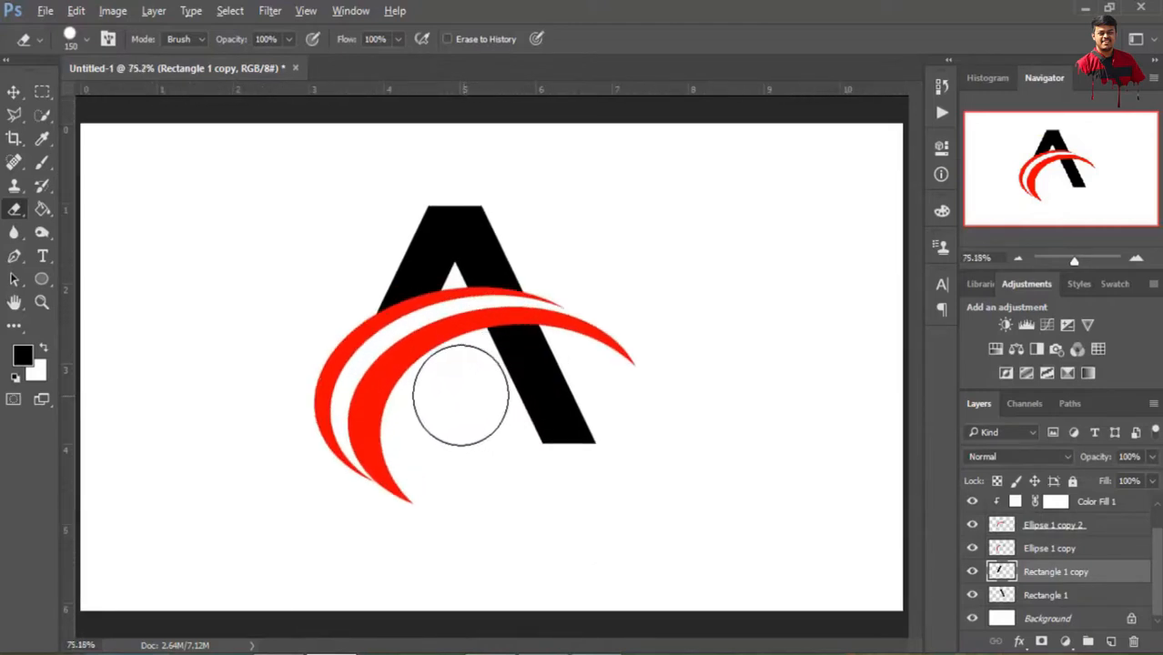
{"action": "scroll", "coordinate": [316, 345], "scroll_direction": "up", "scroll_amount": 1}
{"action": "scroll", "coordinate": [403, 377], "scroll_direction": "down", "scroll_amount": 1}
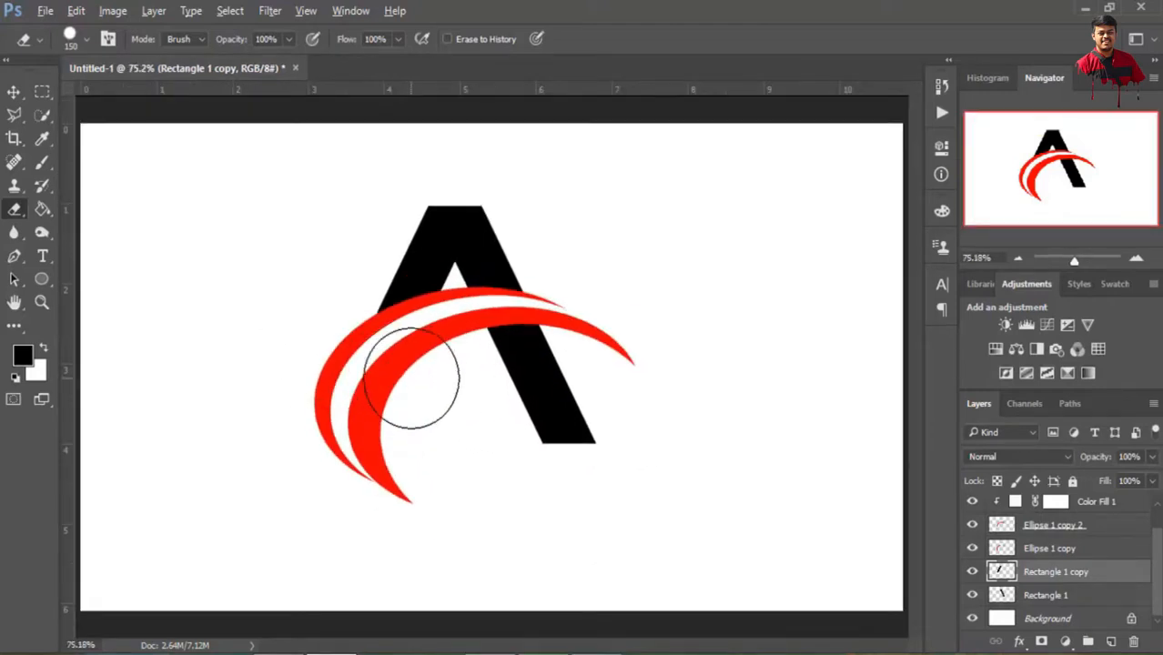
{"action": "scroll", "coordinate": [413, 379], "scroll_direction": "down", "scroll_amount": 1}
Group the Rectangle 1 and Rectangle 1 copy layers and name the group 001
{"action": "left_click", "coordinate": [1054, 595], "text": "shift"}
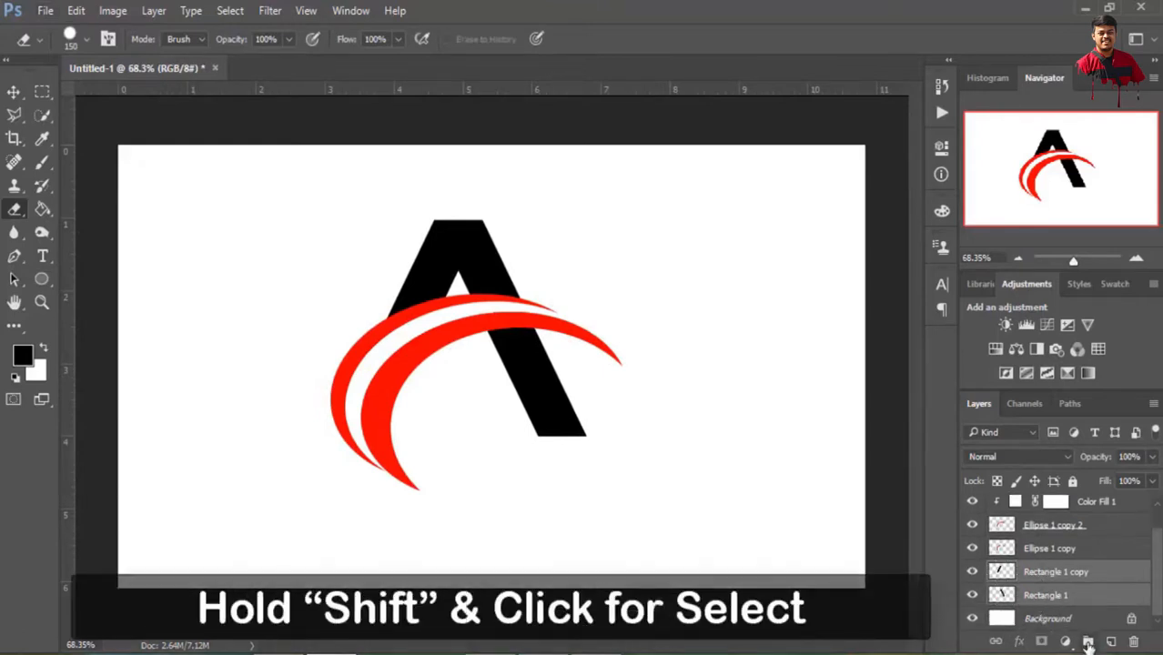
{"action": "left_click", "coordinate": [1088, 640]}
{"action": "double_click", "coordinate": [1038, 597]}
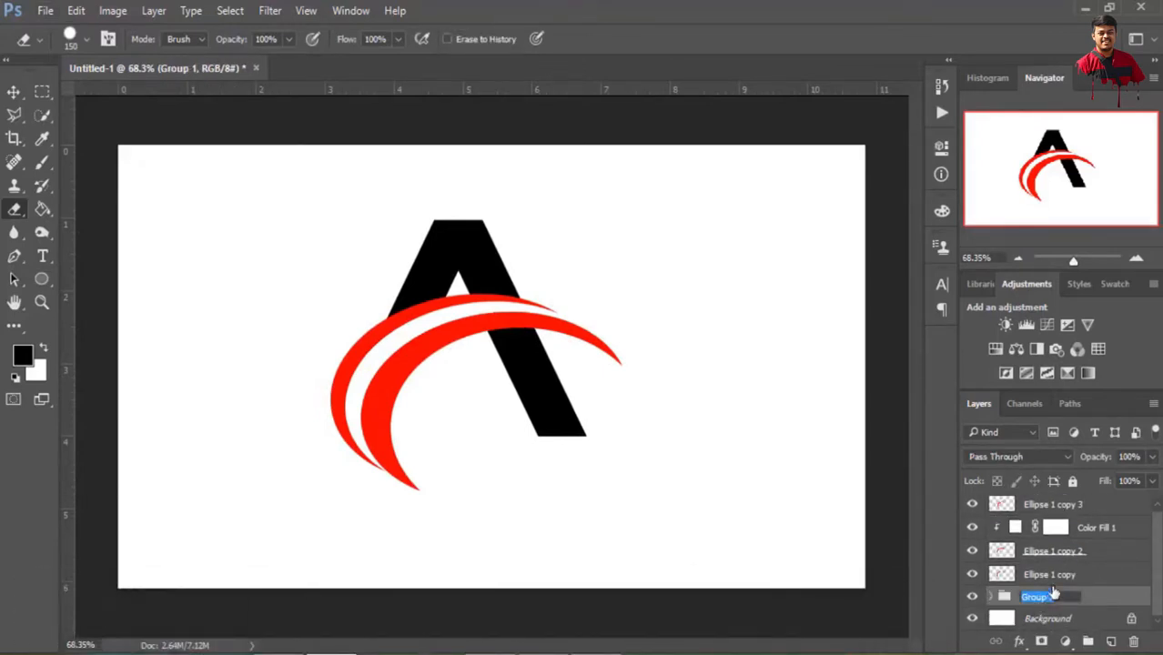
{"action": "type", "text": "001"}
{"action": "key", "text": "Return"}
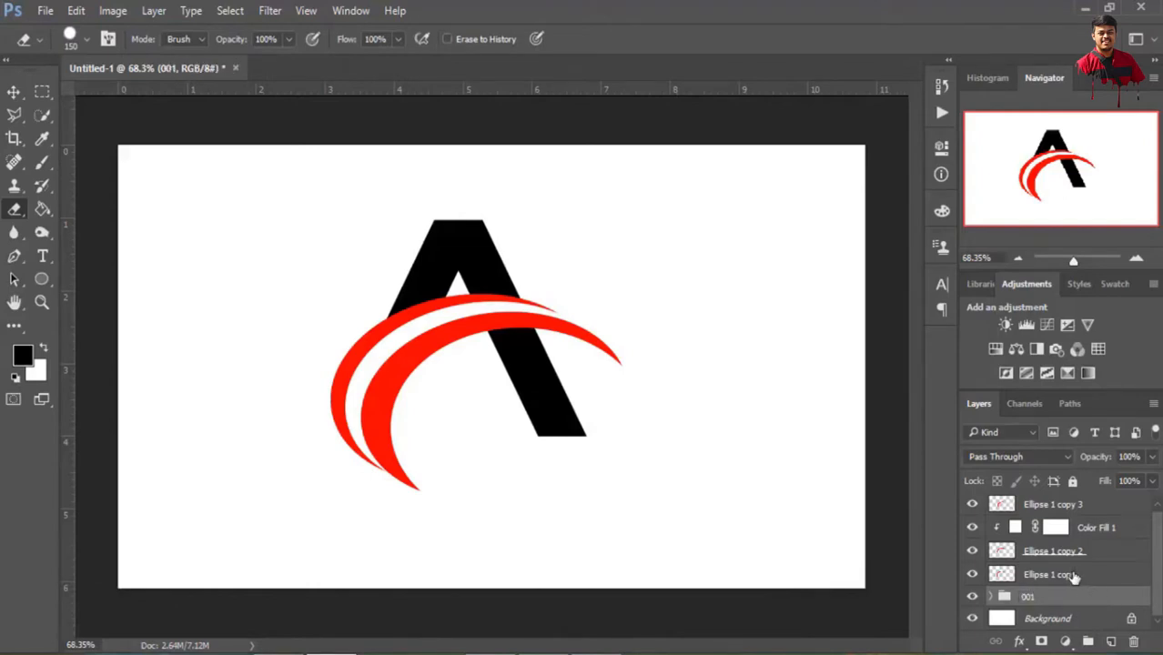
Group the three crescent layers together with Color Fill 1 and name the group 002
{"action": "left_click", "coordinate": [1074, 577]}
{"action": "left_click", "coordinate": [1082, 508], "text": "shift"}
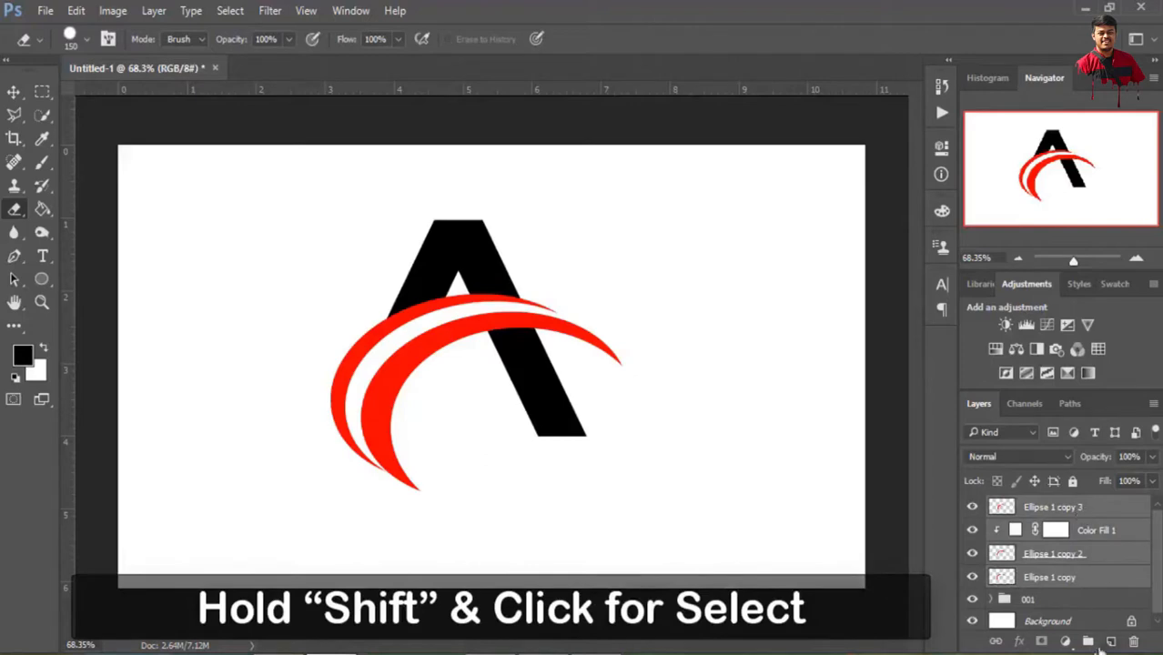
{"action": "left_click", "coordinate": [1088, 643]}
{"action": "double_click", "coordinate": [1037, 506]}
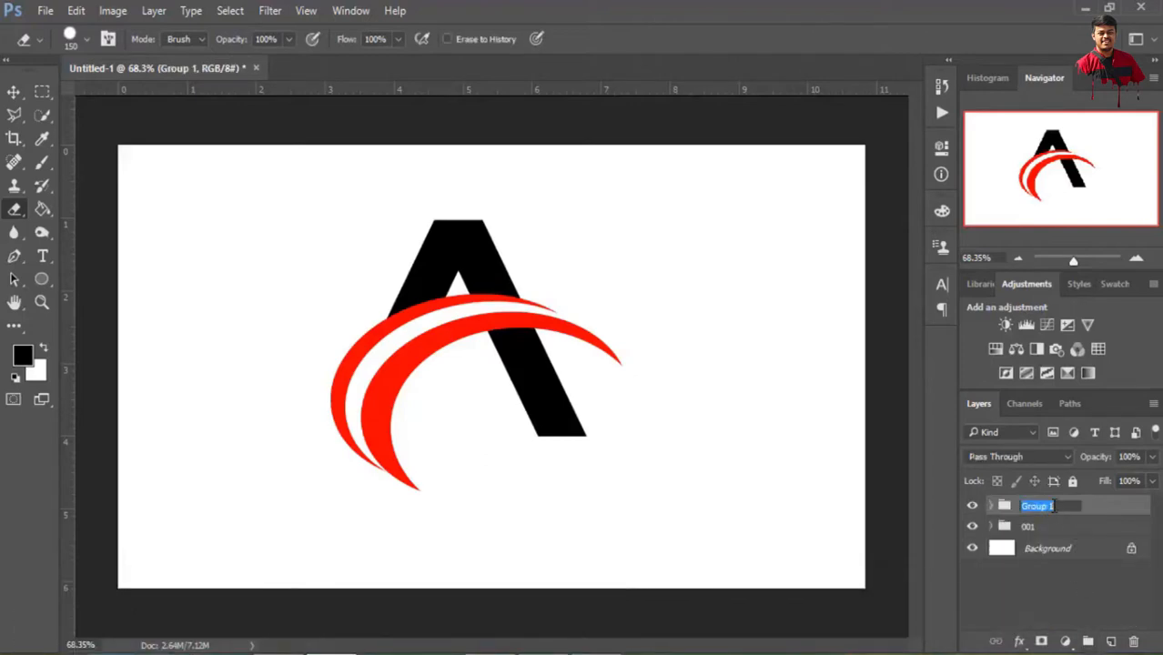
{"action": "type", "text": "002"}
{"action": "left_click", "coordinate": [1051, 599]}
Reduce the height of the swoosh group 002 to 95.95% with Free Transform, keeping its width
{"action": "left_click", "coordinate": [1034, 511]}
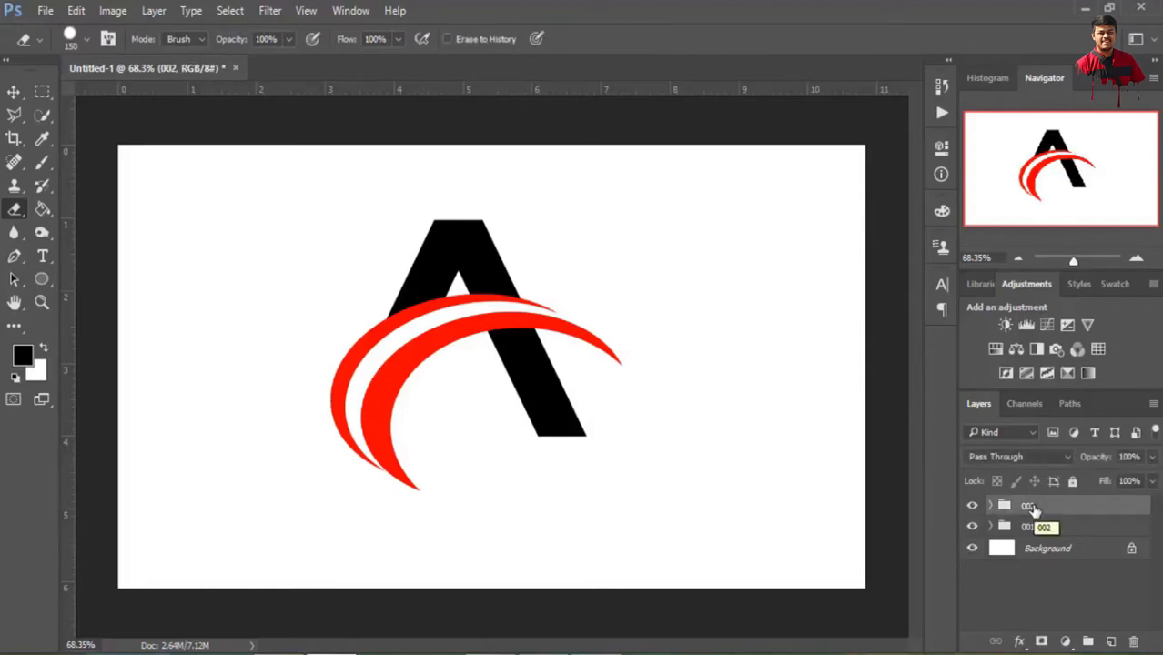
{"action": "left_click", "coordinate": [76, 11]}
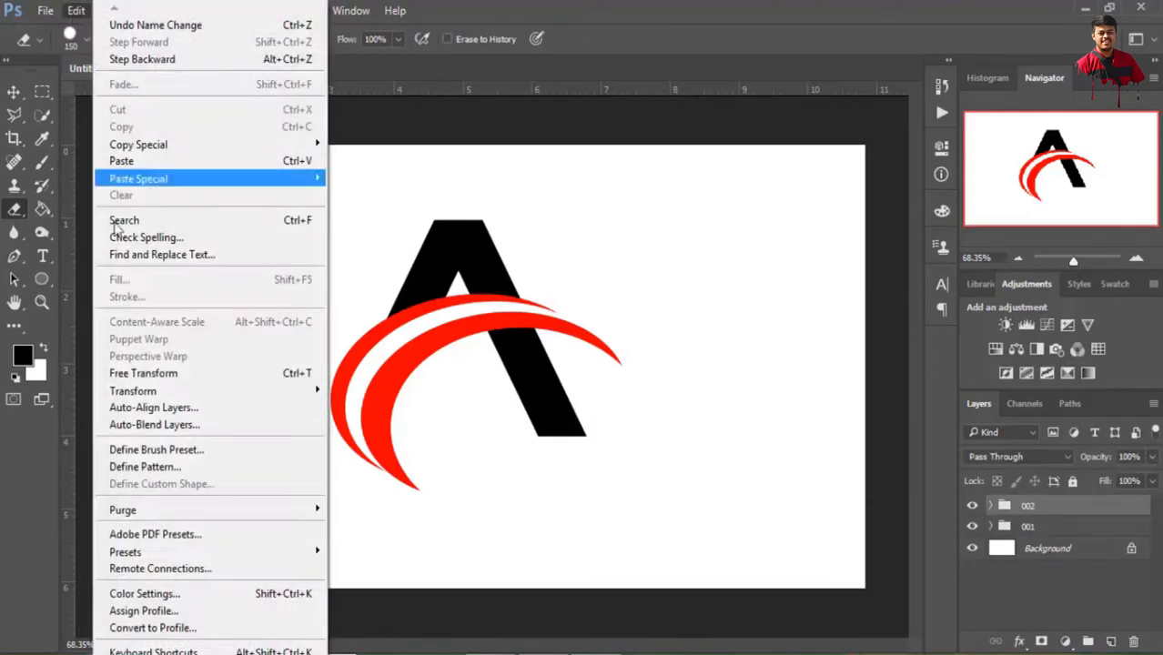
{"action": "left_click", "coordinate": [137, 373]}
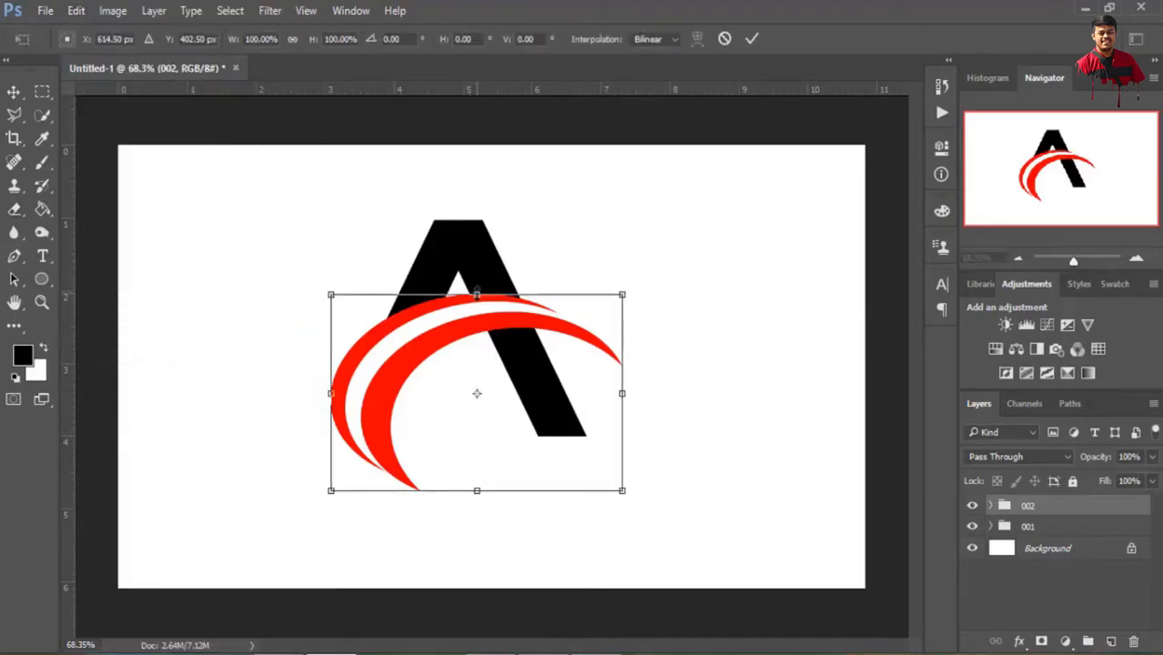
{"action": "left_click_drag", "start_coordinate": [476, 292], "coordinate": [476, 299]}
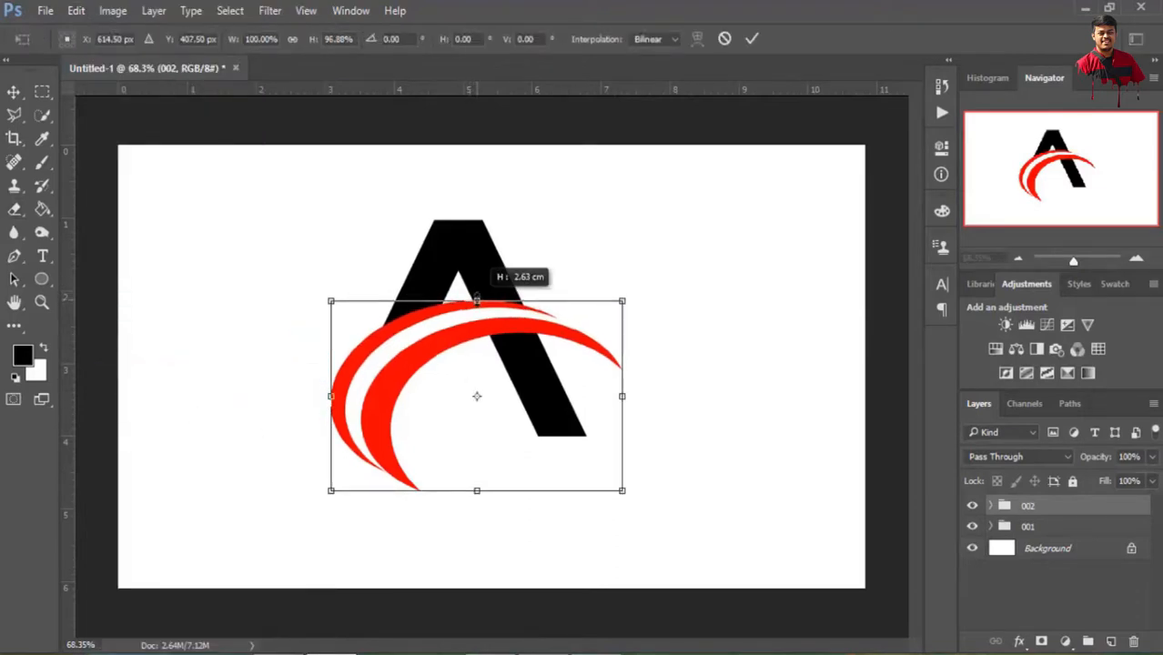
{"action": "left_click_drag", "start_coordinate": [474, 491], "coordinate": [477, 483]}
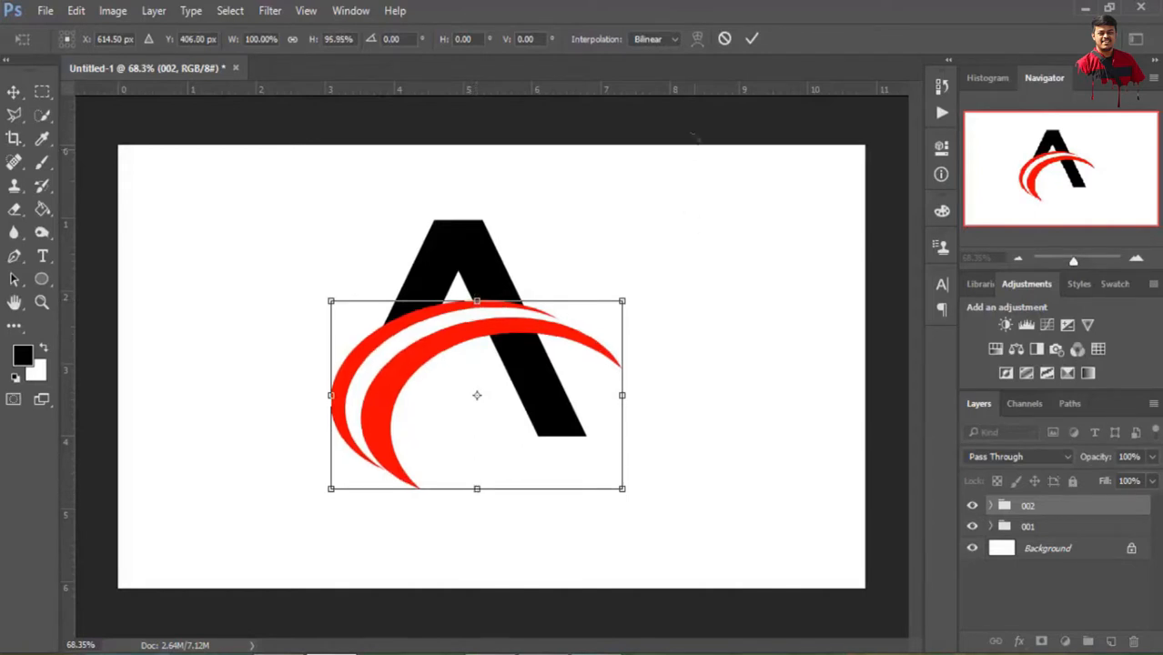
{"action": "left_click", "coordinate": [752, 38]}
{"action": "key", "text": "e"}
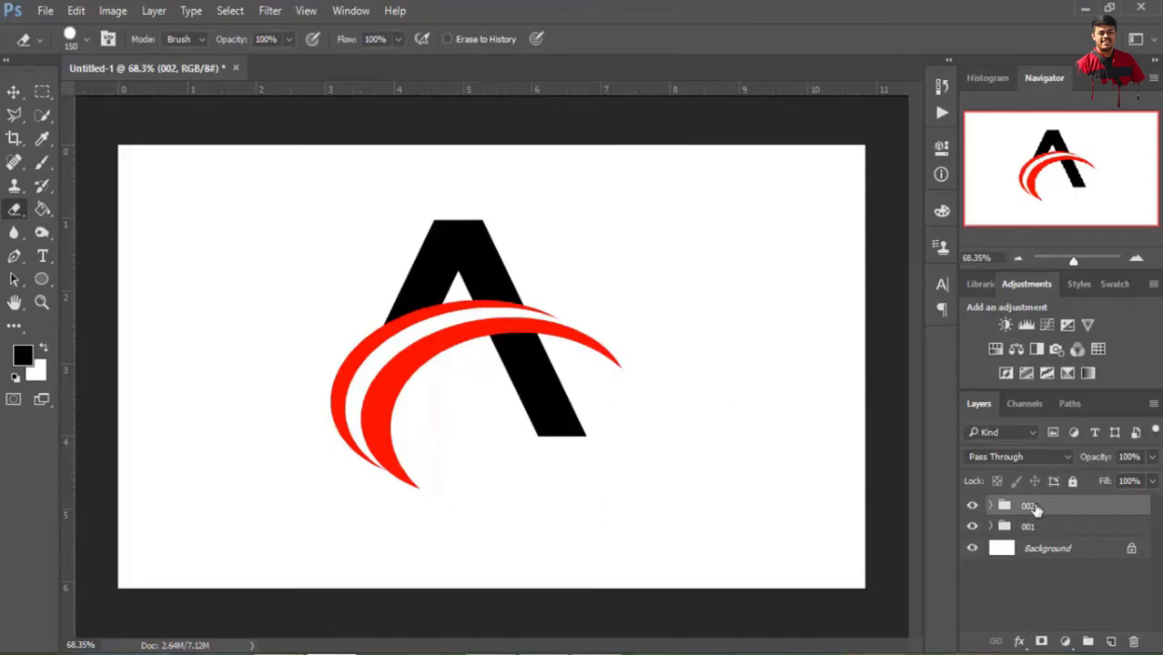
Add a Gradient Overlay to the Rectangle 1 layer, reset the gradient presets to the defaults and choose Foreground to Background
{"action": "left_click", "coordinate": [990, 526]}
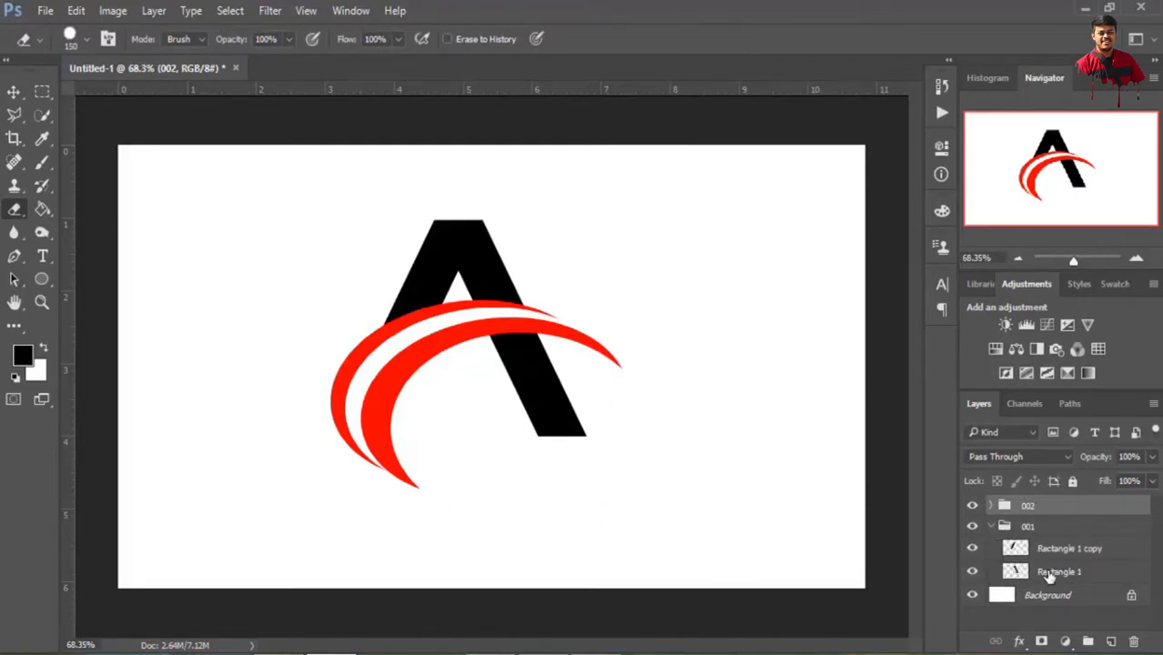
{"action": "left_click", "coordinate": [1049, 573]}
{"action": "left_click", "coordinate": [1020, 643]}
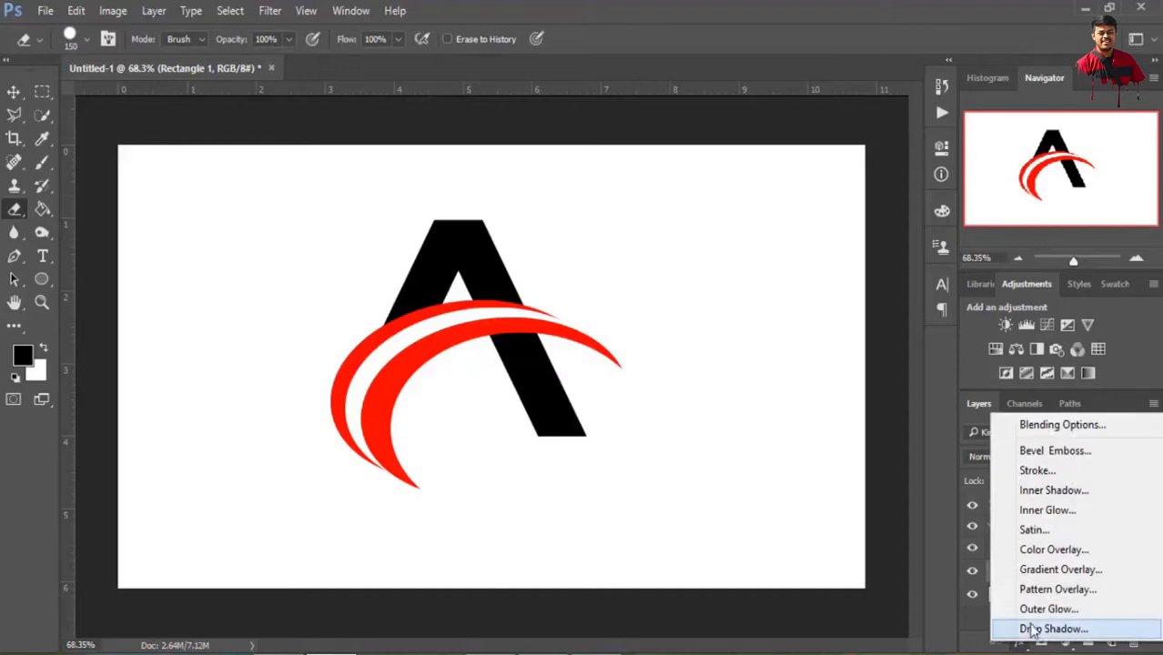
{"action": "left_click", "coordinate": [1038, 569]}
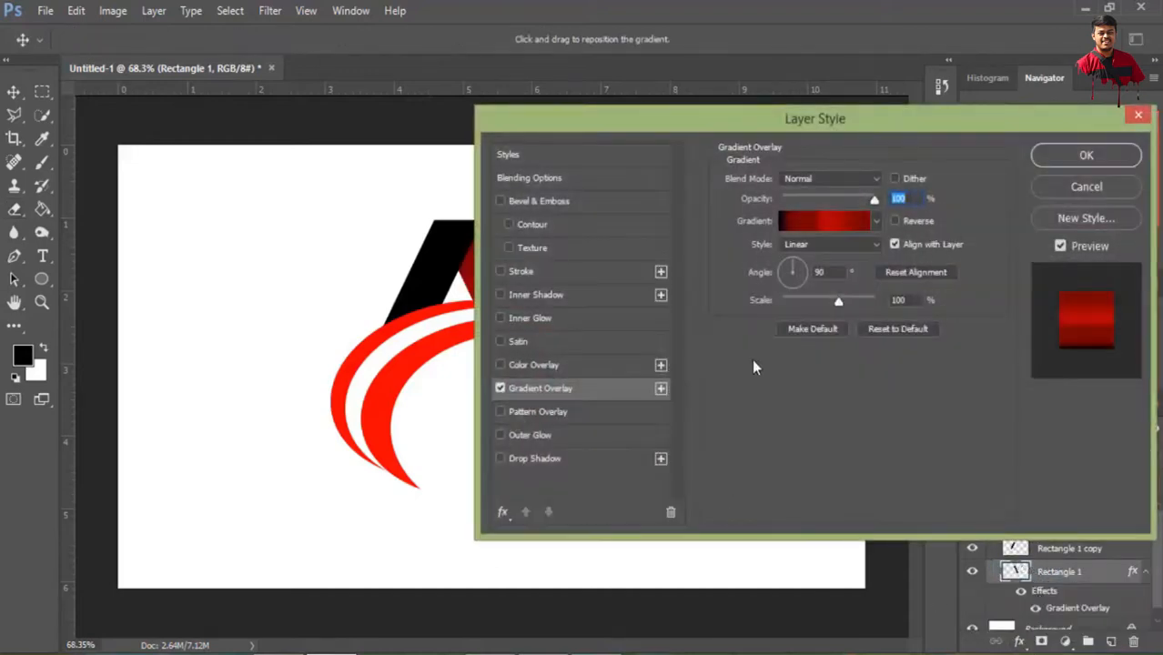
{"action": "left_click", "coordinate": [825, 220]}
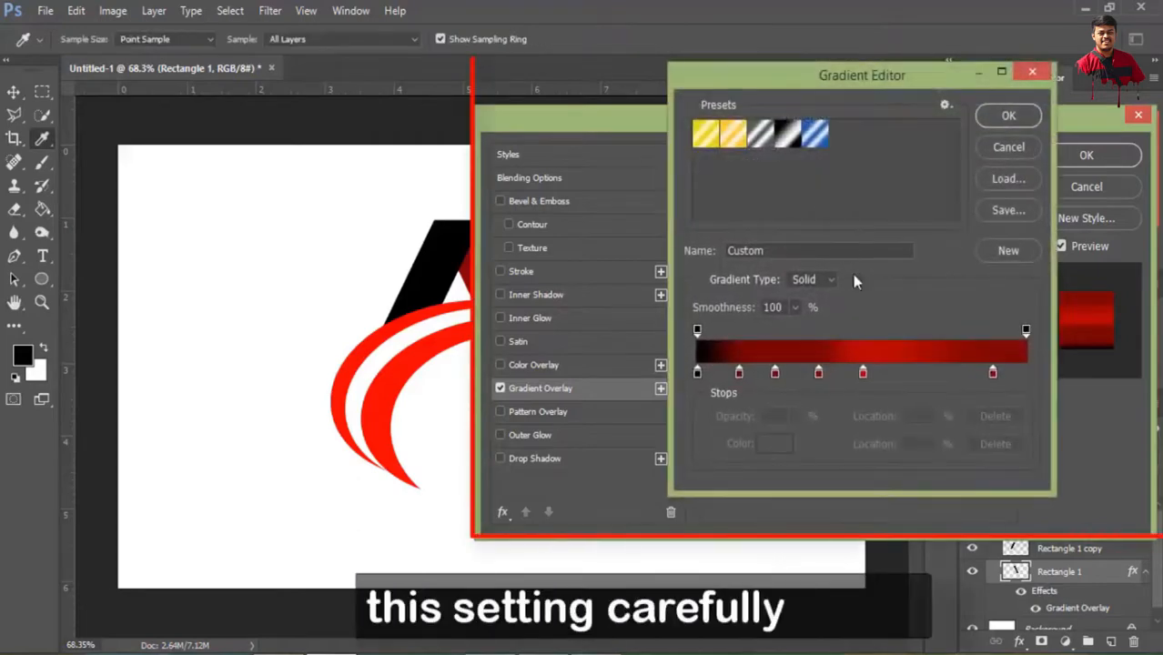
{"action": "left_click", "coordinate": [946, 105]}
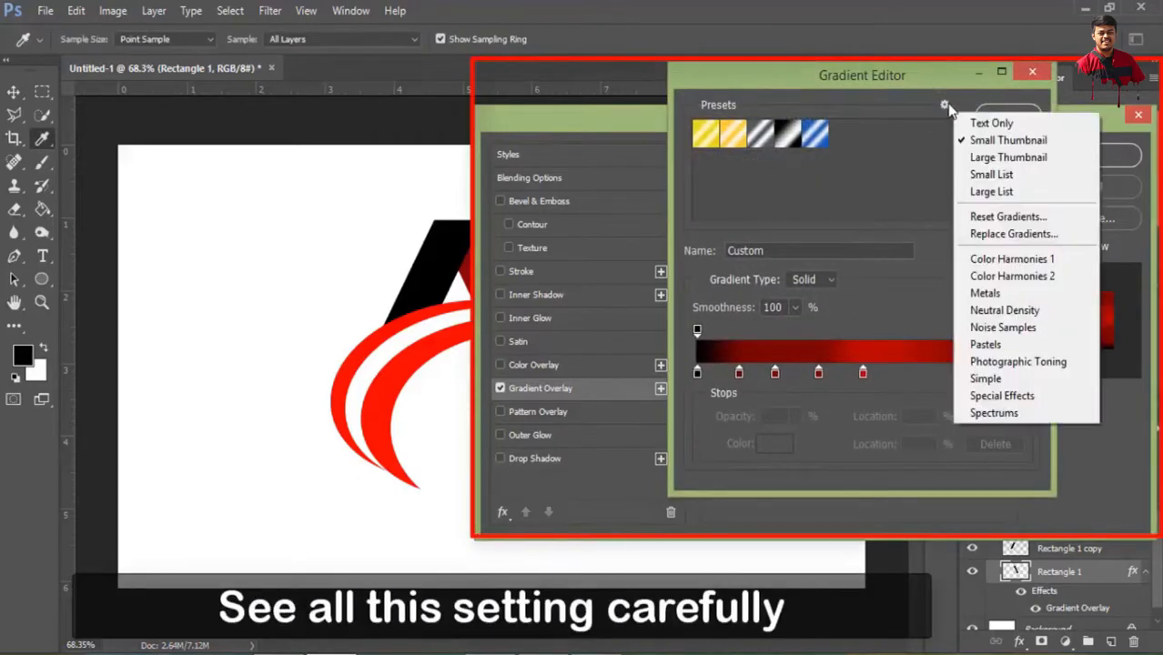
{"action": "left_click", "coordinate": [992, 217]}
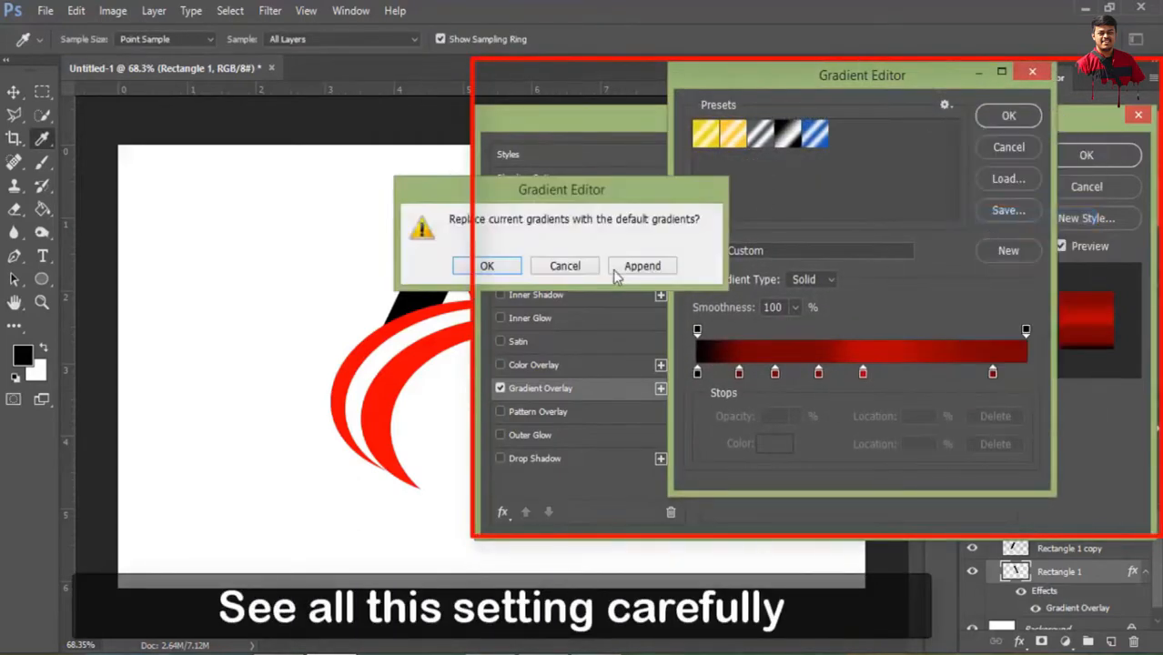
{"action": "left_click", "coordinate": [487, 270]}
{"action": "left_click", "coordinate": [703, 133]}
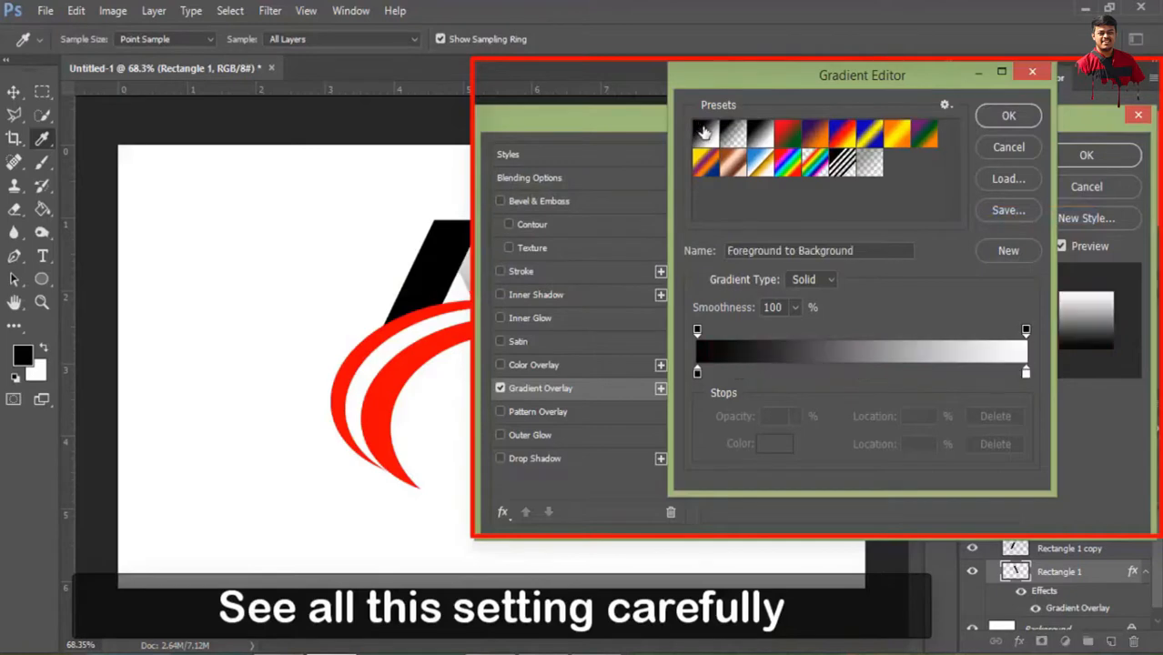
Set the gradient's black start stop to the light cyan 55fef0
{"action": "double_click", "coordinate": [697, 373]}
{"action": "left_click", "coordinate": [852, 229]}
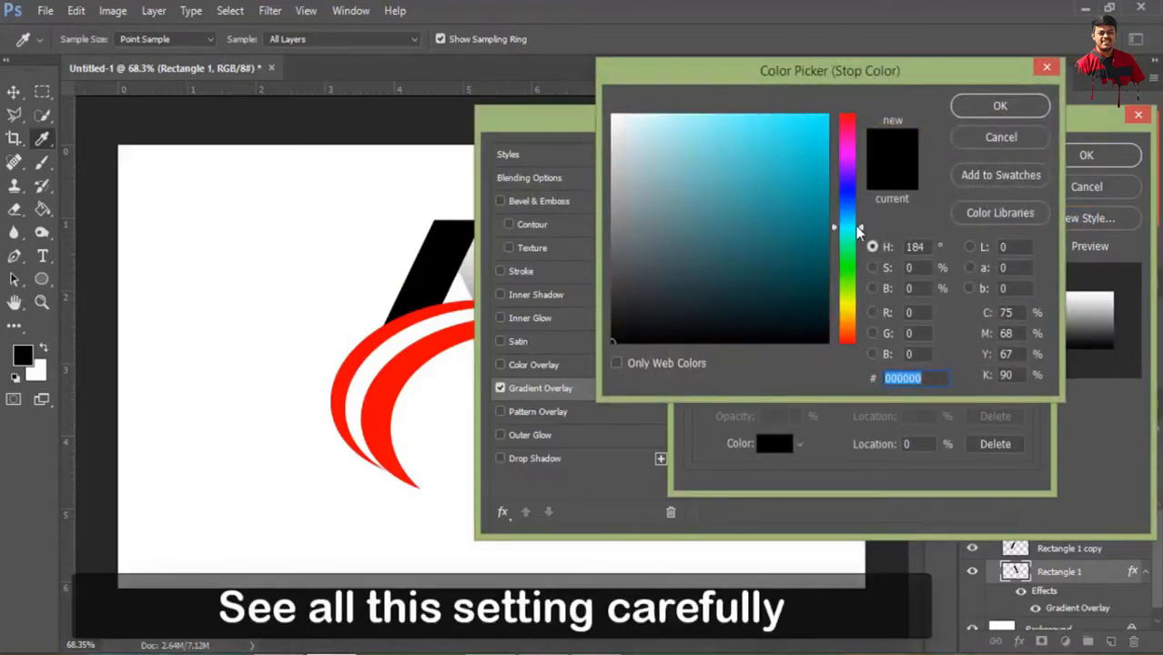
{"action": "left_click", "coordinate": [853, 228]}
{"action": "left_click_drag", "start_coordinate": [756, 118], "coordinate": [756, 112]}
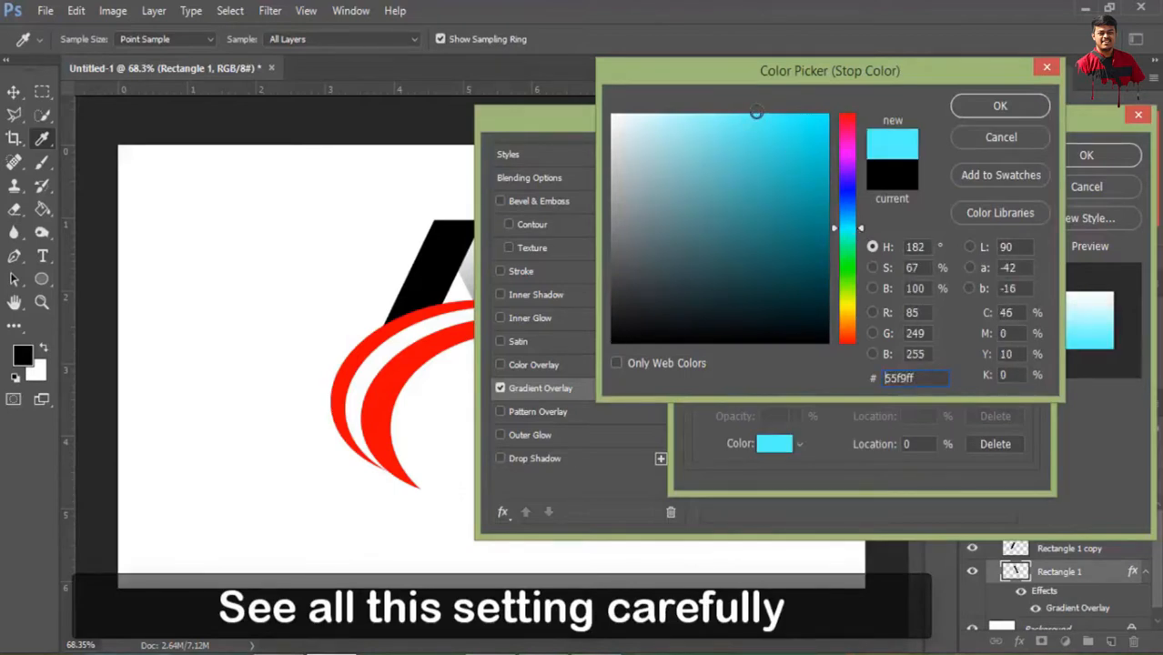
{"action": "left_click", "coordinate": [861, 229]}
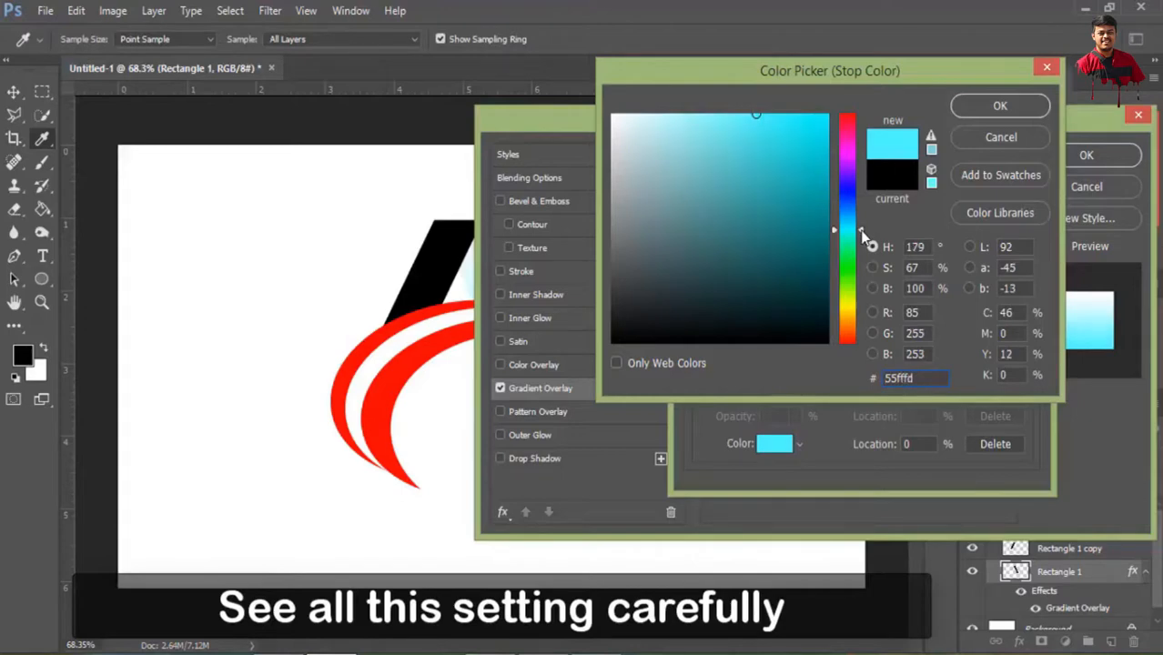
{"action": "left_click_drag", "start_coordinate": [860, 229], "coordinate": [861, 231]}
{"action": "left_click", "coordinate": [756, 116]}
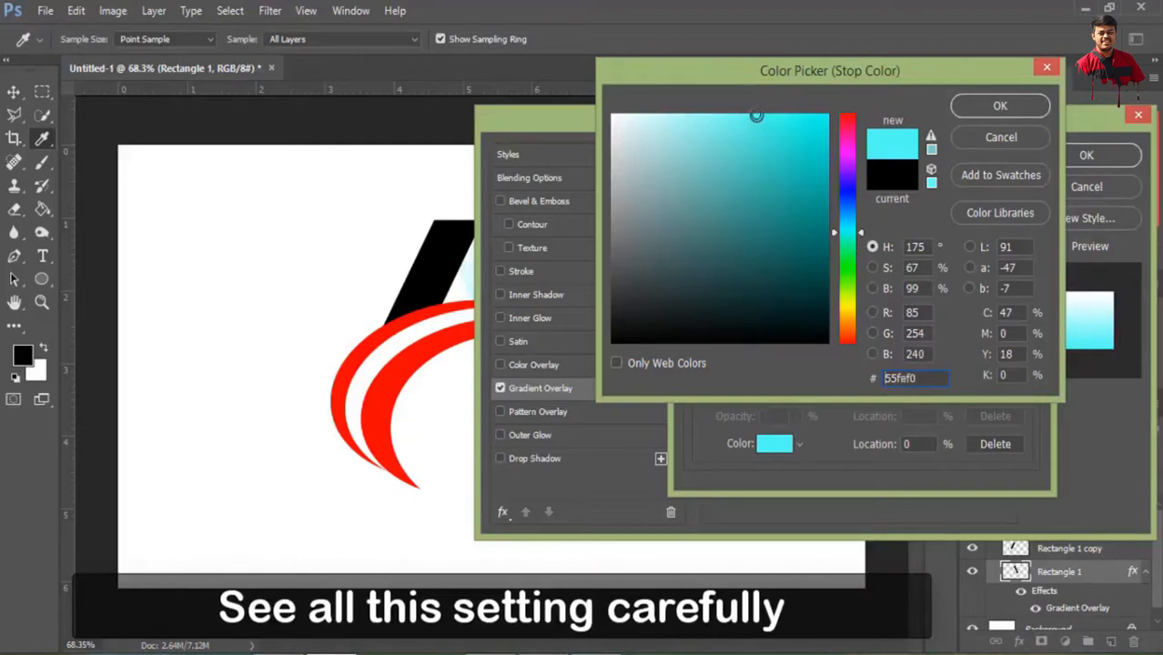
{"action": "left_click", "coordinate": [1001, 105]}
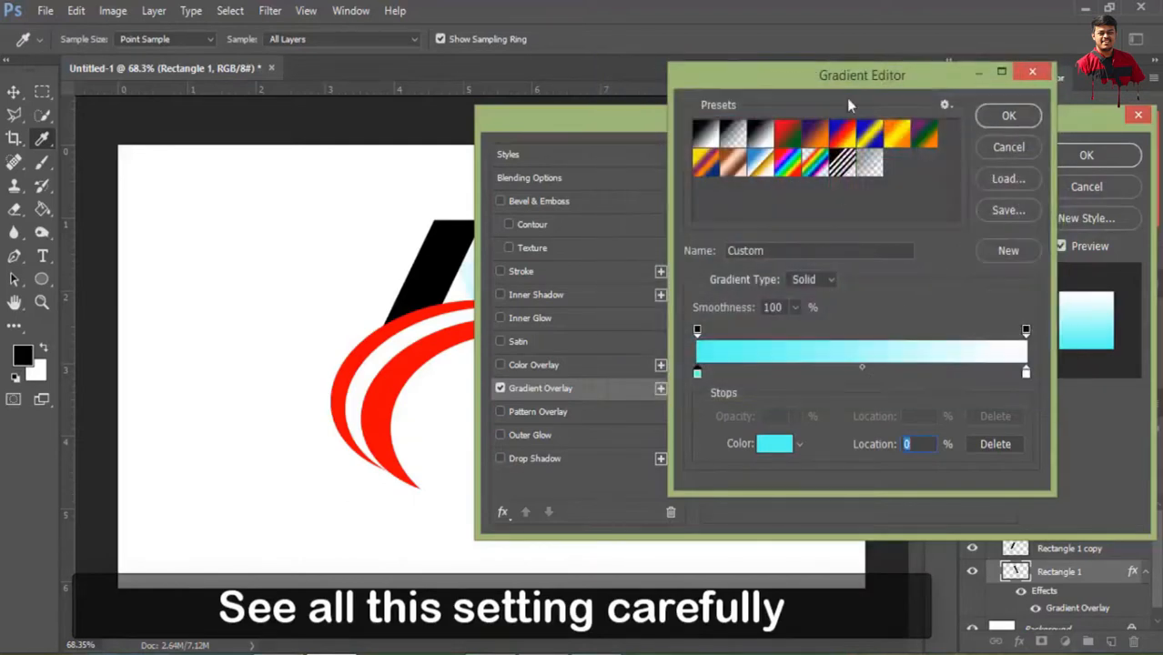
Set the gradient's white end stop to the dark teal 0b847a
{"action": "mouse_move", "coordinate": [860, 77]}
{"action": "left_mouse_down"}
{"action": "mouse_move", "coordinate": [863, 28]}
{"action": "mouse_move", "coordinate": [863, 92]}
{"action": "left_mouse_up"}
{"action": "double_click", "coordinate": [1027, 389]}
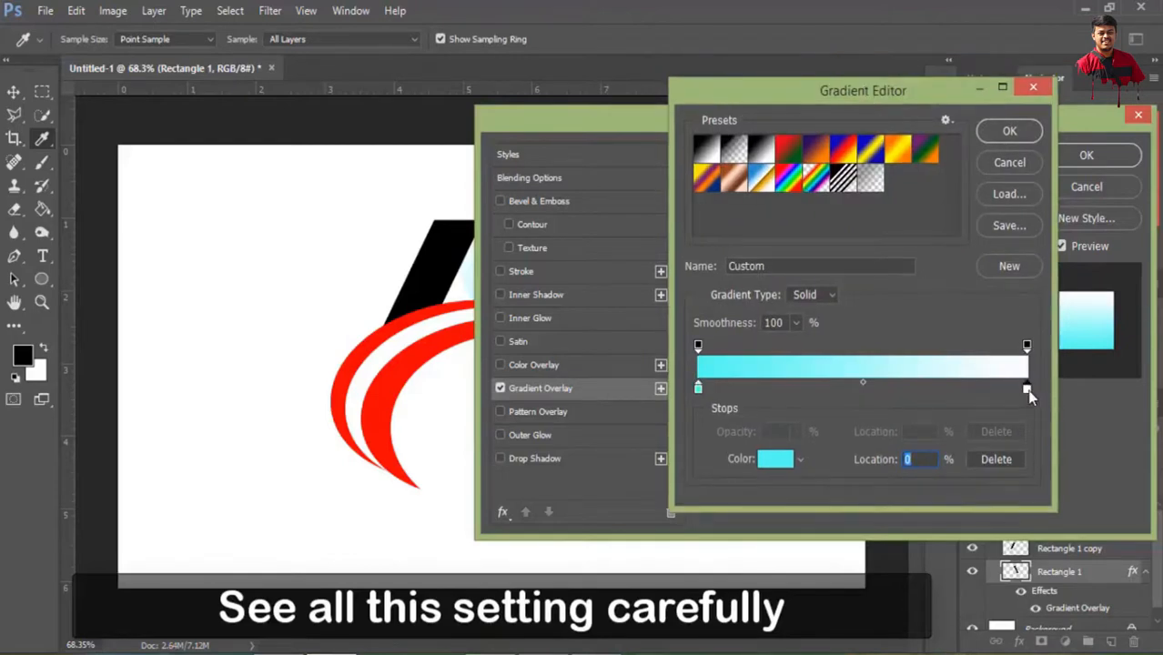
{"action": "left_click", "coordinate": [850, 231]}
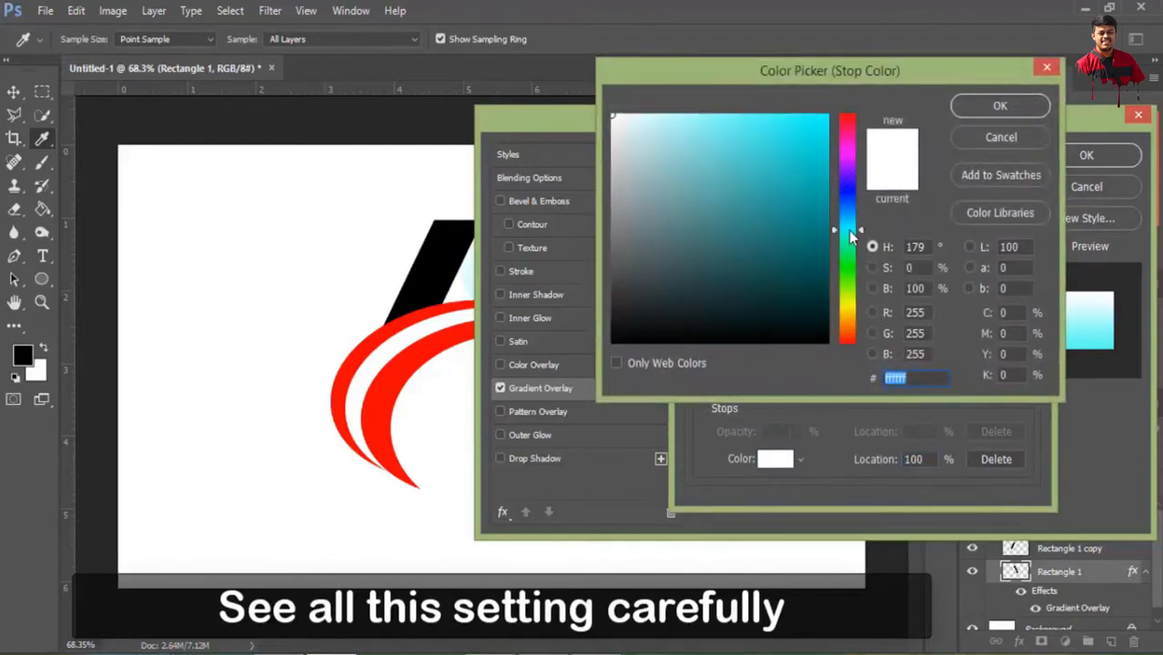
{"action": "left_click_drag", "start_coordinate": [854, 228], "coordinate": [861, 230]}
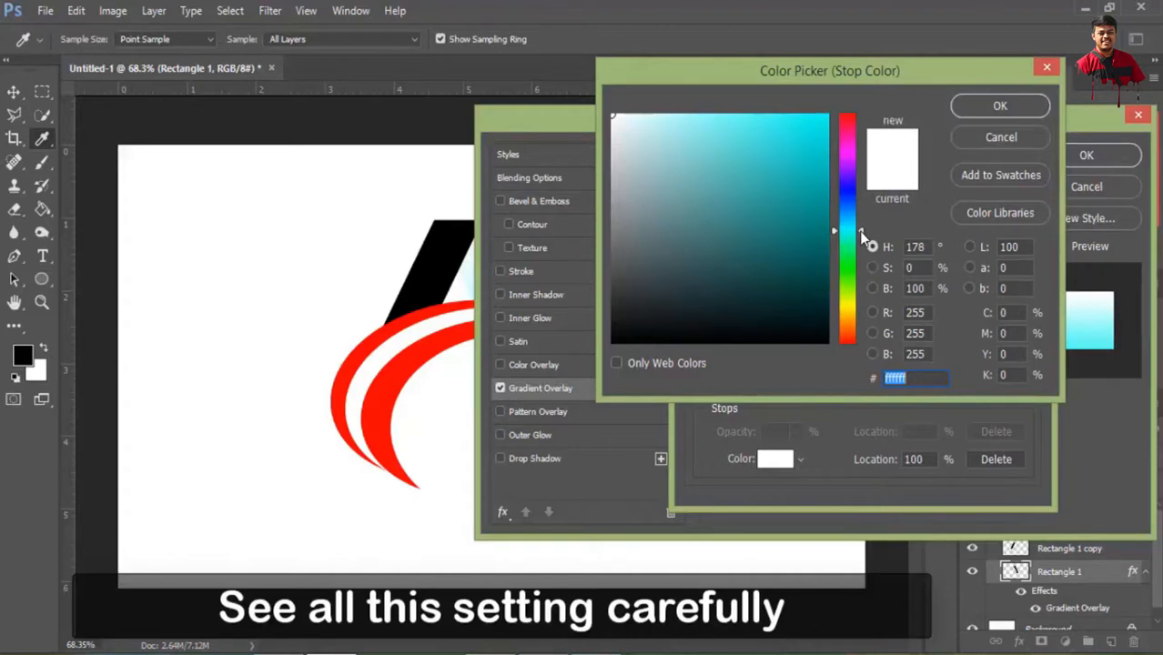
{"action": "left_click", "coordinate": [811, 226]}
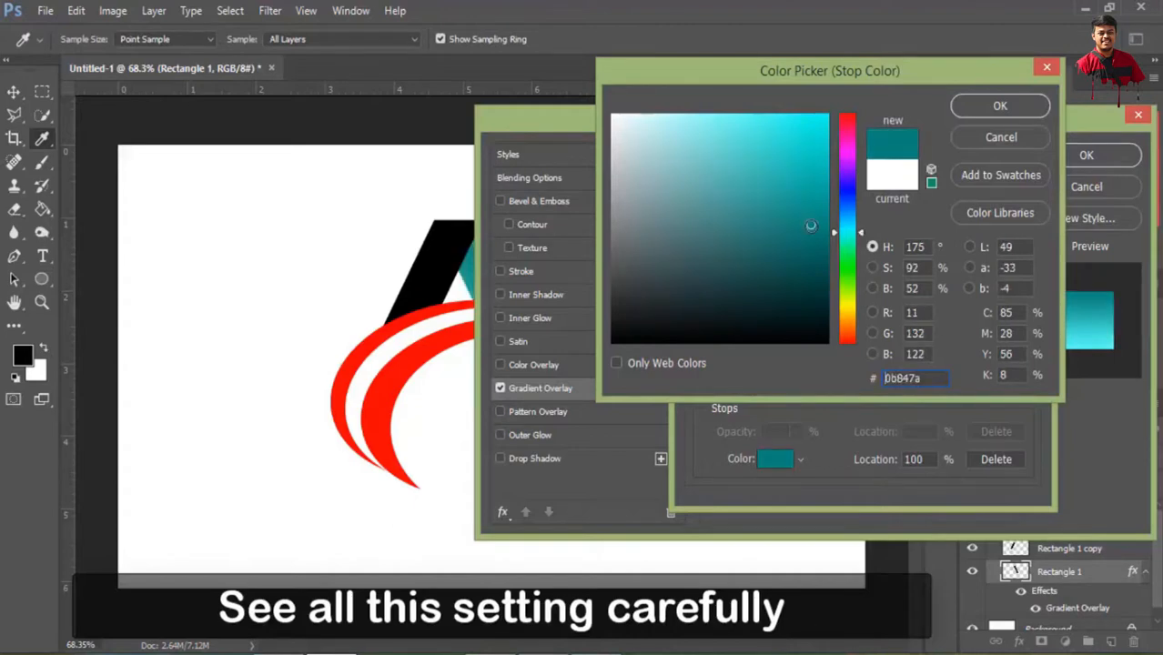
{"action": "left_click", "coordinate": [1001, 106]}
Accept the edited gradient and reverse its direction in the Rectangle 1 Gradient Overlay
{"action": "left_click_drag", "start_coordinate": [879, 93], "coordinate": [874, 159]}
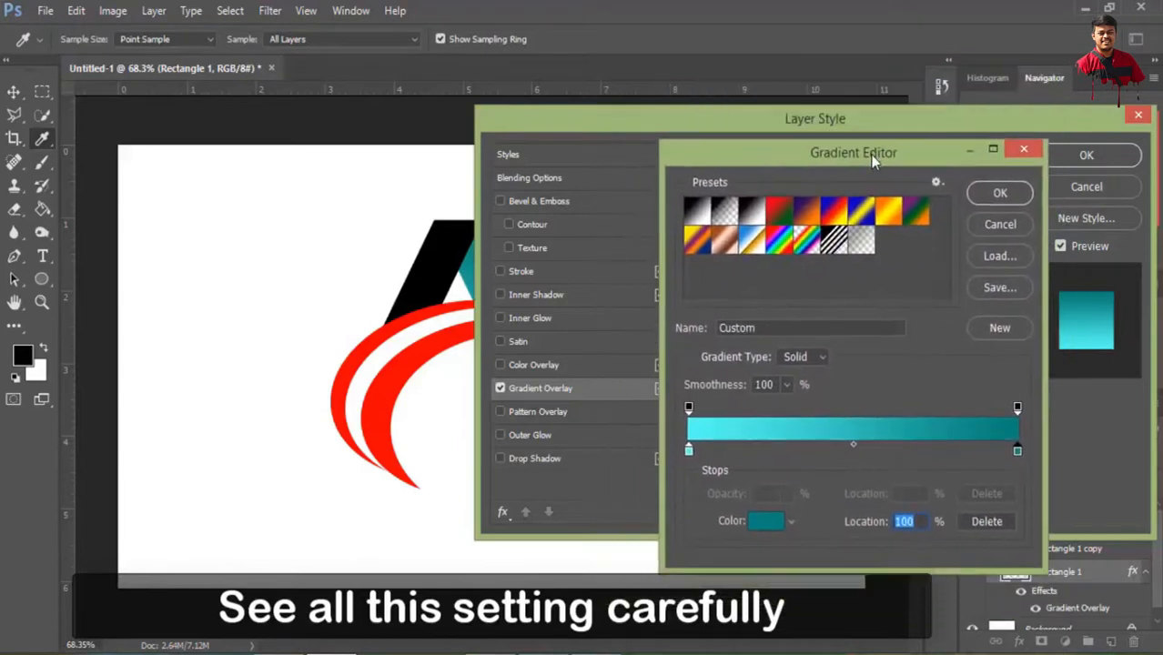
{"action": "left_click", "coordinate": [998, 196]}
{"action": "left_click_drag", "start_coordinate": [908, 122], "coordinate": [1010, 103]}
{"action": "left_click", "coordinate": [997, 199]}
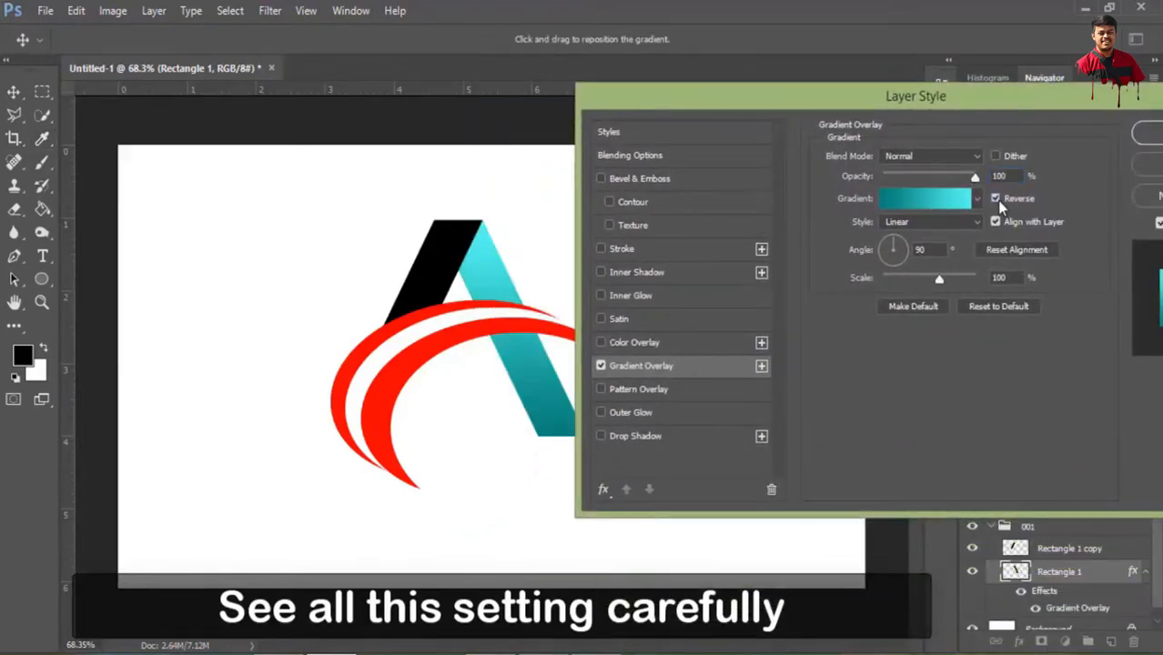
Reopen the gradient, shift its colour midpoint slightly toward the cyan stop and move the dark teal stop to 94%
{"action": "left_click", "coordinate": [930, 200]}
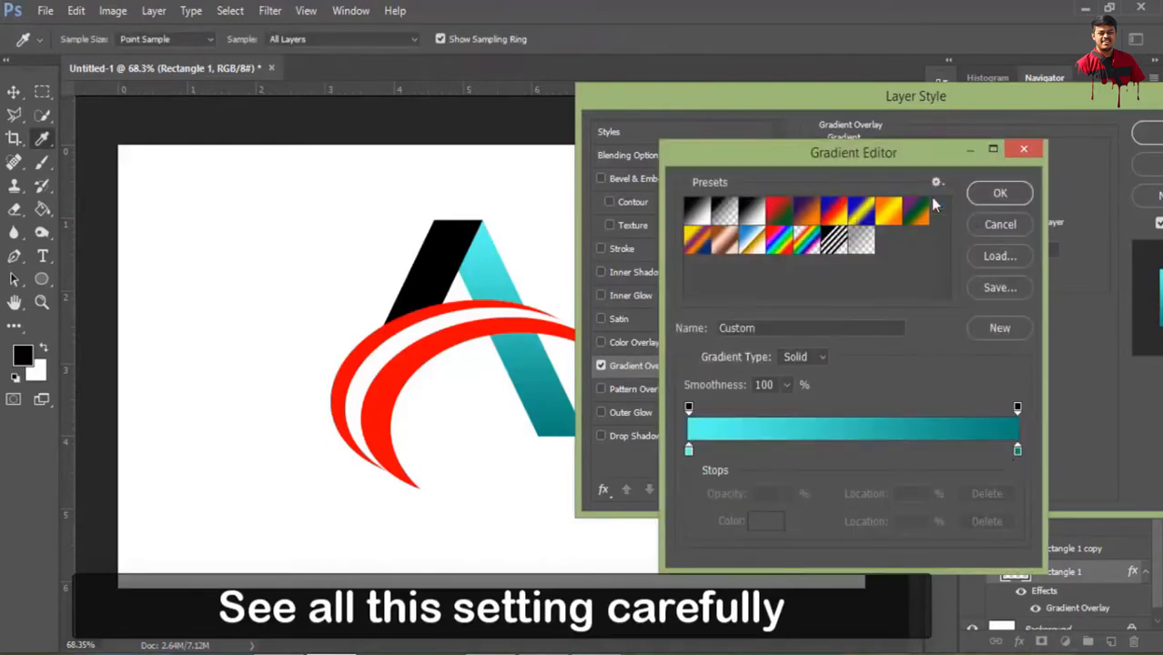
{"action": "left_click", "coordinate": [689, 450]}
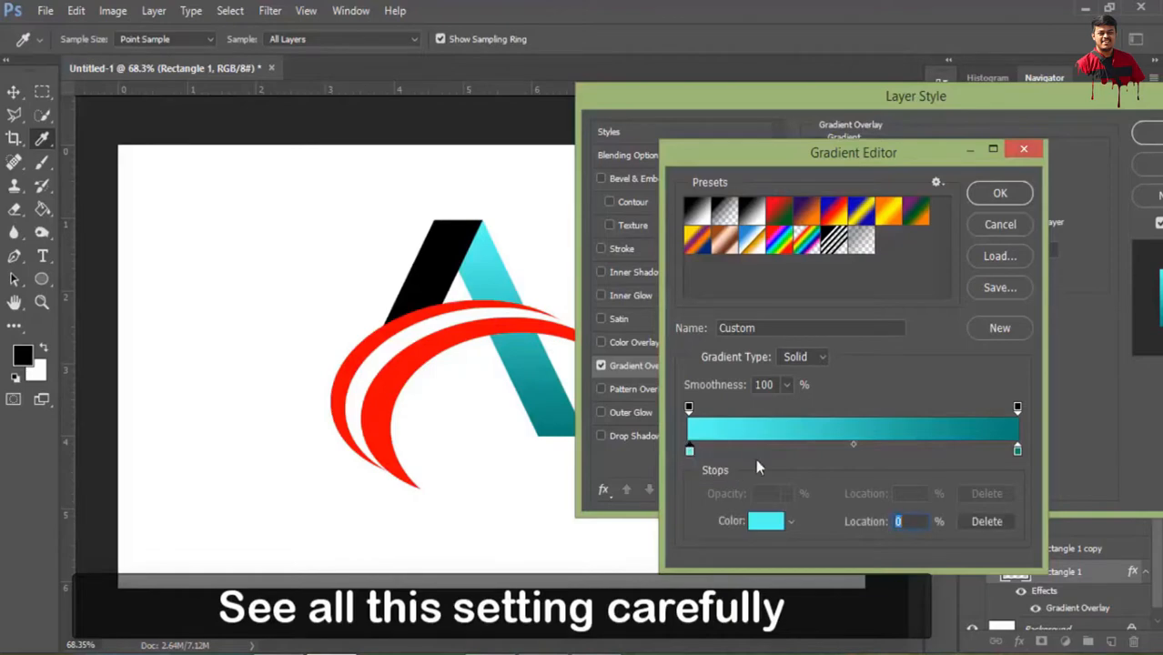
{"action": "mouse_move", "coordinate": [853, 447]}
{"action": "left_mouse_down"}
{"action": "mouse_move", "coordinate": [792, 447]}
{"action": "mouse_move", "coordinate": [837, 451]}
{"action": "left_mouse_up"}
{"action": "mouse_move", "coordinate": [1018, 450]}
{"action": "left_mouse_down"}
{"action": "mouse_move", "coordinate": [983, 450]}
{"action": "mouse_move", "coordinate": [999, 451]}
{"action": "left_mouse_up"}
Change the colour of the dark teal stop at 94% to 0b877d
{"action": "double_click", "coordinate": [998, 451]}
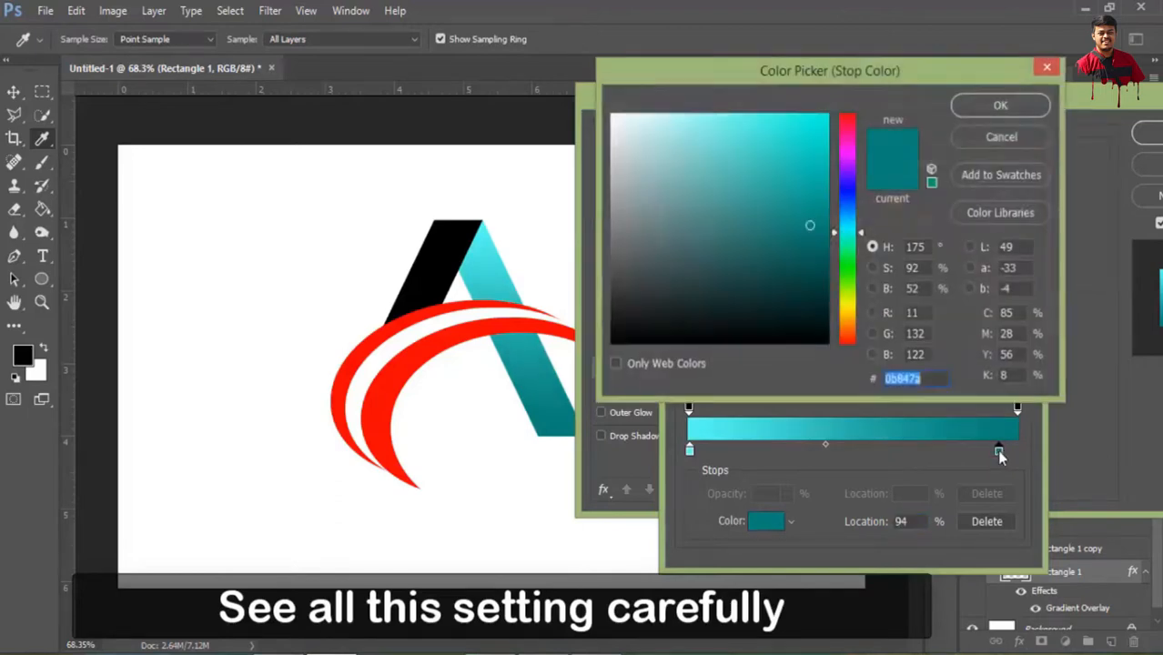
{"action": "left_click", "coordinate": [811, 236]}
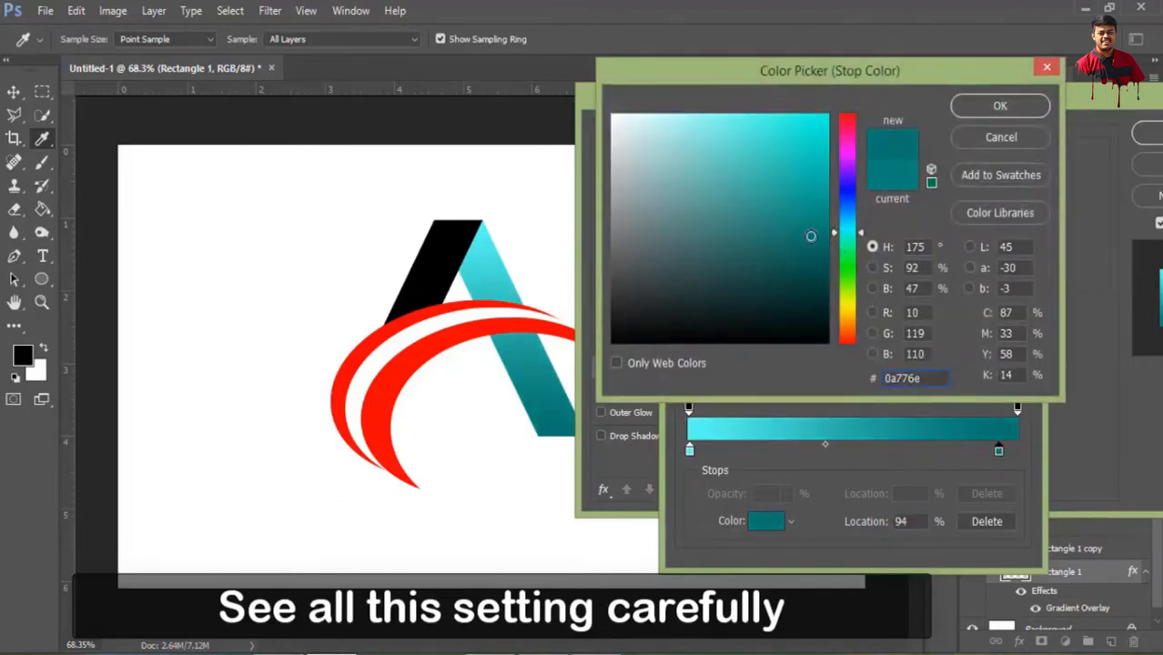
{"action": "left_click_drag", "start_coordinate": [811, 236], "coordinate": [811, 222]}
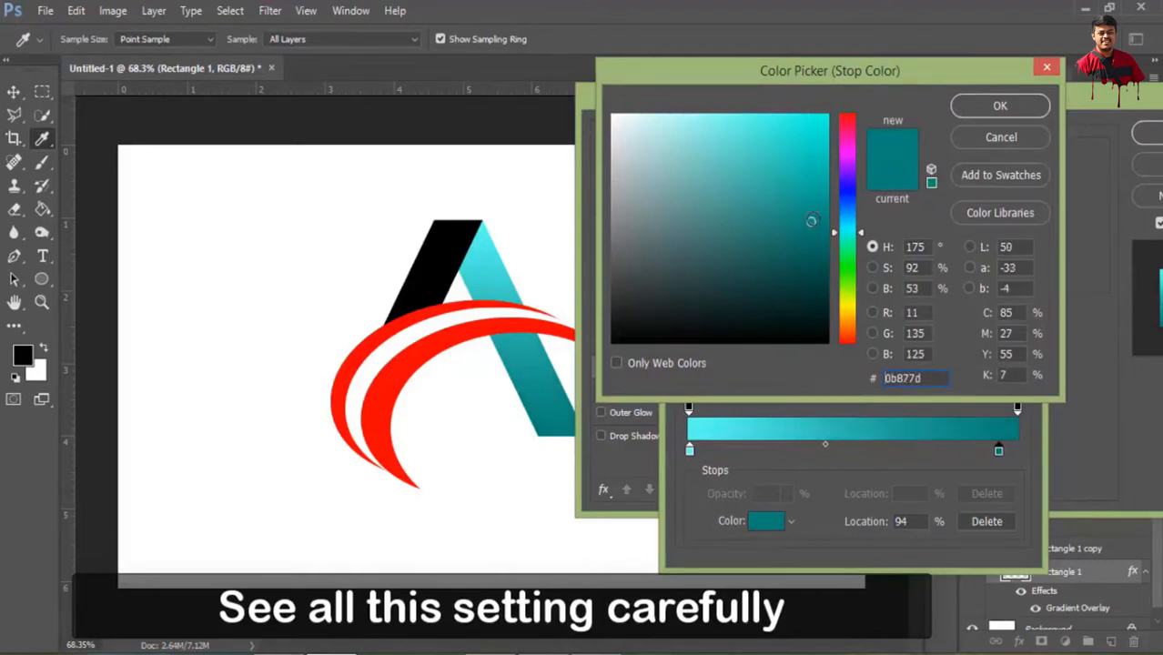
{"action": "left_click", "coordinate": [1001, 106]}
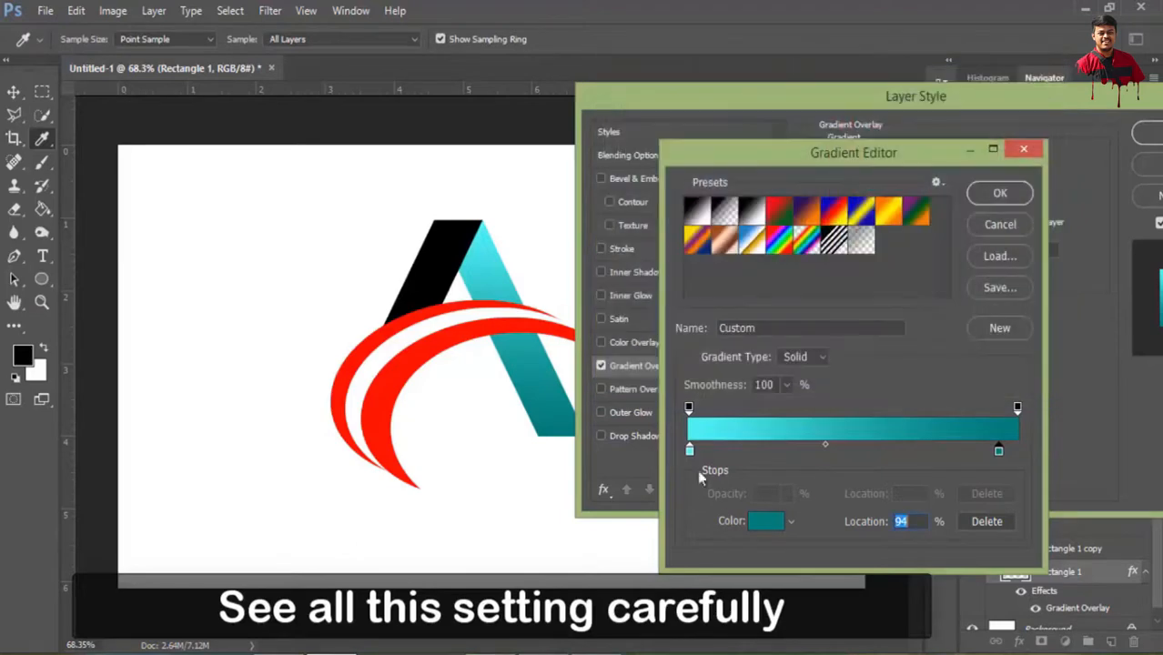
Lighten the gradient's cyan start stop to 6afdf1 and apply the Gradient Overlay to Rectangle 1
{"action": "double_click", "coordinate": [690, 450]}
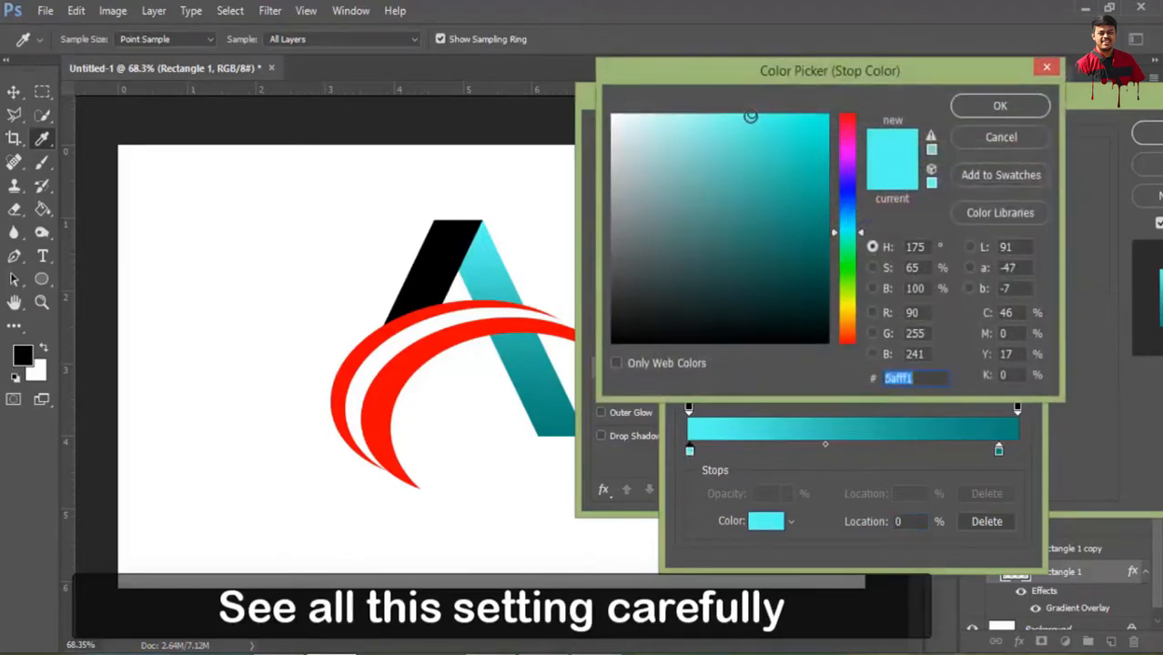
{"action": "left_click", "coordinate": [1001, 106]}
{"action": "left_click", "coordinate": [1000, 195]}
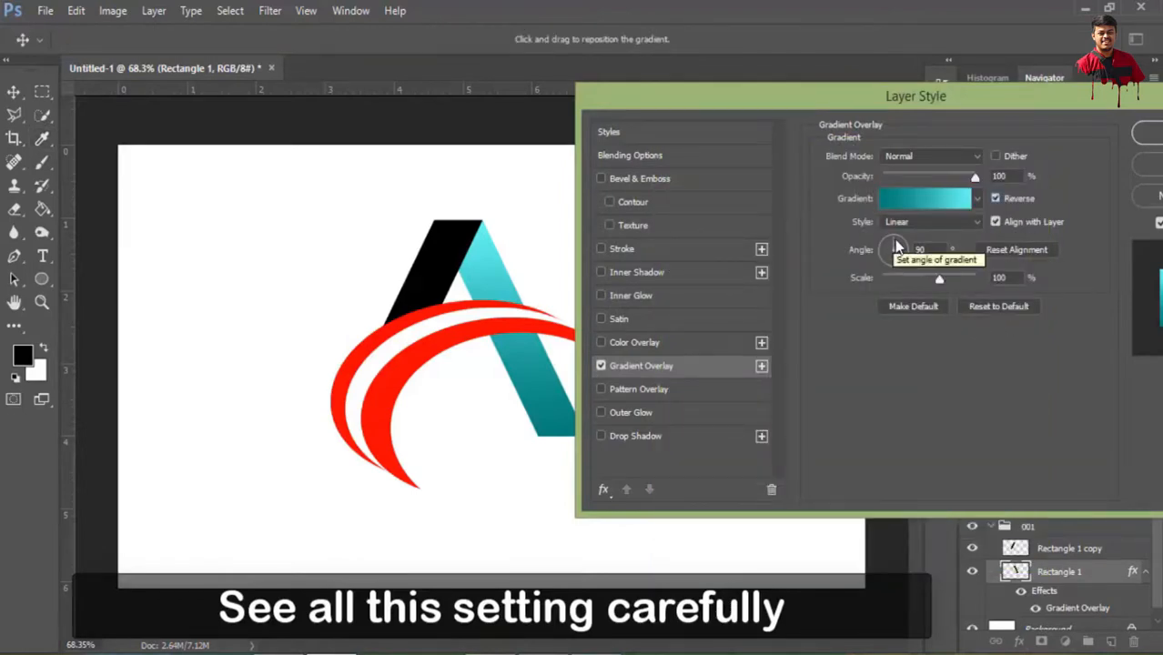
{"action": "left_click_drag", "start_coordinate": [914, 108], "coordinate": [845, 108]}
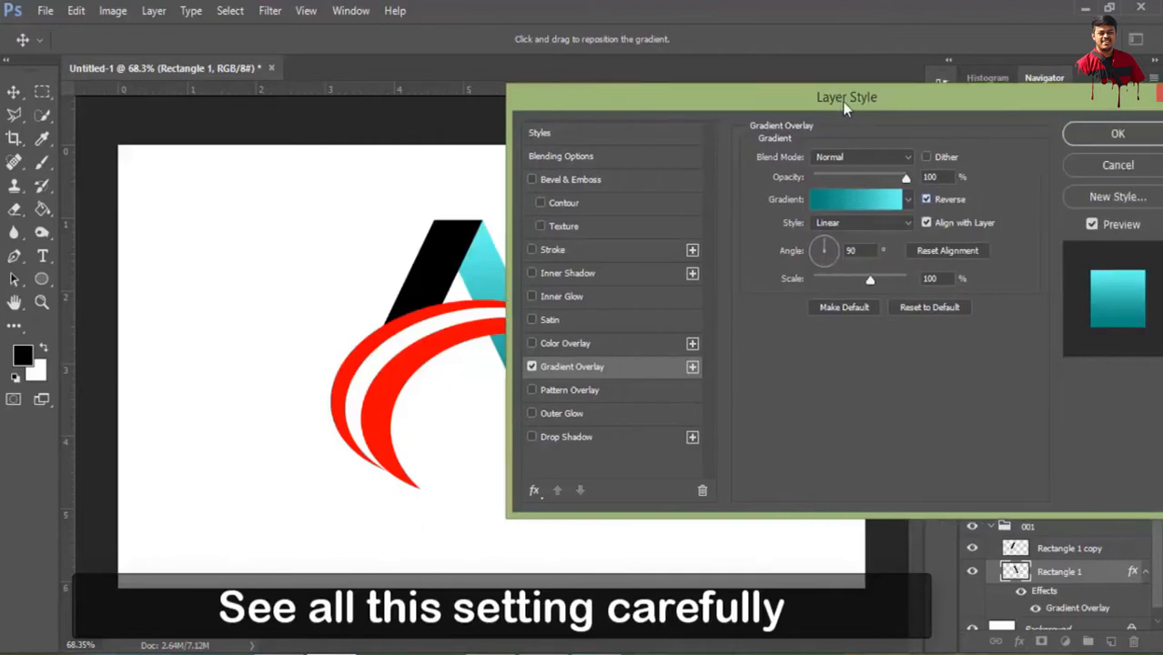
{"action": "left_click", "coordinate": [1119, 135]}
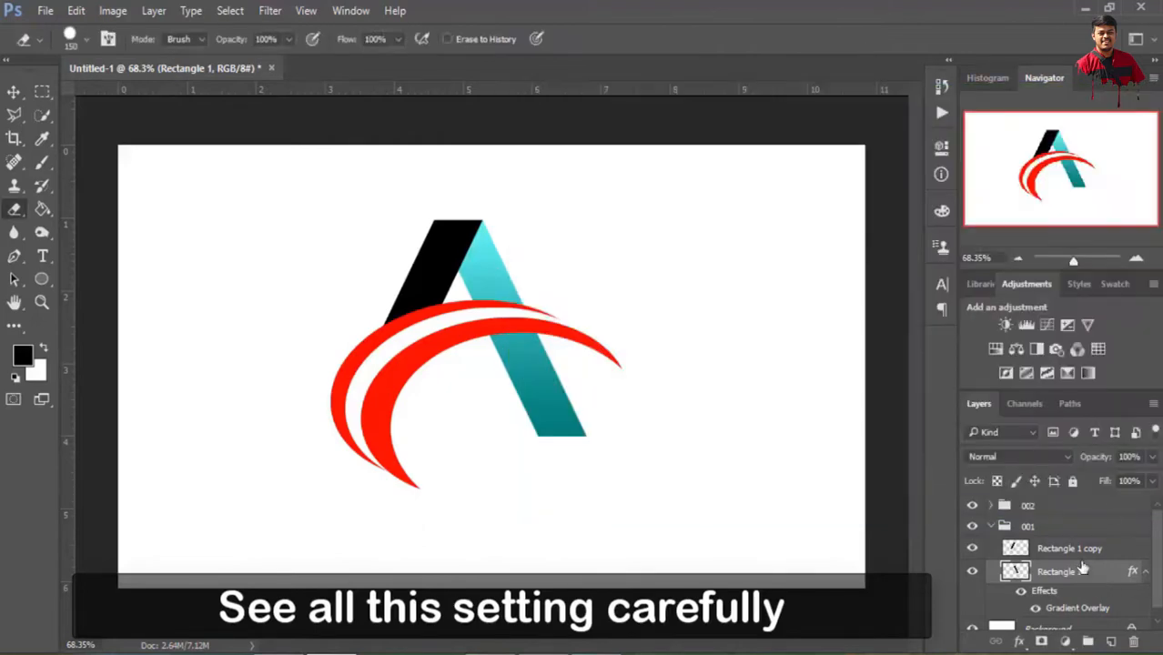
Add a Gradient Overlay to the Rectangle 1 copy layer and keep the logo's A visible beside its settings
{"action": "left_click", "coordinate": [1074, 550]}
{"action": "left_click", "coordinate": [1019, 642]}
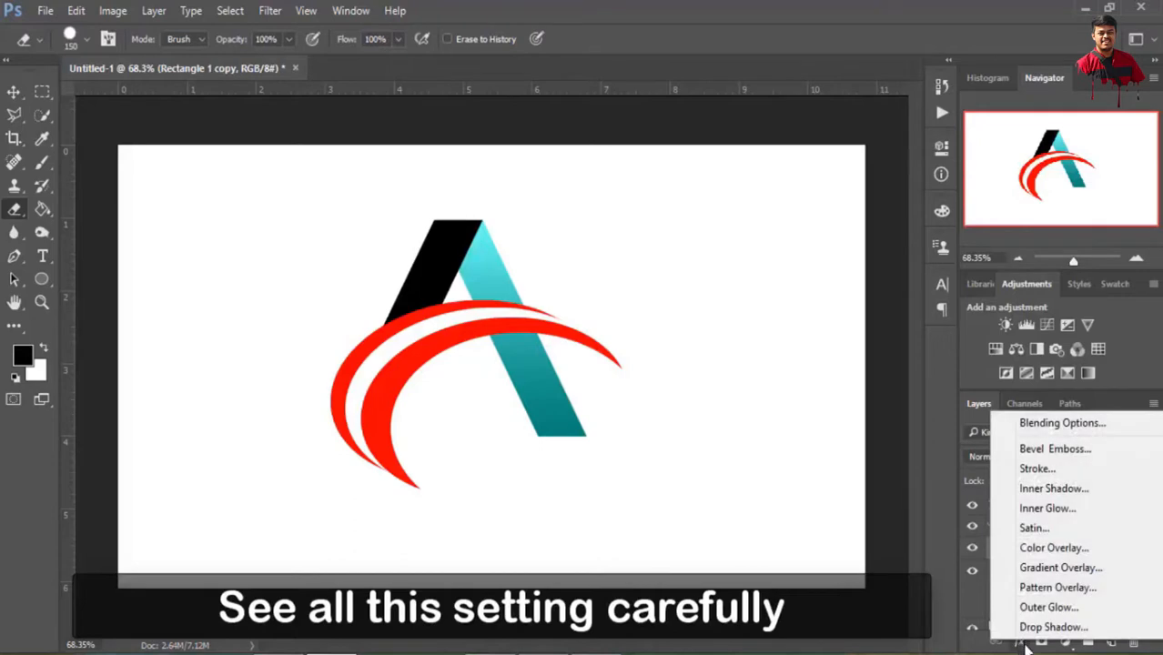
{"action": "left_click", "coordinate": [1033, 568]}
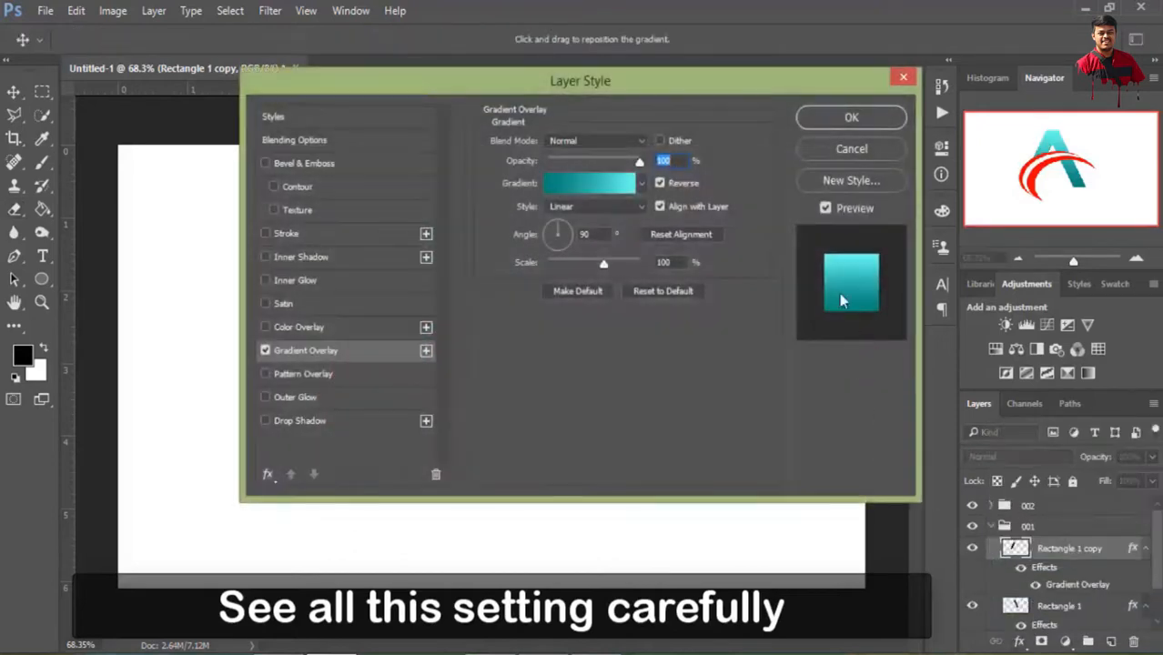
{"action": "left_click_drag", "start_coordinate": [645, 104], "coordinate": [1018, 91]}
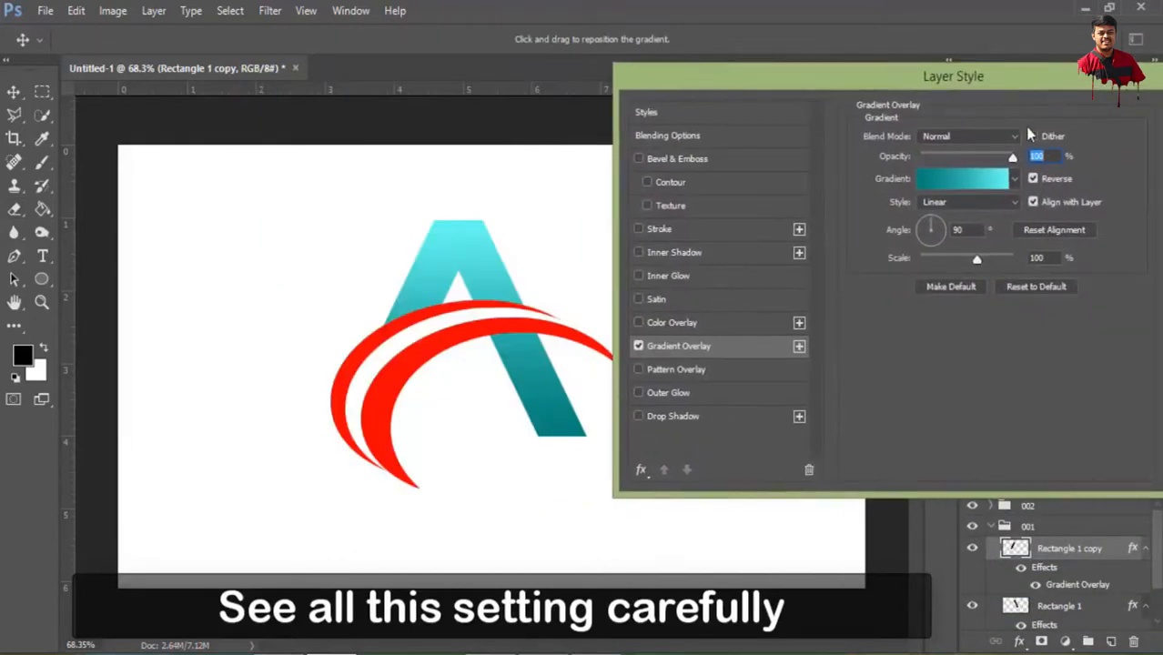
Check the colours of the cyan start stop and the dark teal stop in the Rectangle 1 copy gradient
{"action": "left_click", "coordinate": [967, 181]}
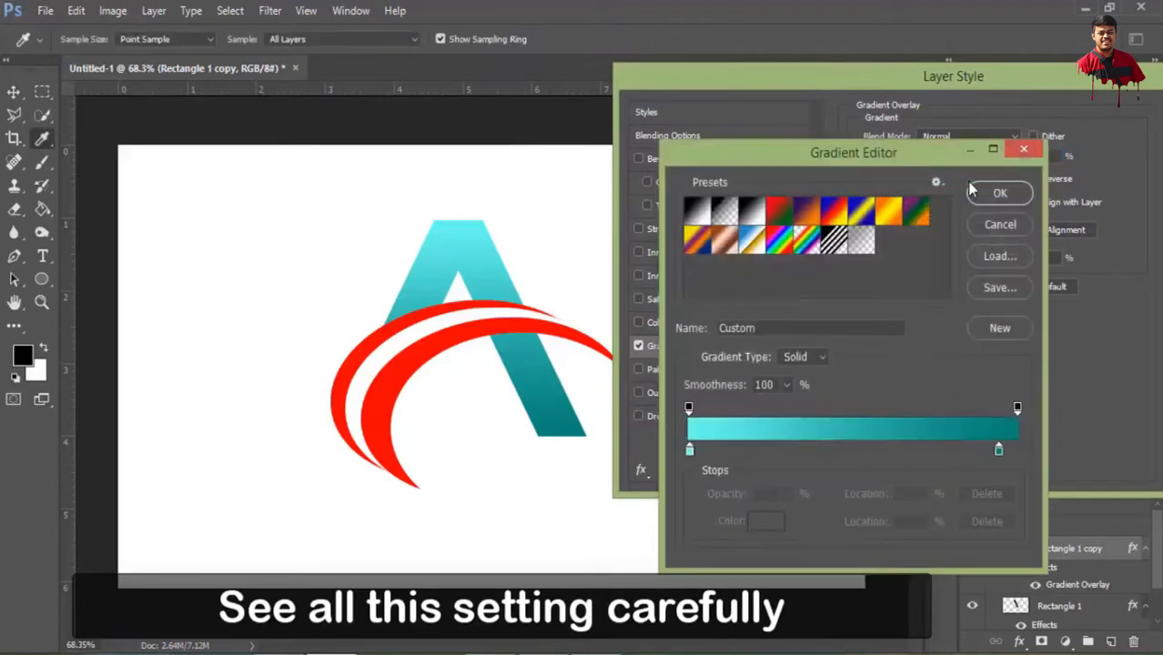
{"action": "left_click", "coordinate": [690, 451]}
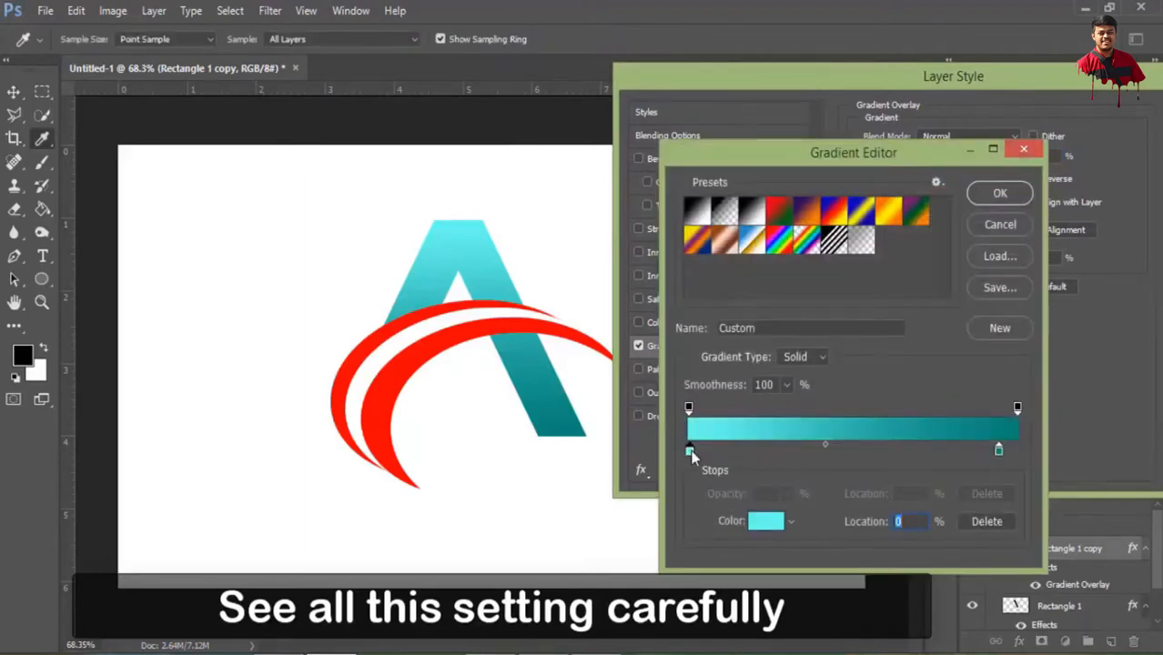
{"action": "double_click", "coordinate": [690, 452]}
{"action": "left_click", "coordinate": [1027, 107]}
{"action": "left_click", "coordinate": [998, 451]}
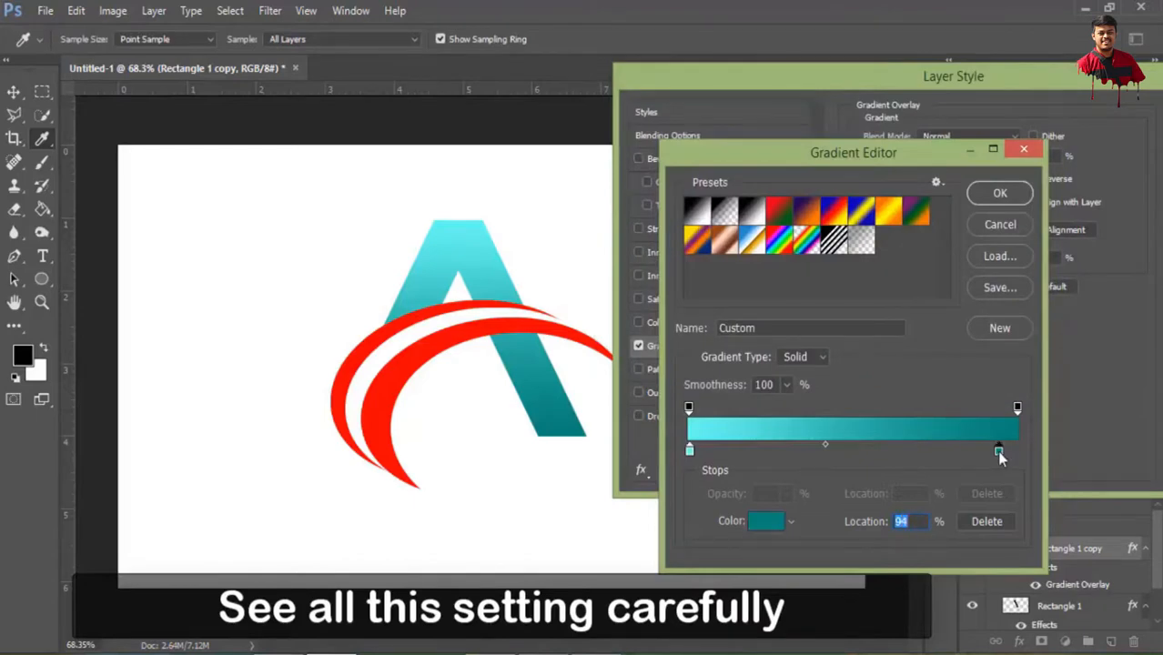
{"action": "double_click", "coordinate": [998, 452]}
{"action": "left_click", "coordinate": [1016, 110]}
{"action": "left_click", "coordinate": [1014, 192]}
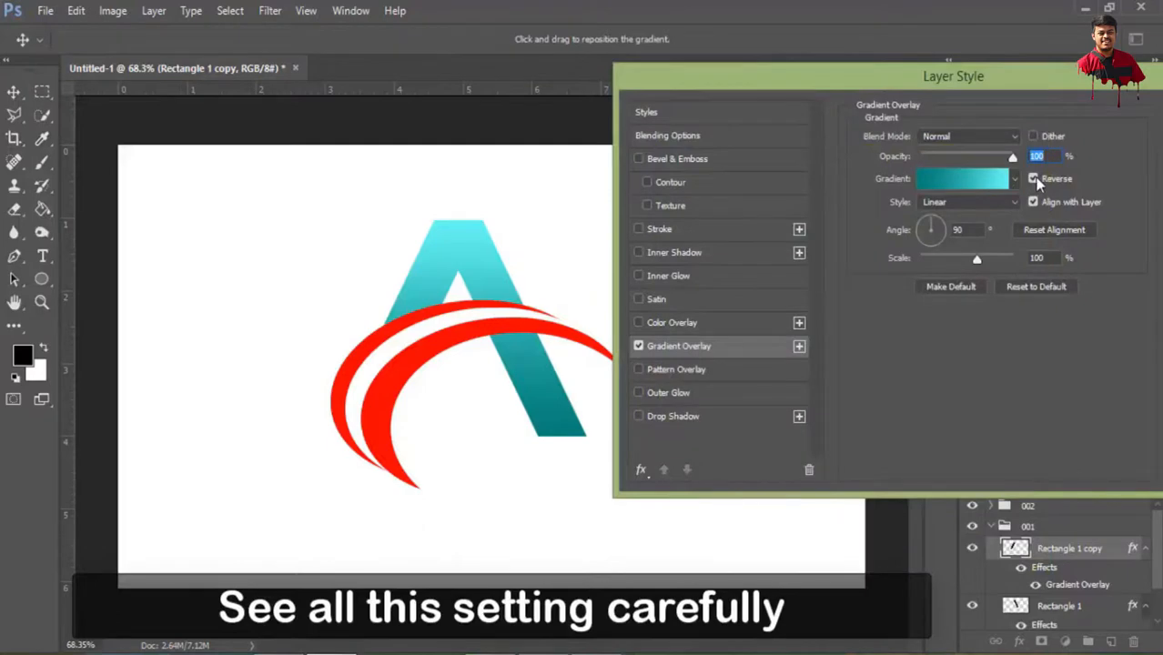
Turn off Reverse for the Rectangle 1 copy gradient and set its angle to 108°
{"action": "left_click", "coordinate": [1035, 180]}
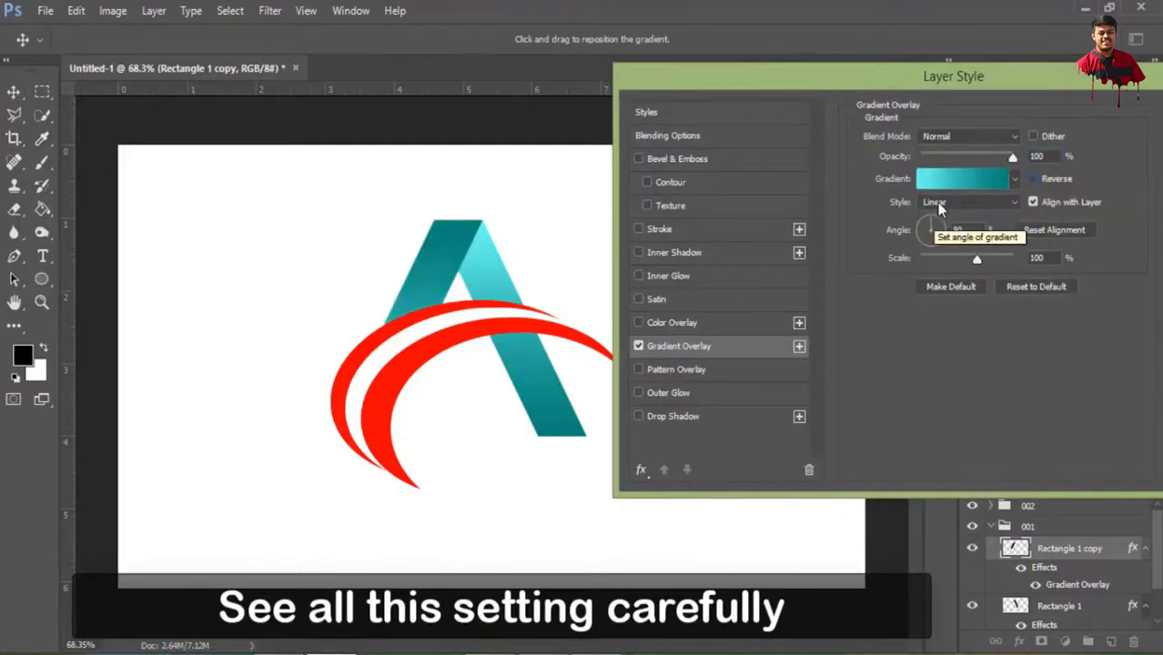
{"action": "left_click", "coordinate": [927, 226]}
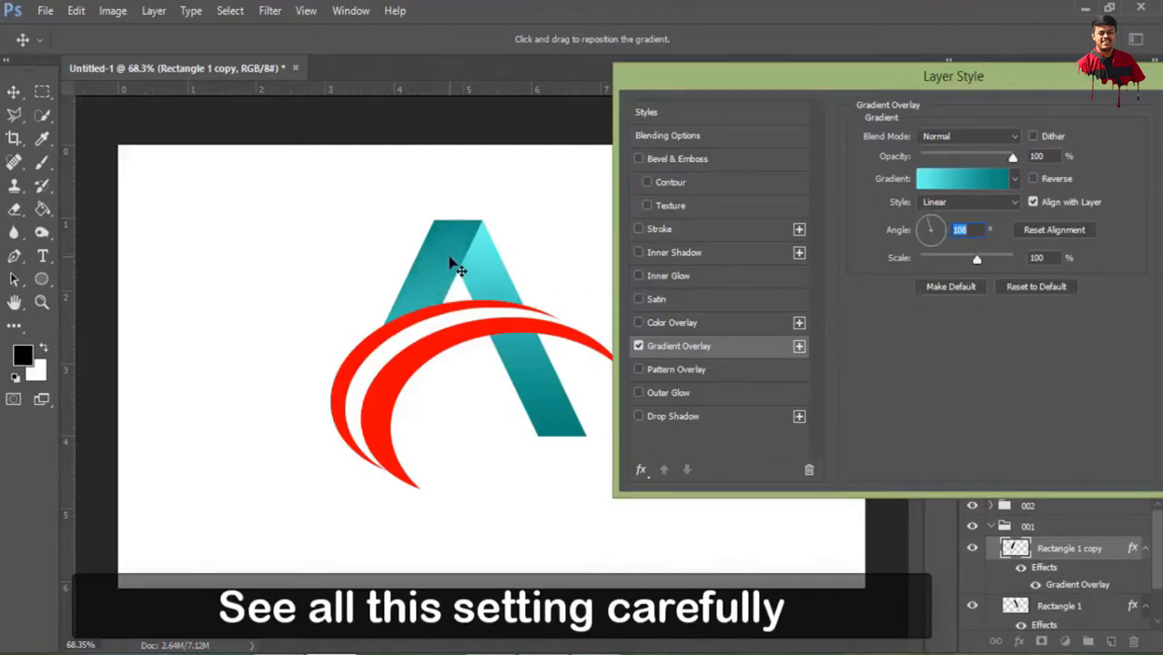
{"action": "left_click", "coordinate": [929, 227]}
{"action": "left_click", "coordinate": [927, 228]}
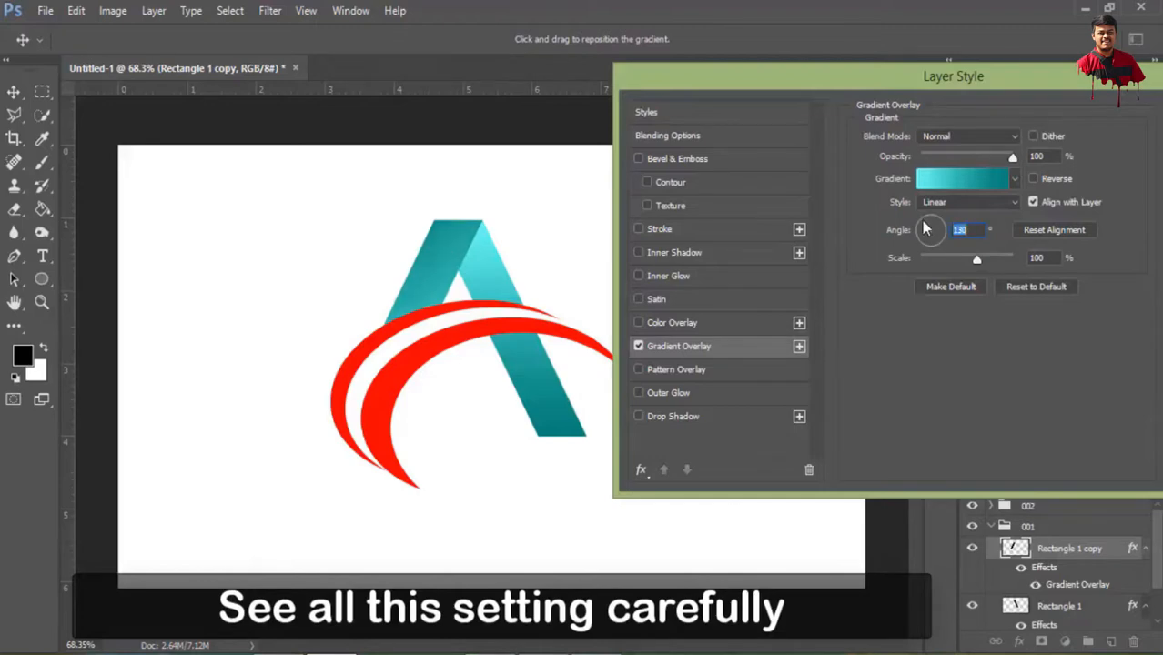
{"action": "left_click", "coordinate": [942, 235]}
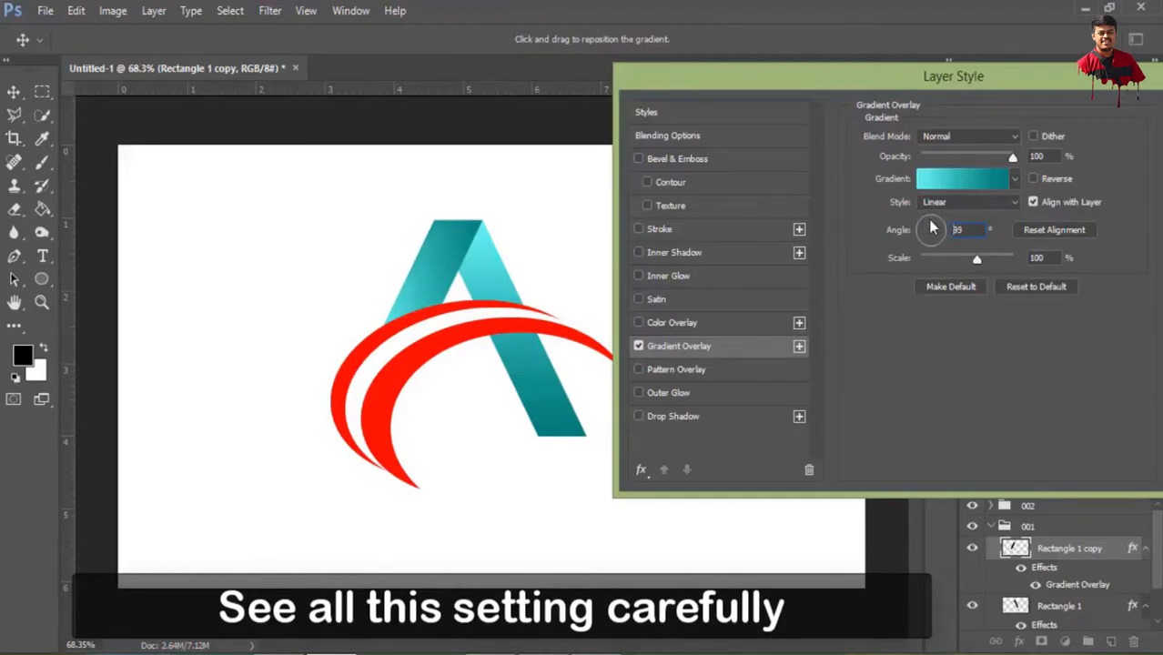
{"action": "left_click", "coordinate": [922, 220]}
{"action": "left_click", "coordinate": [928, 219]}
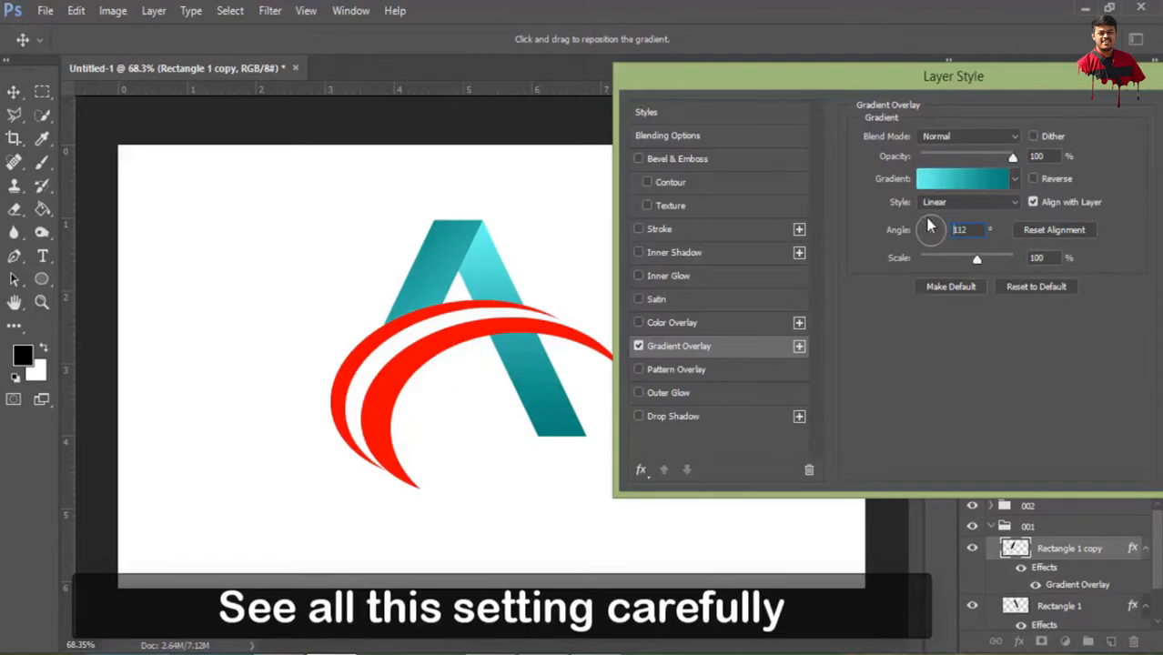
{"action": "left_click", "coordinate": [930, 227]}
Move the gradient's dark teal stop to 99% and its cyan stop to 28%
{"action": "left_click", "coordinate": [977, 187]}
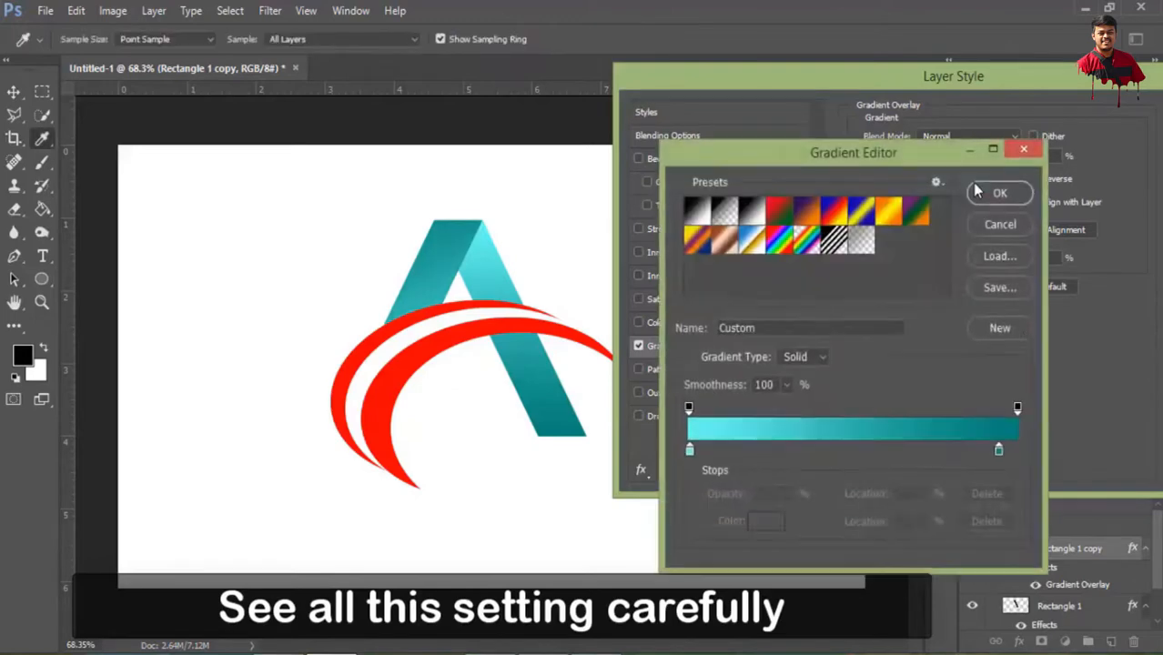
{"action": "left_click", "coordinate": [999, 453]}
{"action": "mouse_move", "coordinate": [1000, 453]}
{"action": "left_mouse_down"}
{"action": "mouse_move", "coordinate": [954, 453]}
{"action": "mouse_move", "coordinate": [1016, 449]}
{"action": "left_mouse_up"}
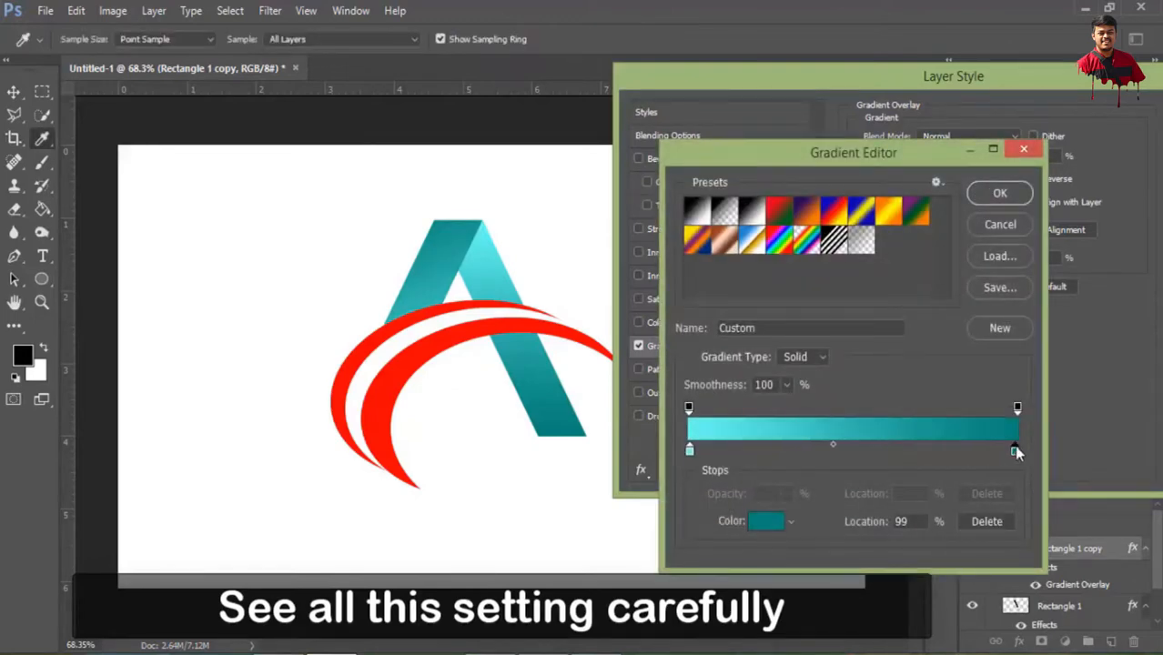
{"action": "left_click_drag", "start_coordinate": [690, 451], "coordinate": [793, 452]}
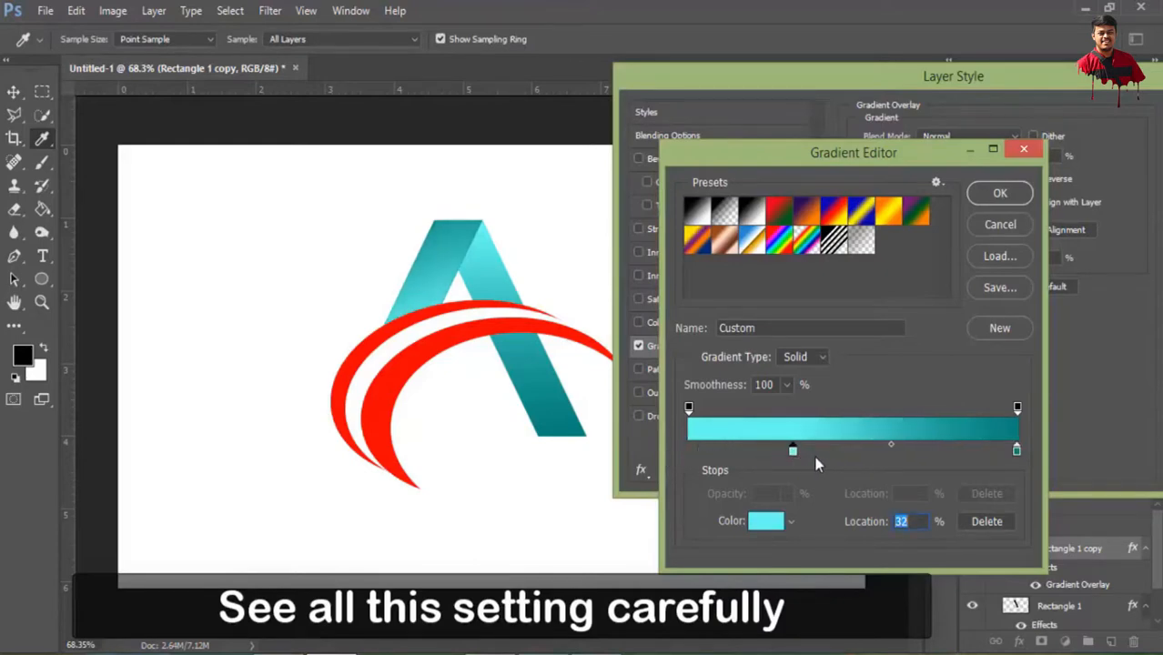
{"action": "left_click_drag", "start_coordinate": [795, 455], "coordinate": [782, 454]}
Darken the teal stop at 99% to 0a786f and apply the Gradient Overlay to Rectangle 1 copy
{"action": "double_click", "coordinate": [1015, 450]}
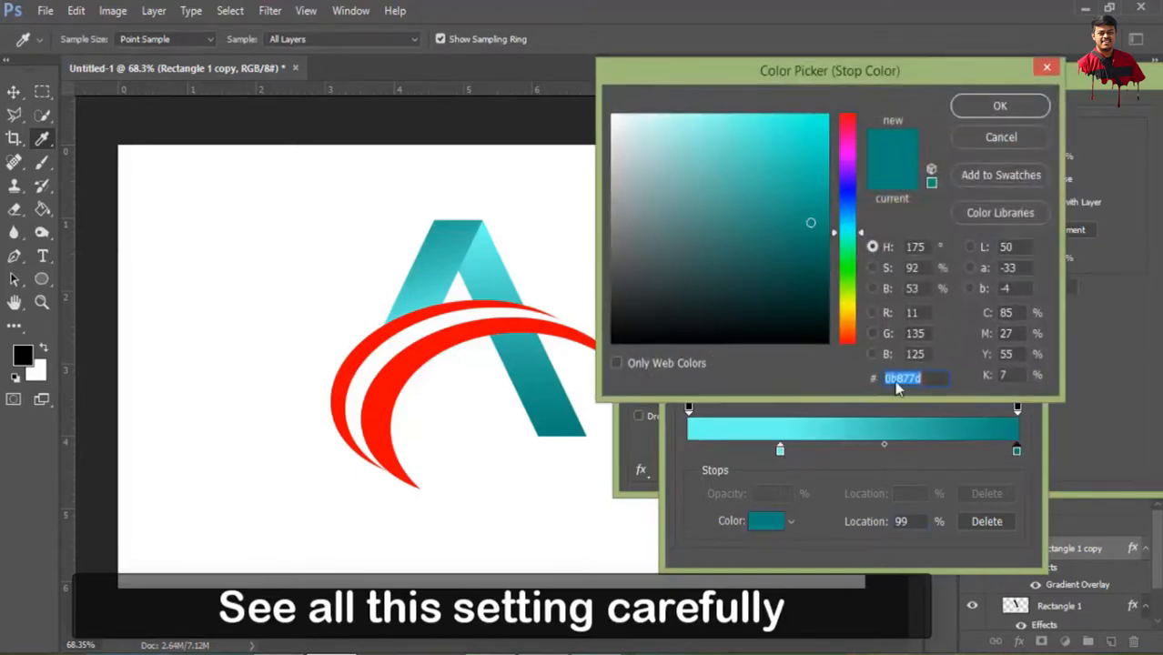
{"action": "left_click", "coordinate": [811, 235]}
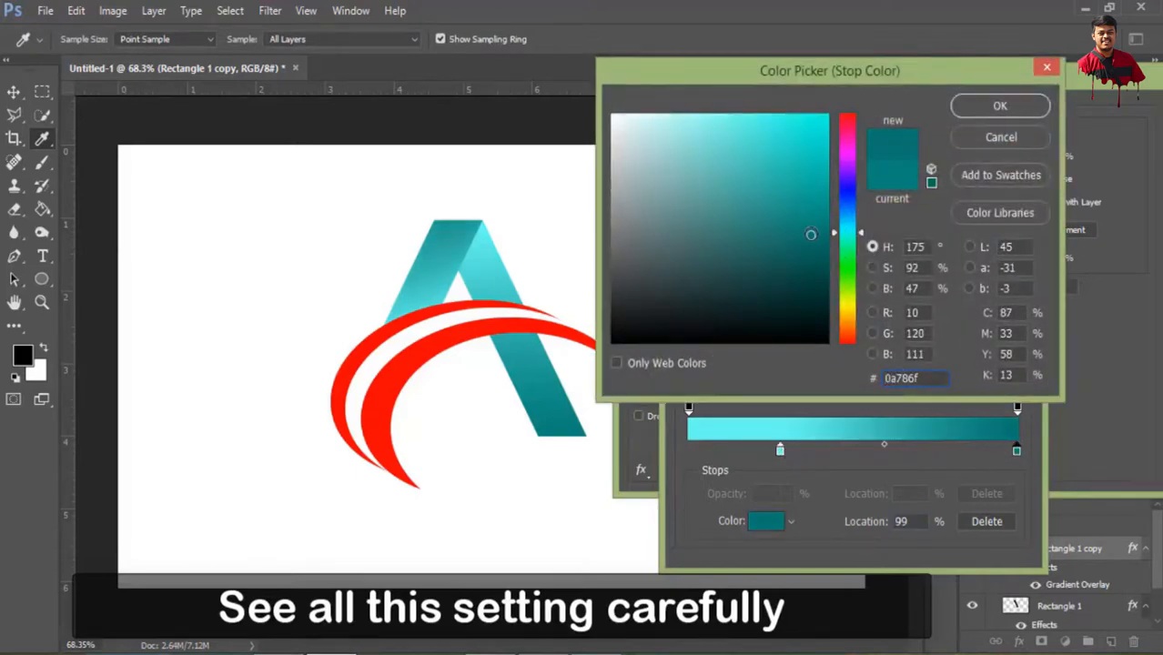
{"action": "left_click", "coordinate": [1001, 106]}
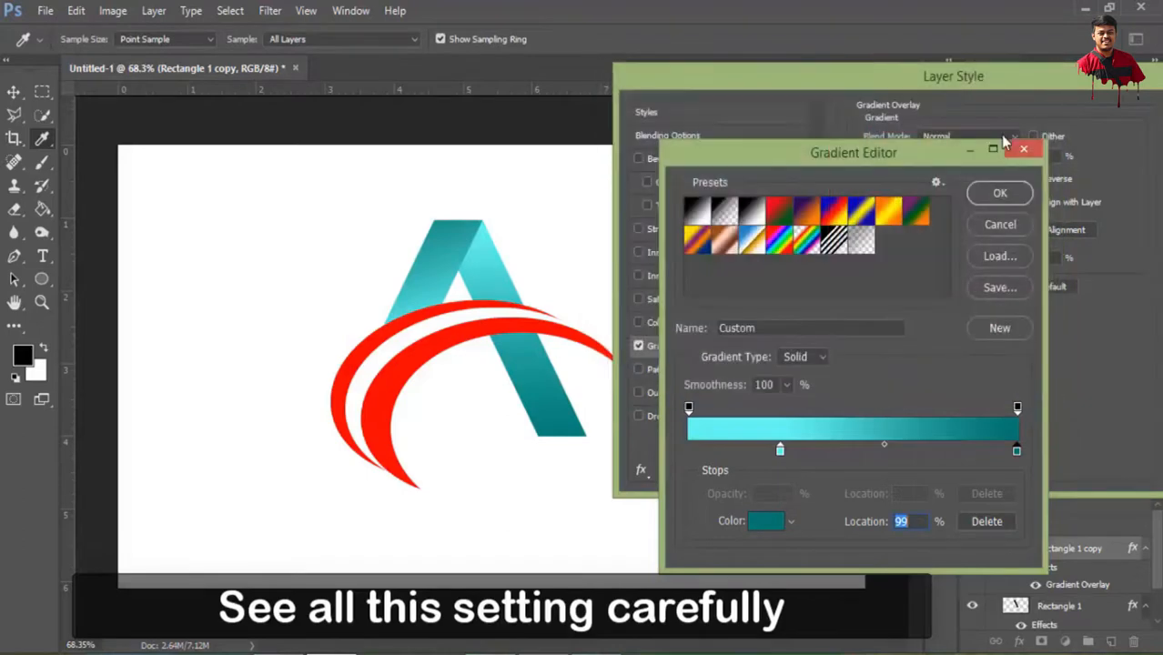
{"action": "left_click", "coordinate": [1016, 199]}
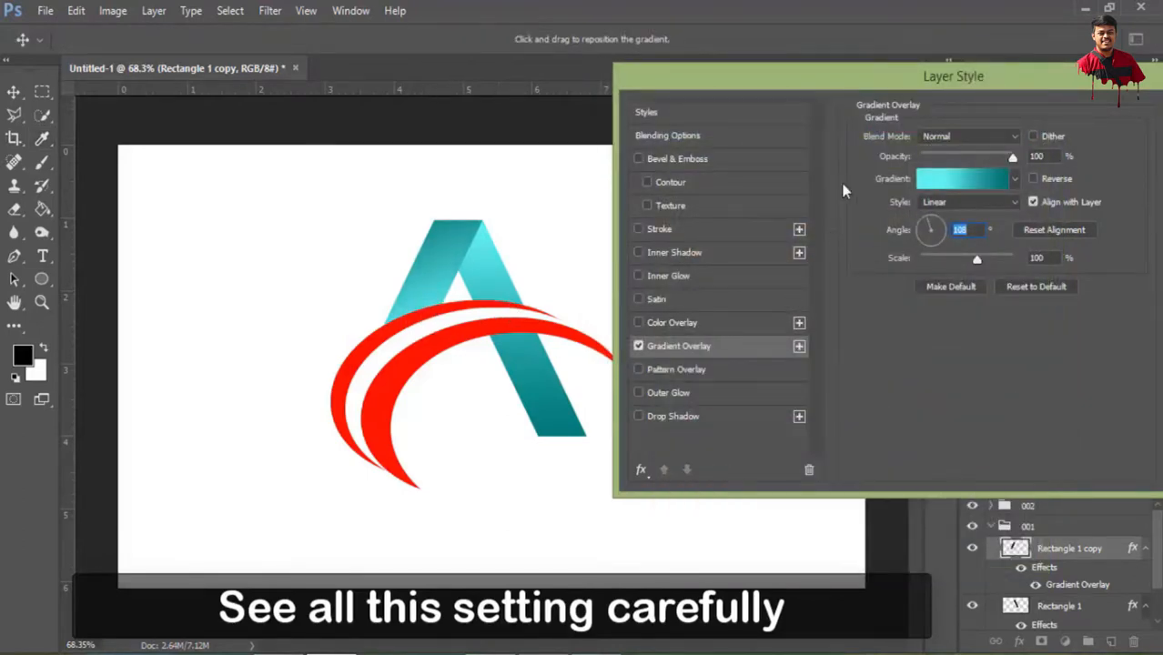
{"action": "left_click_drag", "start_coordinate": [920, 83], "coordinate": [717, 116]}
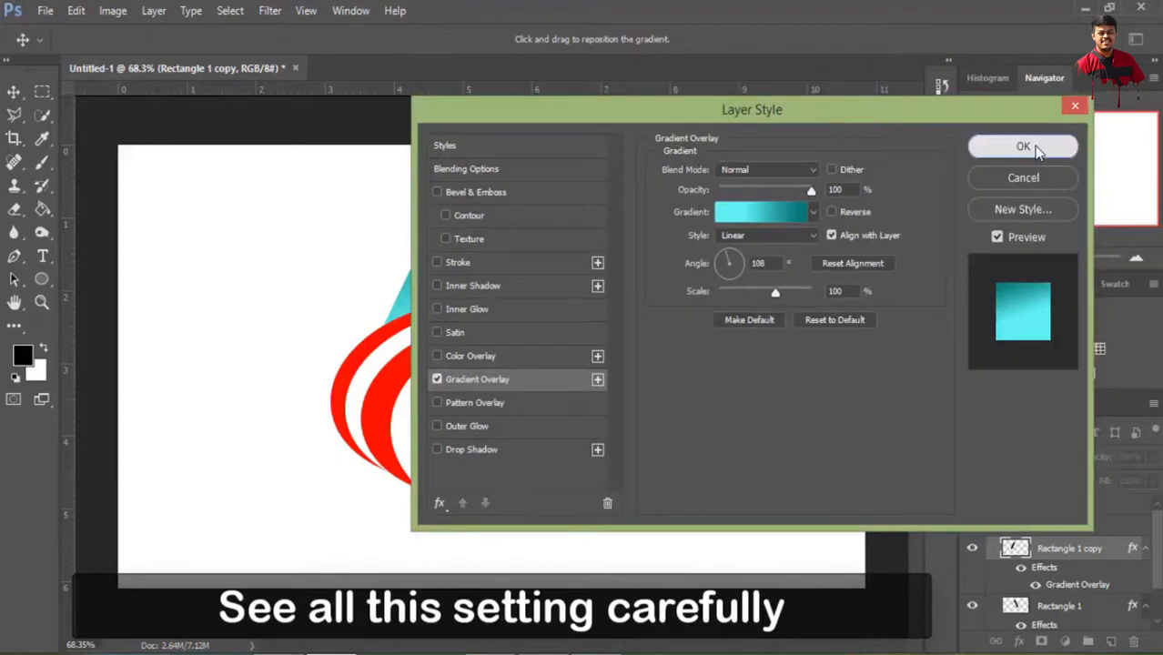
{"action": "left_click", "coordinate": [1024, 146]}
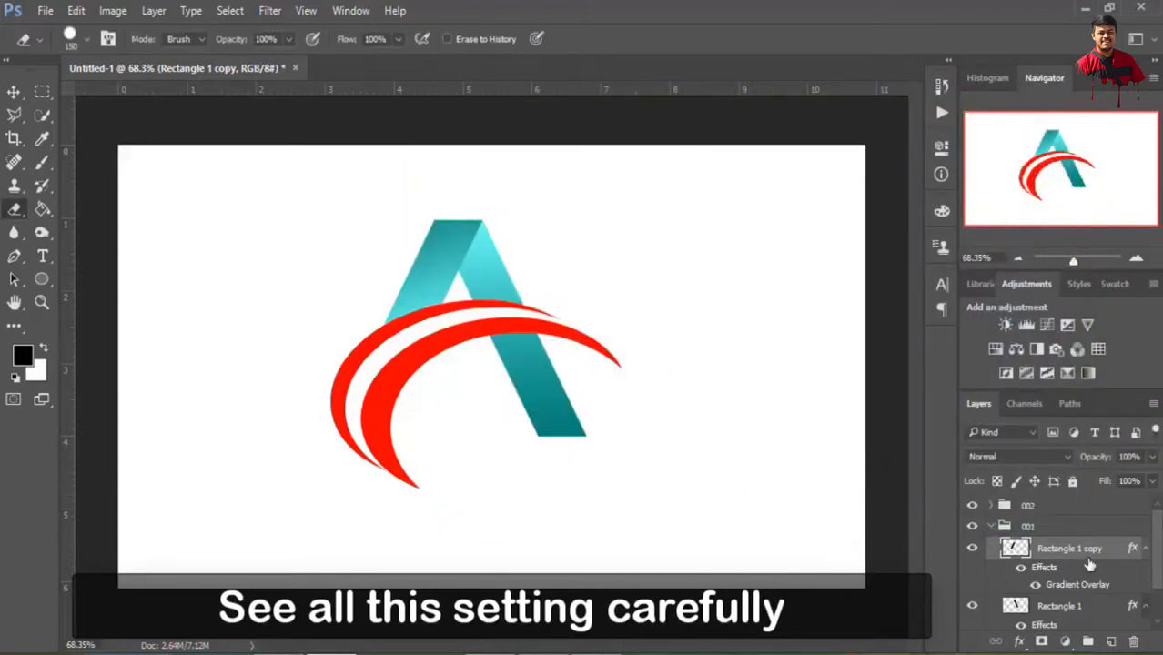
Collapse the effects lists of Rectangle 1 copy and Rectangle 1, and expand group 002
{"action": "left_click", "coordinate": [1146, 549]}
{"action": "left_click", "coordinate": [1145, 572]}
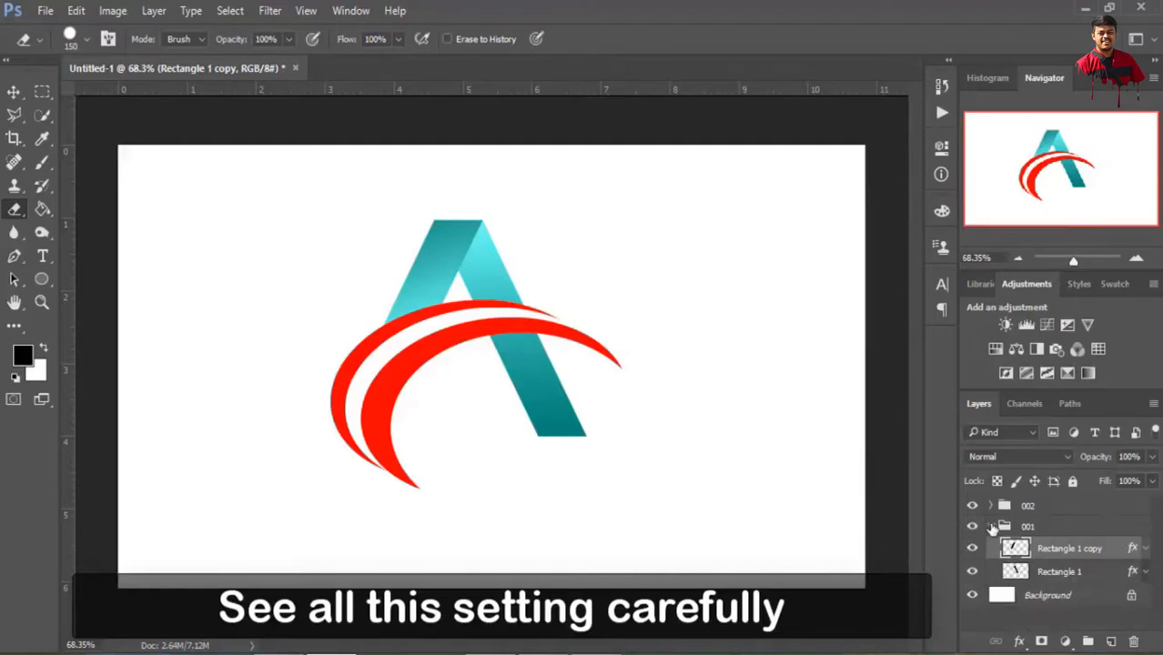
{"action": "left_click", "coordinate": [997, 528]}
{"action": "left_click", "coordinate": [994, 505]}
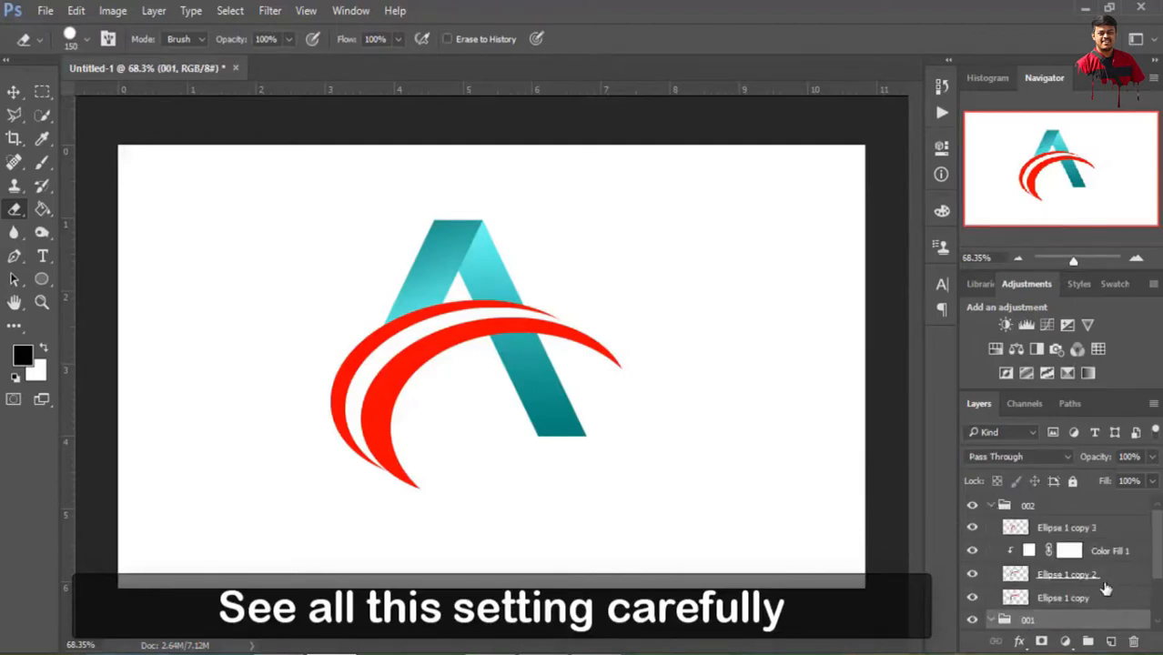
Add a Gradient Overlay to the Ellipse 1 copy layer in group 002, keeping the swoosh in view
{"action": "scroll", "coordinate": [1102, 588], "scroll_direction": "down", "scroll_amount": 1}
{"action": "left_click", "coordinate": [1054, 581]}
{"action": "left_click", "coordinate": [1020, 642]}
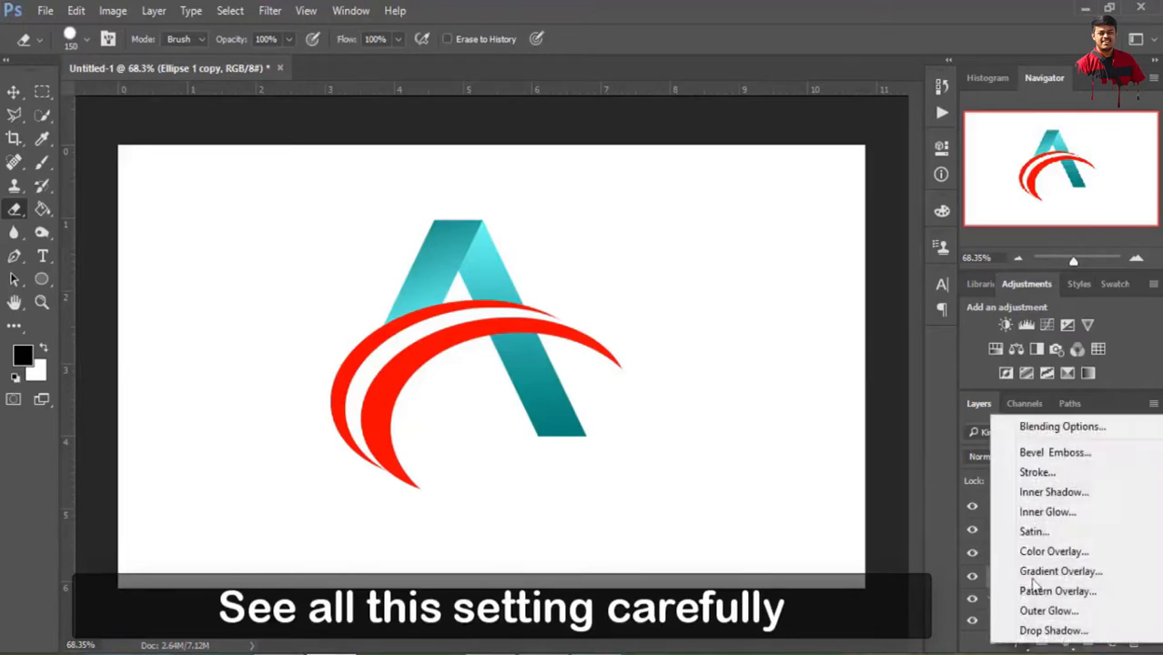
{"action": "left_click", "coordinate": [1047, 428]}
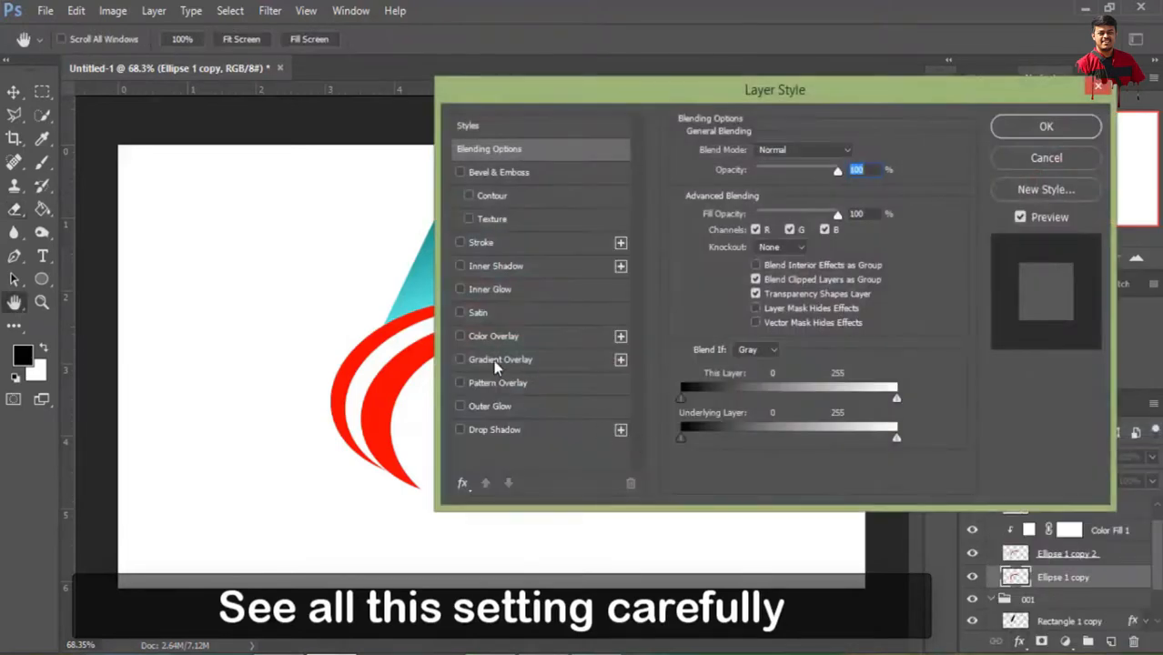
{"action": "left_click", "coordinate": [493, 360]}
{"action": "left_click_drag", "start_coordinate": [747, 91], "coordinate": [830, 95]}
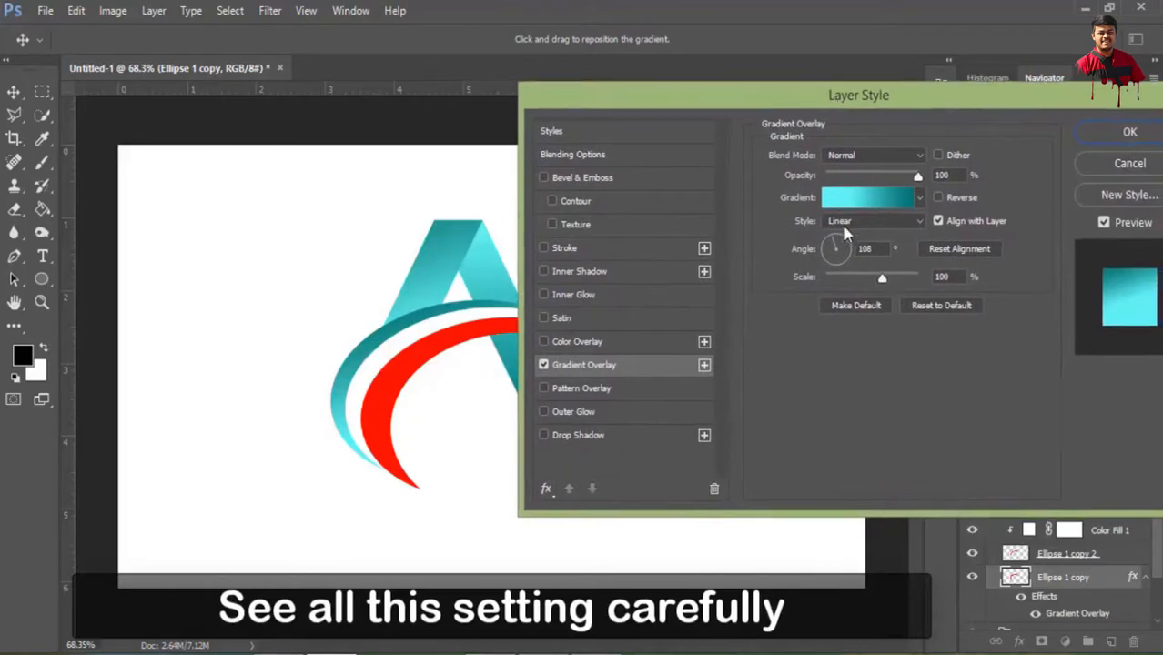
Set the Ellipse 1 copy gradient's angle to 86° and its style to Radial
{"action": "left_click_drag", "start_coordinate": [836, 248], "coordinate": [838, 246]}
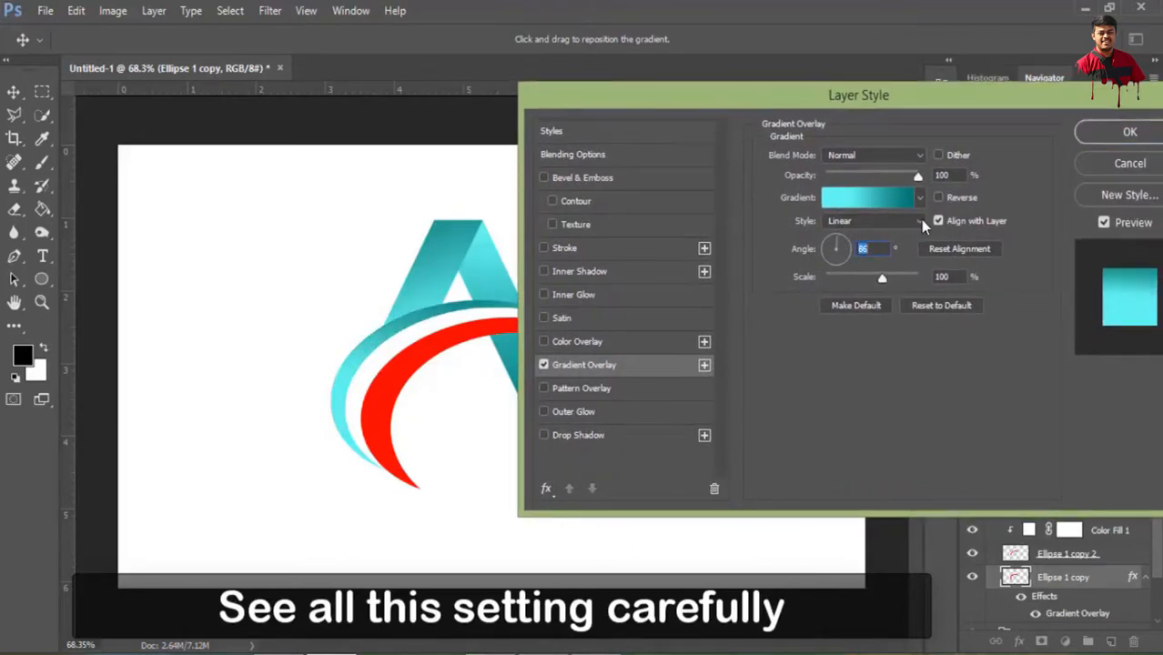
{"action": "left_click", "coordinate": [918, 220]}
{"action": "left_click", "coordinate": [874, 238]}
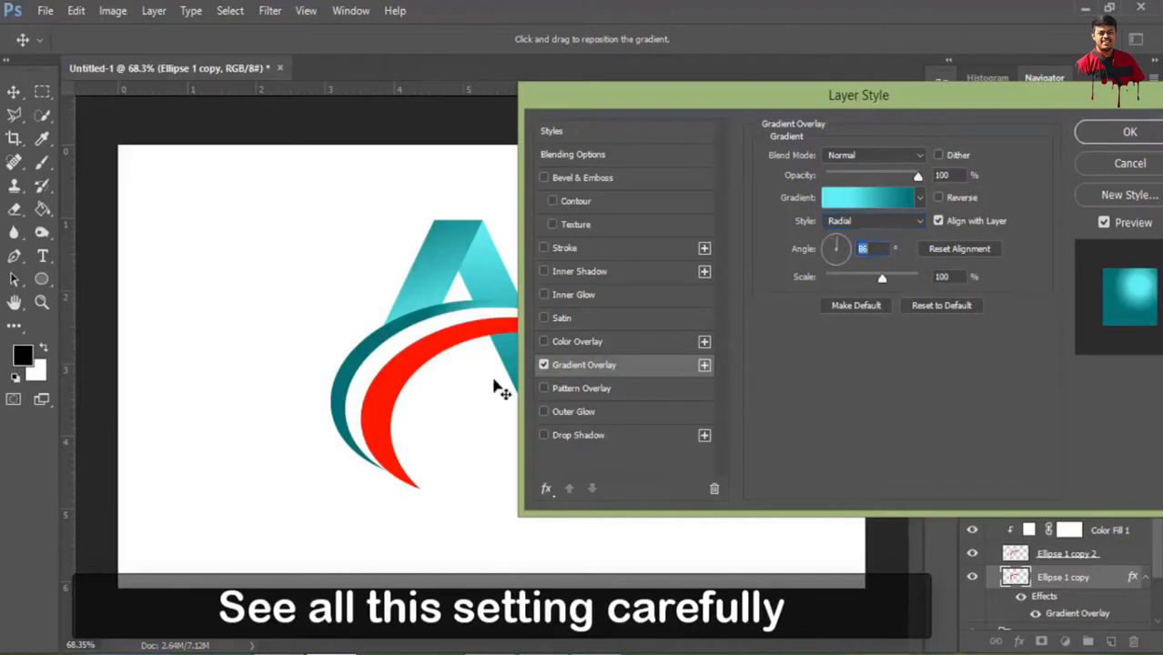
Reposition the radial highlight onto the outer crescent where it crosses the A's left bar, and reduce the gradient scale to 65%
{"action": "left_click_drag", "start_coordinate": [445, 313], "coordinate": [414, 312]}
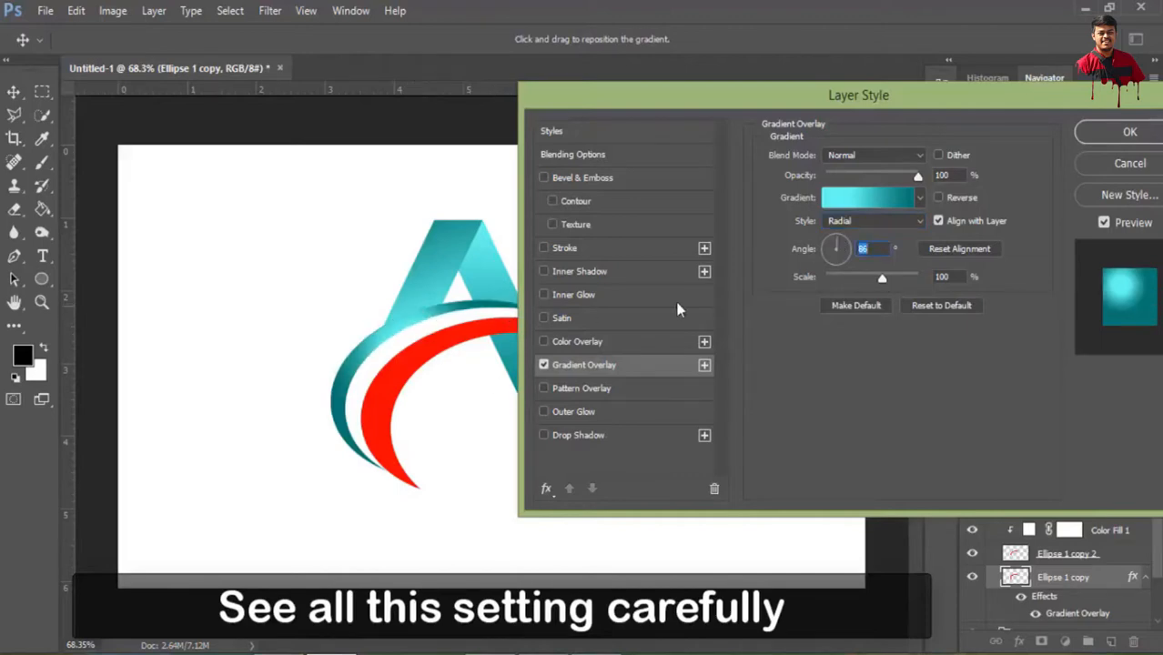
{"action": "left_click_drag", "start_coordinate": [882, 278], "coordinate": [855, 282]}
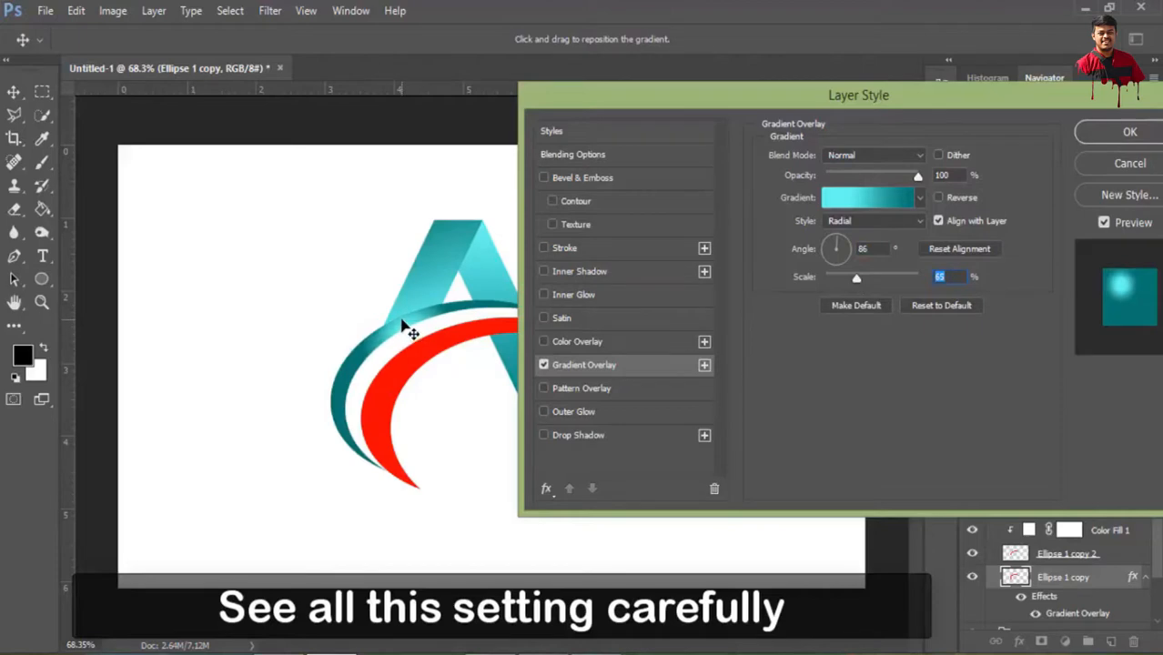
{"action": "left_click_drag", "start_coordinate": [398, 319], "coordinate": [398, 316]}
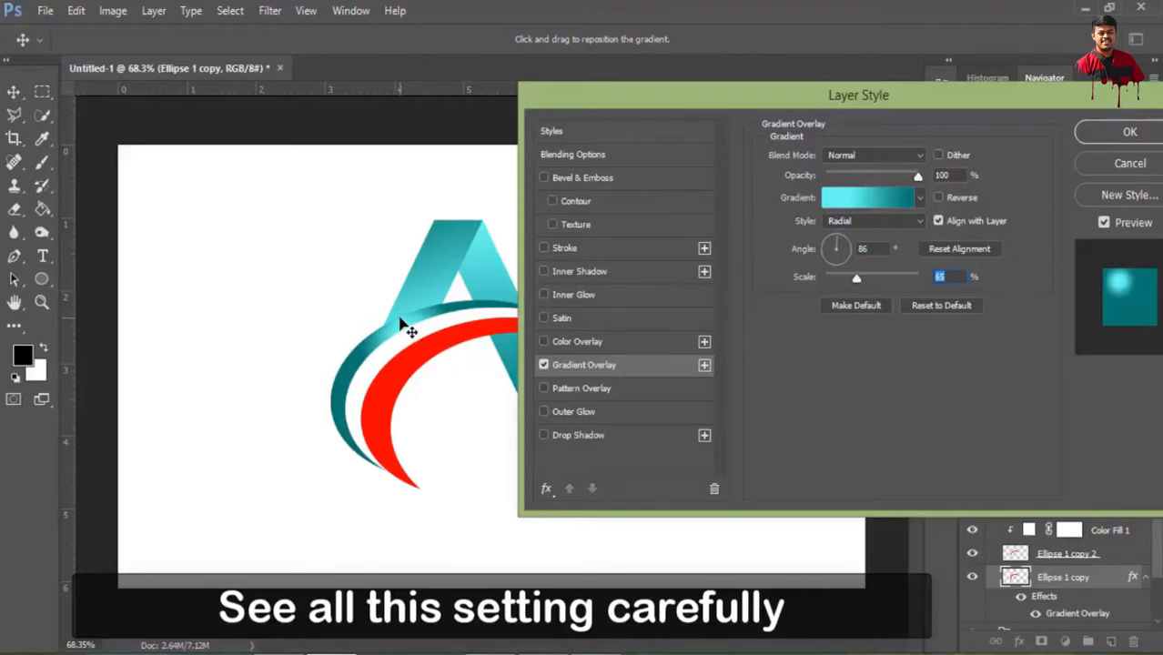
Open the Ellipse 1 copy gradient and lighten its dark teal stop at 99% to 1acbbc
{"action": "left_click", "coordinate": [868, 193]}
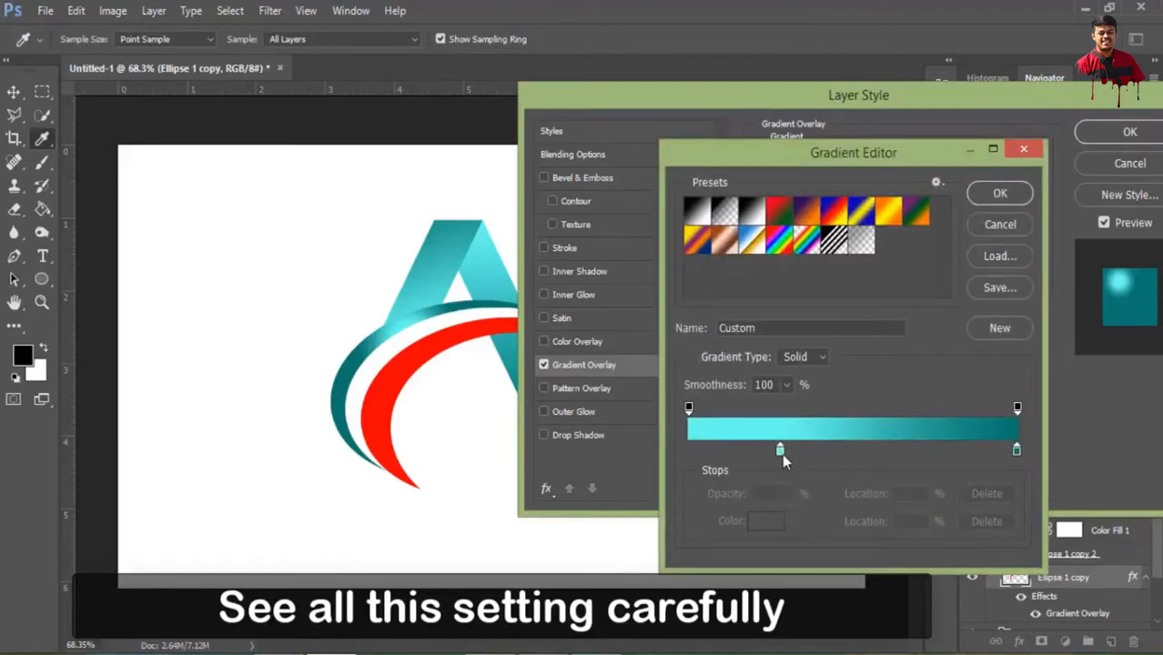
{"action": "double_click", "coordinate": [1017, 450]}
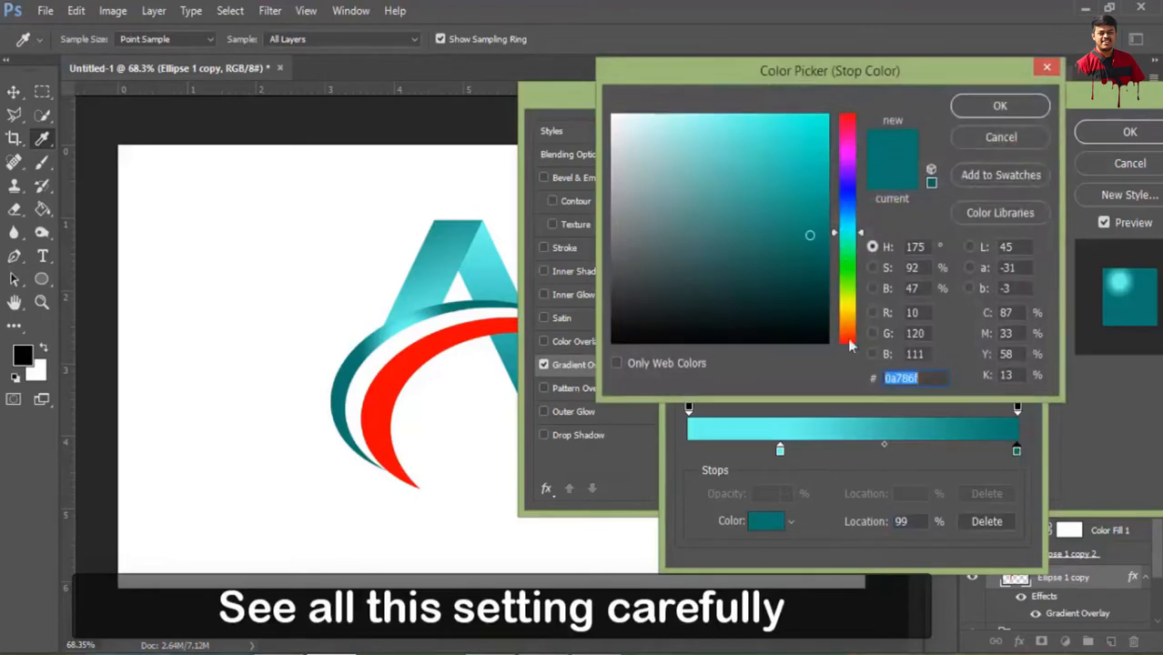
{"action": "left_click_drag", "start_coordinate": [811, 235], "coordinate": [801, 161]}
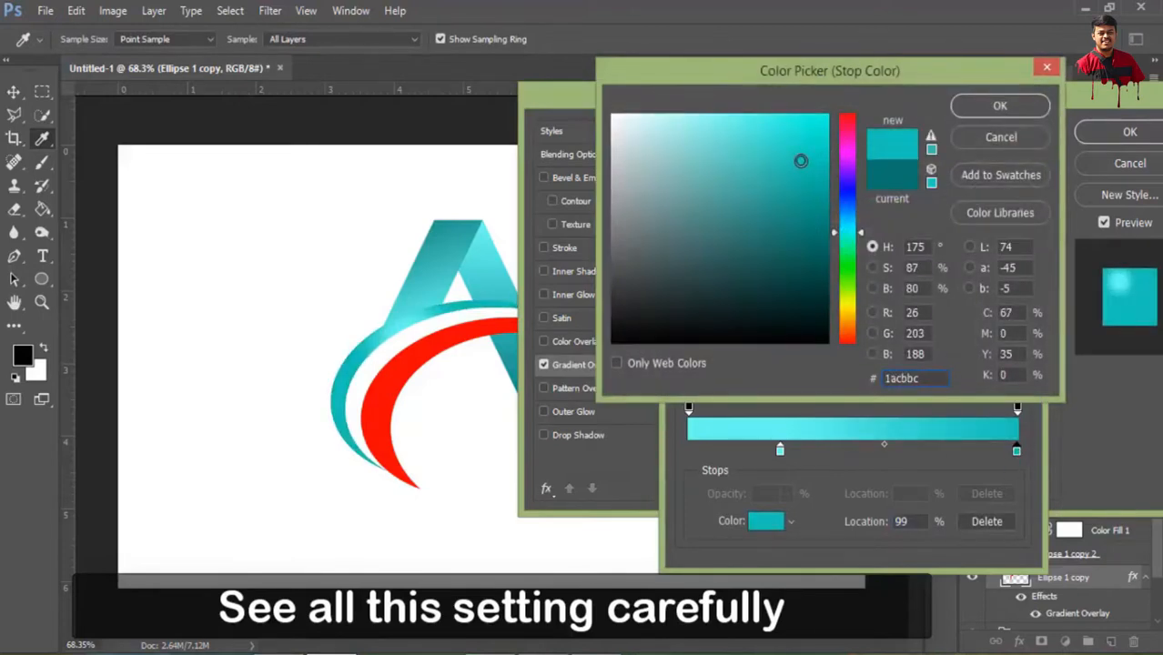
{"action": "left_click", "coordinate": [1000, 105]}
Lighten the Ellipse 1 copy gradient's stop at 28% to e2fffd and apply the layer style
{"action": "double_click", "coordinate": [781, 453]}
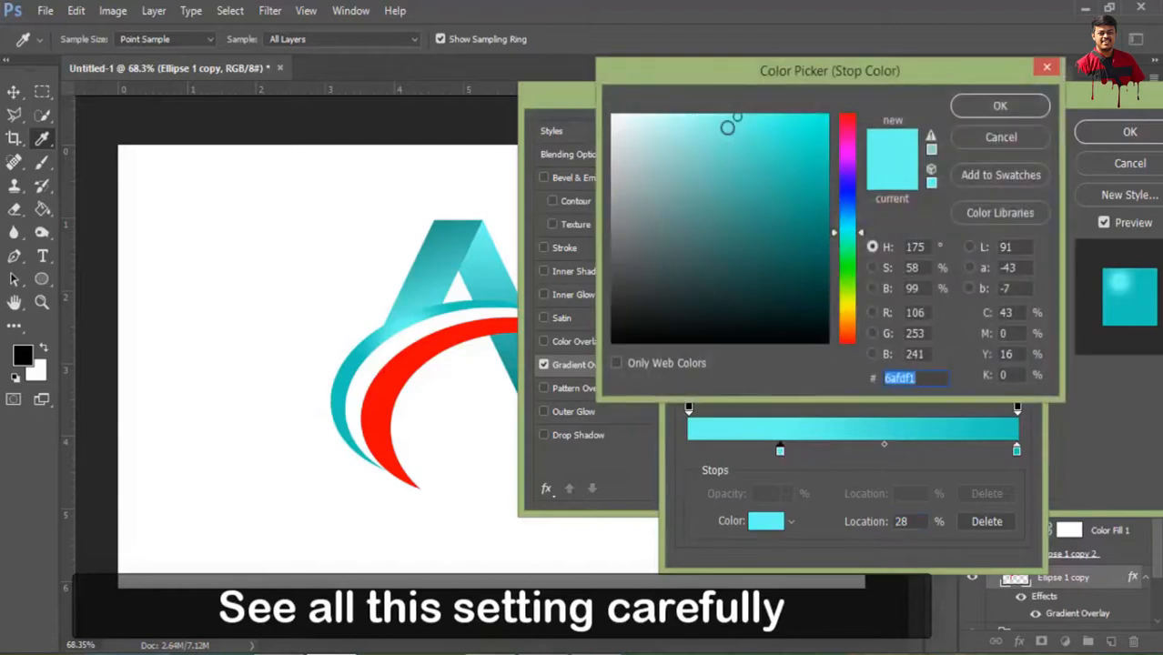
{"action": "left_click_drag", "start_coordinate": [729, 127], "coordinate": [637, 114]}
{"action": "mouse_move", "coordinate": [650, 121]}
{"action": "left_mouse_down"}
{"action": "mouse_move", "coordinate": [624, 116]}
{"action": "mouse_move", "coordinate": [637, 113]}
{"action": "left_mouse_up"}
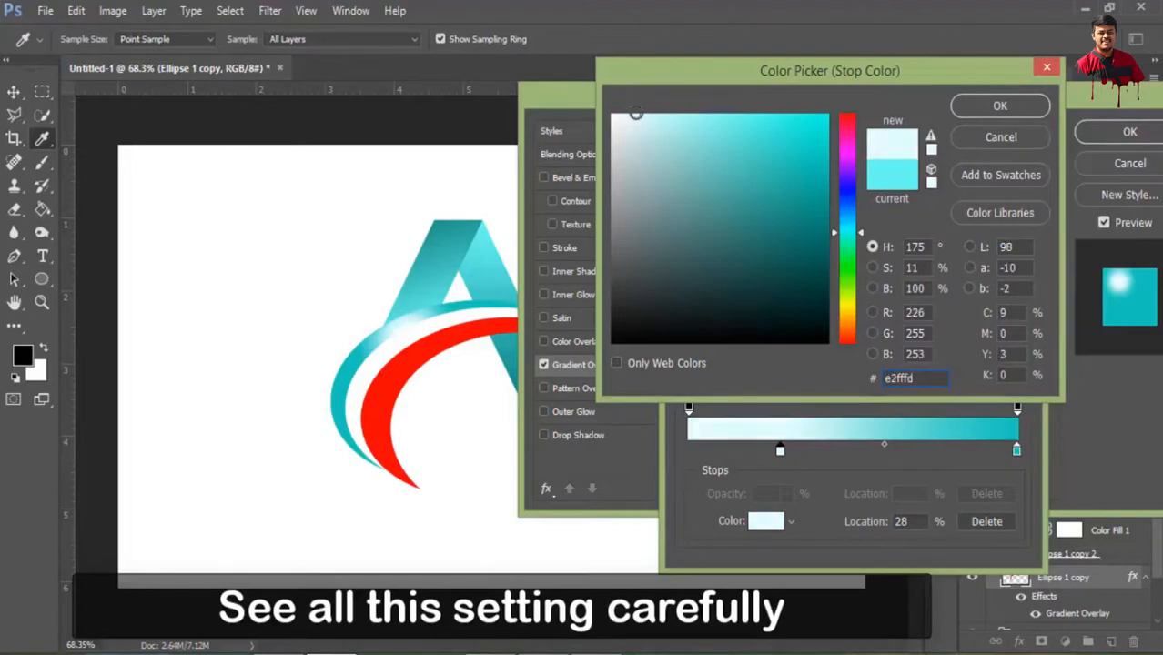
{"action": "left_click", "coordinate": [993, 108]}
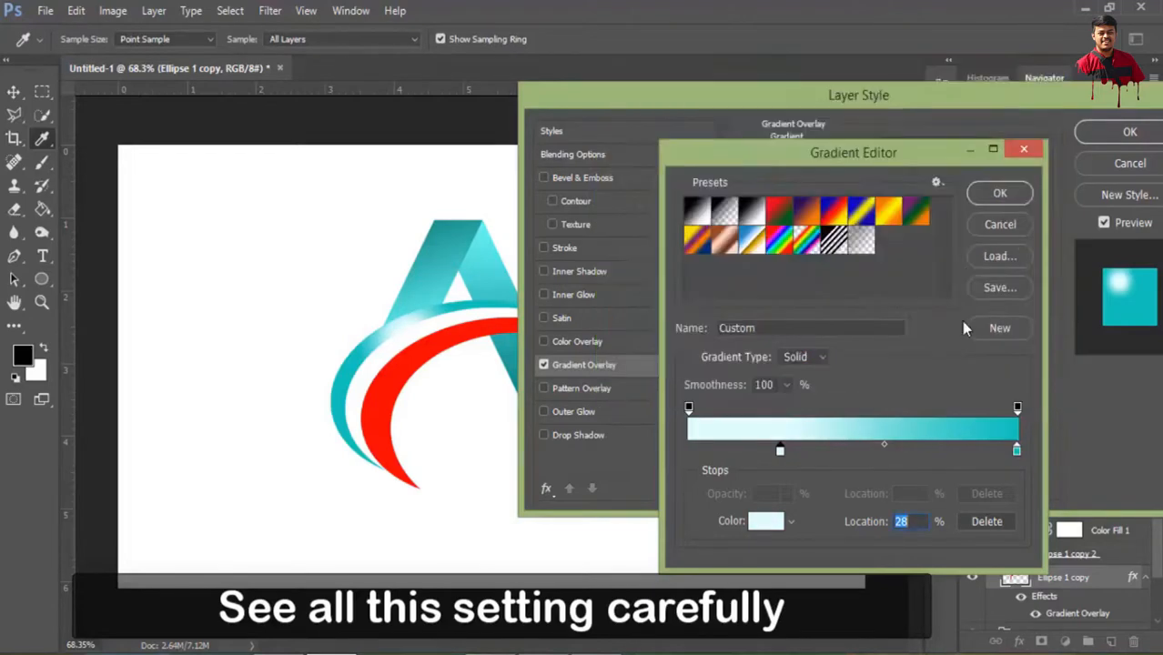
{"action": "left_click", "coordinate": [1000, 197]}
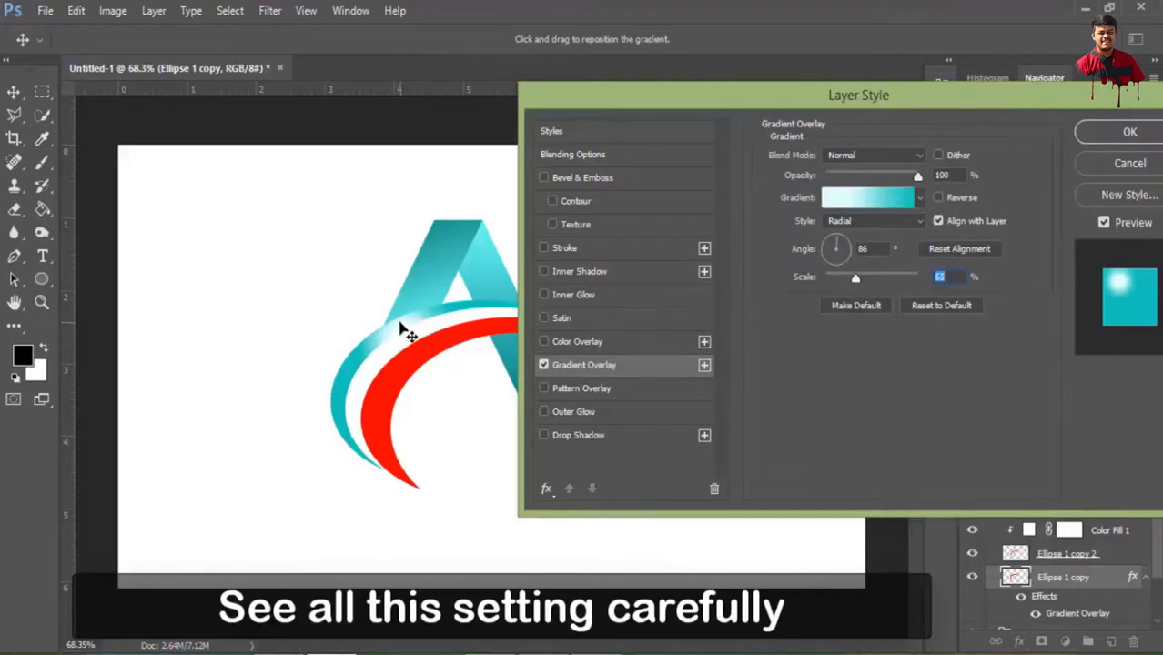
{"action": "left_click", "coordinate": [1129, 131]}
{"action": "key", "text": "e"}
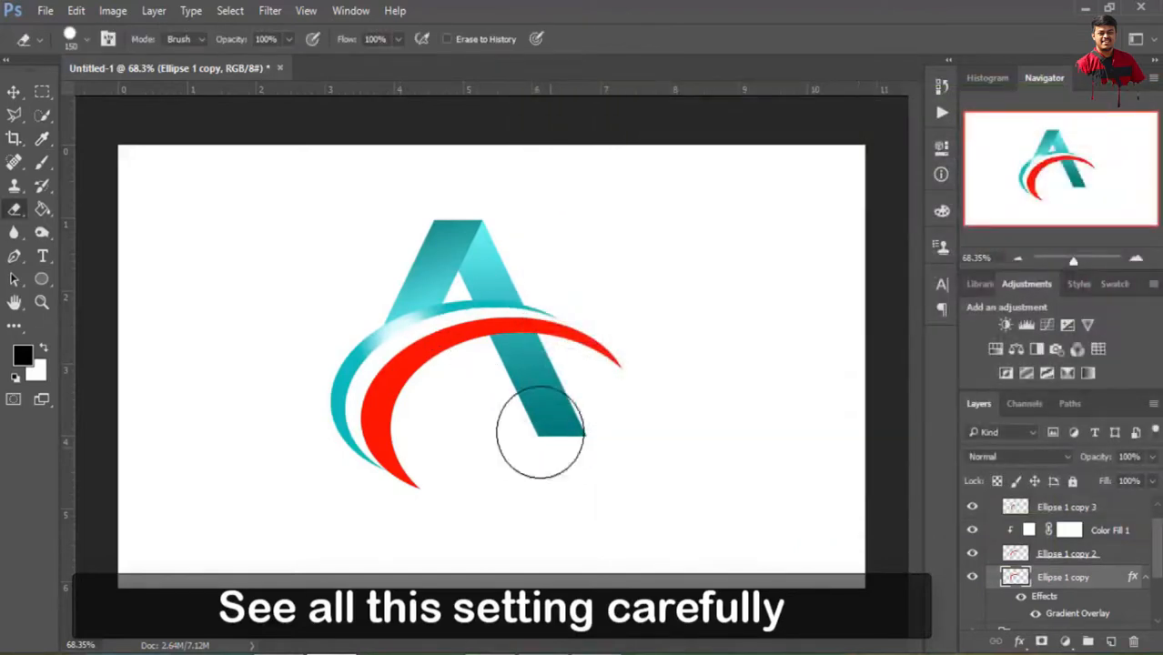
Collapse the Ellipse 1 copy effects and add a Gradient Overlay to the Ellipse 1 copy 3 layer, keeping the swoosh in view
{"action": "scroll", "coordinate": [1059, 580], "scroll_direction": "down", "scroll_amount": 1}
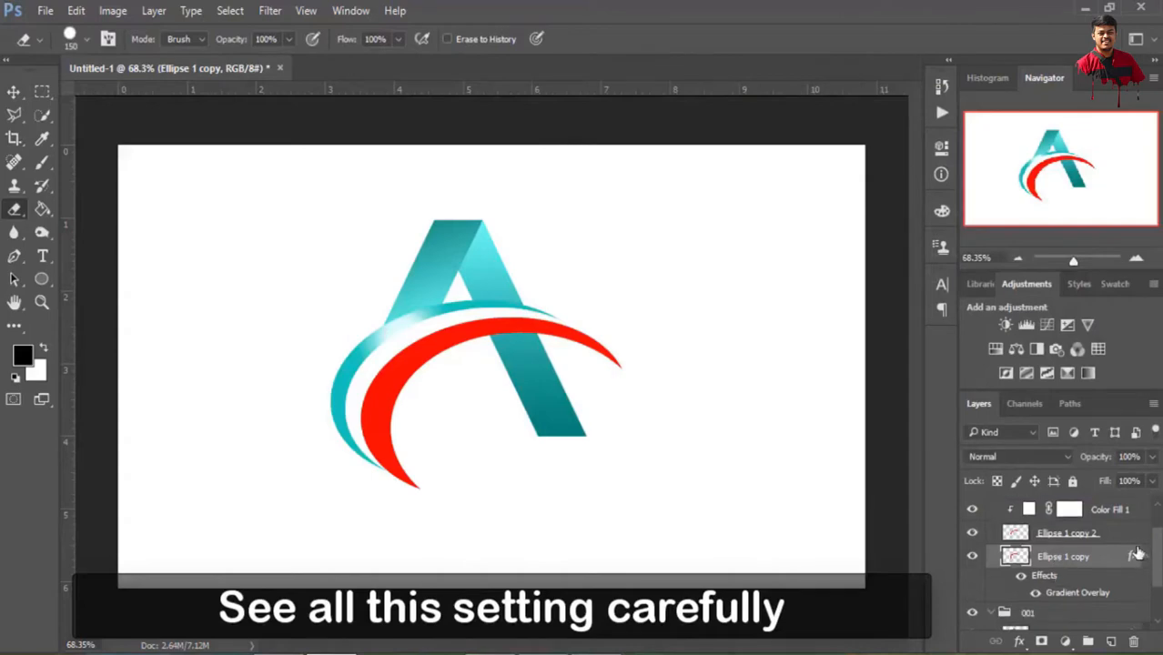
{"action": "left_click", "coordinate": [1146, 558]}
{"action": "scroll", "coordinate": [1026, 558], "scroll_direction": "up", "scroll_amount": 2}
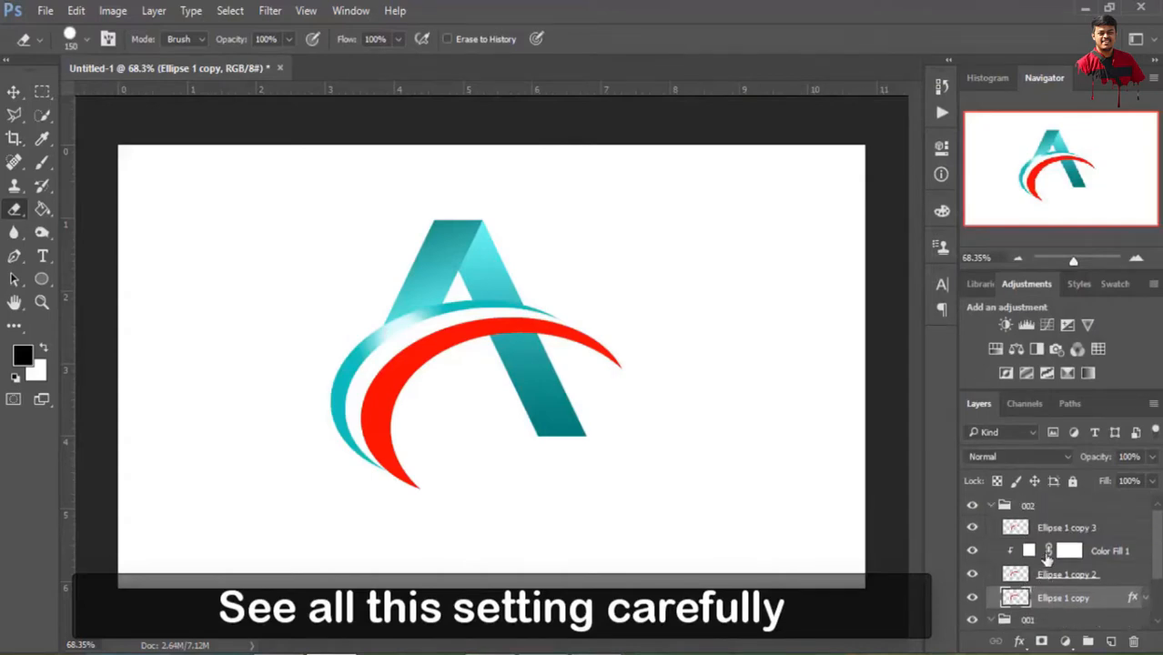
{"action": "left_click", "coordinate": [1061, 531]}
{"action": "left_click", "coordinate": [972, 528]}
{"action": "left_click", "coordinate": [972, 528]}
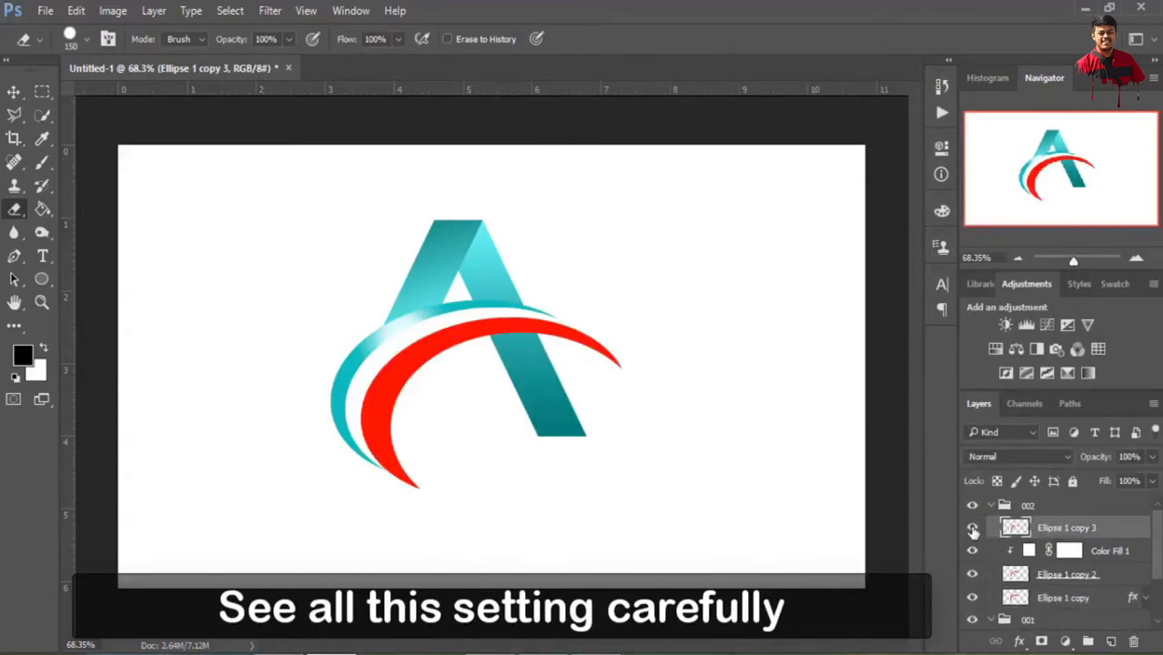
{"action": "left_click", "coordinate": [1020, 641]}
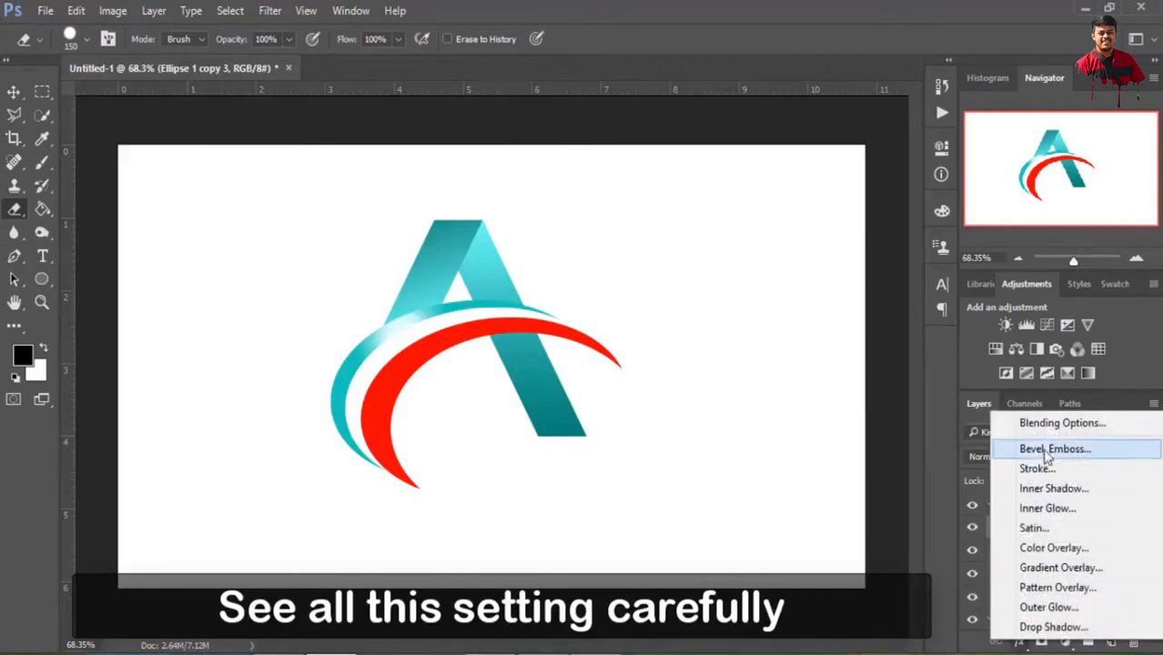
{"action": "left_click", "coordinate": [1042, 419]}
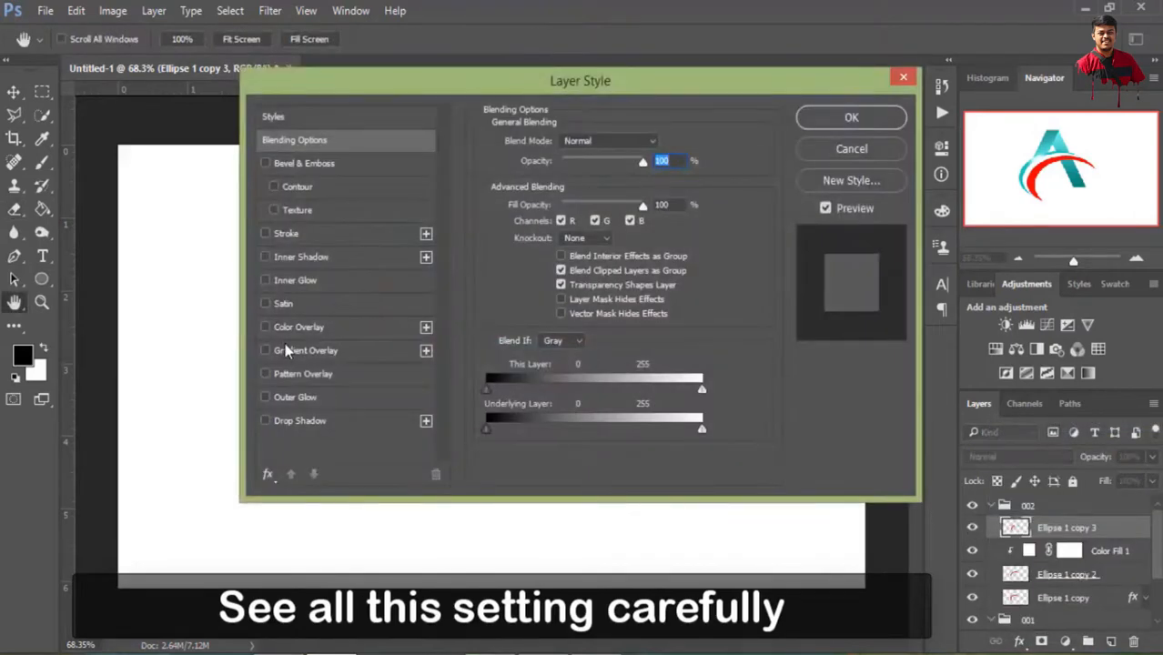
{"action": "left_click", "coordinate": [285, 351]}
{"action": "left_click_drag", "start_coordinate": [585, 77], "coordinate": [852, 47]}
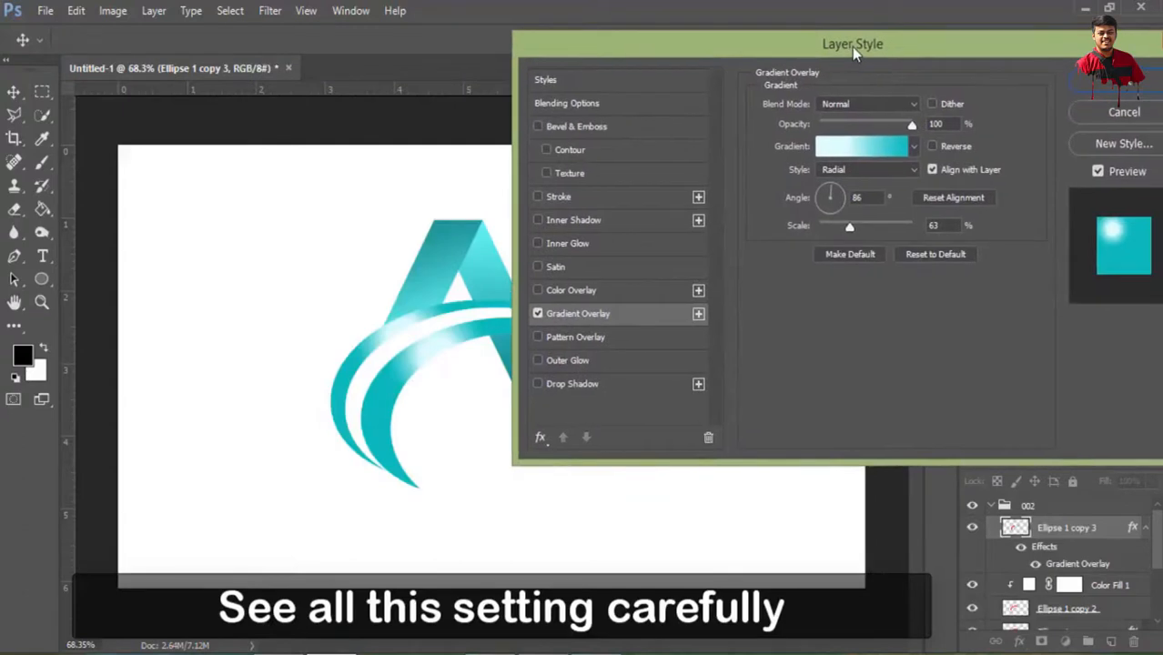
Darken the Ellipse 1 copy 3 gradient's teal stop at 99% to 095a53
{"action": "left_click", "coordinate": [874, 148]}
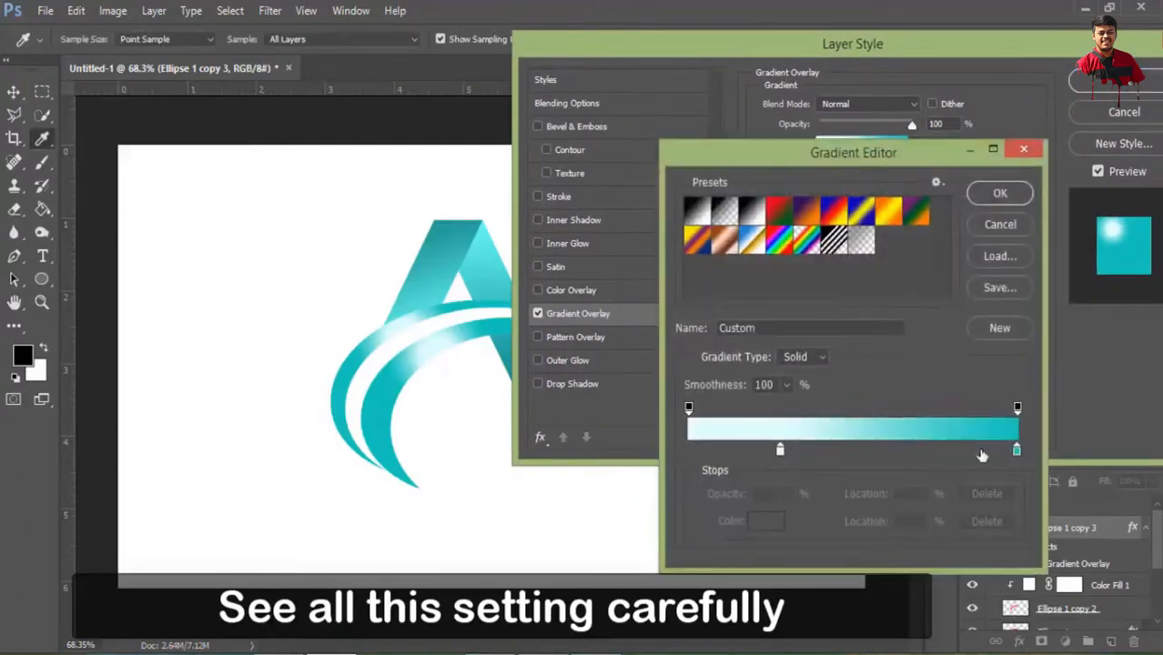
{"action": "double_click", "coordinate": [1016, 452]}
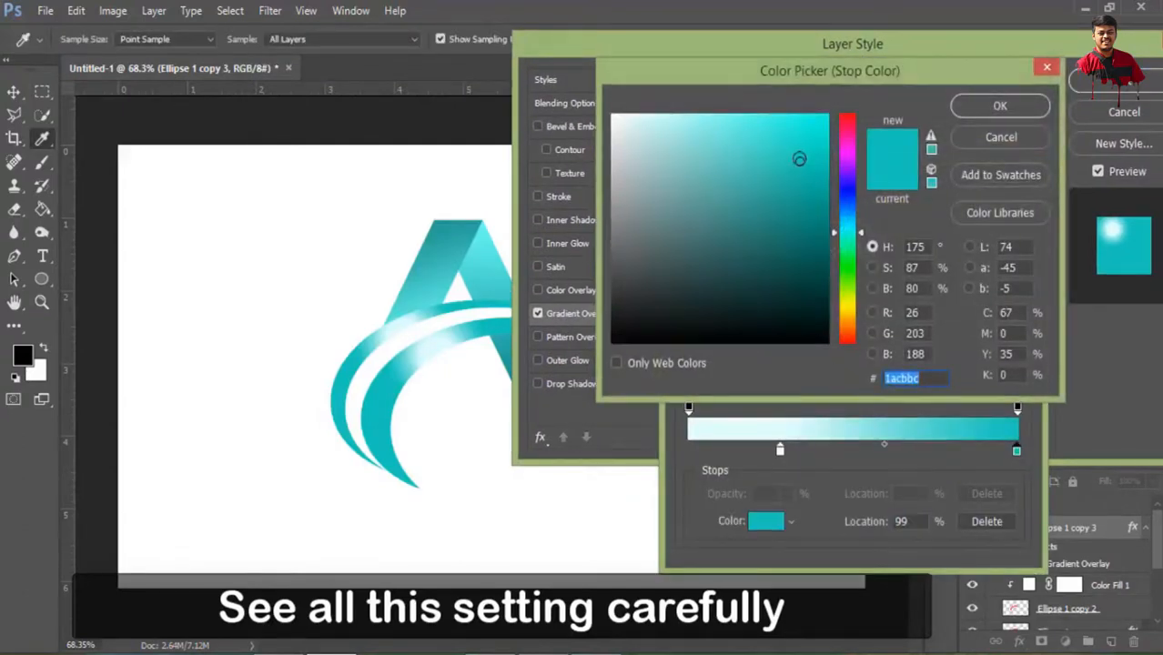
{"action": "left_click_drag", "start_coordinate": [800, 160], "coordinate": [807, 262]}
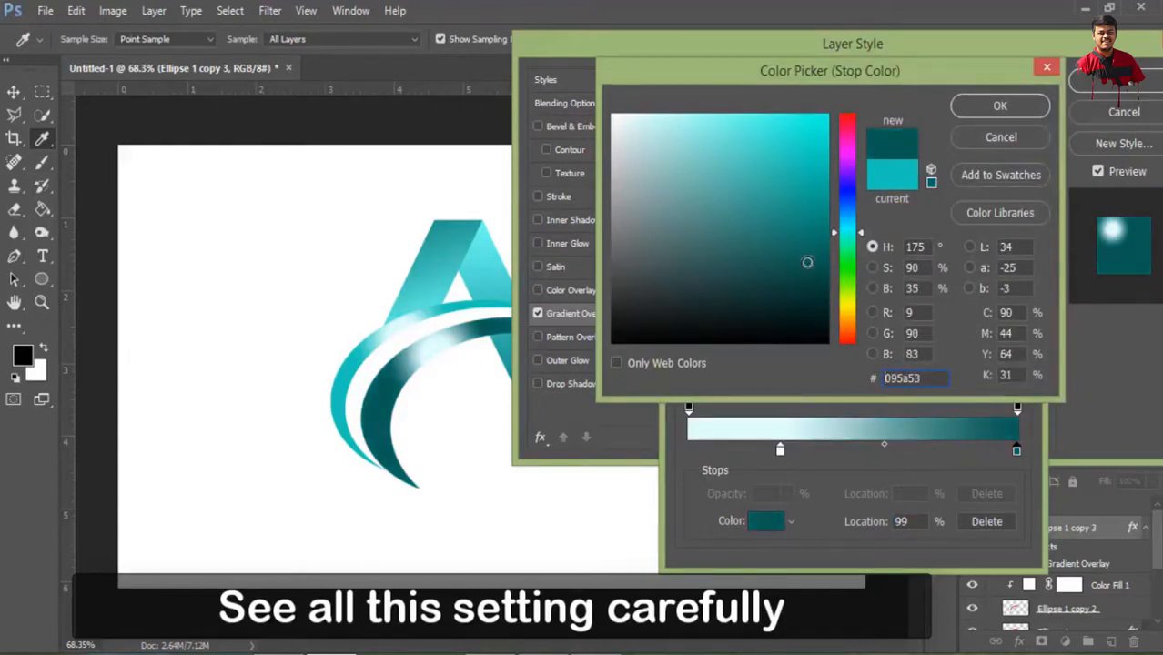
{"action": "left_click", "coordinate": [1007, 108]}
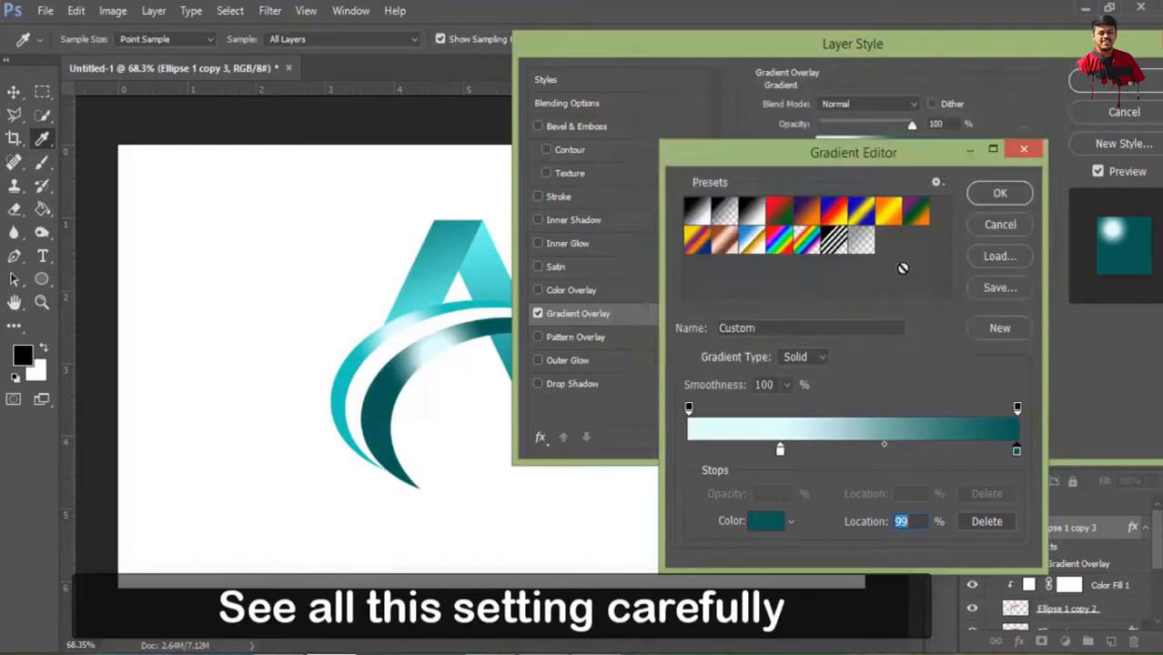
{"action": "left_click", "coordinate": [1001, 193]}
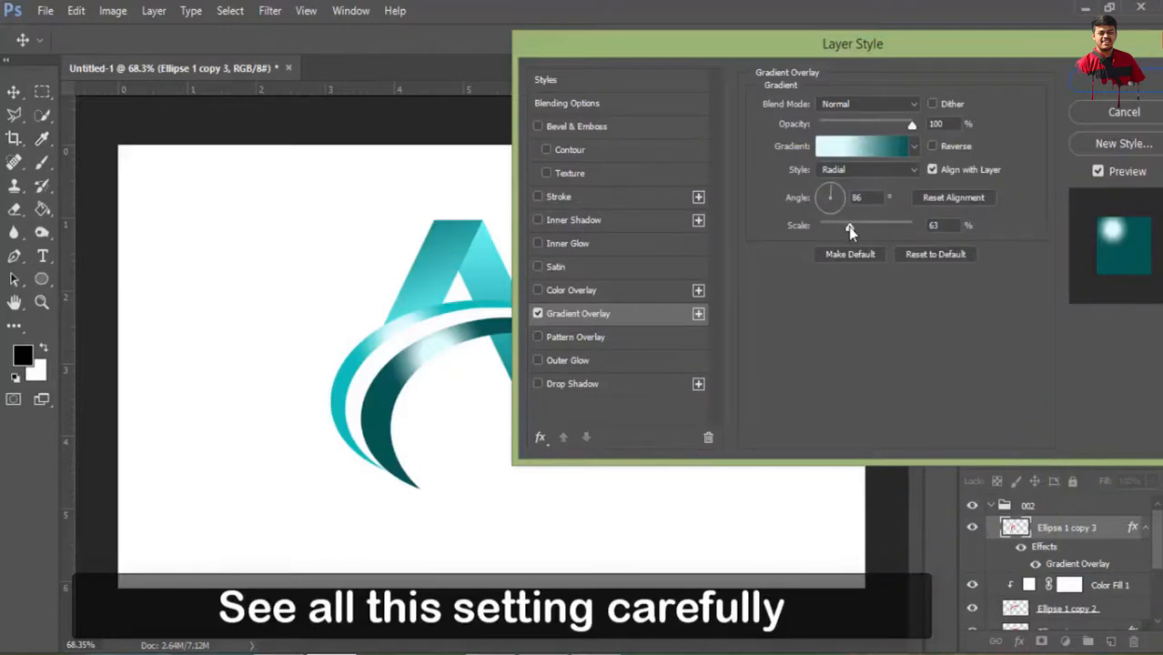
Shift the radial highlight down along the inner crescent, reduce the gradient scale to about 60%, and apply the layer style
{"action": "mouse_move", "coordinate": [848, 227]}
{"action": "left_mouse_down"}
{"action": "mouse_move", "coordinate": [863, 227]}
{"action": "mouse_move", "coordinate": [848, 226]}
{"action": "left_mouse_up"}
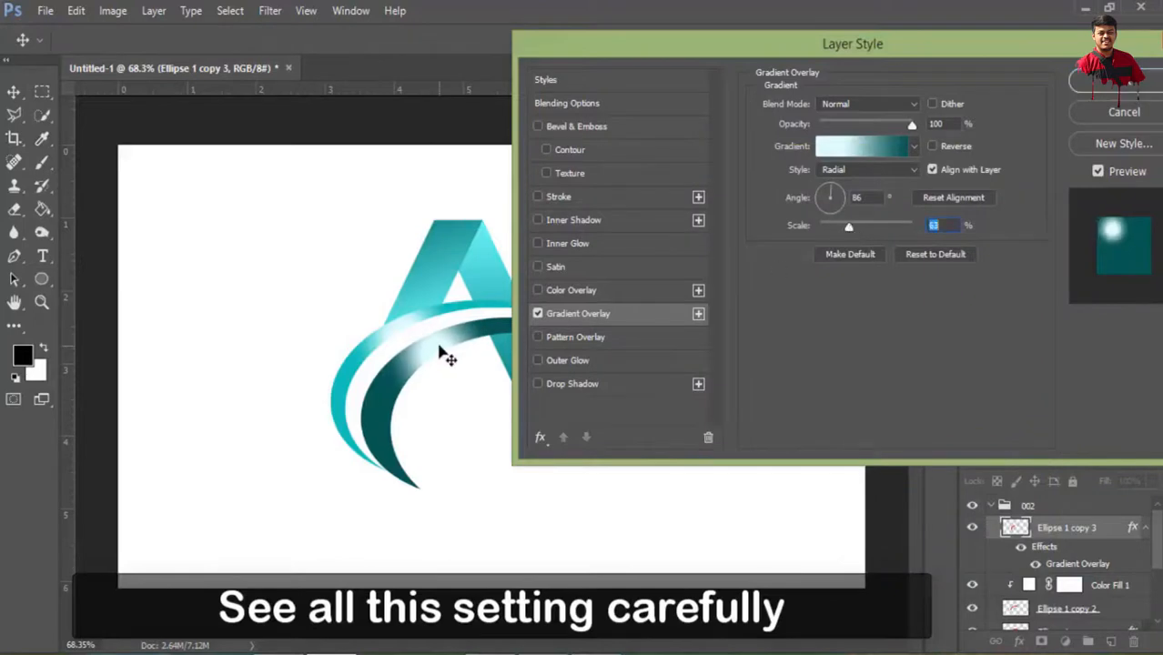
{"action": "mouse_move", "coordinate": [445, 350]}
{"action": "left_mouse_down"}
{"action": "mouse_move", "coordinate": [423, 346]}
{"action": "mouse_move", "coordinate": [424, 360]}
{"action": "left_mouse_up"}
{"action": "left_click_drag", "start_coordinate": [850, 231], "coordinate": [847, 230]}
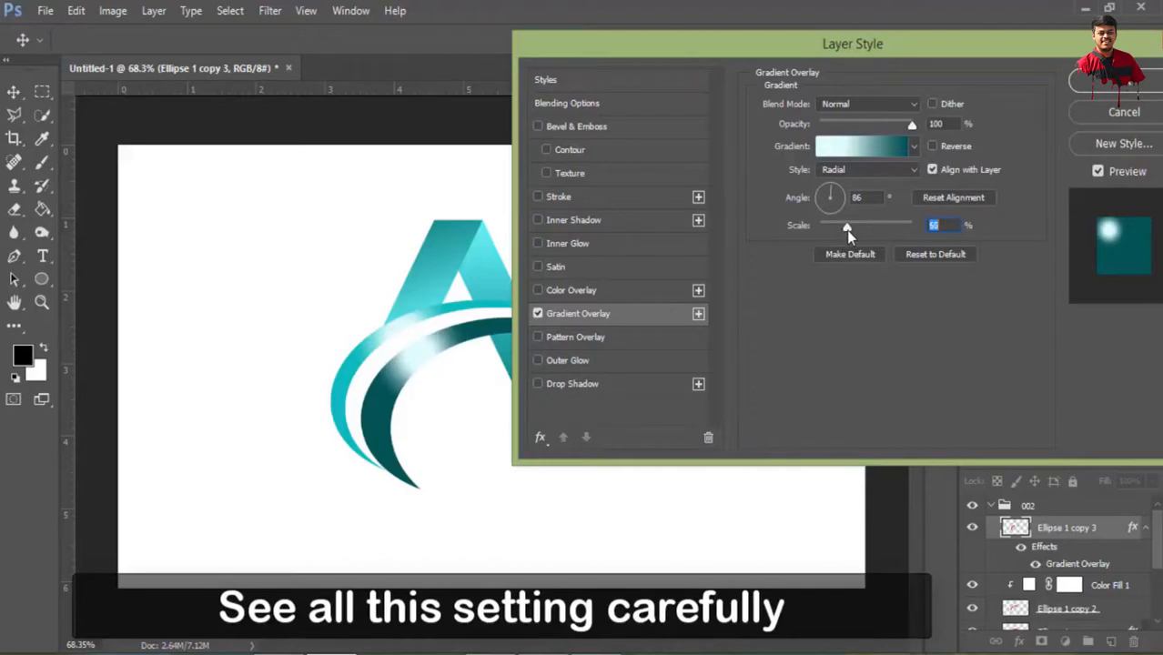
{"action": "left_click", "coordinate": [1138, 84]}
{"action": "key", "text": "e"}
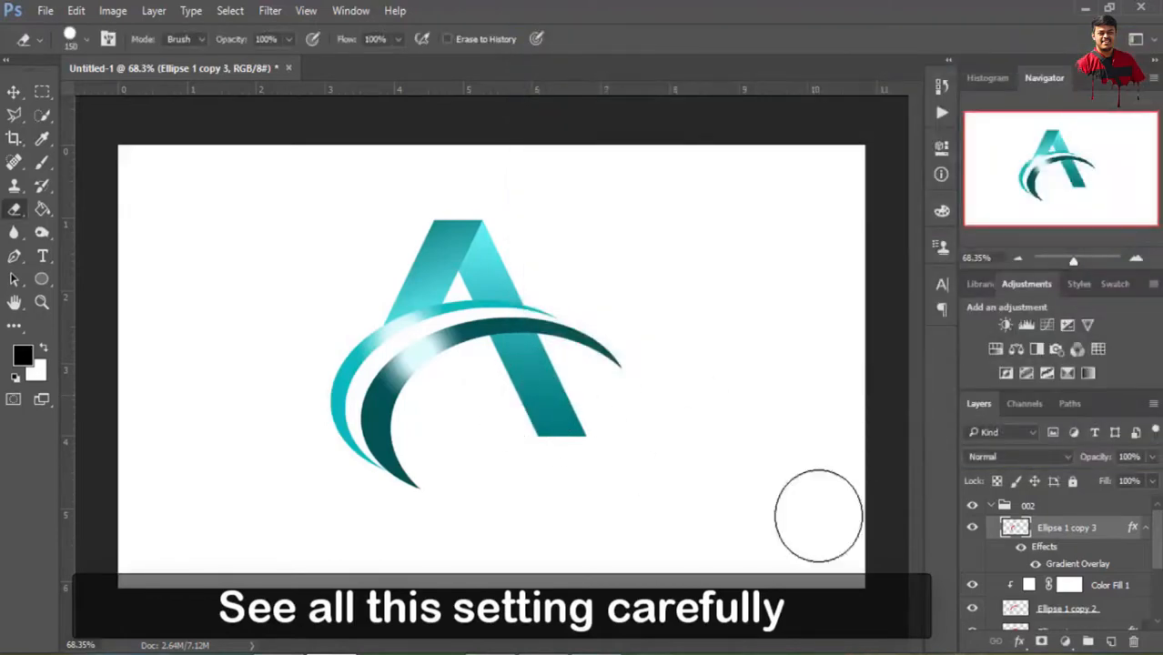
Collapse groups 002 and 001 and combine both into one parent group
{"action": "left_click", "coordinate": [998, 506]}
{"action": "left_click", "coordinate": [991, 506]}
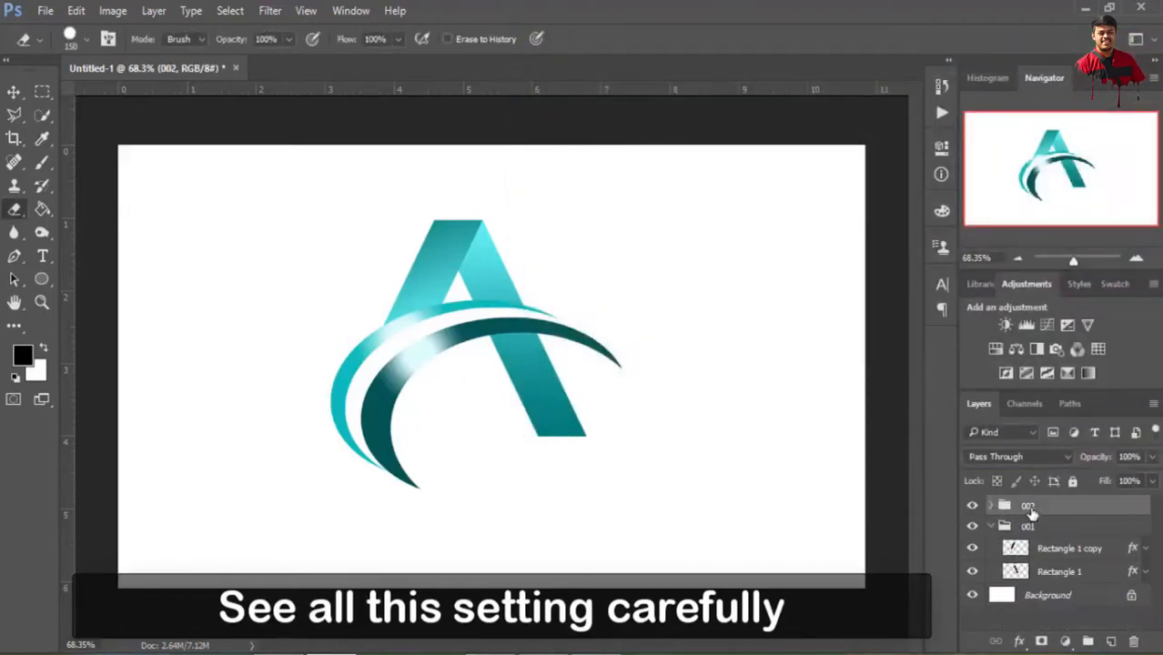
{"action": "left_click", "coordinate": [990, 527]}
{"action": "left_click", "coordinate": [1042, 526], "text": "shift"}
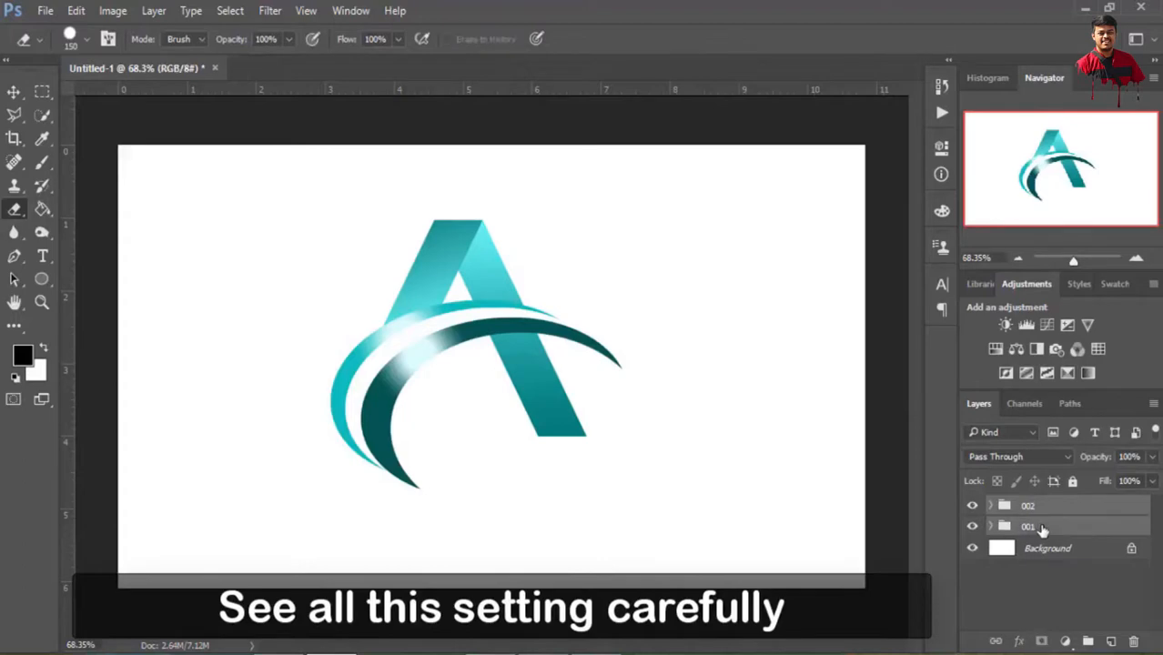
{"action": "left_click", "coordinate": [1089, 644]}
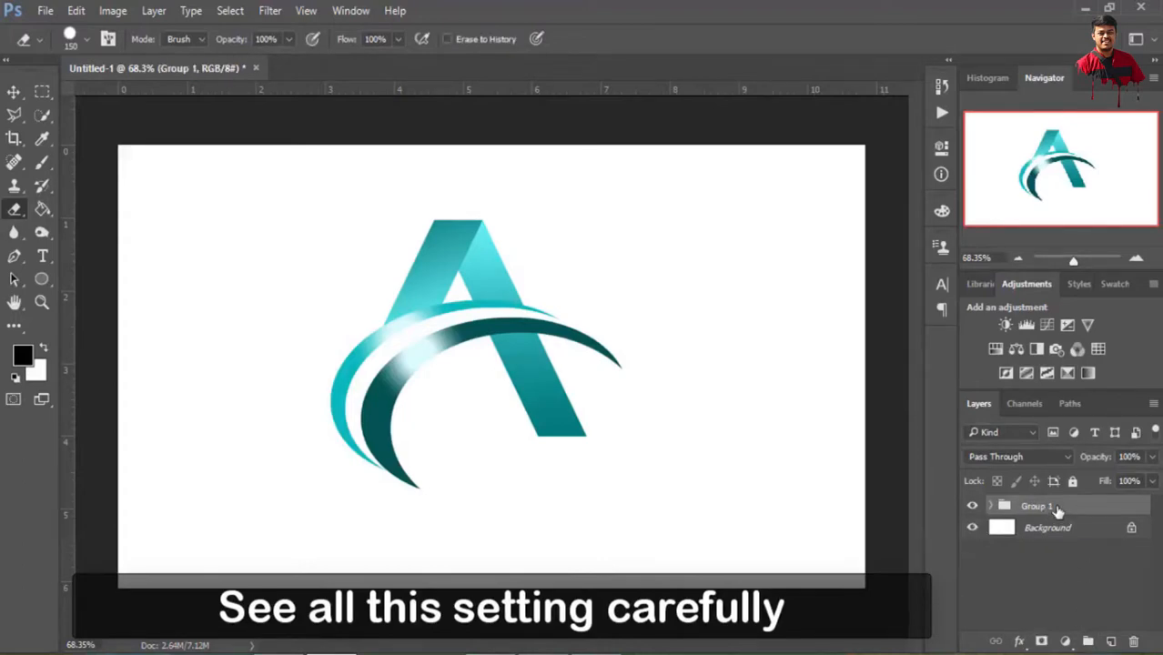
Scale the whole logo group down to about 75% and centre it horizontally in the upper half of the canvas
{"action": "left_click", "coordinate": [76, 11]}
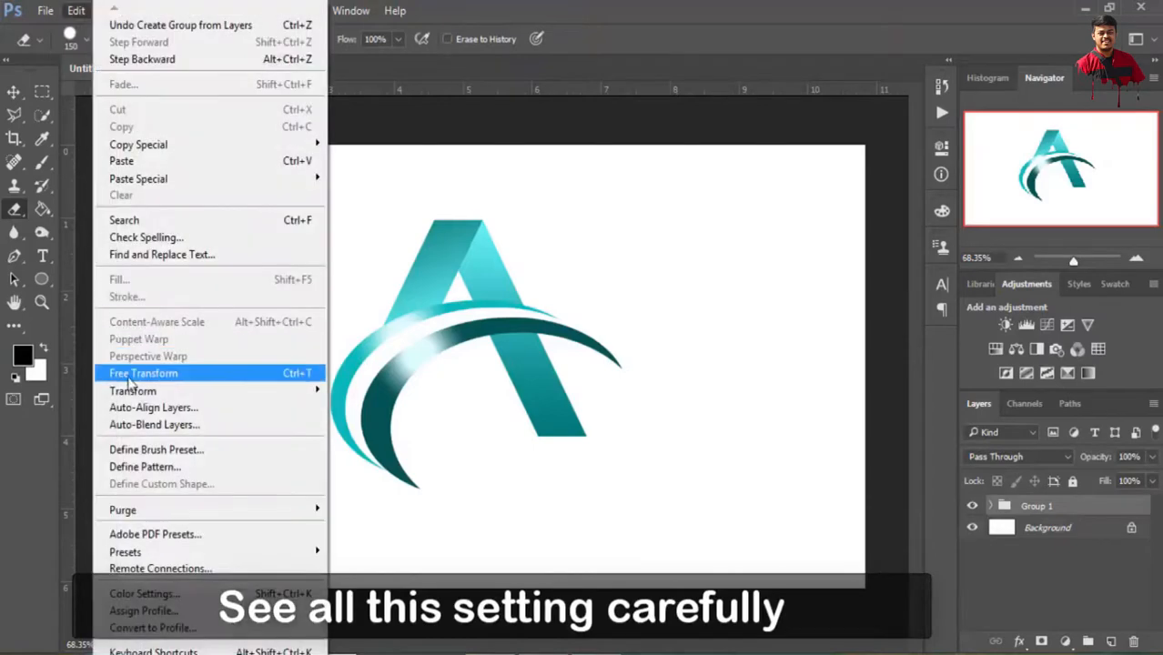
{"action": "left_click", "coordinate": [174, 376]}
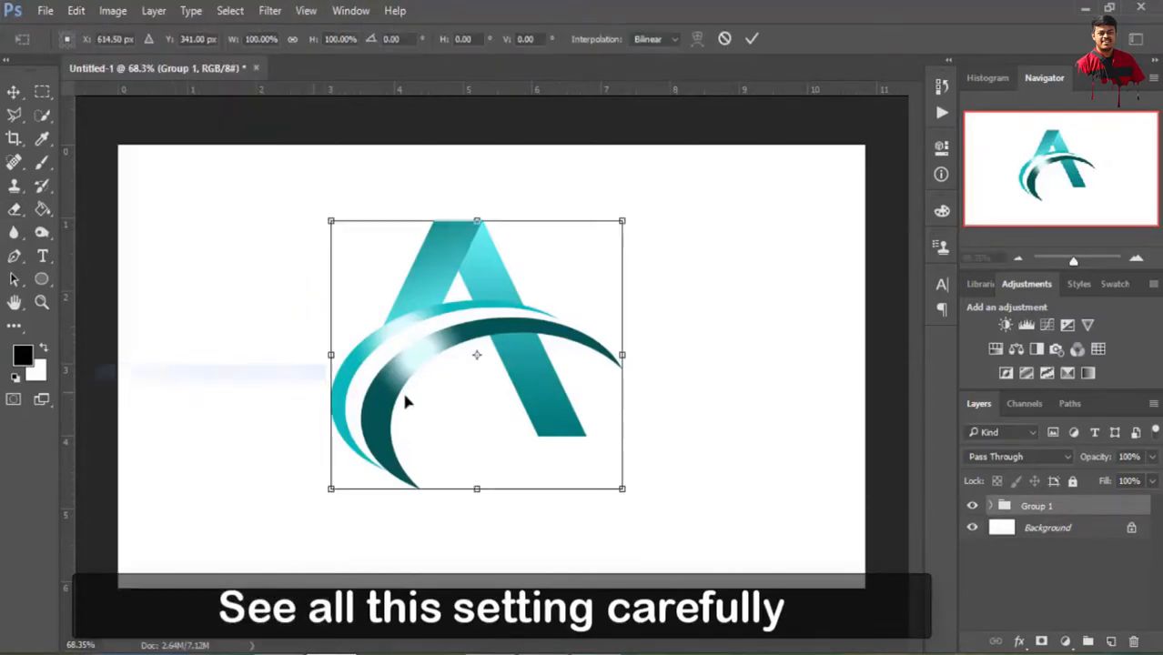
{"action": "left_click_drag", "start_coordinate": [540, 366], "coordinate": [585, 338]}
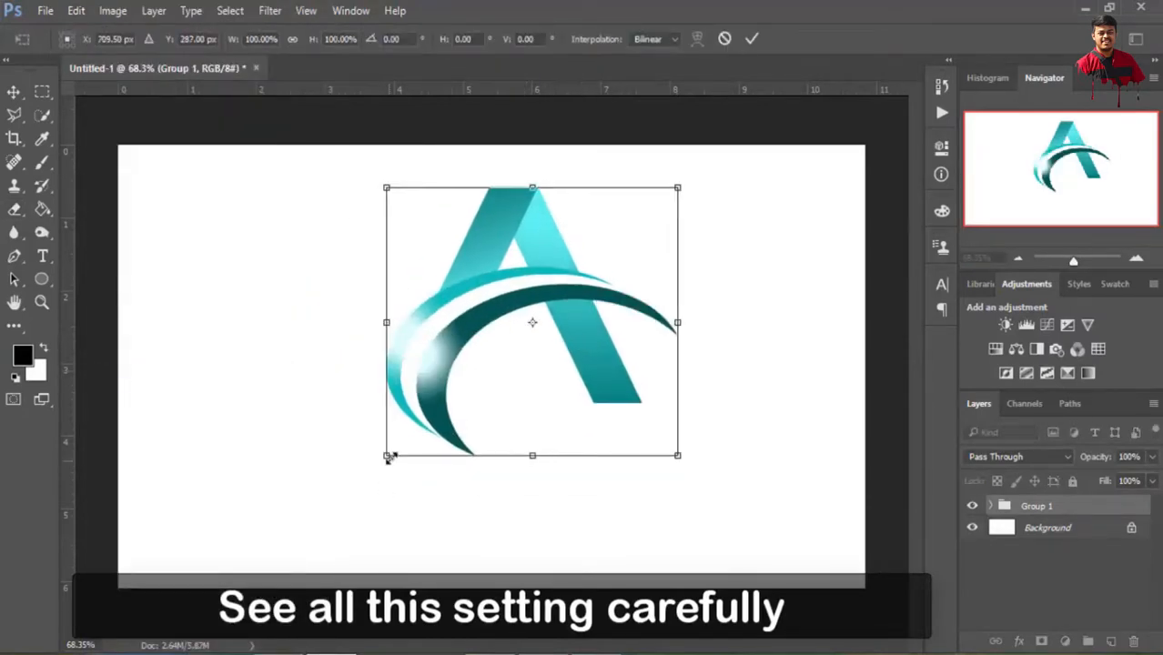
{"action": "left_click_drag", "start_coordinate": [388, 455], "coordinate": [462, 407]}
{"action": "left_click_drag", "start_coordinate": [626, 322], "coordinate": [587, 320]}
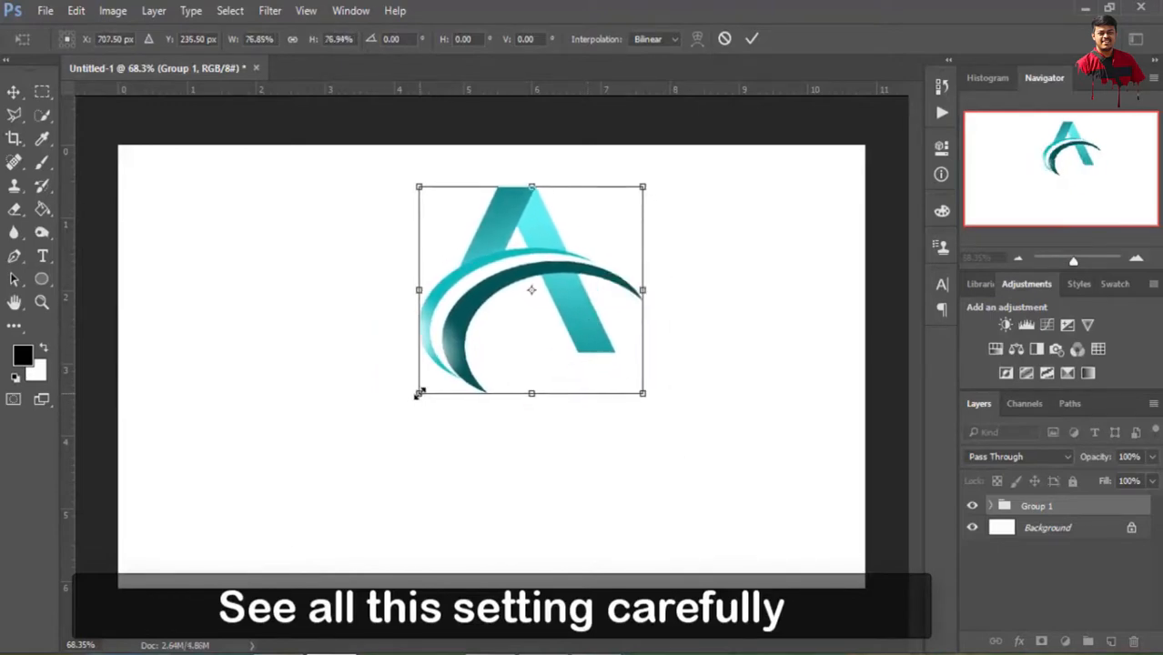
{"action": "left_click_drag", "start_coordinate": [419, 393], "coordinate": [425, 387]}
{"action": "left_click_drag", "start_coordinate": [586, 325], "coordinate": [557, 331]}
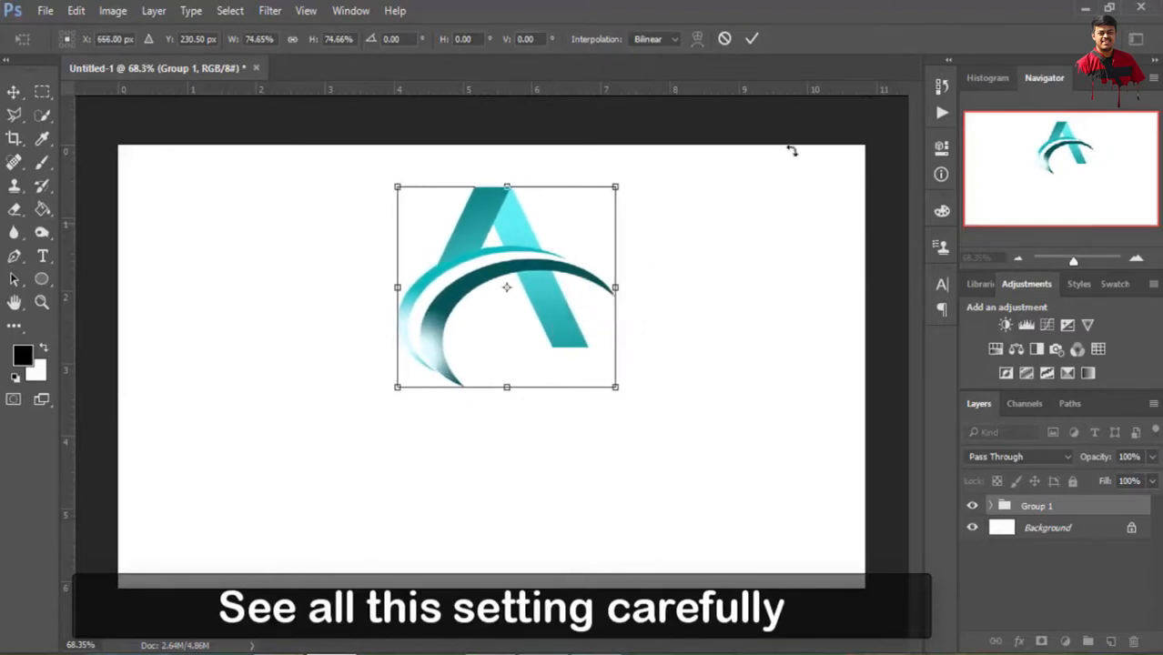
{"action": "left_click", "coordinate": [752, 39]}
{"action": "key", "text": "e"}
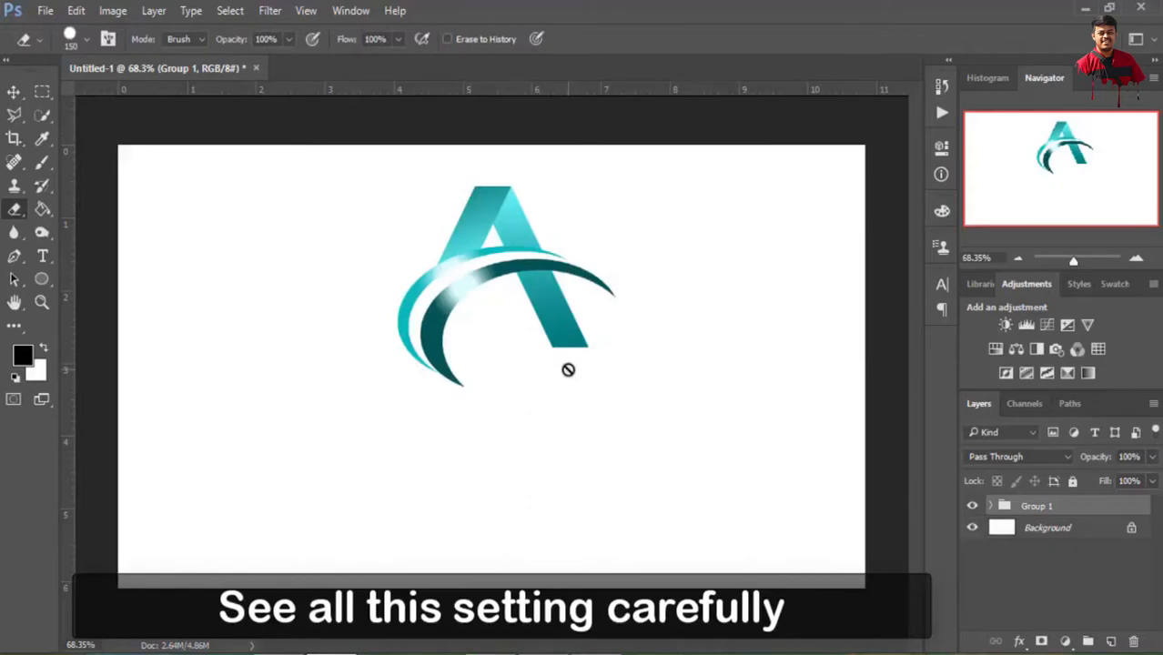
Add a text layer above the Background with the brand owner's full name in 10 pt Bebas Neue, just below the logo
{"action": "left_click", "coordinate": [1049, 528]}
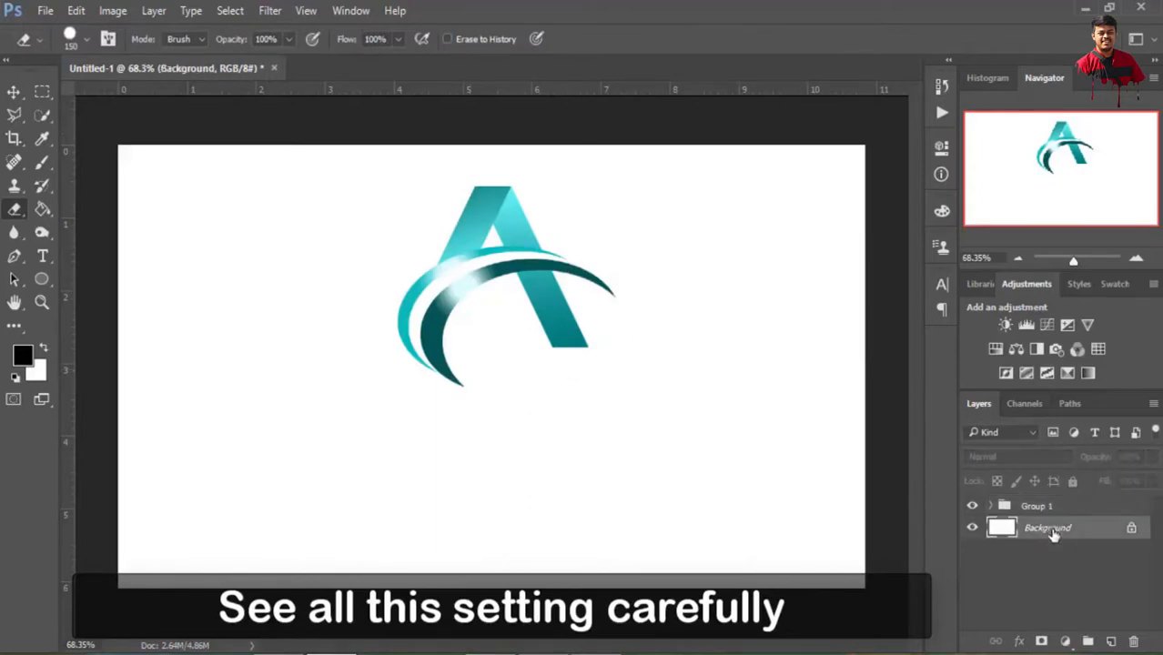
{"action": "left_click", "coordinate": [42, 256]}
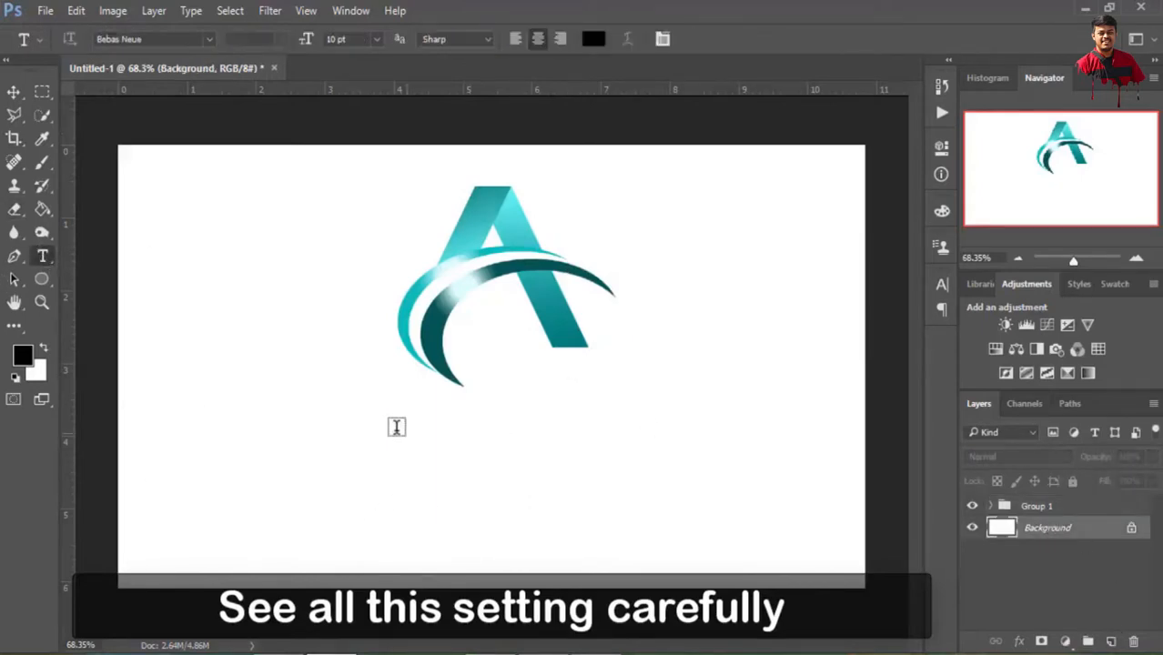
{"action": "left_click", "coordinate": [399, 427]}
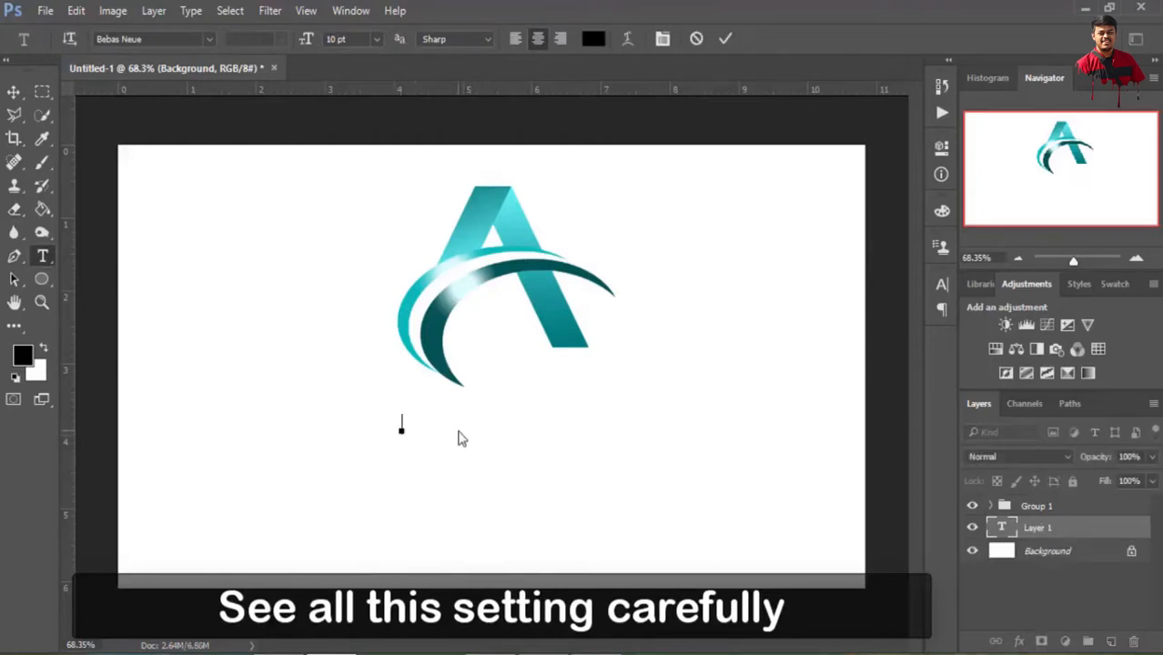
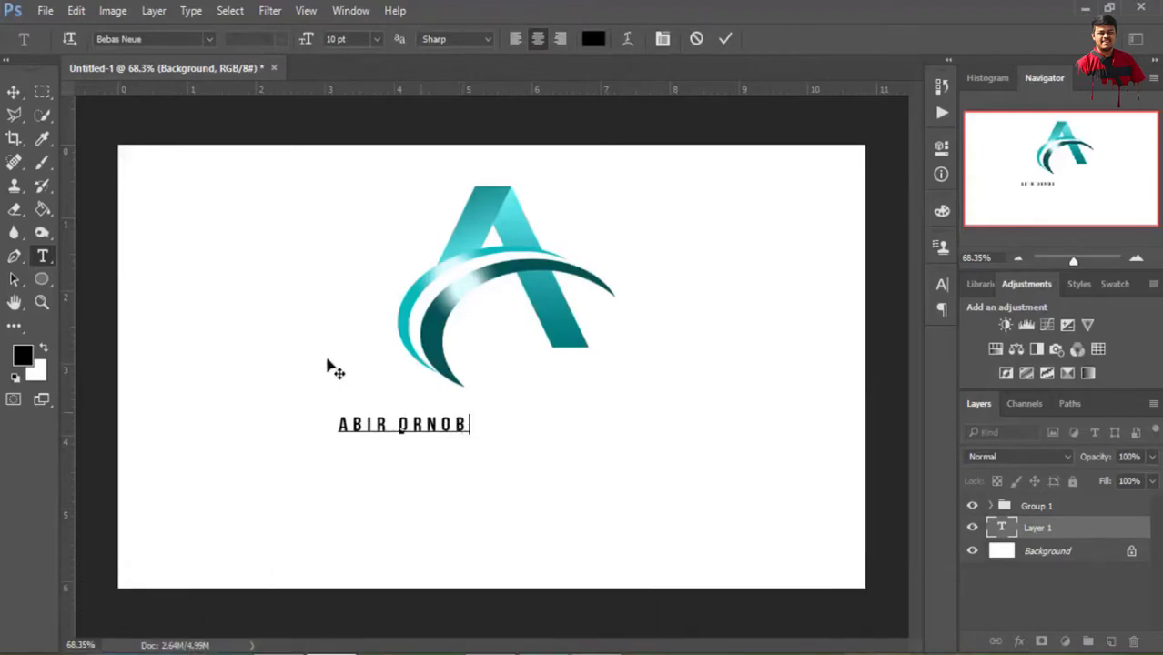
Enlarge the name text to about 278% width and 251% height and centre it directly beneath the logo
{"action": "left_click", "coordinate": [76, 11]}
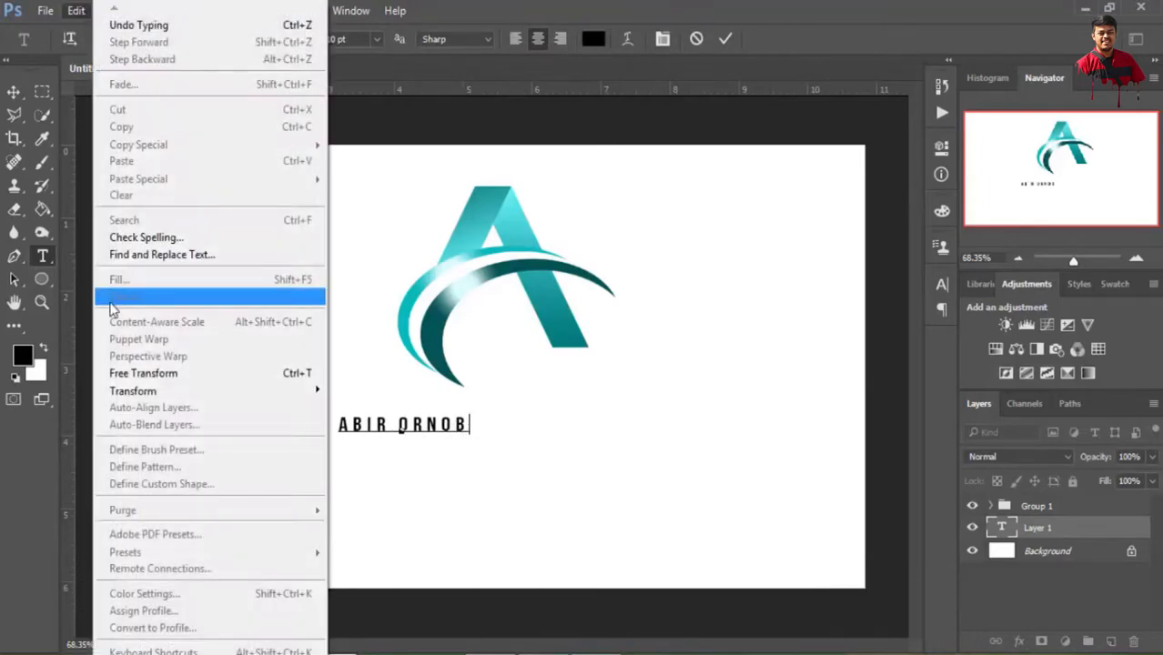
{"action": "left_click", "coordinate": [130, 373]}
{"action": "left_click_drag", "start_coordinate": [473, 435], "coordinate": [706, 462]}
{"action": "left_click_drag", "start_coordinate": [611, 436], "coordinate": [579, 436]}
{"action": "left_click_drag", "start_coordinate": [492, 454], "coordinate": [490, 447]}
{"action": "left_click_drag", "start_coordinate": [306, 422], "coordinate": [312, 422]}
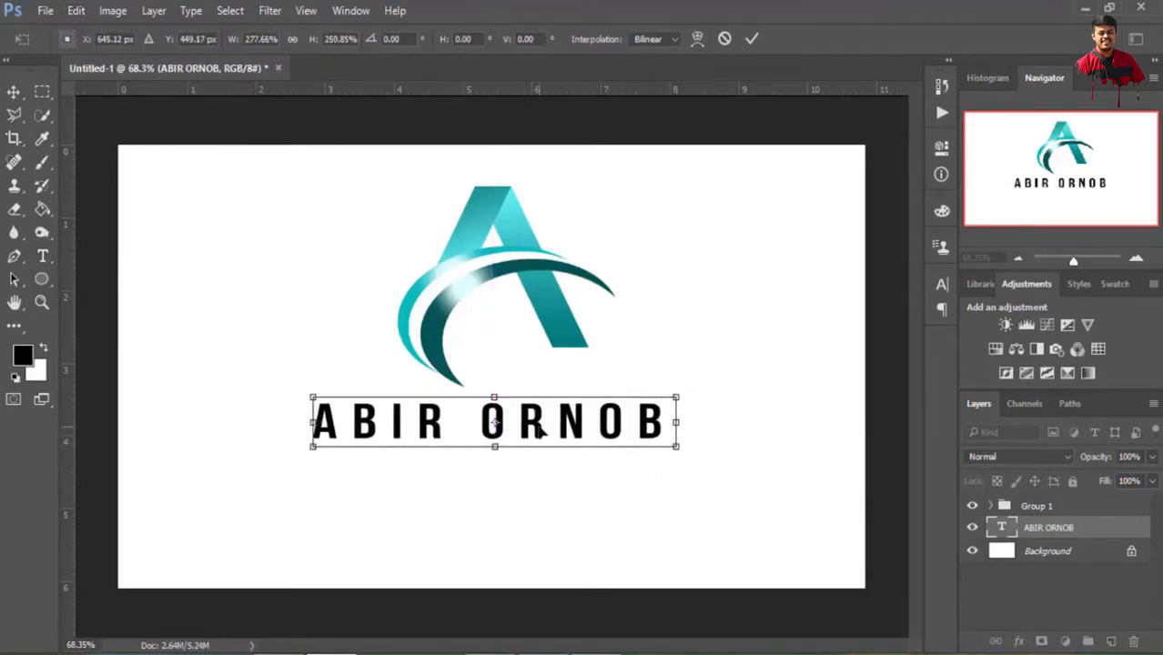
{"action": "mouse_move", "coordinate": [539, 437]}
{"action": "left_mouse_down"}
{"action": "mouse_move", "coordinate": [542, 423]}
{"action": "mouse_move", "coordinate": [544, 433]}
{"action": "left_mouse_up"}
{"action": "left_click", "coordinate": [752, 39]}
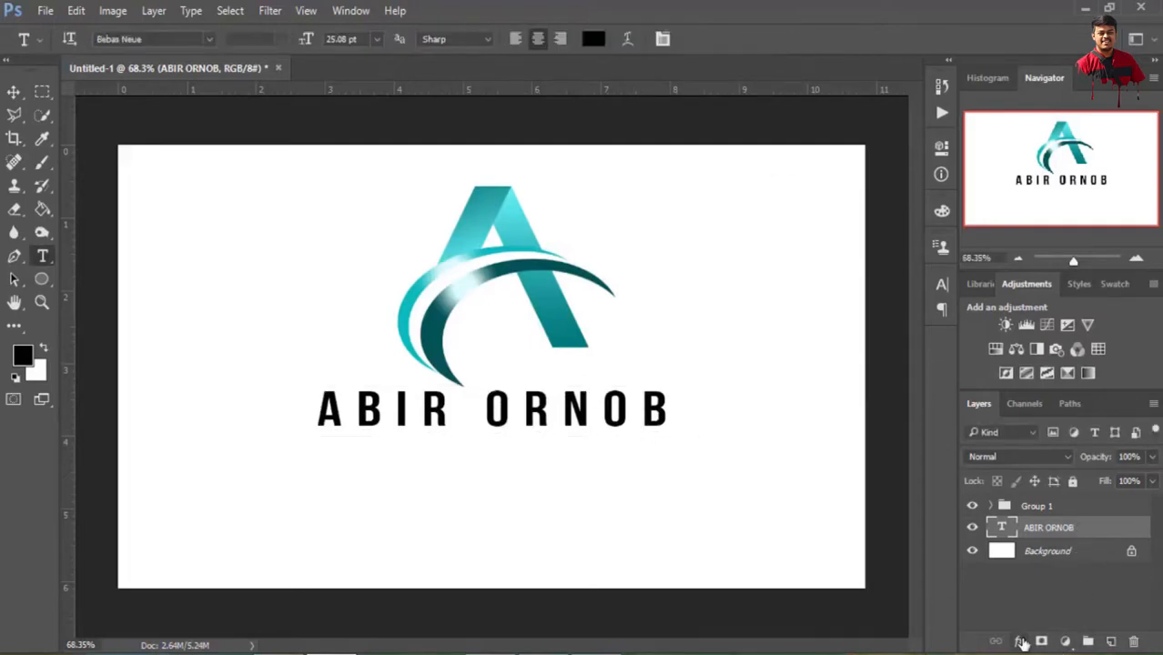
Add a Gradient Overlay effect to the name text layer and set its style to Linear
{"action": "left_click", "coordinate": [1019, 641]}
{"action": "left_click", "coordinate": [1046, 566]}
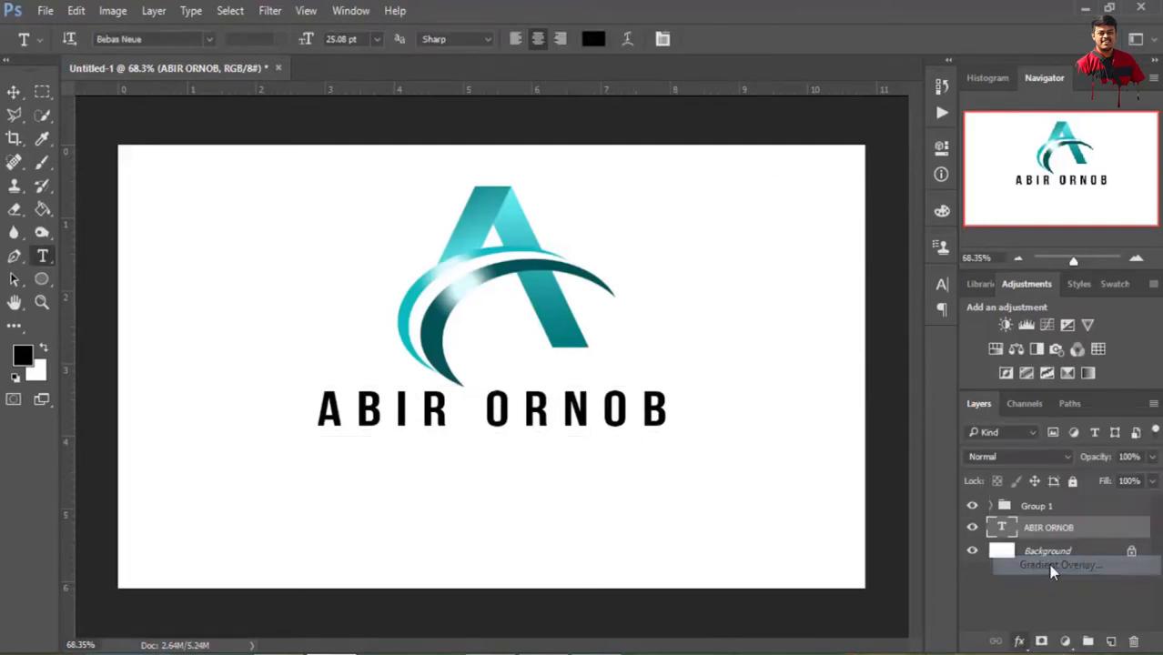
{"action": "left_click_drag", "start_coordinate": [587, 82], "coordinate": [970, 109]}
{"action": "left_click", "coordinate": [1000, 231]}
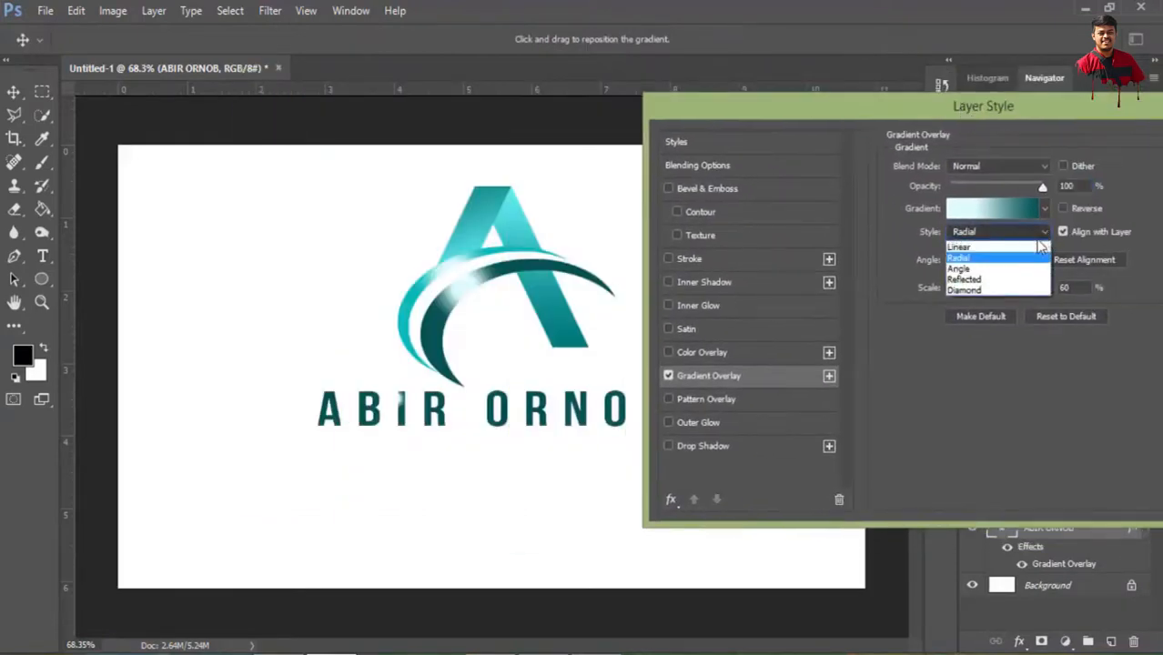
{"action": "left_click", "coordinate": [1006, 244]}
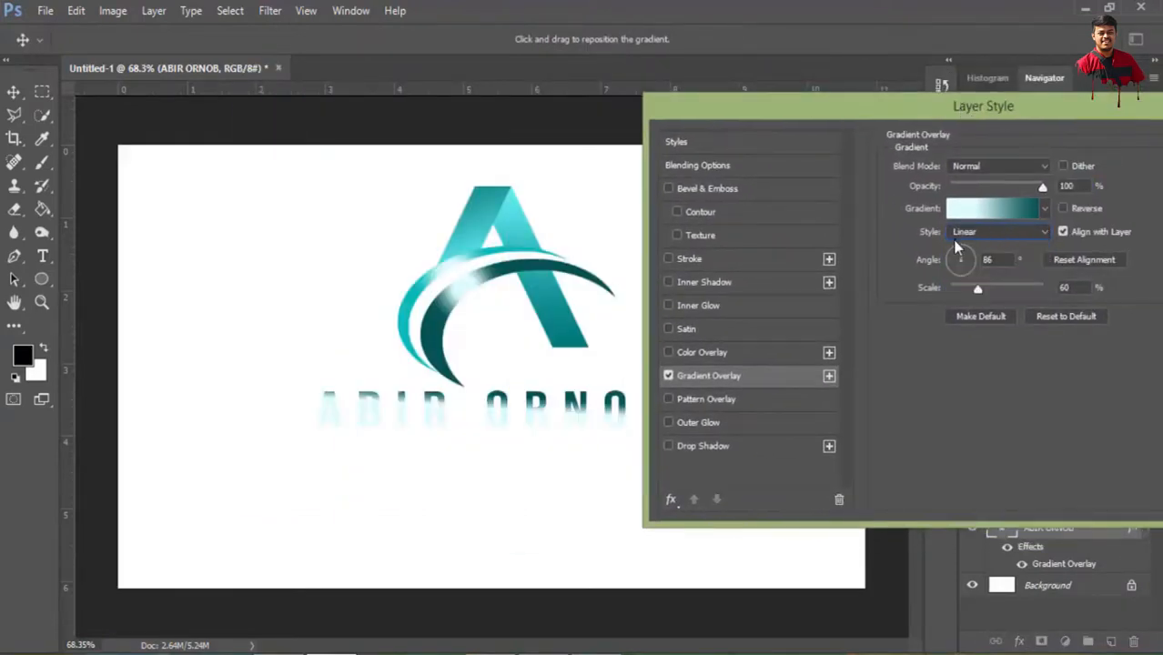
Edit the name's overlay gradient so the midpoint between its light and dark stops sits at 56%
{"action": "left_click", "coordinate": [1005, 209]}
{"action": "left_click_drag", "start_coordinate": [781, 452], "coordinate": [688, 455]}
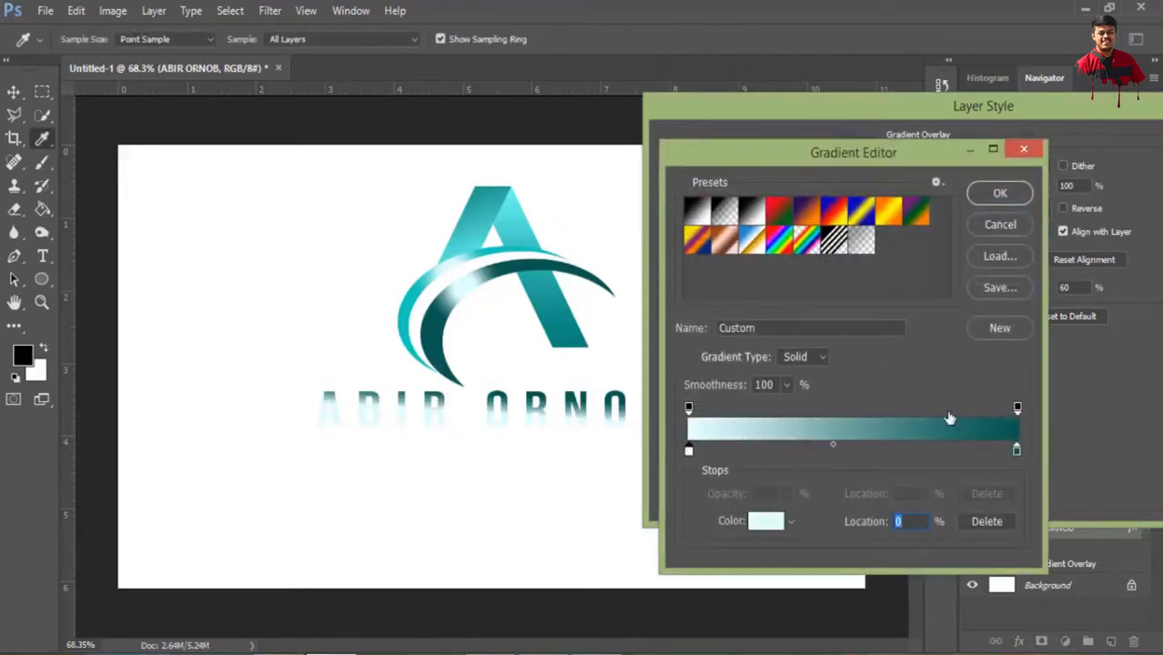
{"action": "left_click_drag", "start_coordinate": [837, 446], "coordinate": [872, 446]}
{"action": "left_click", "coordinate": [1001, 195]}
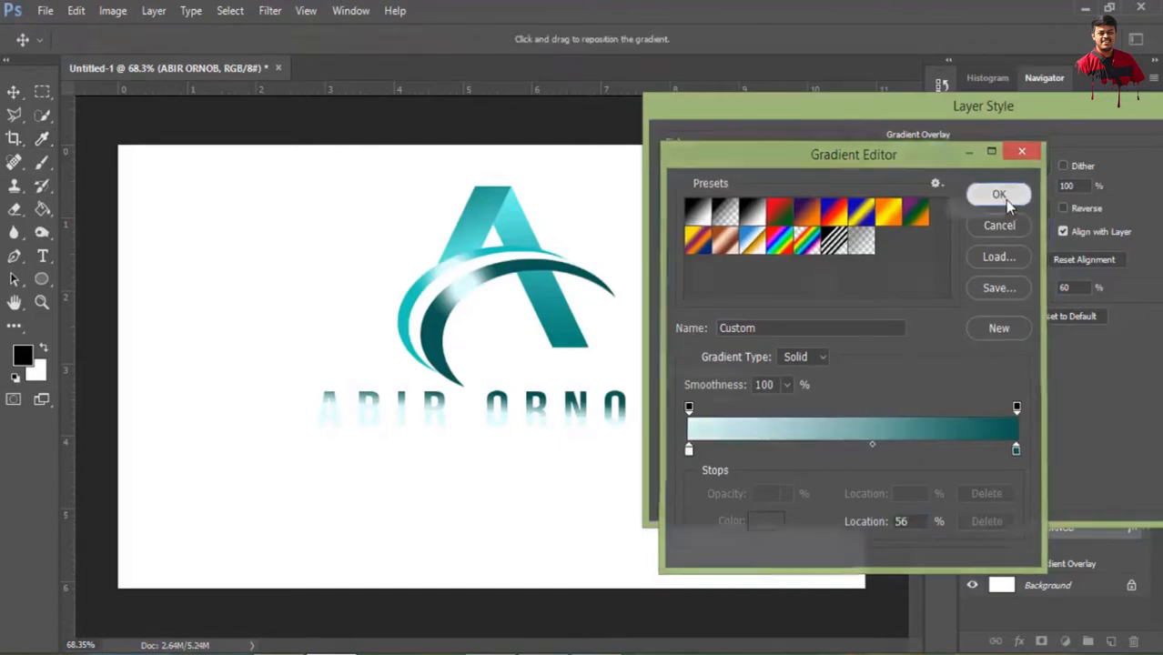
Set the name's gradient overlay angle to -90° and its scale to 149%
{"action": "left_click_drag", "start_coordinate": [970, 259], "coordinate": [962, 288]}
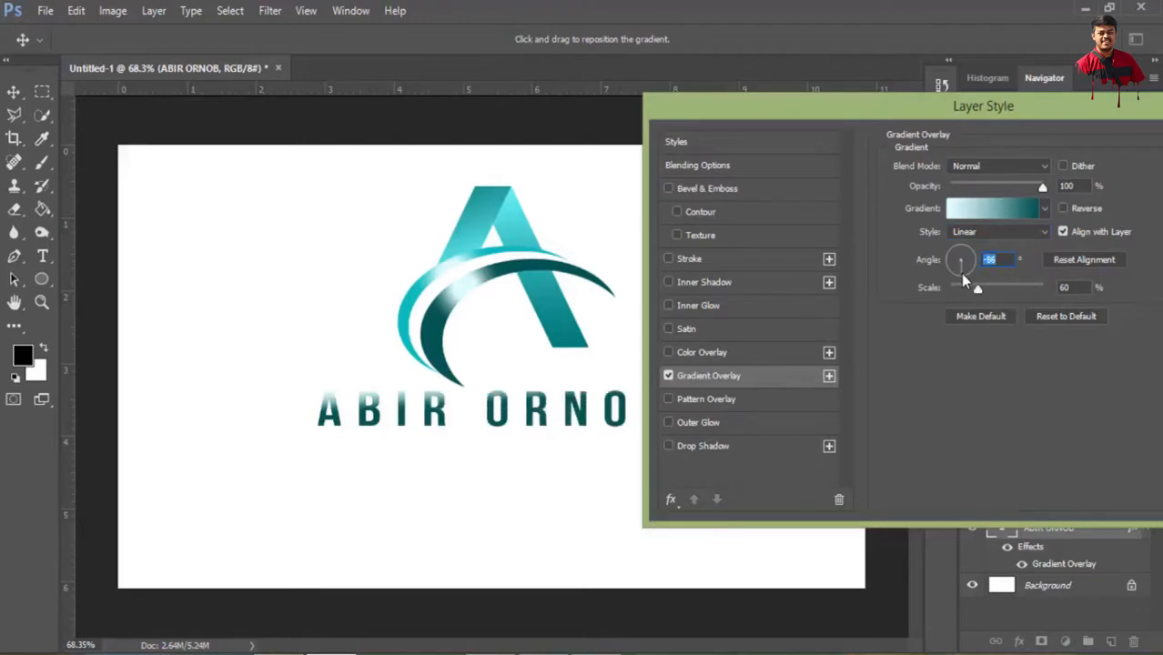
{"action": "left_click_drag", "start_coordinate": [962, 273], "coordinate": [960, 276]}
{"action": "left_click", "coordinate": [997, 260]}
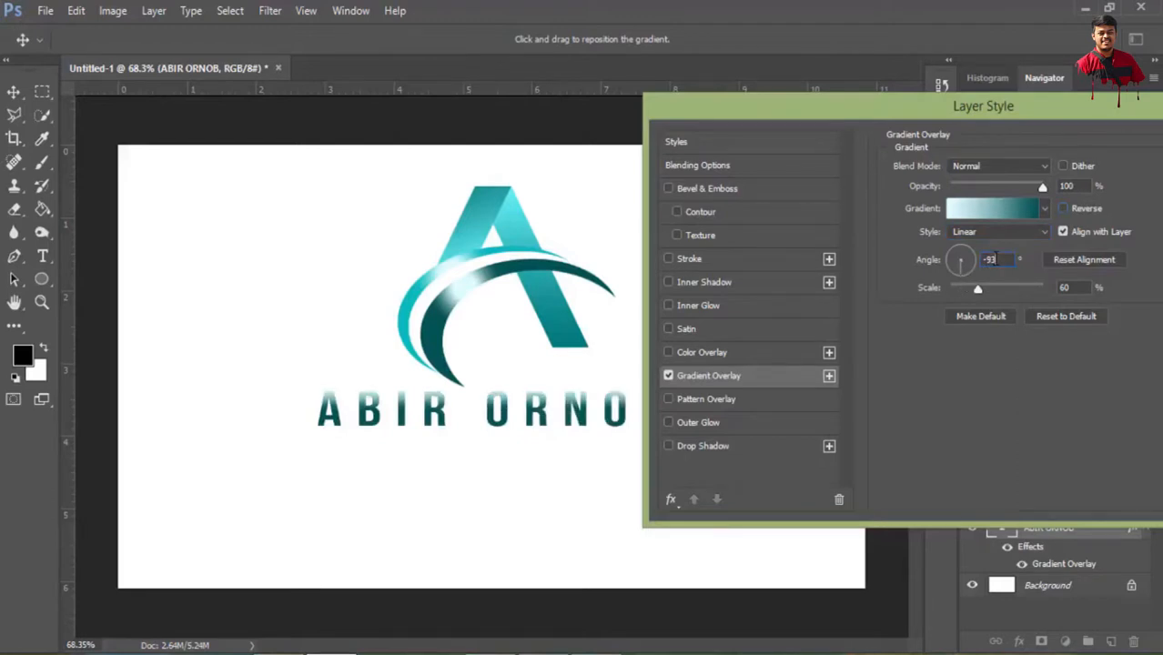
{"action": "double_click", "coordinate": [992, 259]}
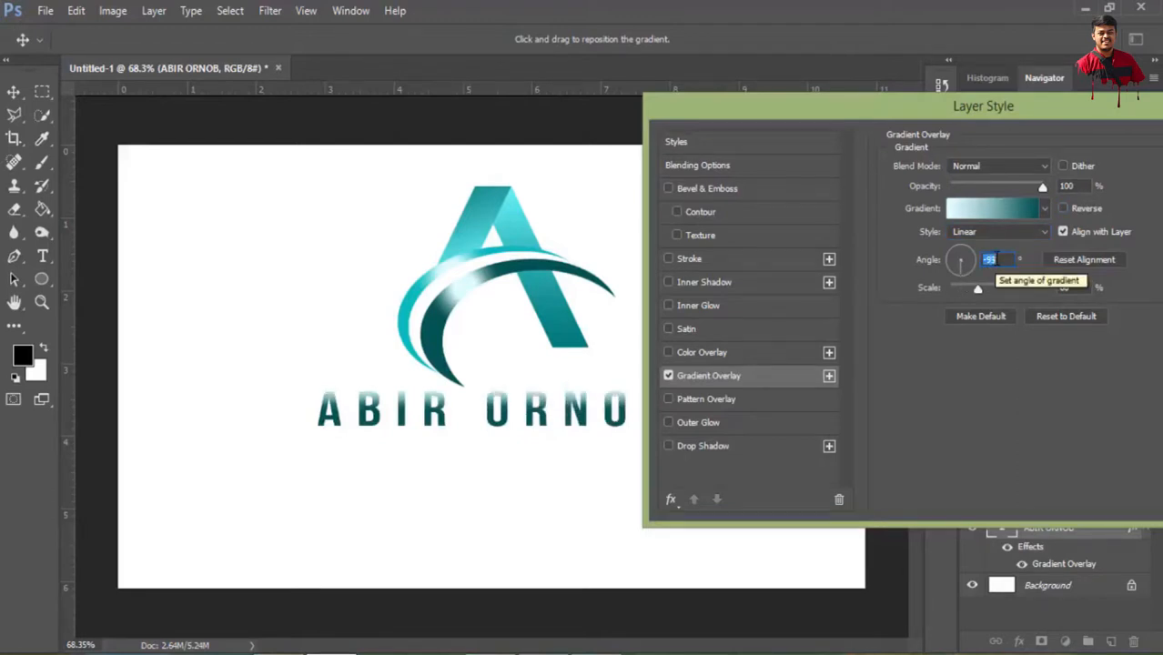
{"action": "type", "text": "-90"}
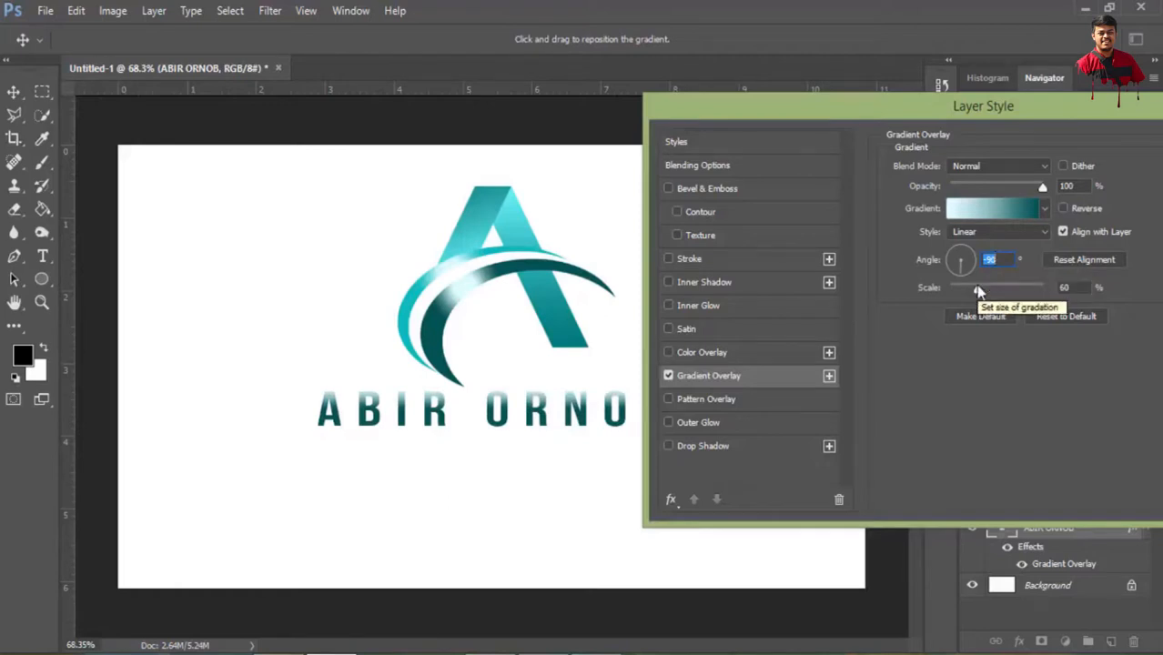
{"action": "left_click", "coordinate": [993, 289]}
{"action": "left_click_drag", "start_coordinate": [996, 288], "coordinate": [1019, 287]}
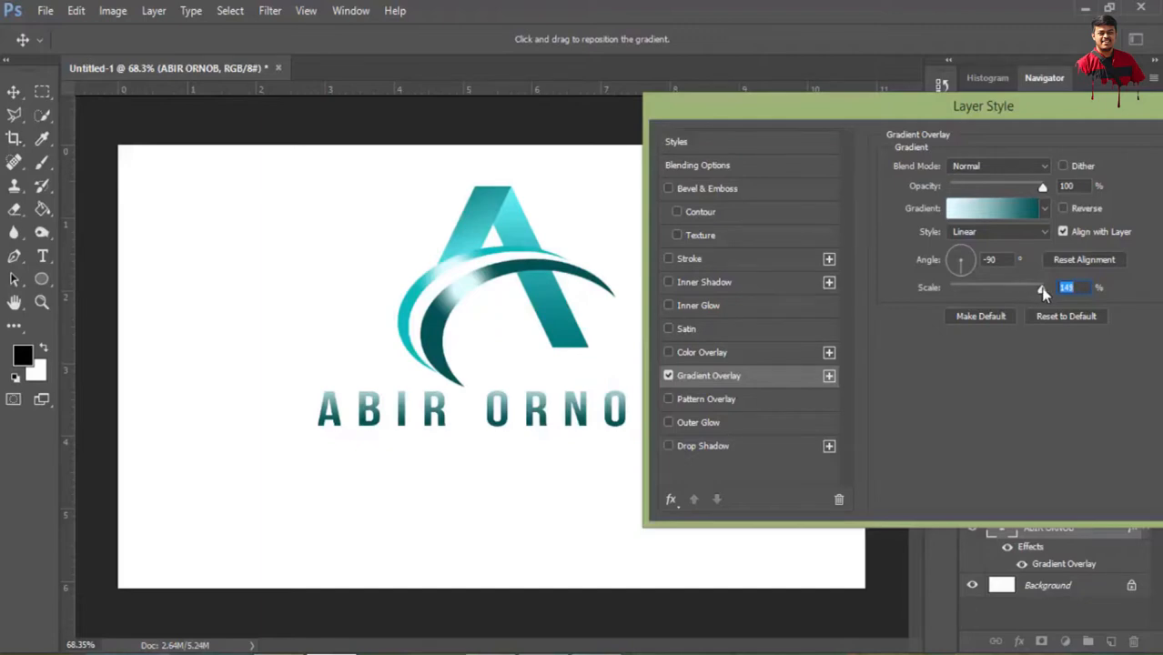
Recolour the dark end stop of the name's gradient to a brighter teal, close to #13b5a8
{"action": "left_click", "coordinate": [1008, 209]}
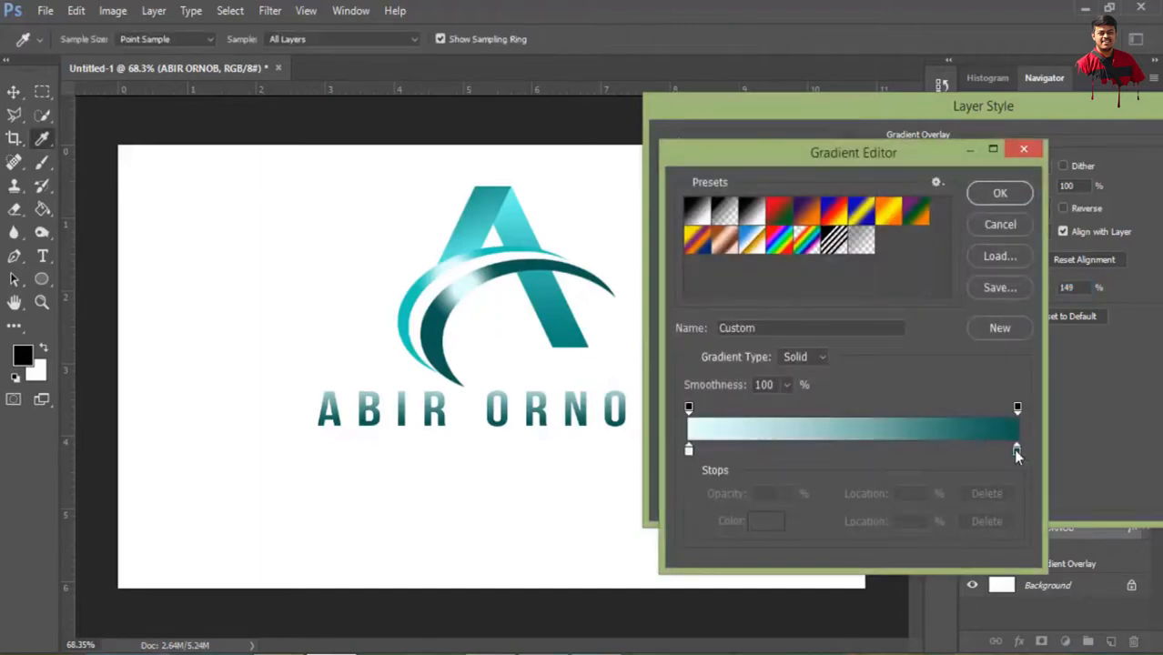
{"action": "left_click", "coordinate": [1016, 450]}
{"action": "left_click", "coordinate": [765, 522]}
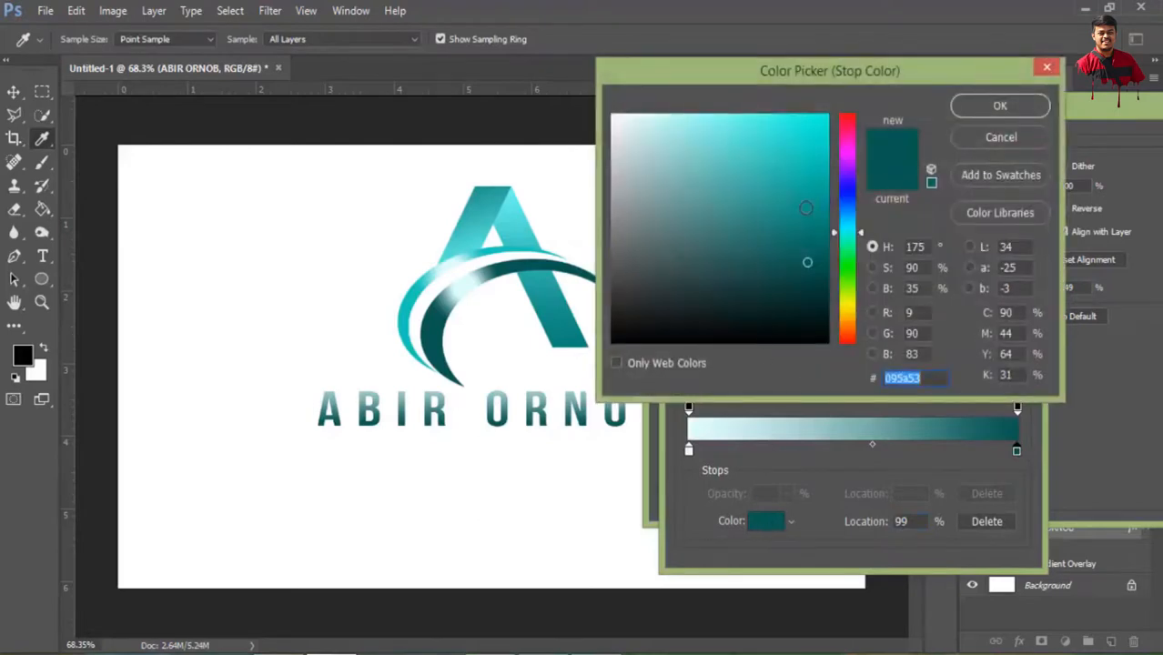
{"action": "mouse_move", "coordinate": [805, 208]}
{"action": "left_mouse_down"}
{"action": "mouse_move", "coordinate": [806, 165]}
{"action": "mouse_move", "coordinate": [806, 181]}
{"action": "left_mouse_up"}
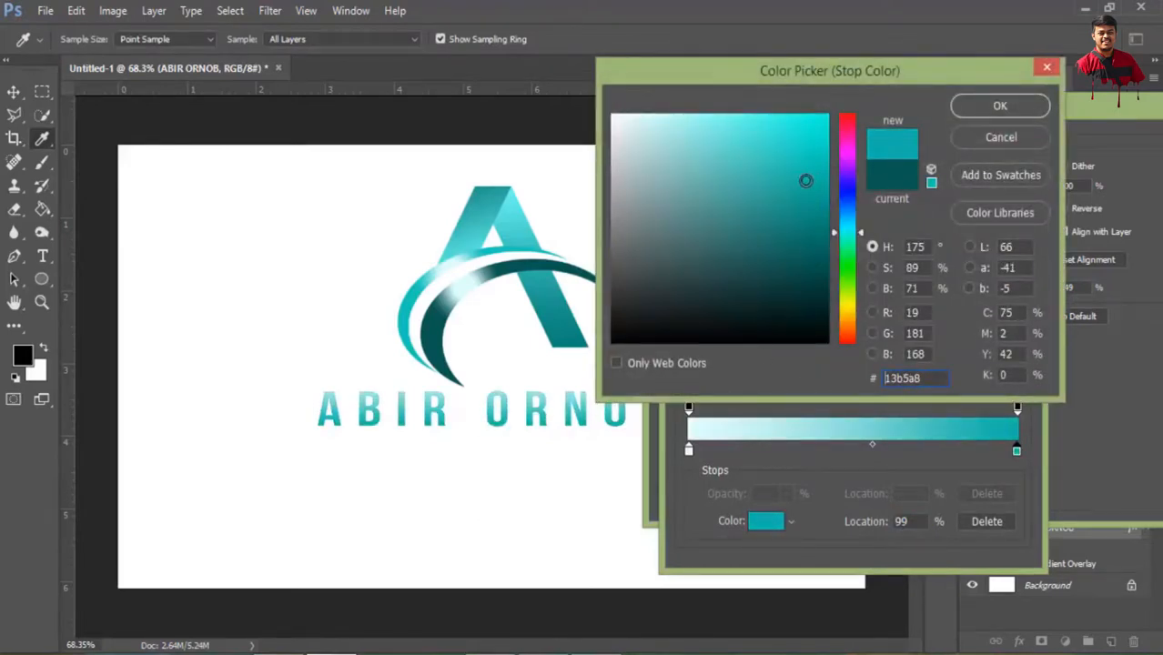
{"action": "left_click_drag", "start_coordinate": [861, 233], "coordinate": [862, 236]}
{"action": "left_click", "coordinate": [993, 105]}
{"action": "left_click", "coordinate": [1002, 194]}
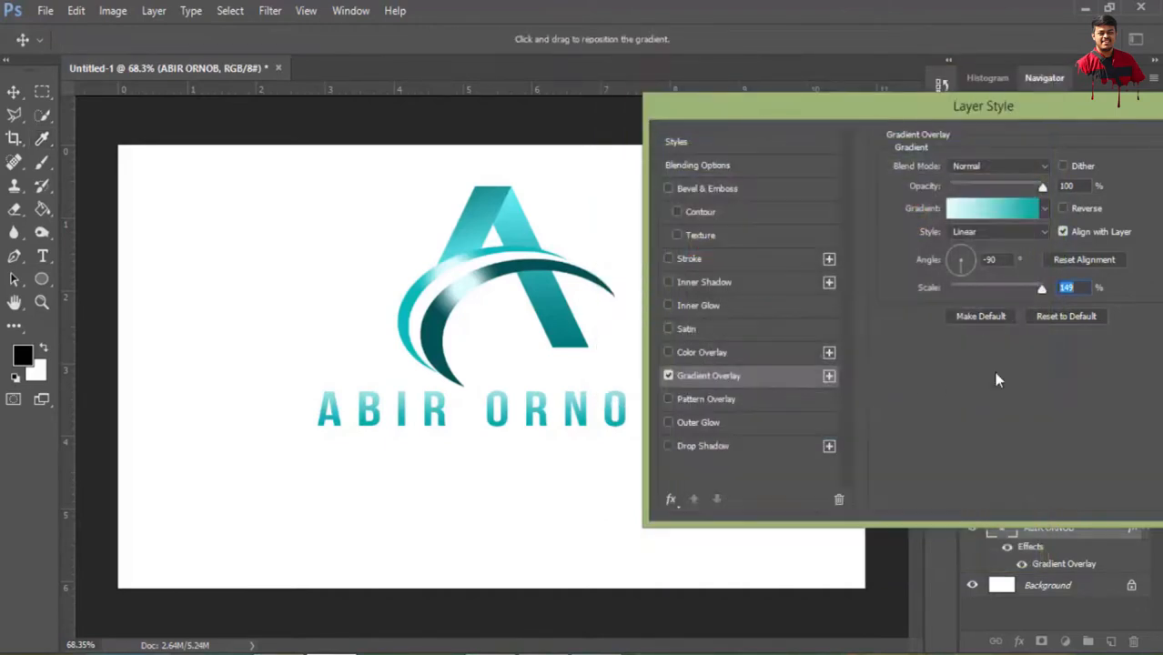
Add a Drop Shadow to the name text and set the shadow colour to black, 000000
{"action": "left_click", "coordinate": [694, 451]}
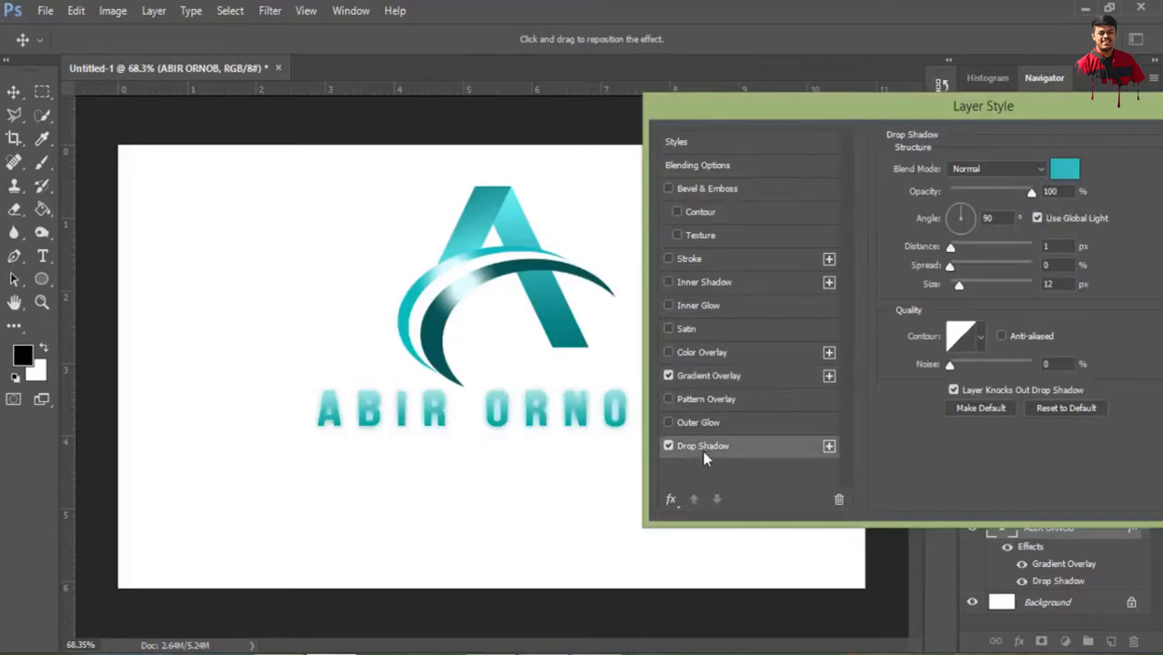
{"action": "left_click", "coordinate": [1071, 176]}
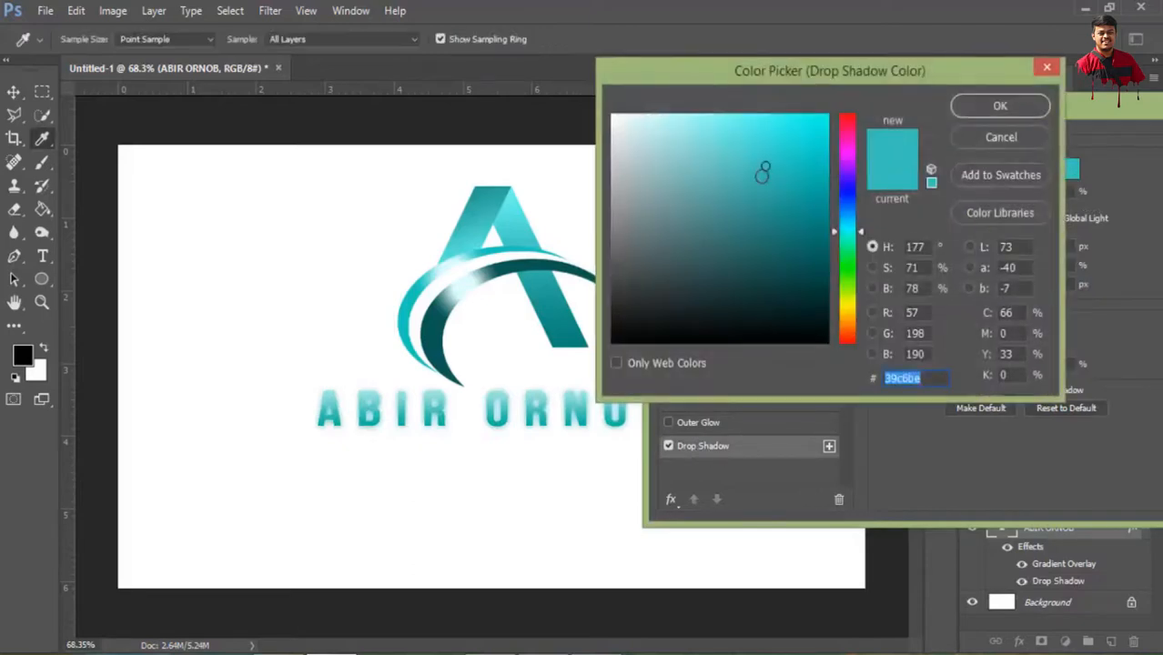
{"action": "left_click", "coordinate": [800, 320]}
{"action": "left_click_drag", "start_coordinate": [800, 321], "coordinate": [809, 342]}
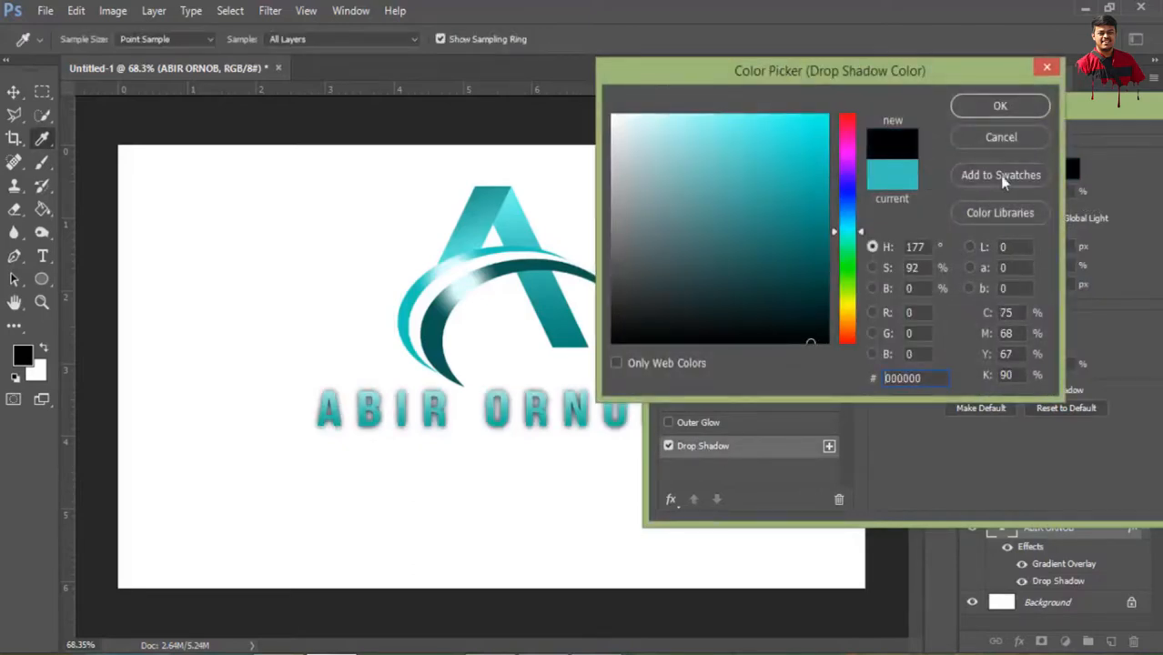
{"action": "left_click", "coordinate": [1000, 105]}
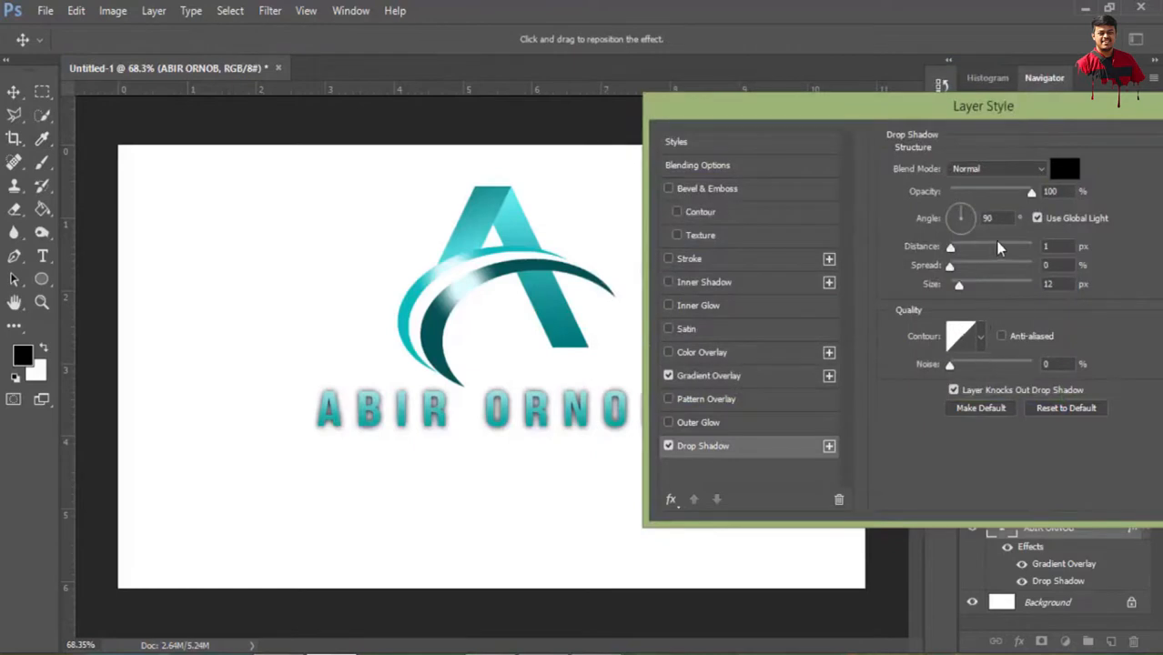
Set the drop shadow's size to 11 px and its distance to 5 px, and apply the name's layer style
{"action": "left_click", "coordinate": [1063, 285]}
{"action": "key", "text": "Down"}
{"action": "double_click", "coordinate": [1059, 244]}
{"action": "key", "text": "Up"}
{"action": "key", "text": "Up"}
{"action": "key", "text": "Up"}
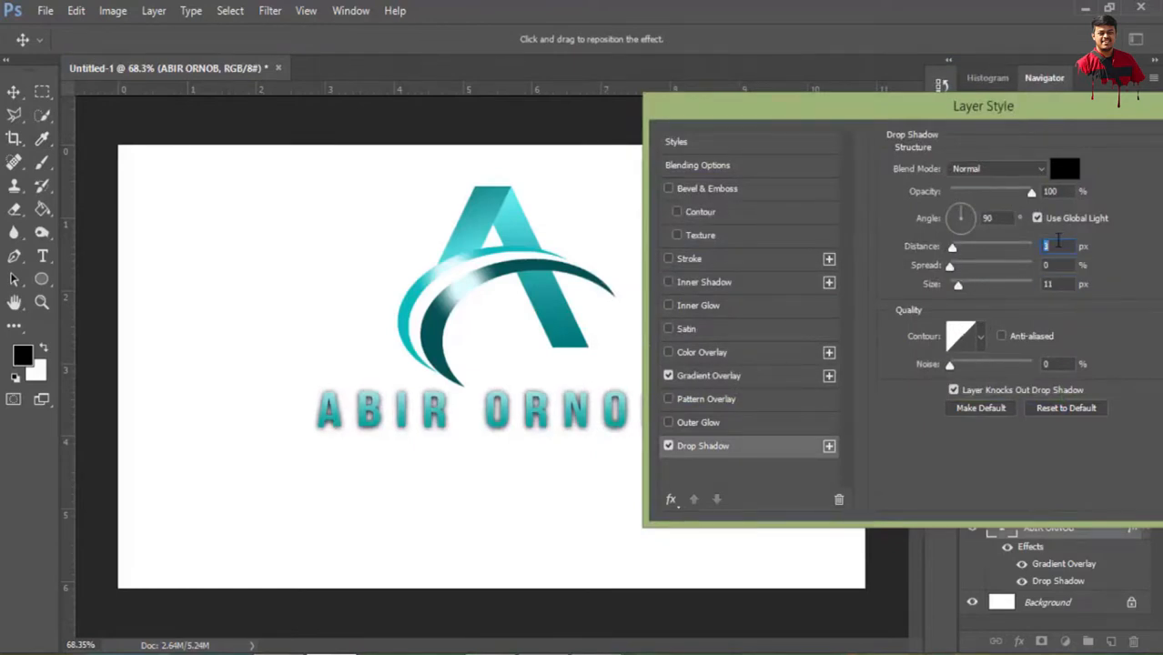
{"action": "key", "text": "Up"}
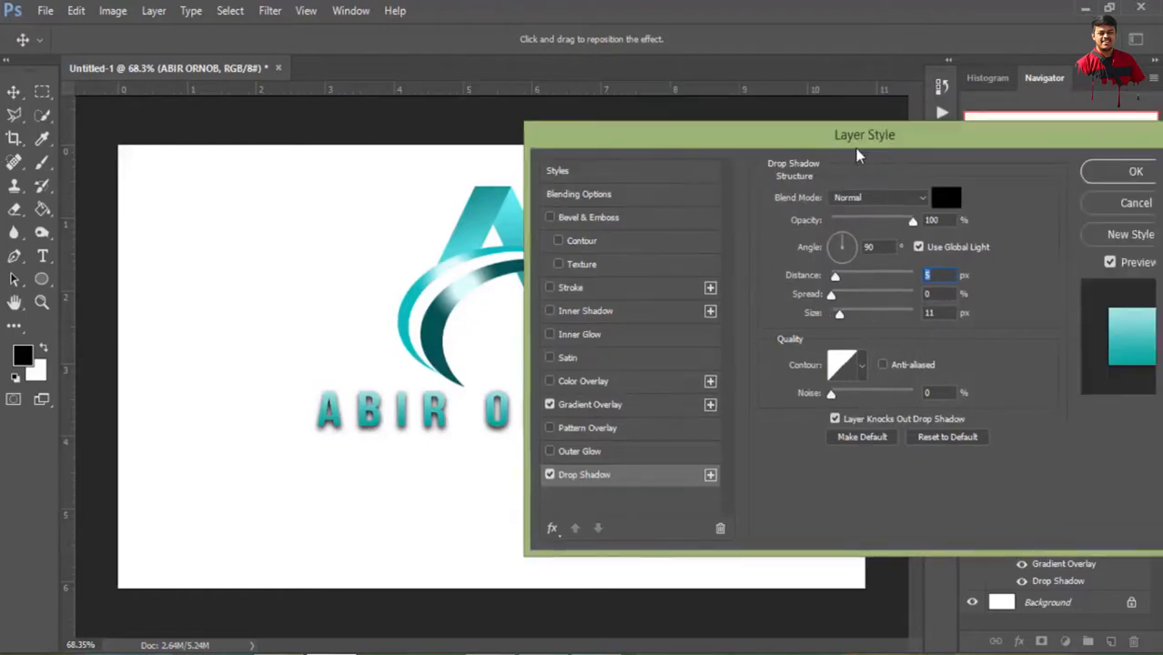
{"action": "left_click", "coordinate": [1092, 170]}
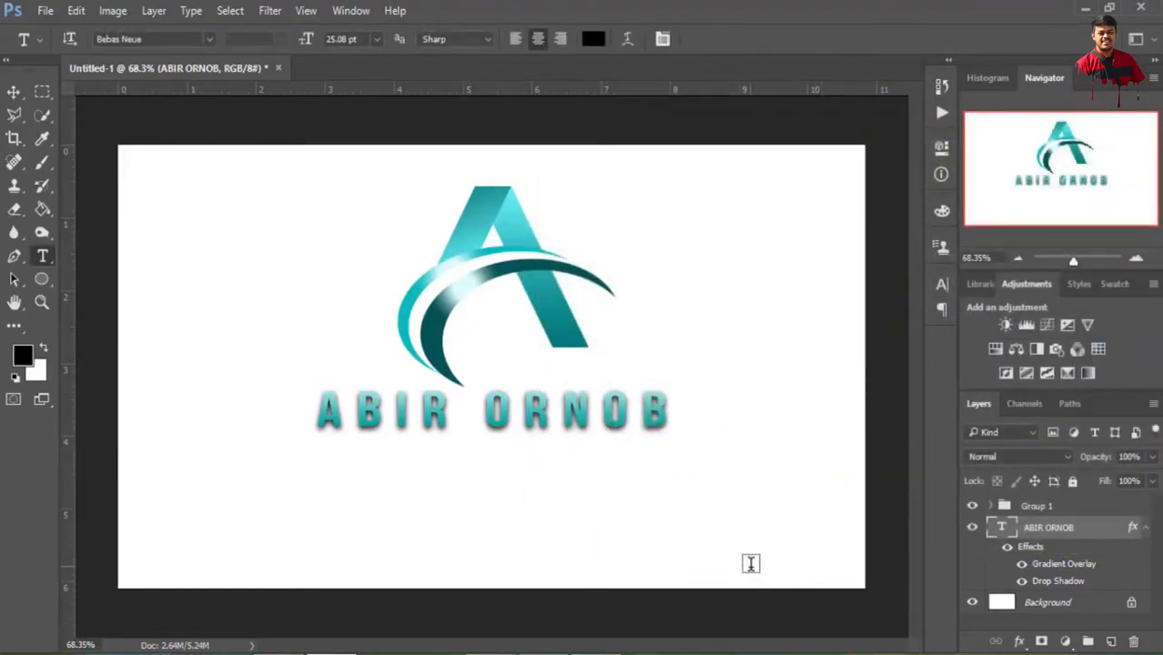
{"action": "left_click", "coordinate": [1087, 602]}
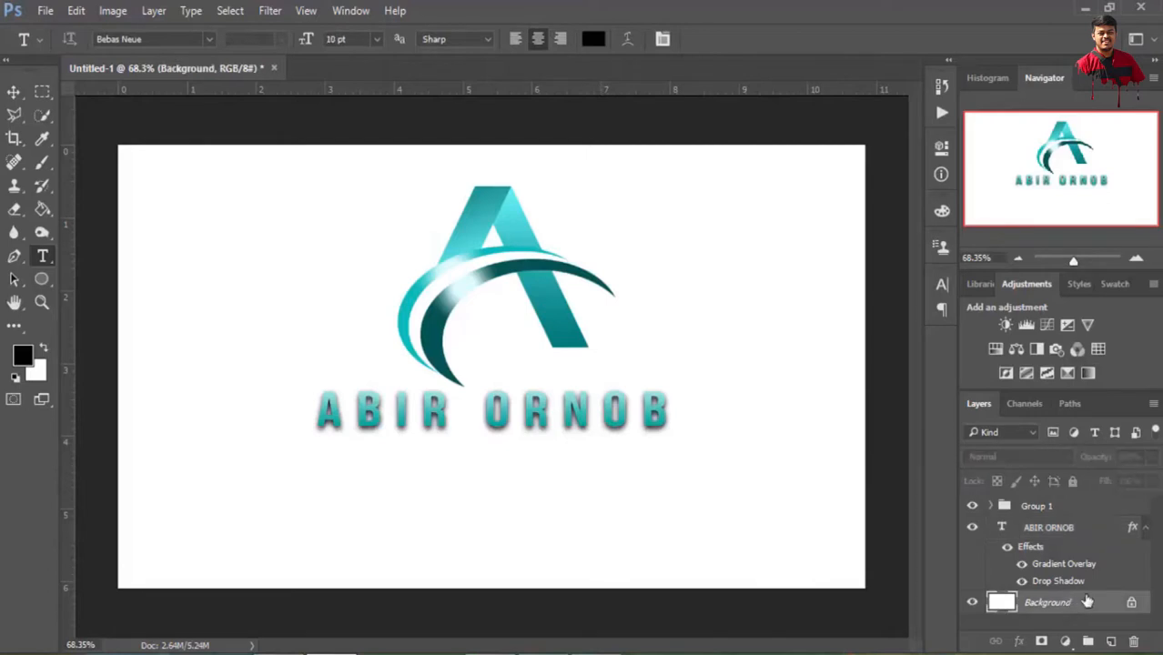
{"action": "scroll", "coordinate": [519, 327], "scroll_direction": "up", "scroll_amount": 4}
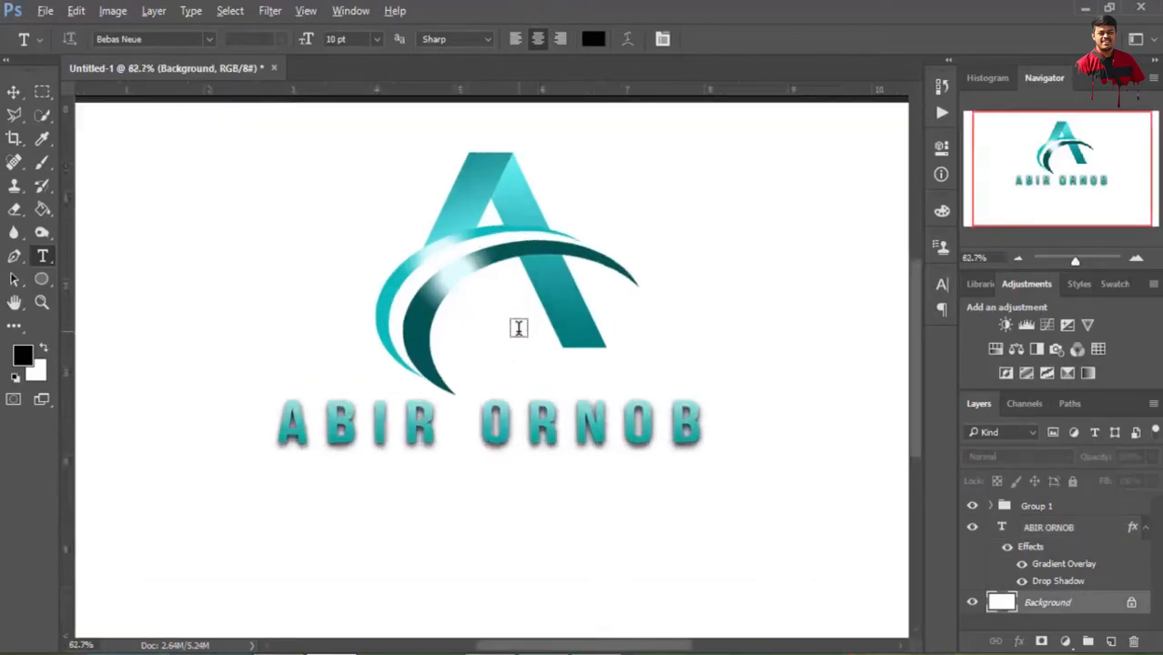
{"action": "scroll", "coordinate": [519, 328], "scroll_direction": "down", "scroll_amount": 6}
{"action": "scroll", "coordinate": [496, 305], "scroll_direction": "down", "scroll_amount": 2}
{"action": "scroll", "coordinate": [523, 296], "scroll_direction": "up", "scroll_amount": 3}
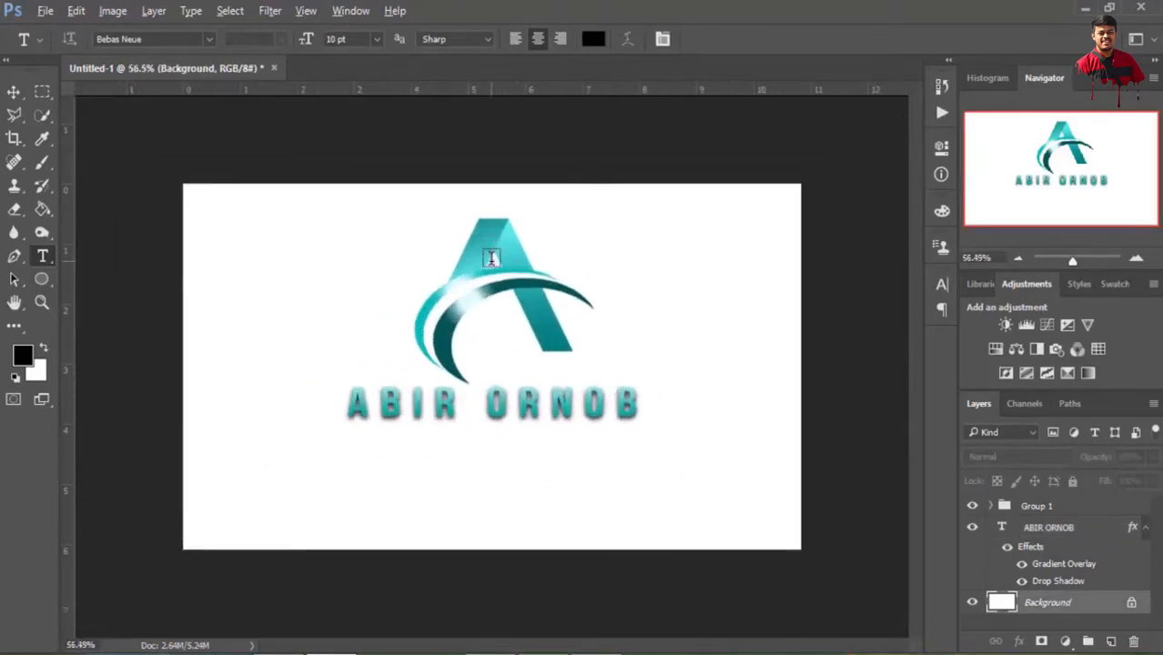
Collapse the name layer's effects list and put the name layer and Group 1 into one new group
{"action": "left_click", "coordinate": [1144, 528]}
{"action": "left_click", "coordinate": [1054, 509]}
{"action": "left_click", "coordinate": [1065, 530], "text": "ctrl"}
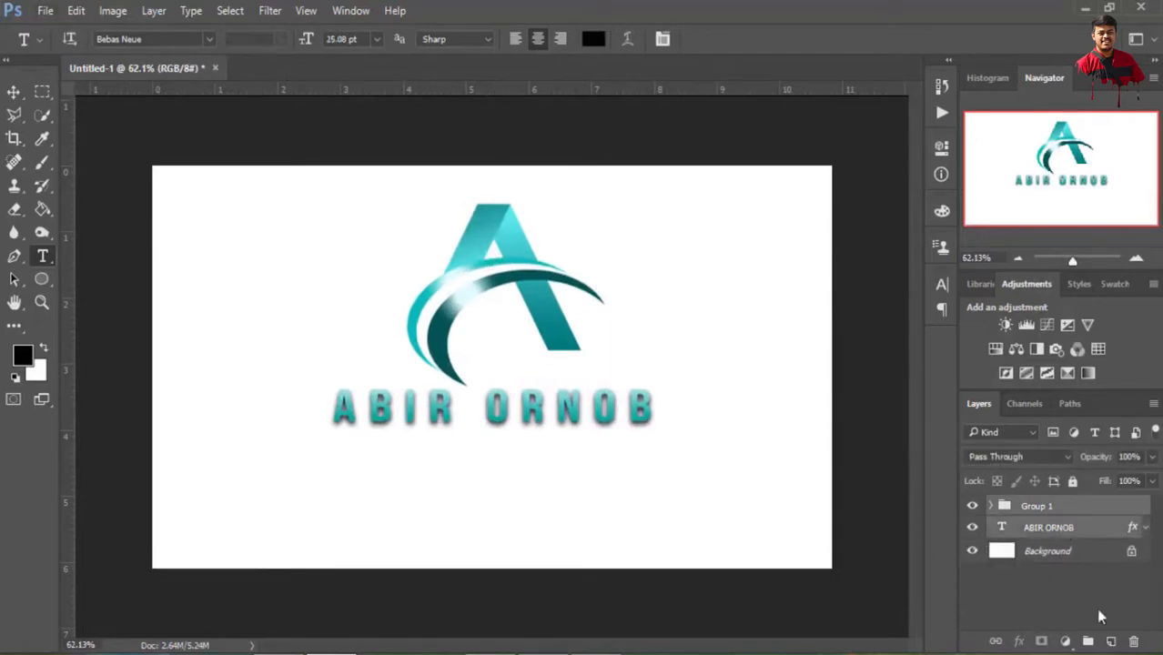
{"action": "left_click", "coordinate": [1089, 643]}
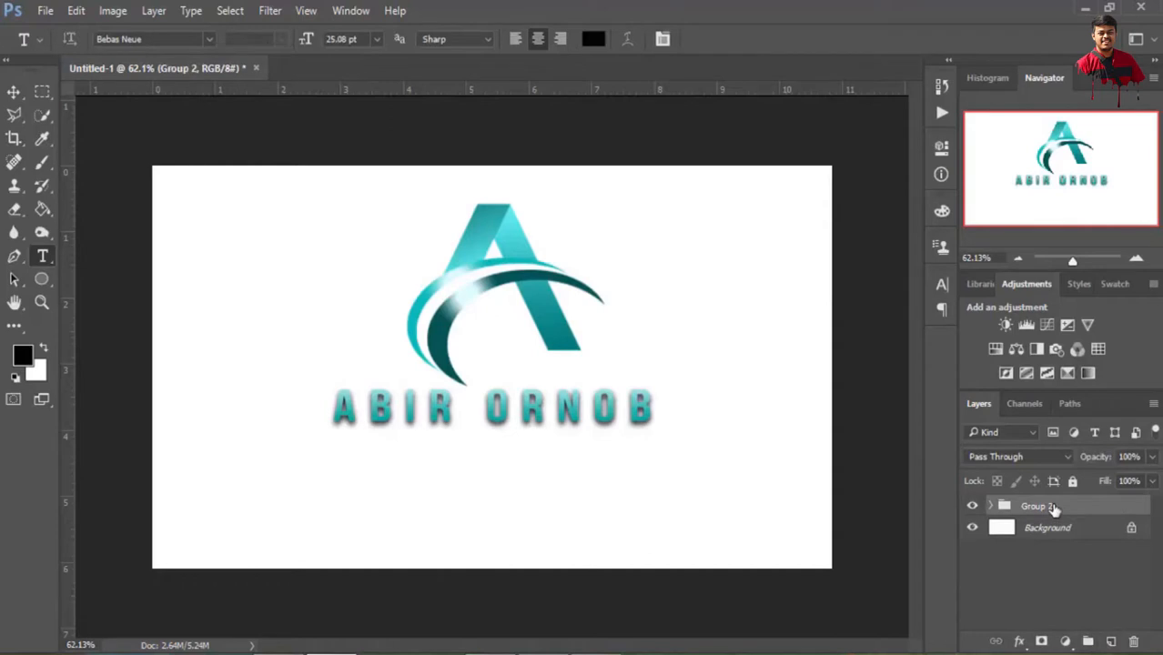
Scale the combined logo and name group to about 90% and centre it on the canvas
{"action": "key", "text": "ctrl+t"}
{"action": "left_click_drag", "start_coordinate": [331, 199], "coordinate": [367, 225]}
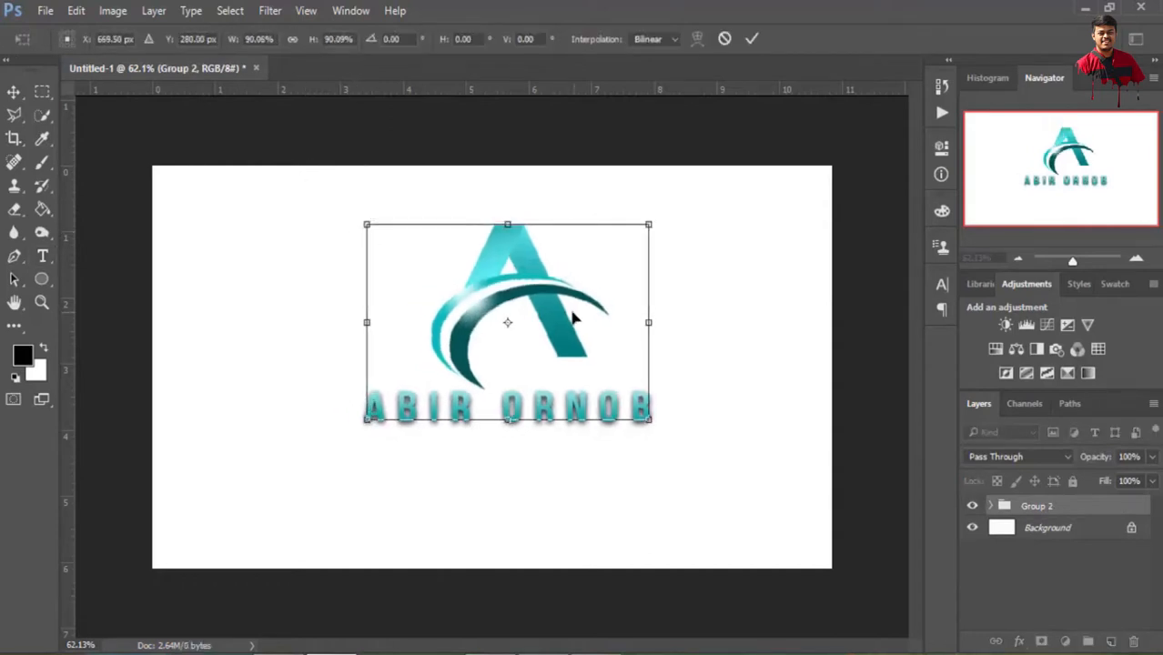
{"action": "left_click_drag", "start_coordinate": [573, 317], "coordinate": [558, 349]}
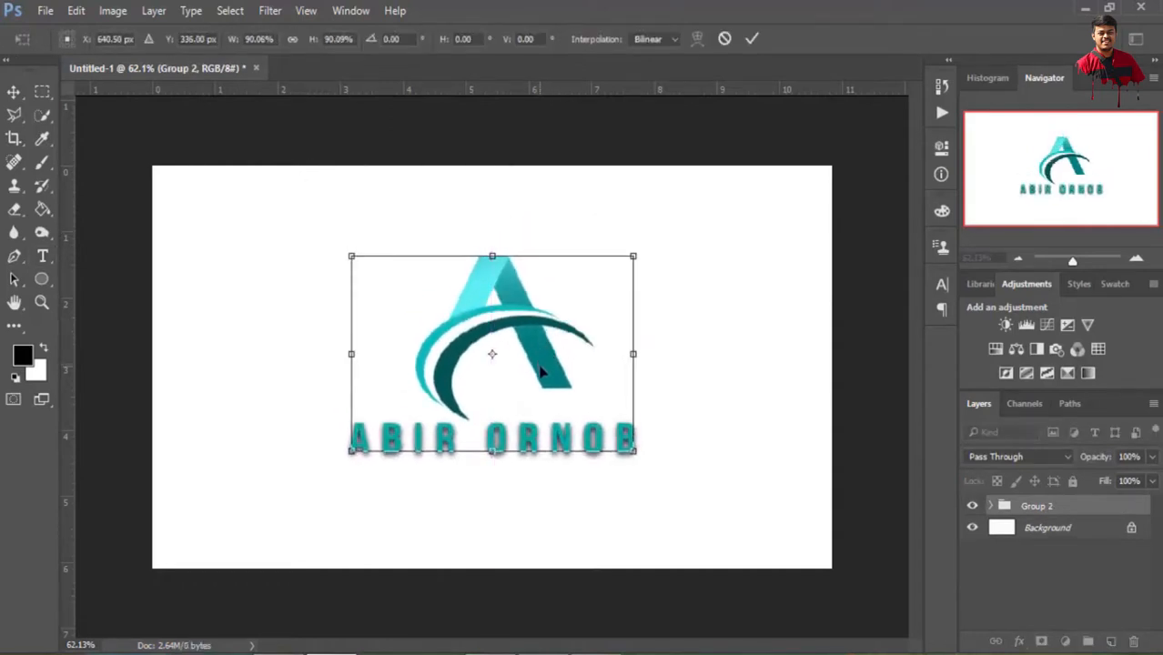
{"action": "left_click", "coordinate": [752, 38]}
{"action": "key", "text": "t"}
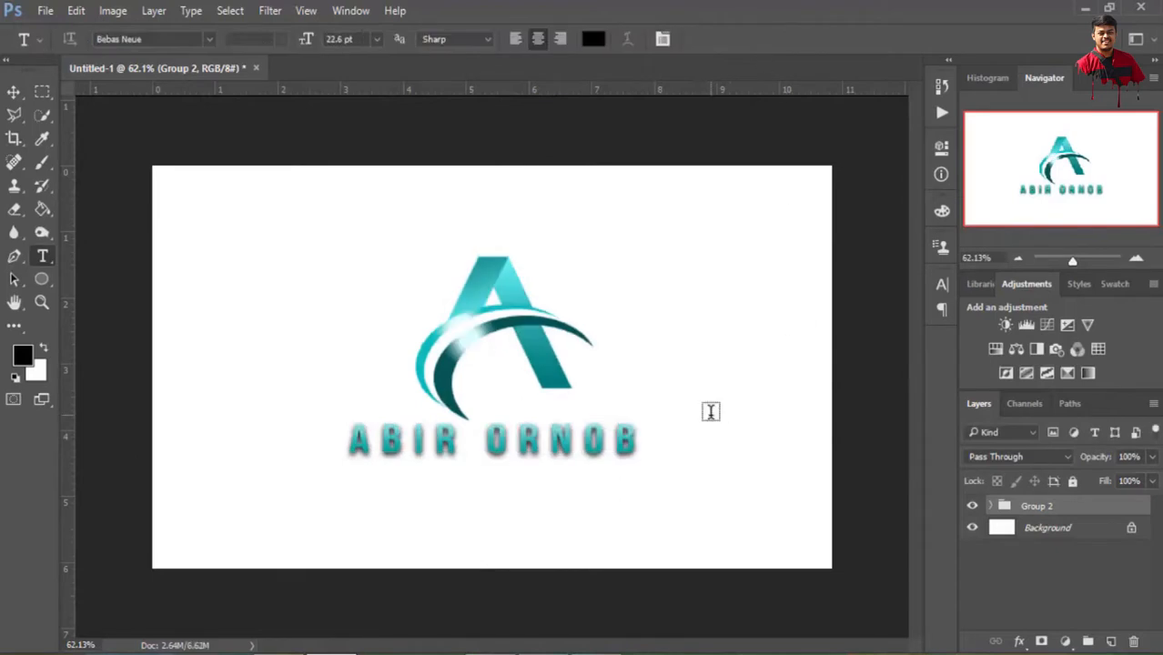
Add a black Solid Color fill layer (000000) directly above the Background
{"action": "left_click", "coordinate": [1098, 533]}
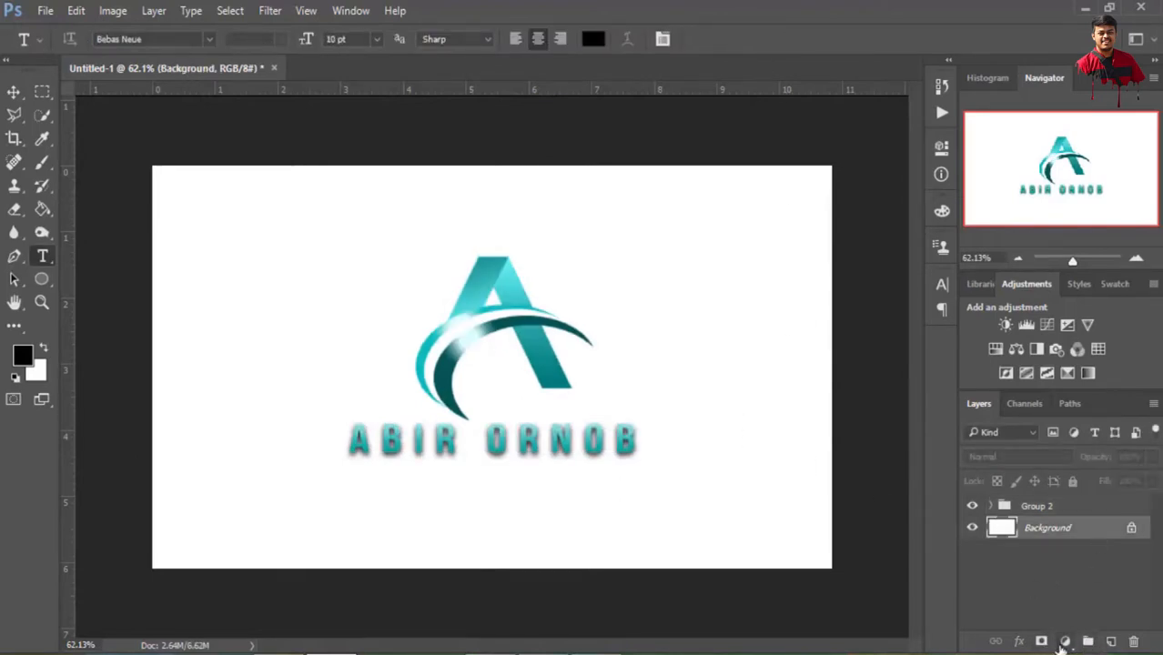
{"action": "left_click", "coordinate": [1066, 642]}
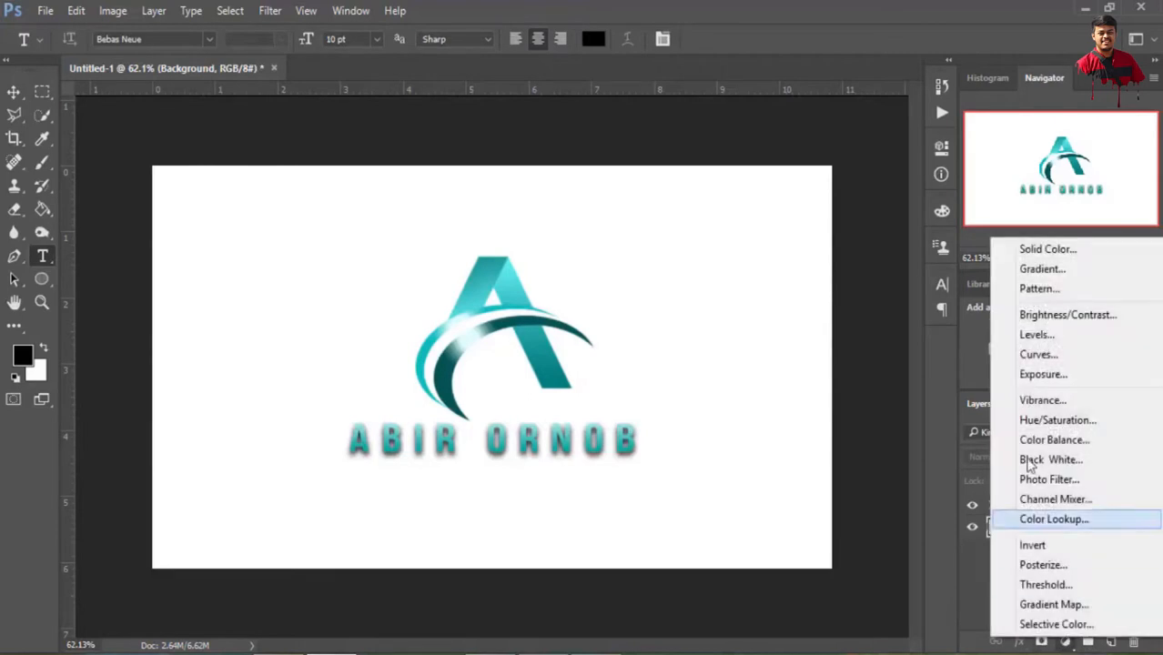
{"action": "left_click", "coordinate": [1030, 250]}
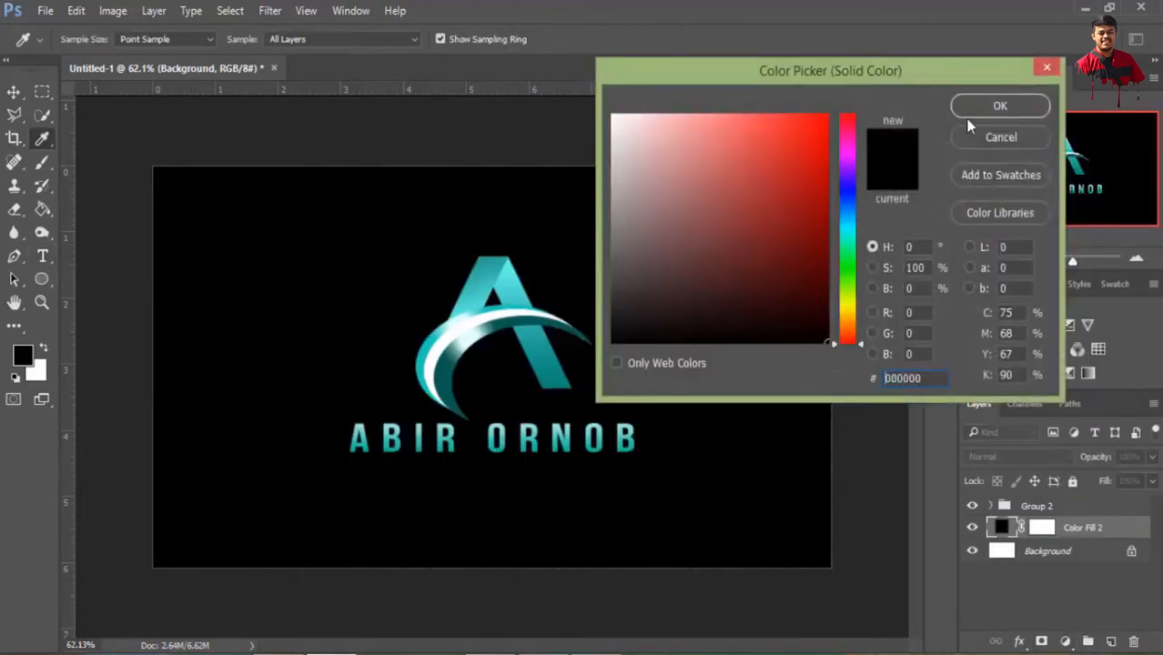
{"action": "key", "text": "t"}
{"action": "left_click", "coordinate": [1001, 106]}
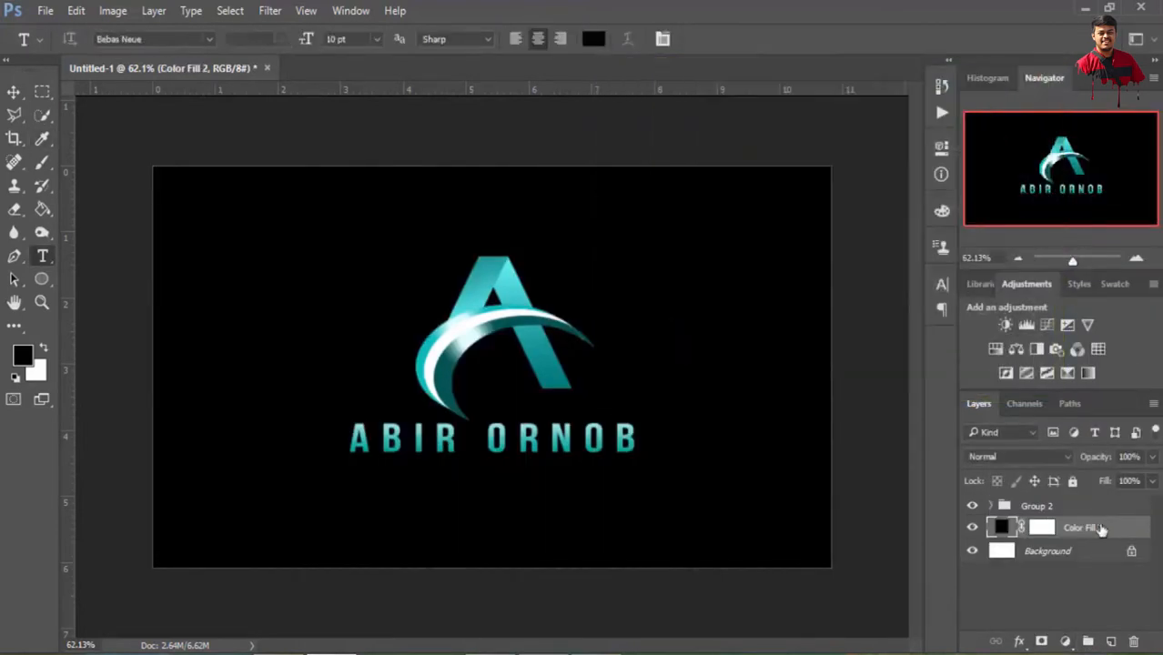
Add a Radial Gradient Overlay to the black fill layer and position its light centre behind the logo
{"action": "left_click", "coordinate": [1020, 642]}
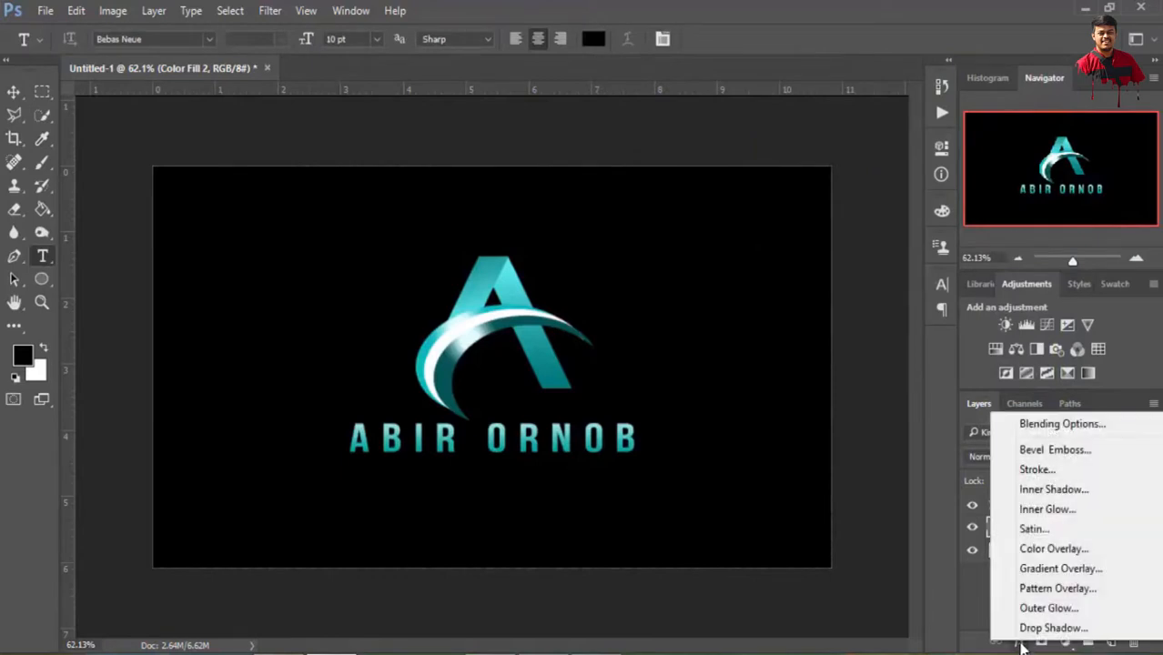
{"action": "left_click", "coordinate": [1043, 572]}
{"action": "left_click_drag", "start_coordinate": [778, 94], "coordinate": [929, 25]}
{"action": "left_click", "coordinate": [981, 152]}
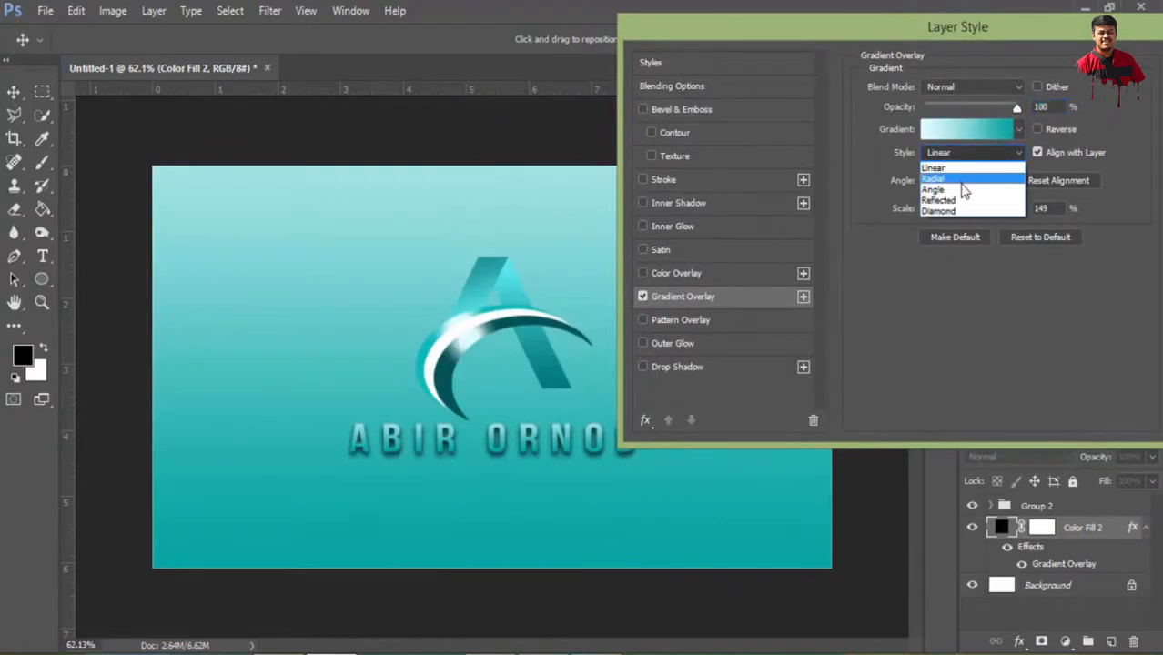
{"action": "left_click", "coordinate": [990, 170]}
{"action": "left_click_drag", "start_coordinate": [407, 318], "coordinate": [514, 387]}
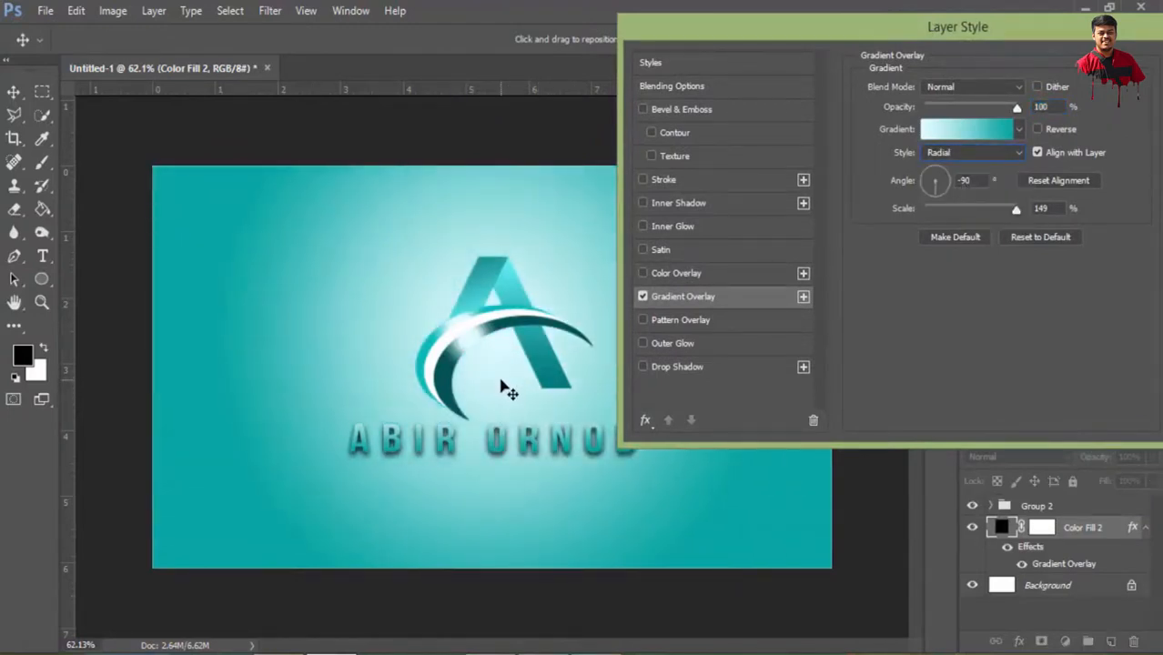
Recolour the overlay gradient's teal end stop to near-black 010b0a and move the colour midpoint to 53%
{"action": "left_click", "coordinate": [1018, 130]}
{"action": "left_click", "coordinate": [1018, 130]}
{"action": "left_click", "coordinate": [976, 129]}
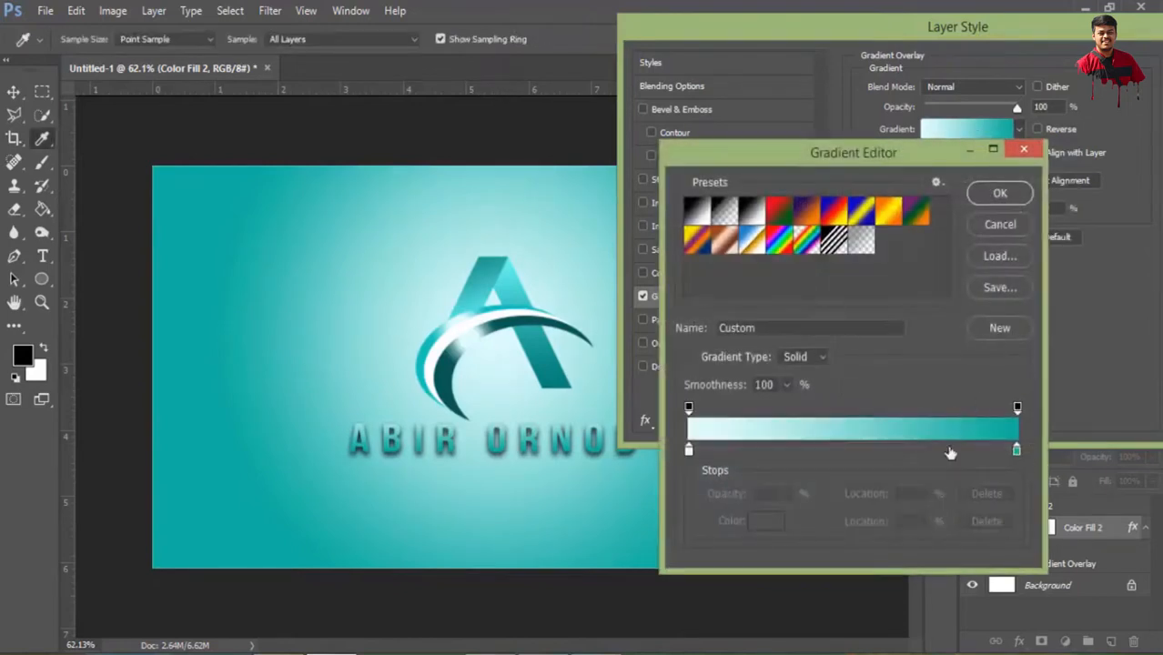
{"action": "double_click", "coordinate": [1017, 452]}
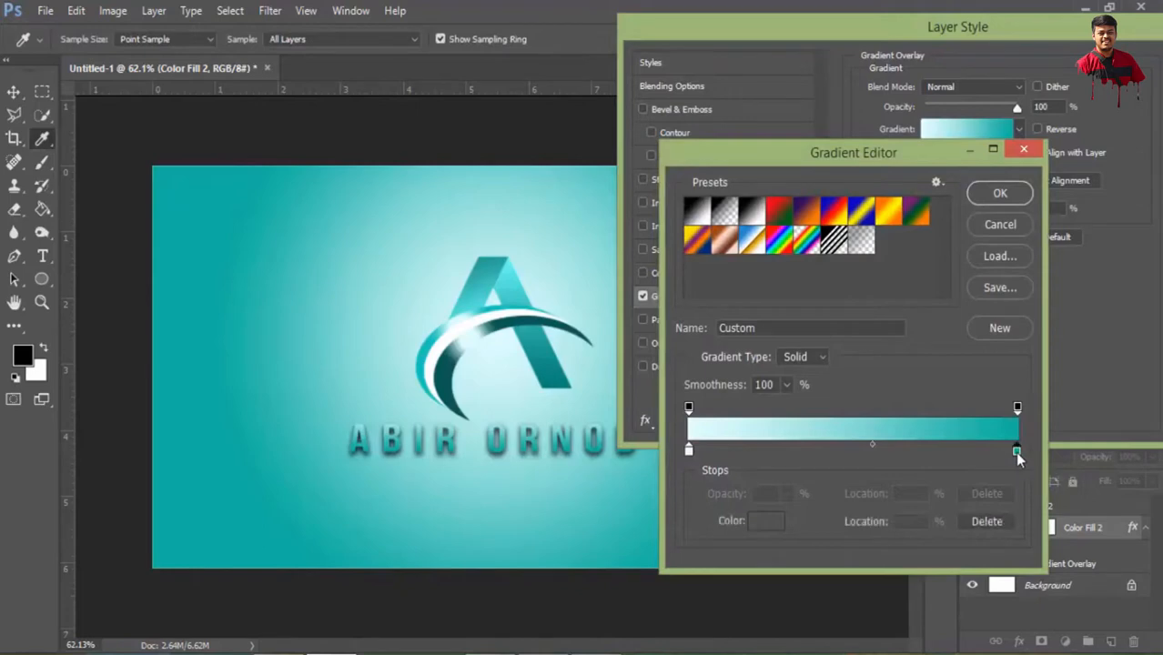
{"action": "left_click_drag", "start_coordinate": [809, 183], "coordinate": [809, 330]}
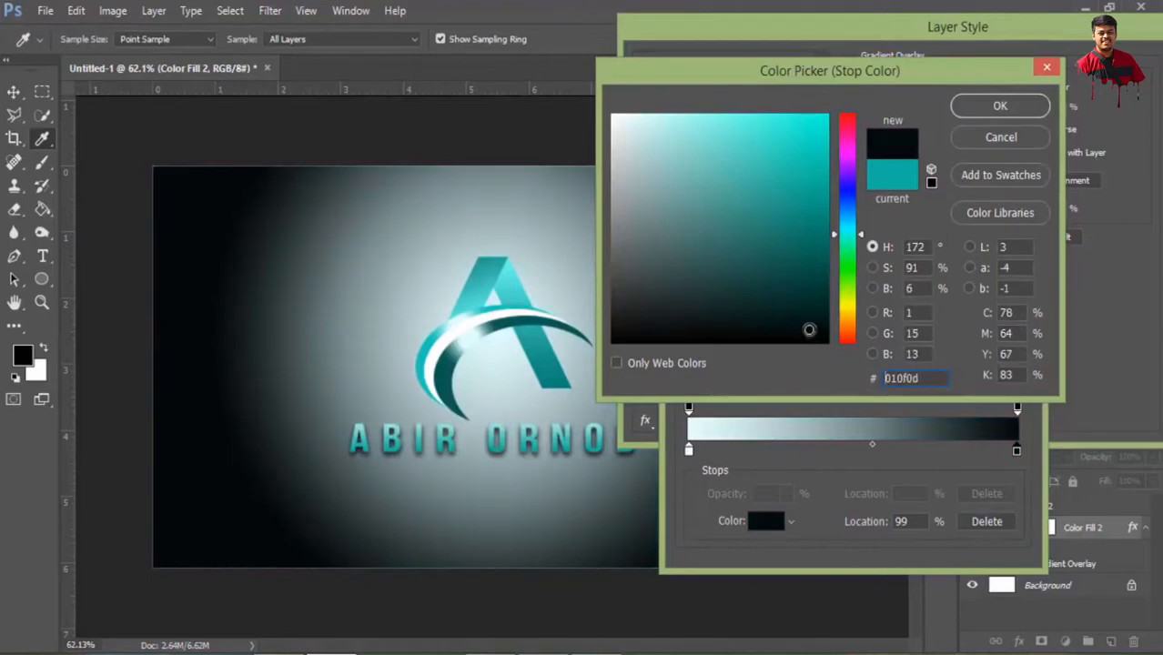
{"action": "left_click", "coordinate": [1001, 106]}
{"action": "left_click", "coordinate": [873, 448]}
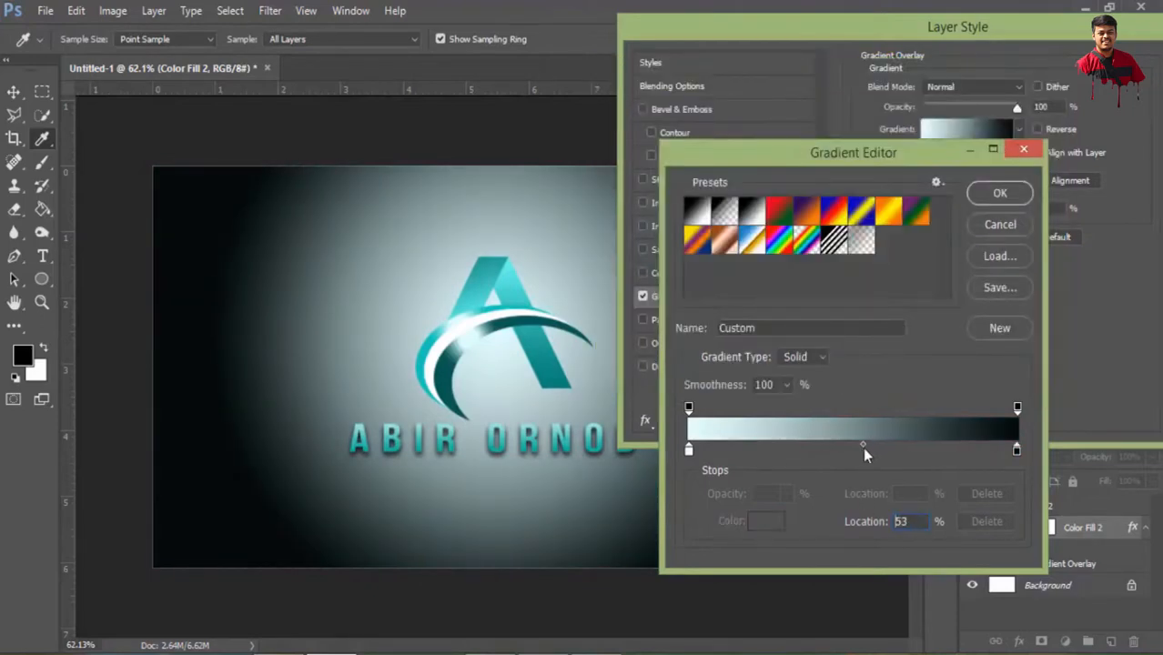
{"action": "left_click", "coordinate": [1000, 193]}
Set the gradient overlay's scale to 150% and apply the layer style to the fill layer
{"action": "left_click_drag", "start_coordinate": [1031, 39], "coordinate": [911, 68]}
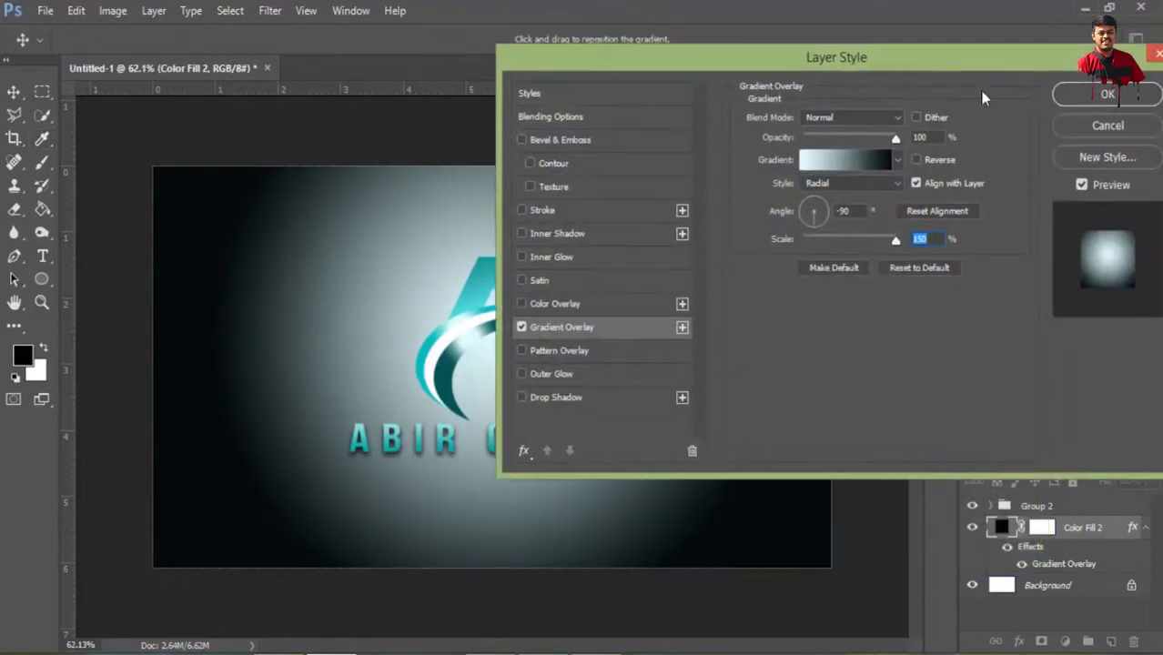
{"action": "left_click", "coordinate": [1095, 97]}
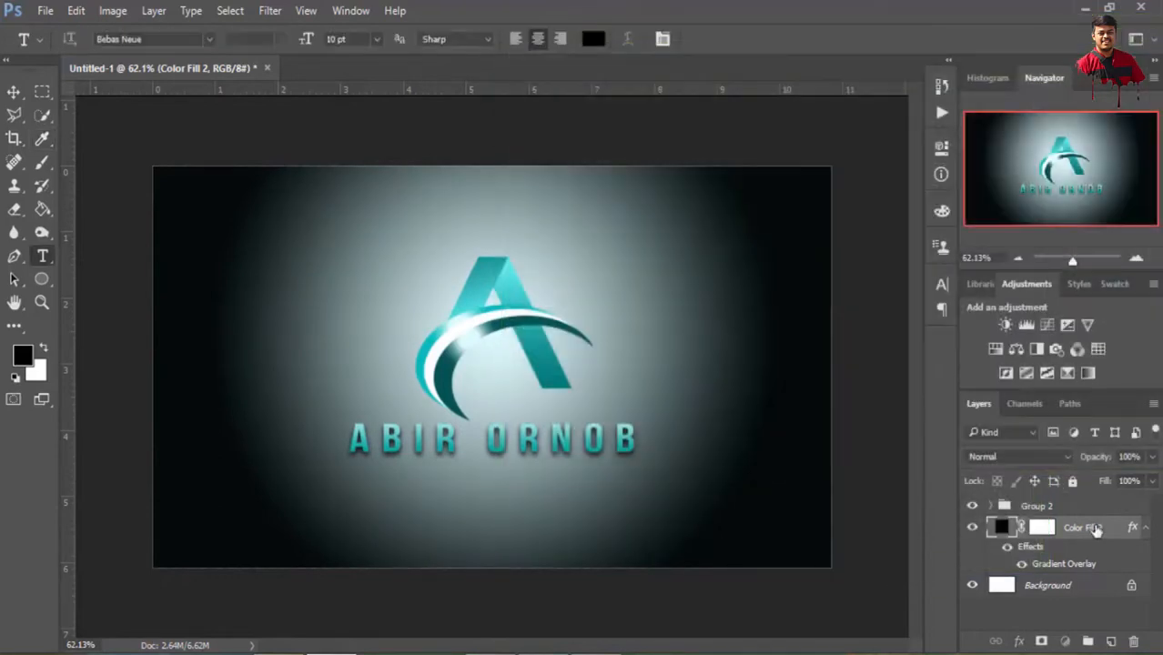
{"action": "left_click_drag", "start_coordinate": [1151, 480], "coordinate": [1123, 483]}
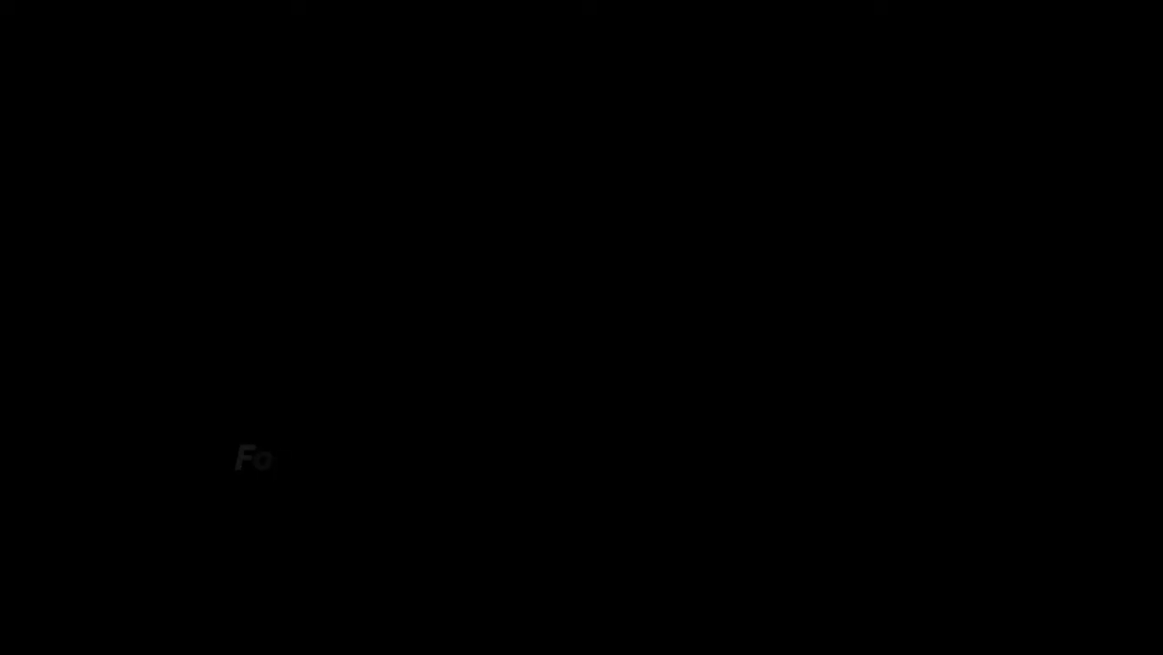